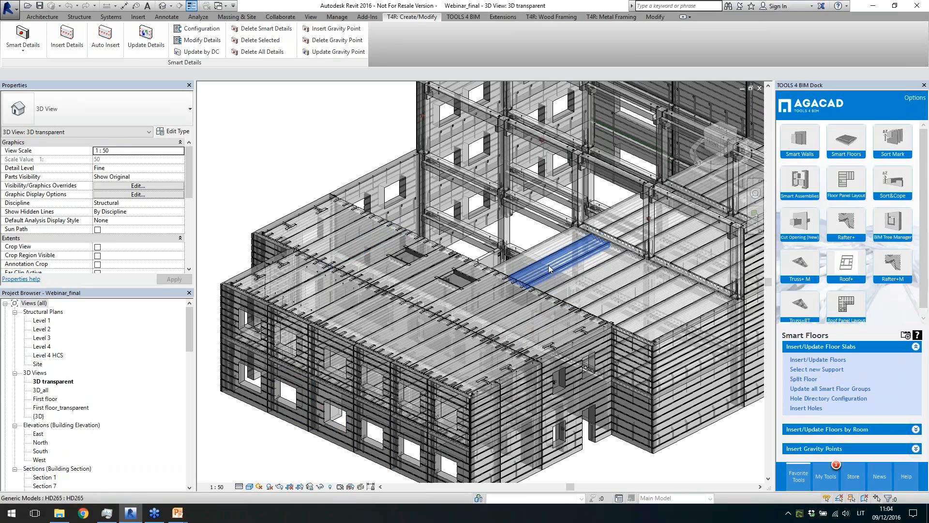
Step: Examine the slabs, the beams, the wall's top fixing and the steel around the floor openings in the transparent 3D model
scroll(614, 257, up, 3)
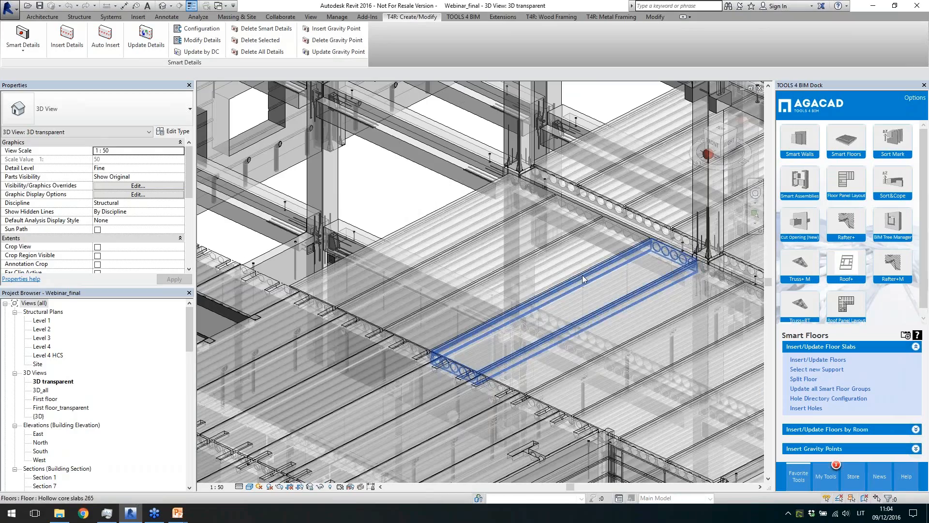
scroll(643, 321, down, 5)
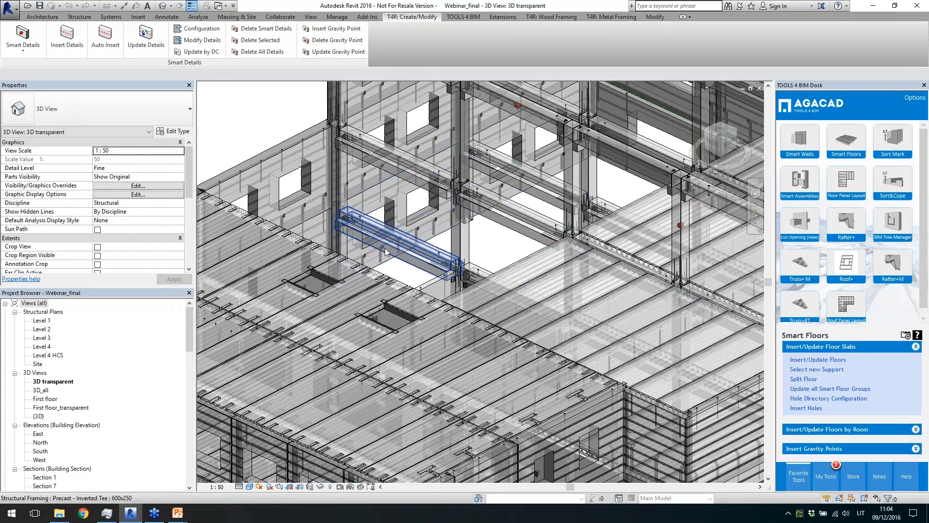
scroll(235, 177, up, 4)
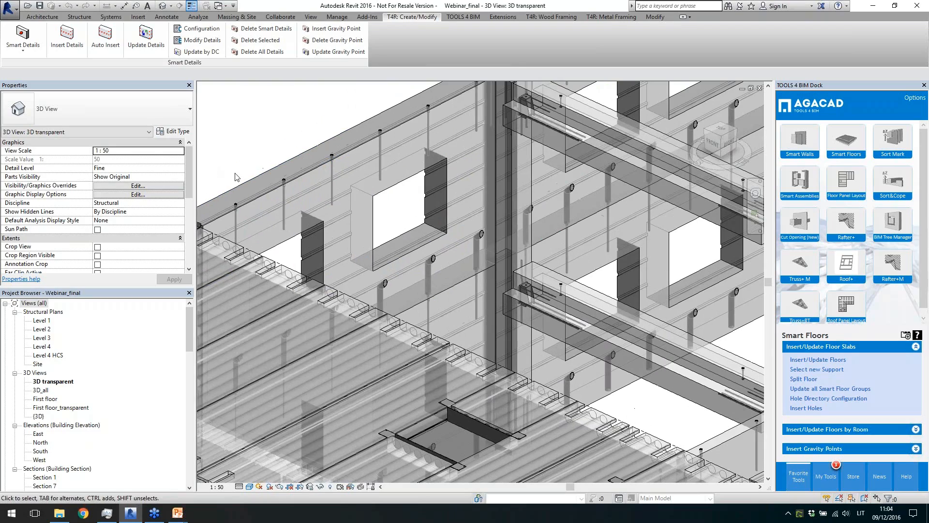
click(286, 194)
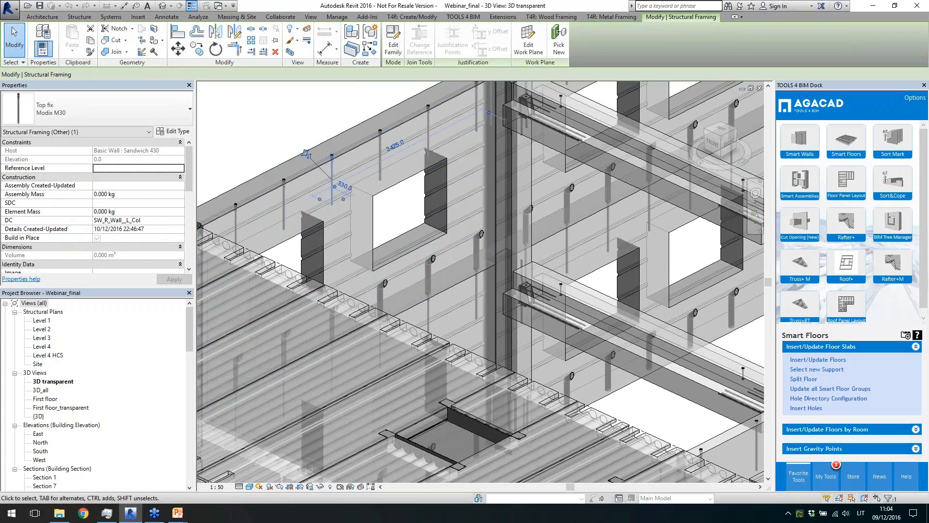
key(Escape)
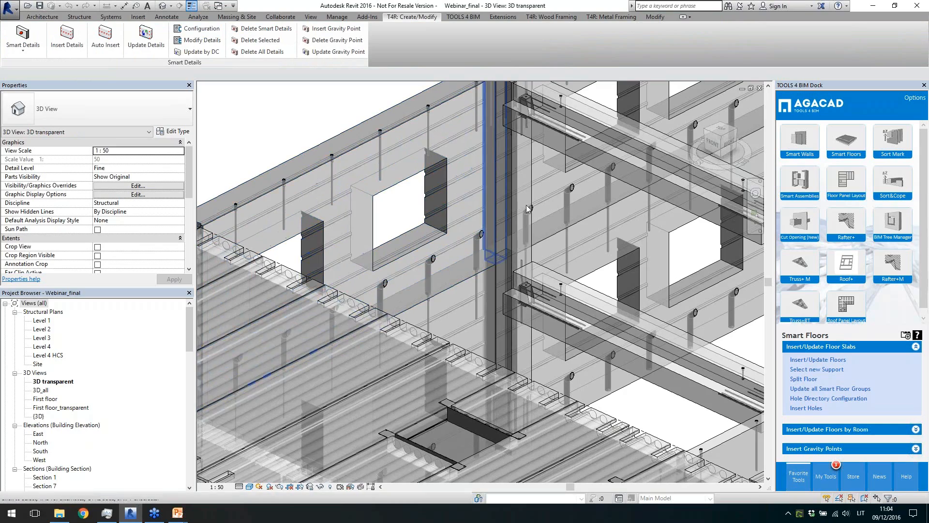
scroll(527, 205, down, 5)
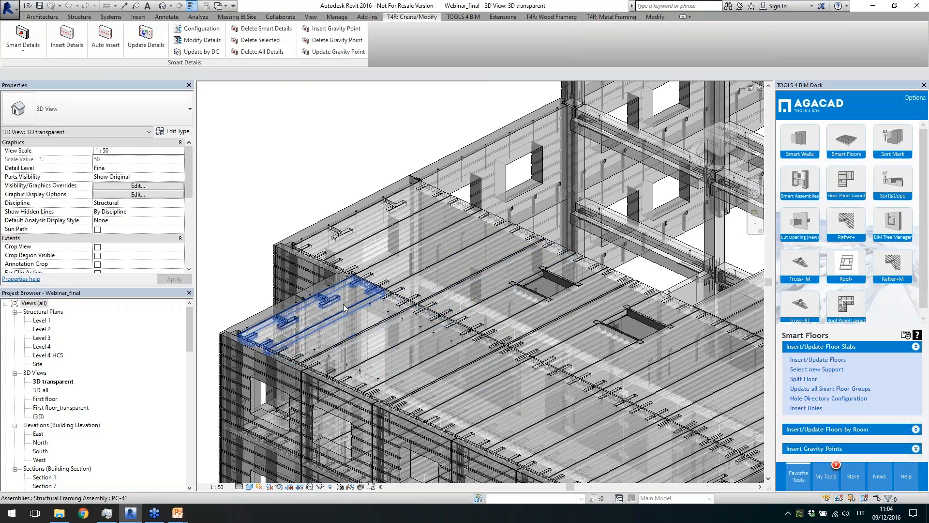
click(551, 302)
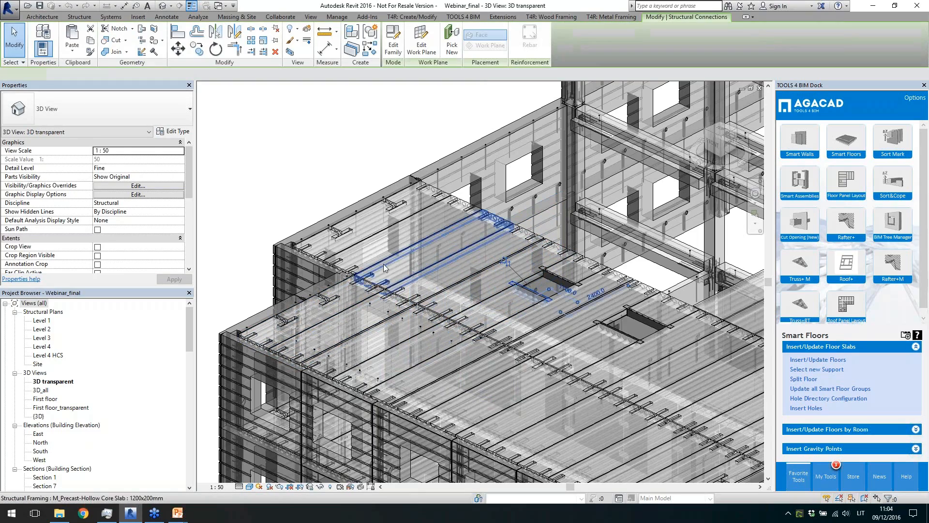
scroll(367, 280, down, 2)
click(342, 215)
scroll(342, 215, down, 1)
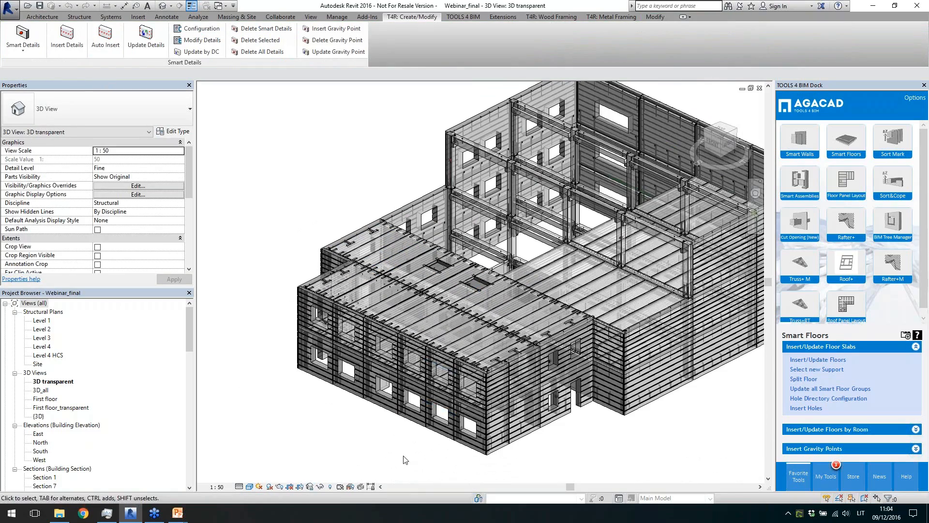
Step: Open the sheet of column assembly PC.C.2_2. and inspect its dimensioned elevations
drag(190, 338, 190, 464)
click(75, 358)
scroll(86, 397, up, 2)
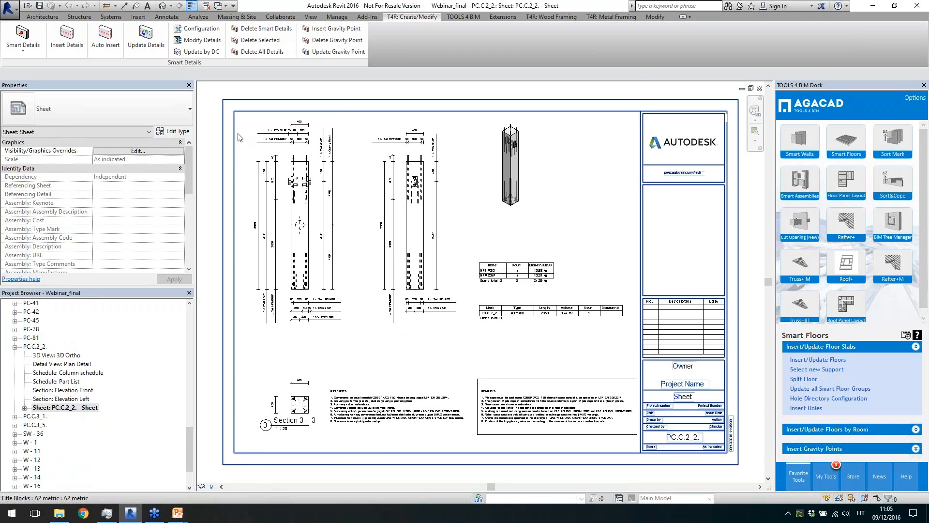
scroll(290, 257, up, 2)
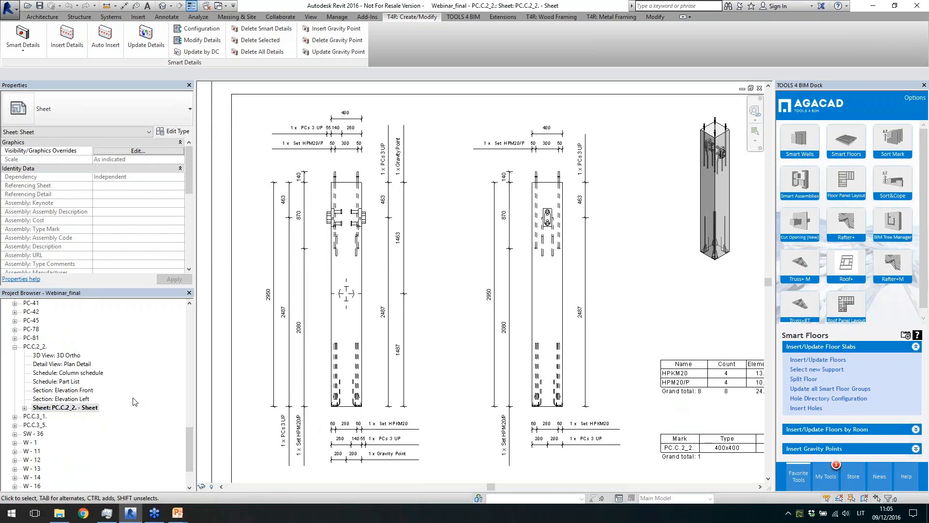
Step: Review the sheets of wall assembly MW-1 and beam assembly PC-4_4
scroll(70, 447, up, 8)
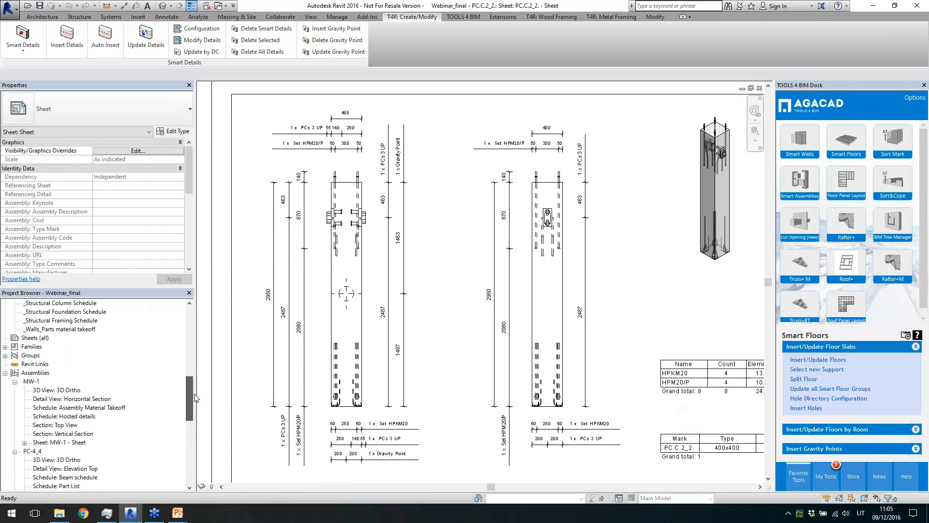
double_click(69, 443)
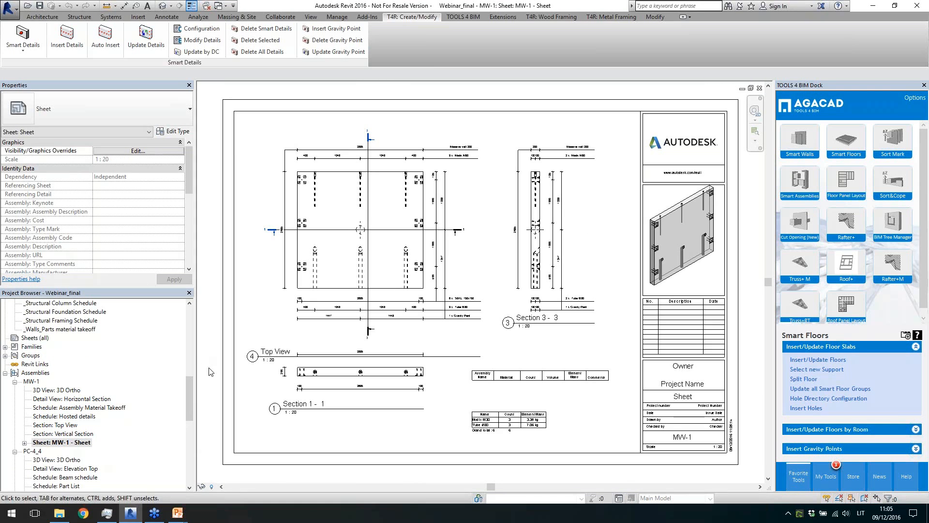
click(65, 468)
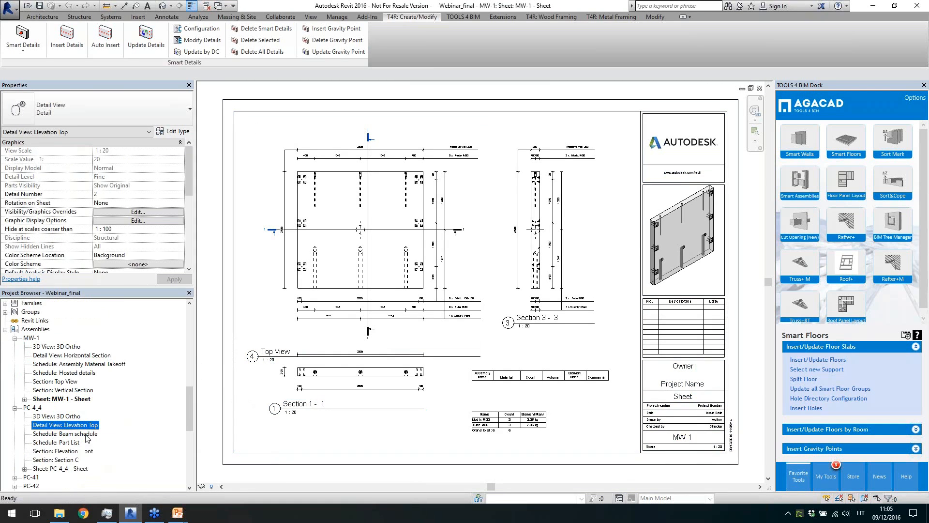
scroll(75, 456, down, 2)
double_click(73, 460)
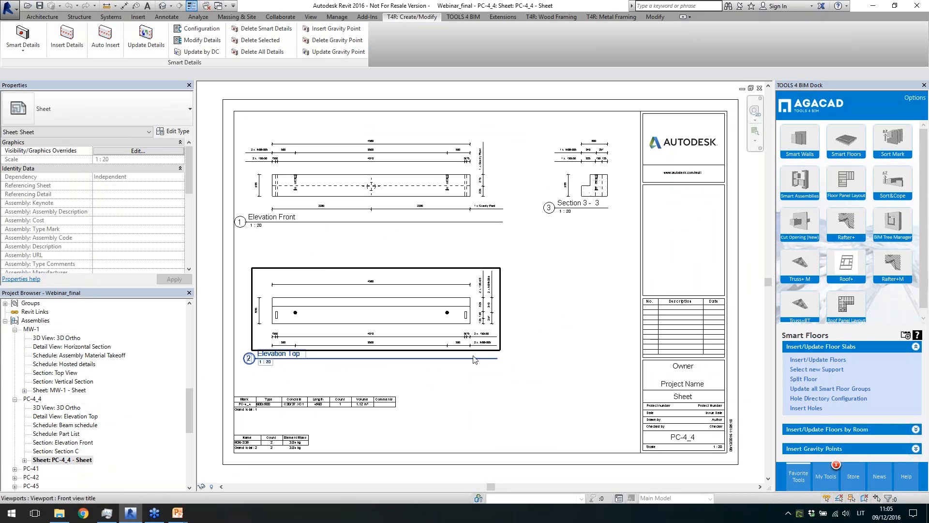
scroll(458, 420, up, 1)
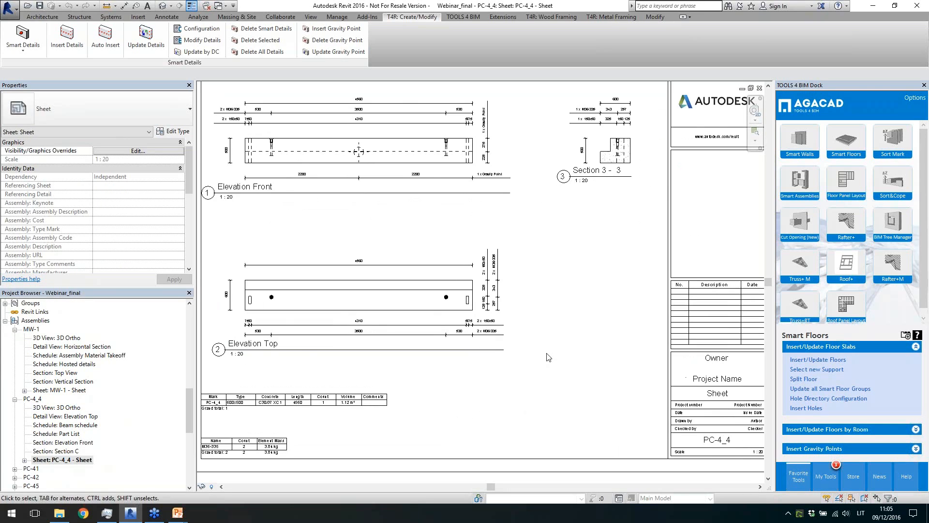
scroll(547, 357, down, 1)
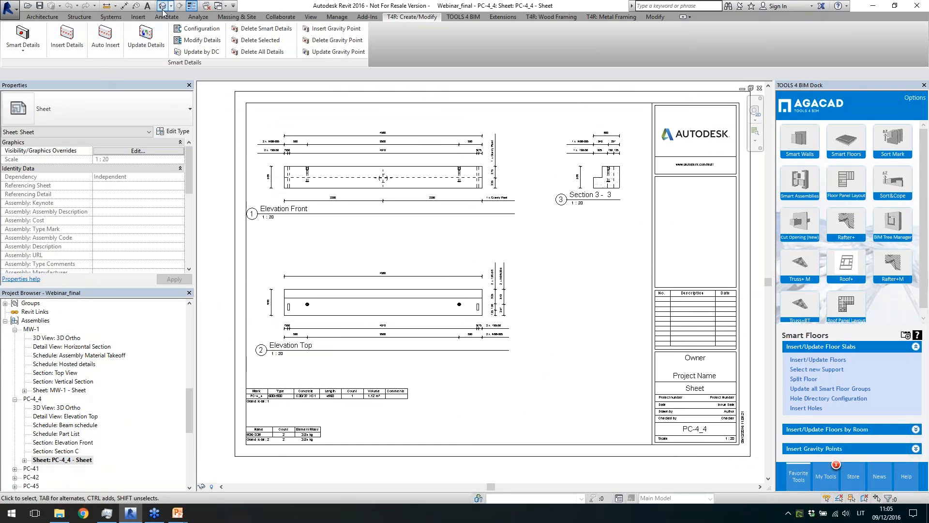
Step: Leave the Webinar_final project and bring up the default 3D view of the Webinar splitted project
click(207, 6)
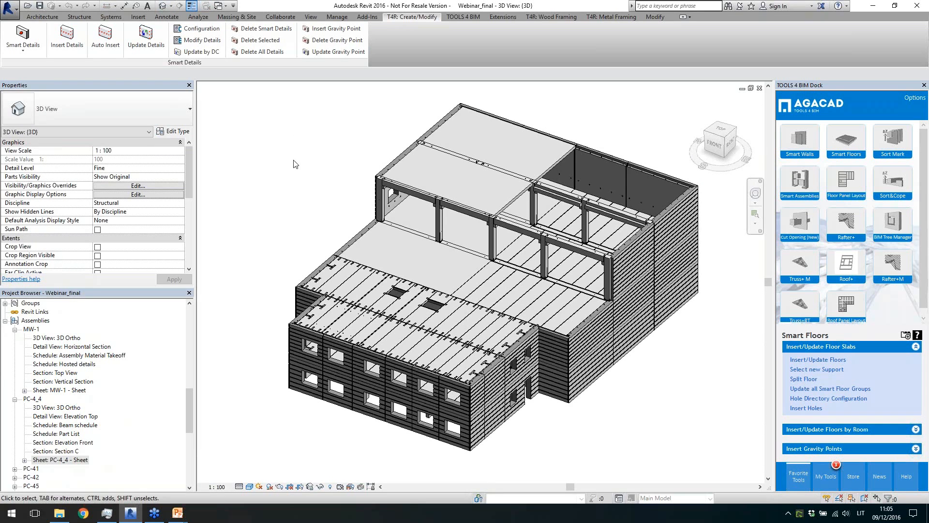
click(760, 89)
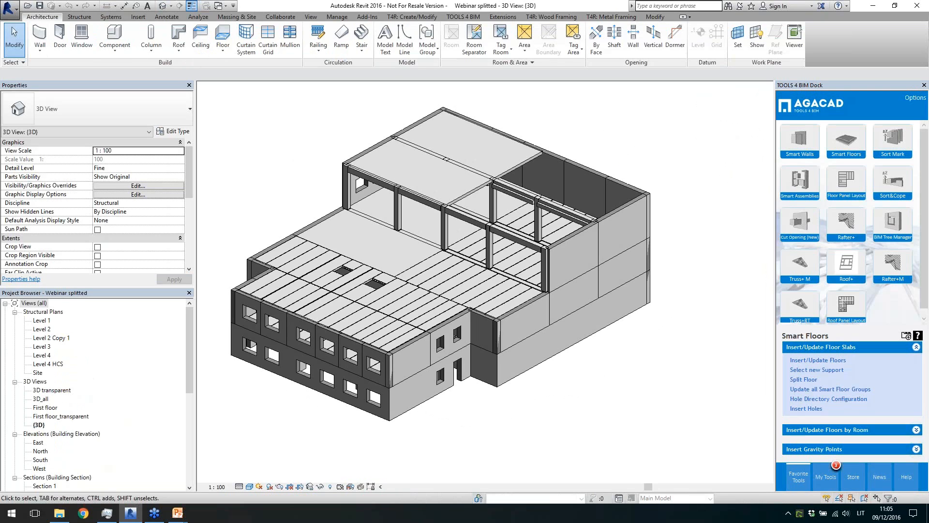
middle_drag(488, 426, 502, 427)
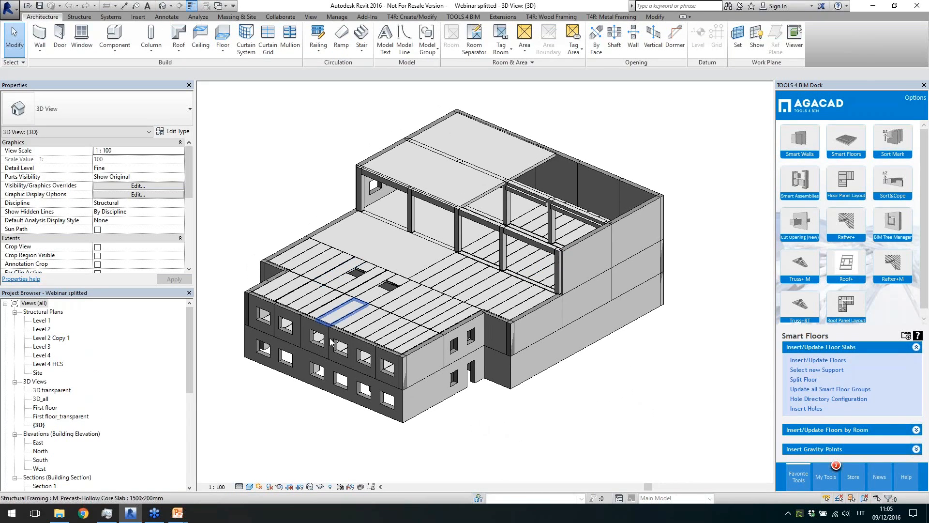
scroll(245, 344, up, 1)
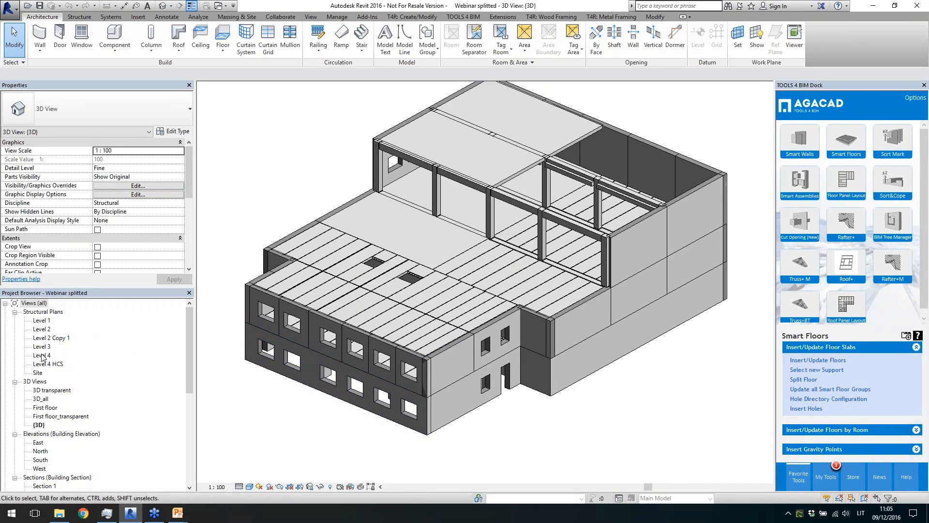
Step: Open the Level 1 structural plan and load the Smart Walls tools
double_click(41, 320)
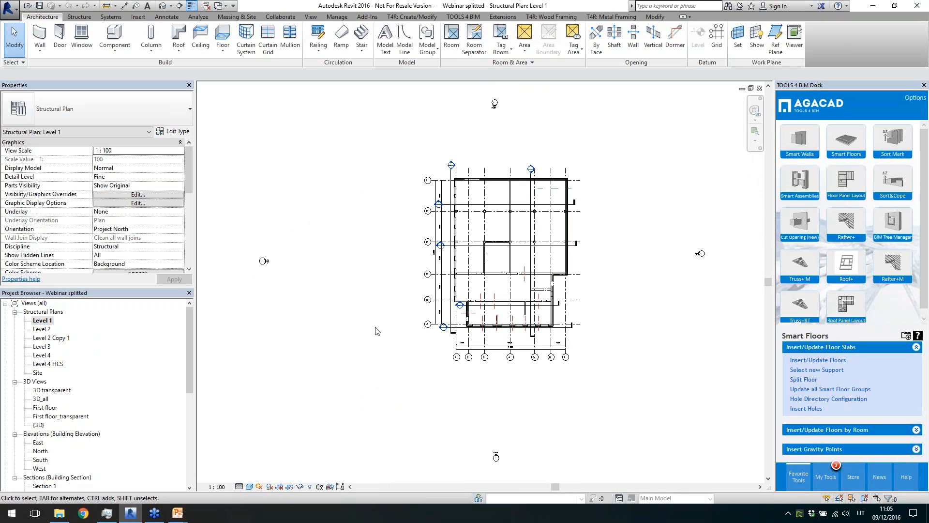
scroll(641, 232, up, 4)
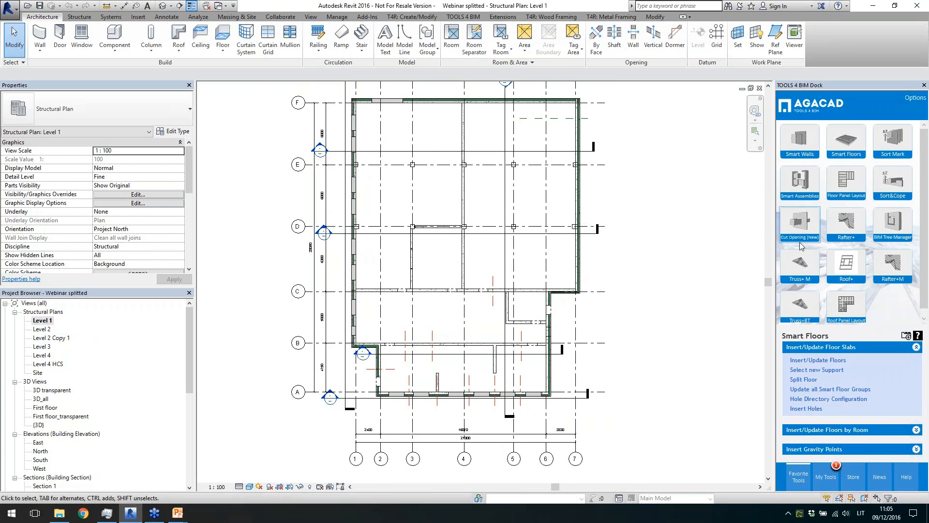
click(798, 142)
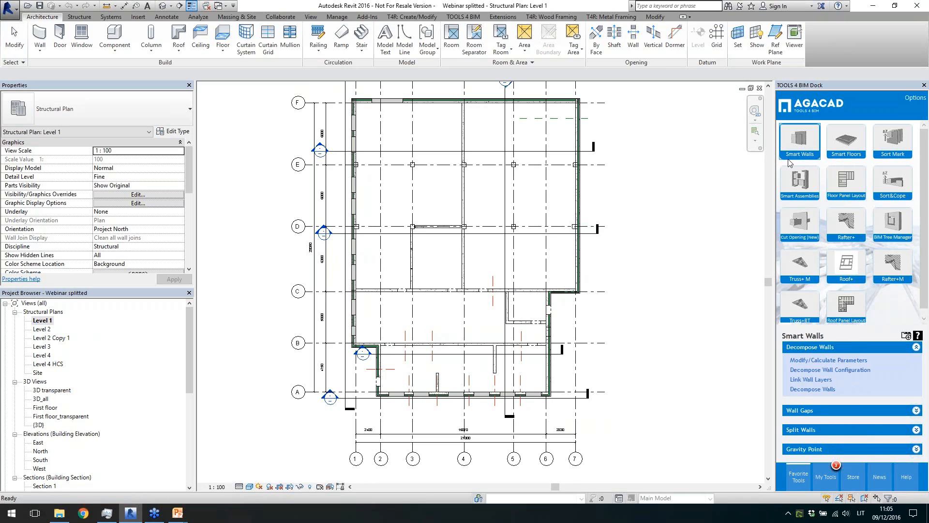
click(679, 309)
scroll(669, 336, up, 2)
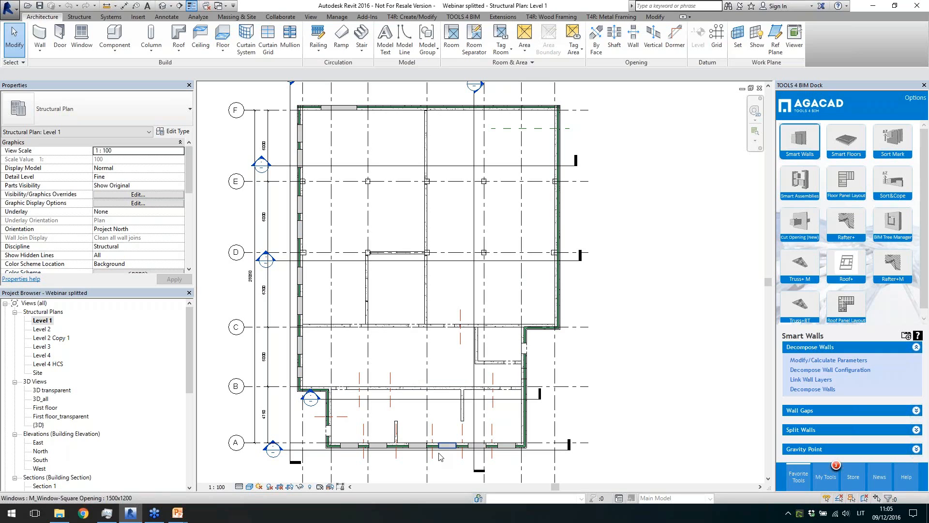
scroll(377, 482, up, 2)
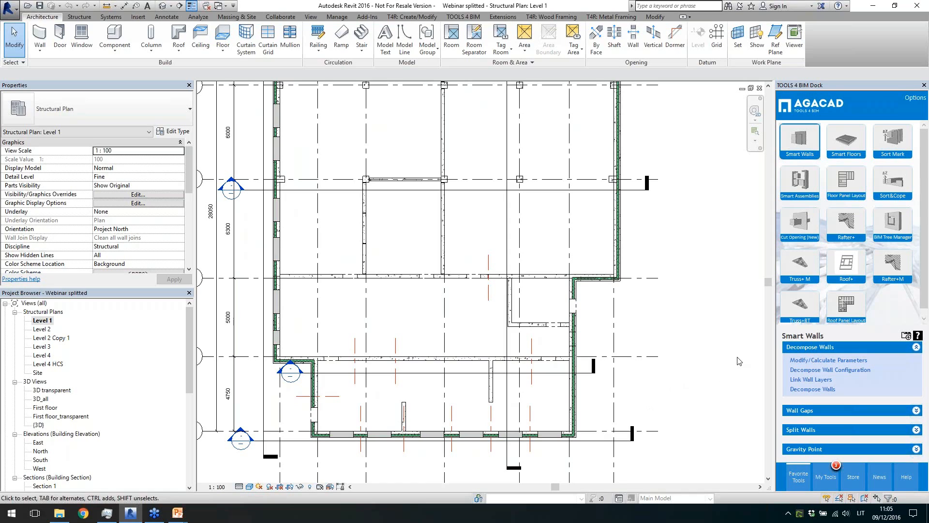
Step: Open Modify/Calculate Parameters for the walls, list only those on Level 2, and check the grouping options
click(813, 360)
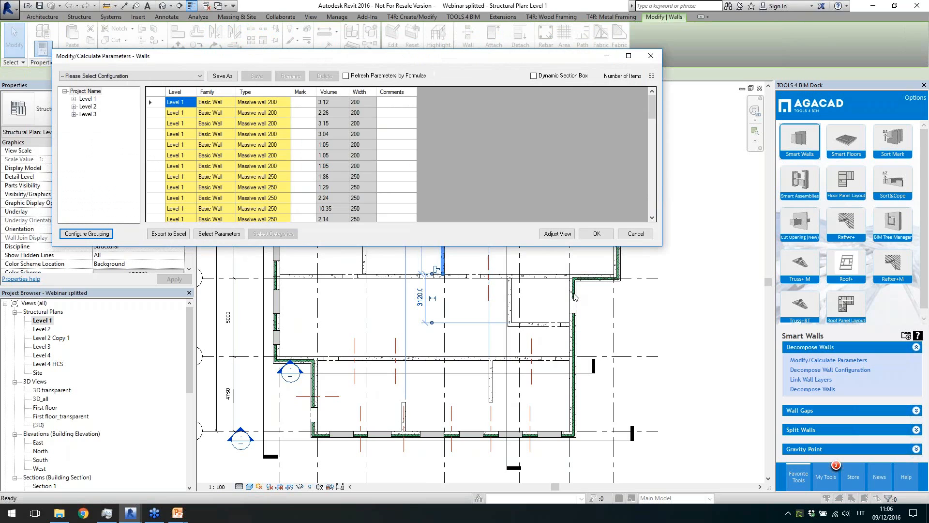
drag(525, 246, 552, 355)
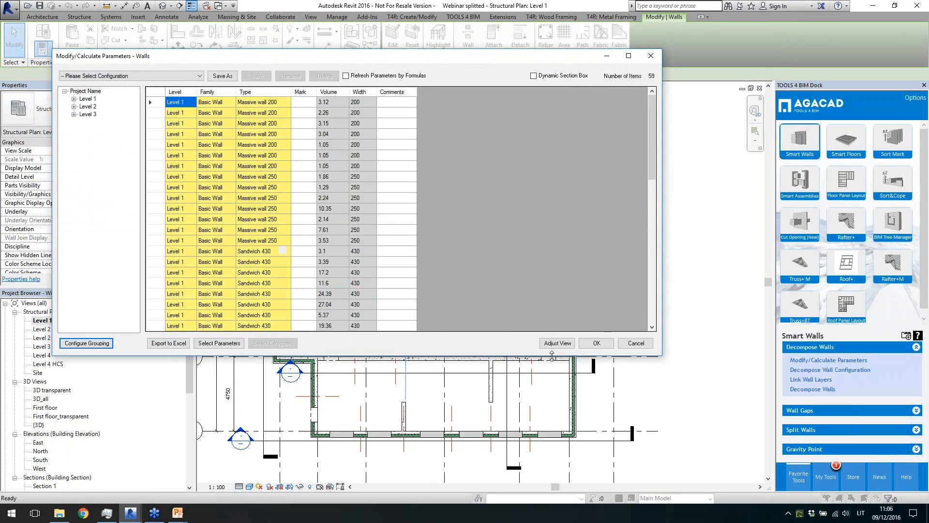
click(88, 107)
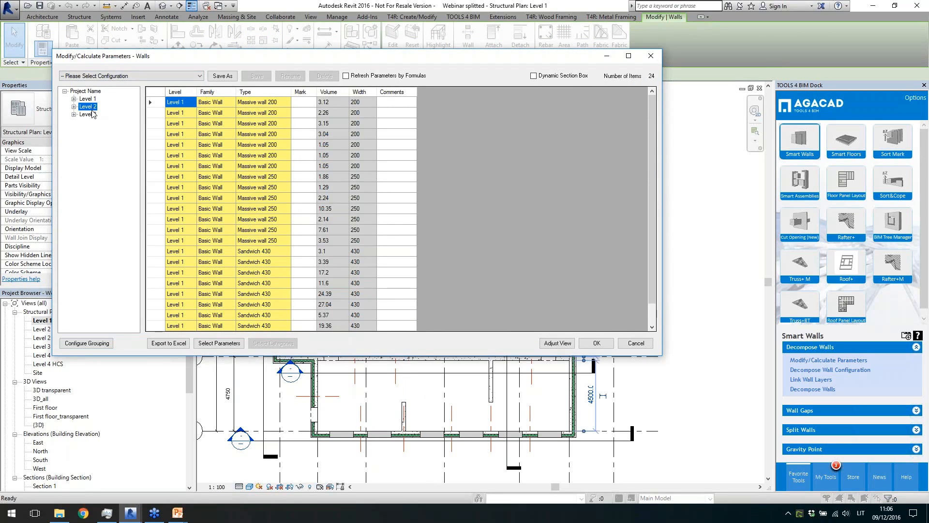
click(97, 342)
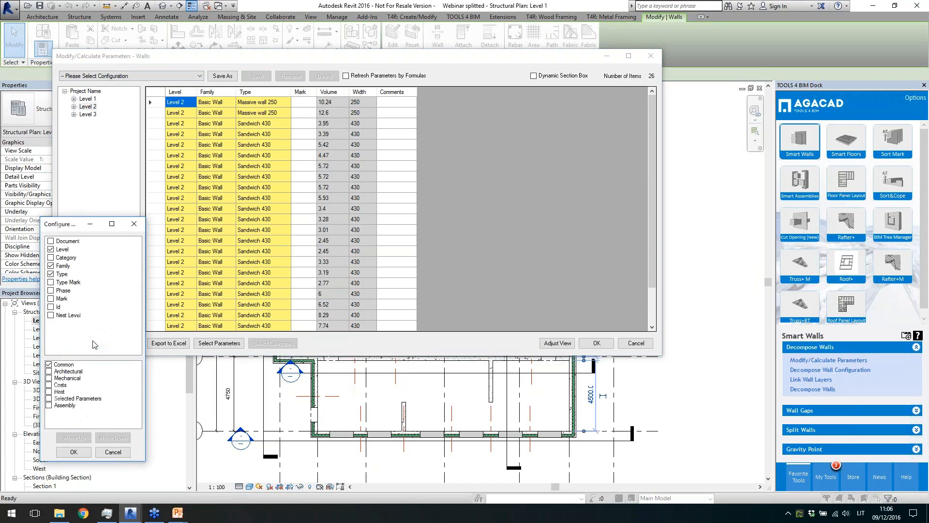
click(134, 224)
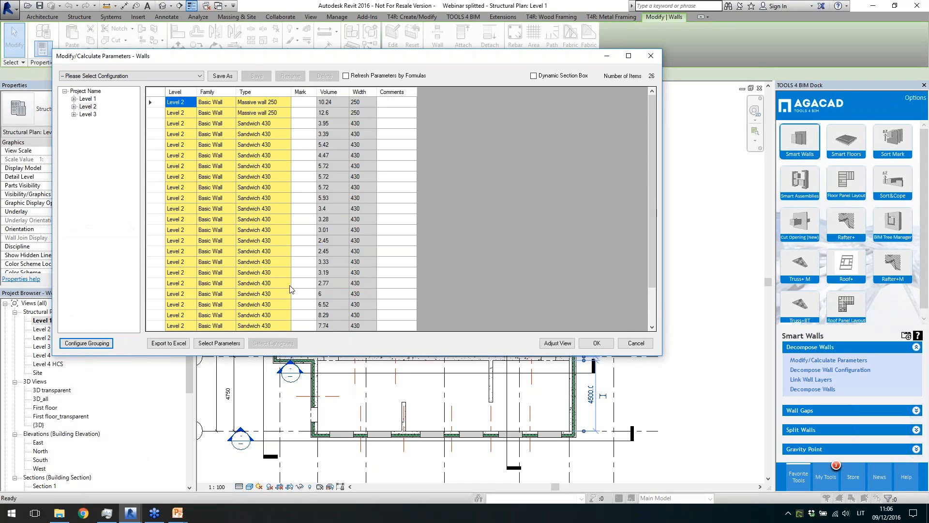
Step: Add the Cost parameter as a column in the wall parameter table
click(219, 343)
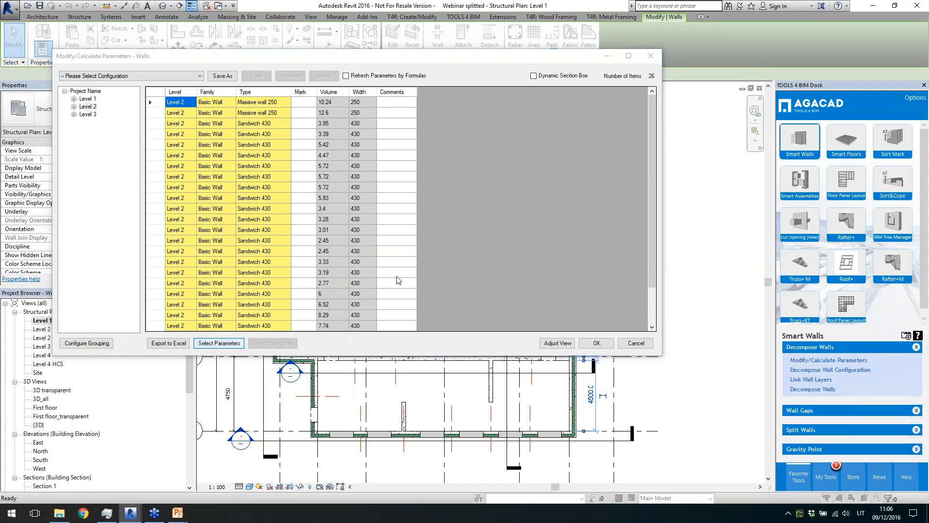
drag(201, 120, 198, 140)
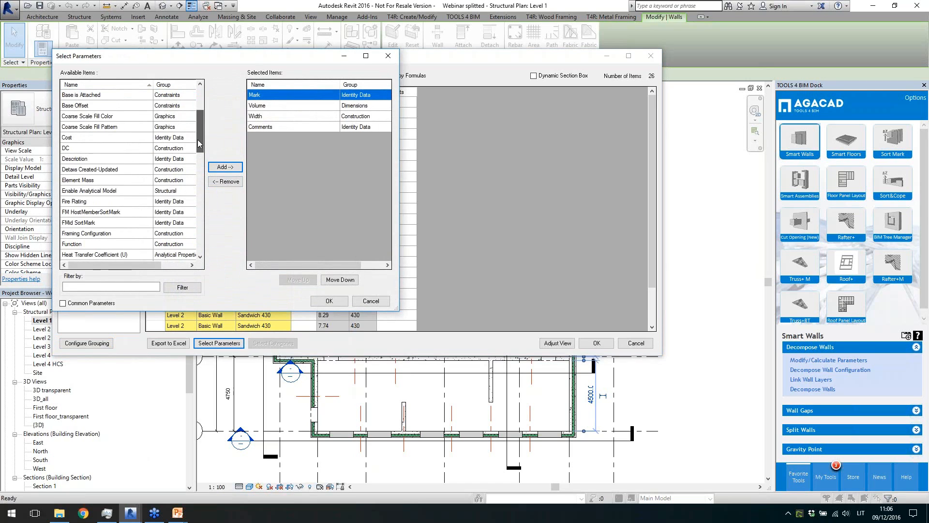
click(111, 138)
click(225, 167)
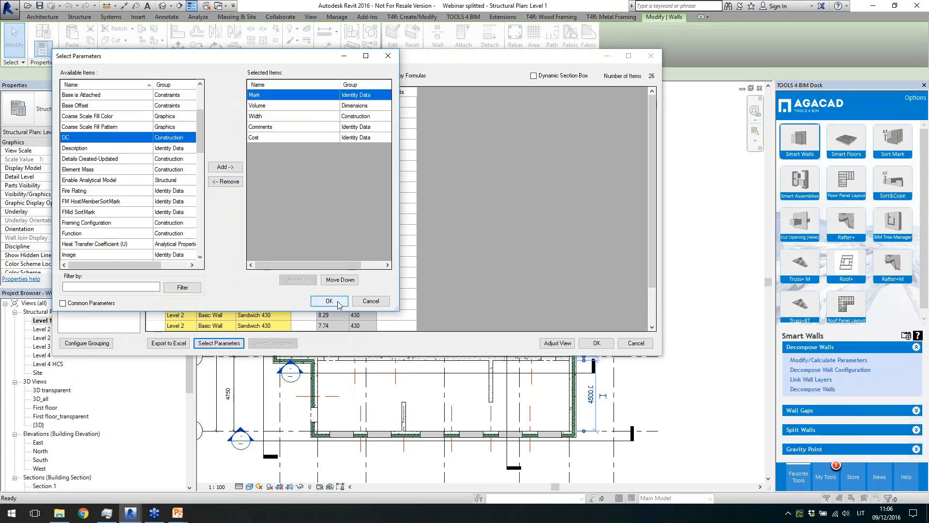
click(329, 300)
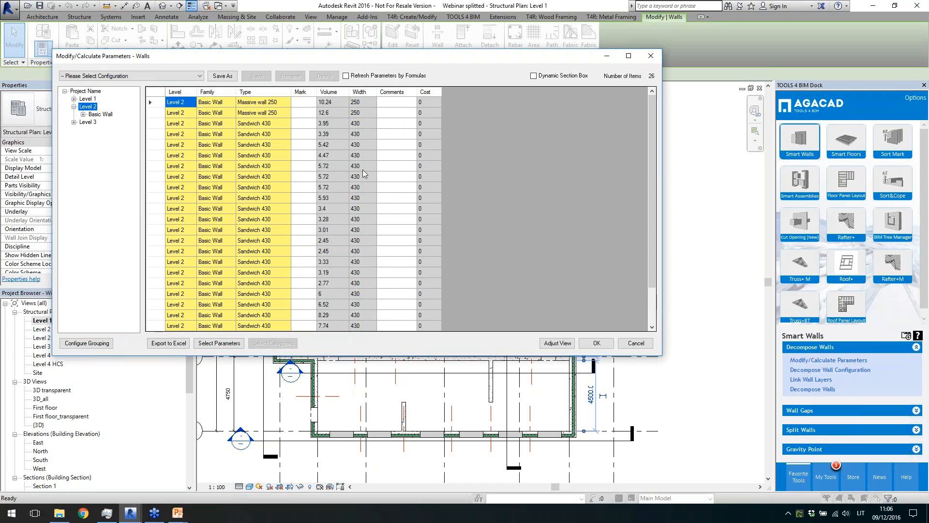
Step: Check the Calculate Elevations options for the Level 2 walls, then close the wall parameter table
right_click(300, 167)
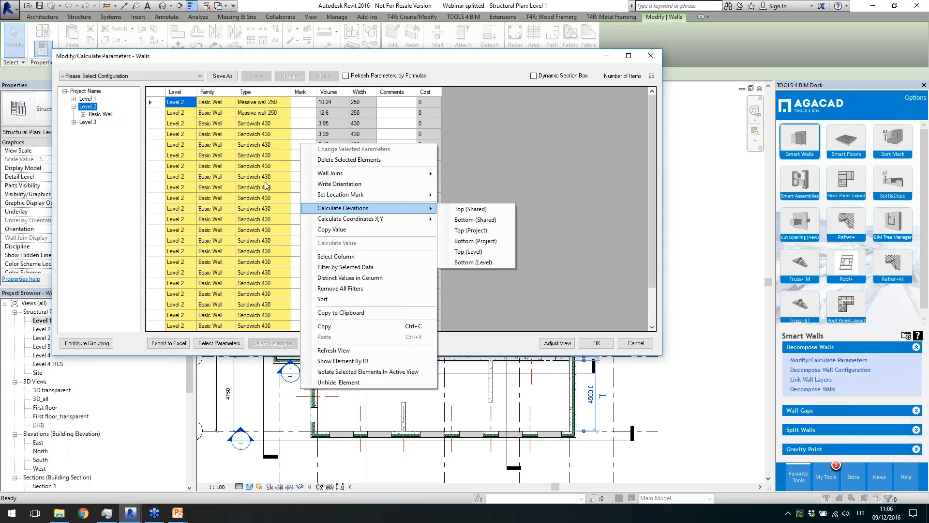
mouse_move(400, 209)
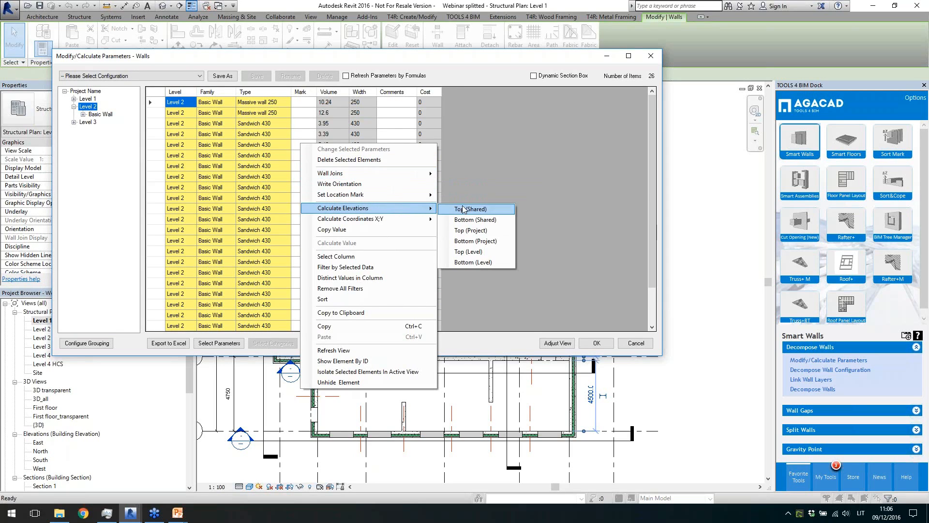
click(533, 196)
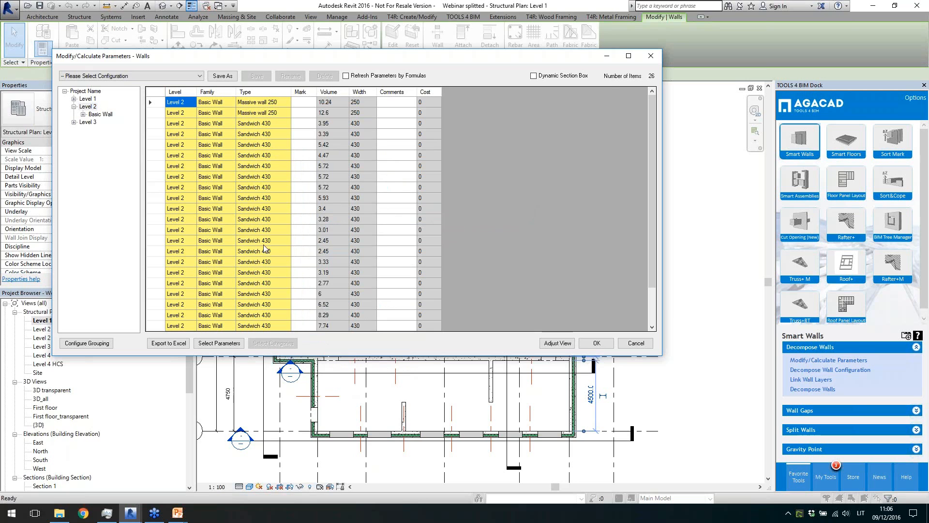
click(651, 56)
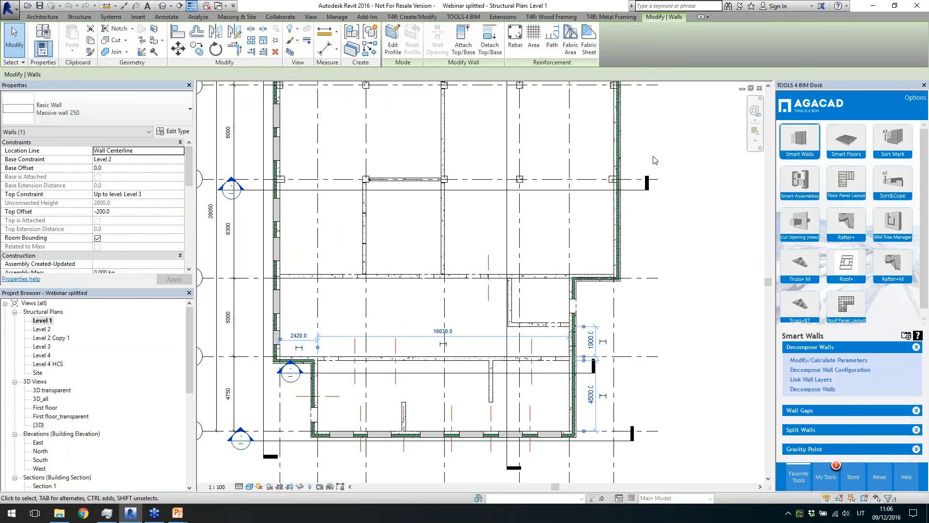
Step: Decompose the Sandwich 430 exterior wall along grid F into separate layer walls
middle_drag(661, 149, 680, 297)
key(alt)
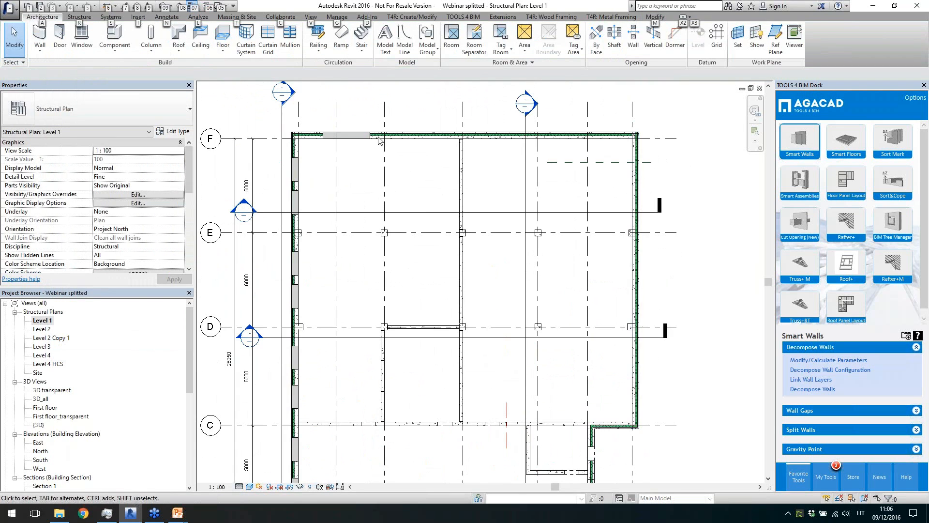
scroll(379, 140, up, 2)
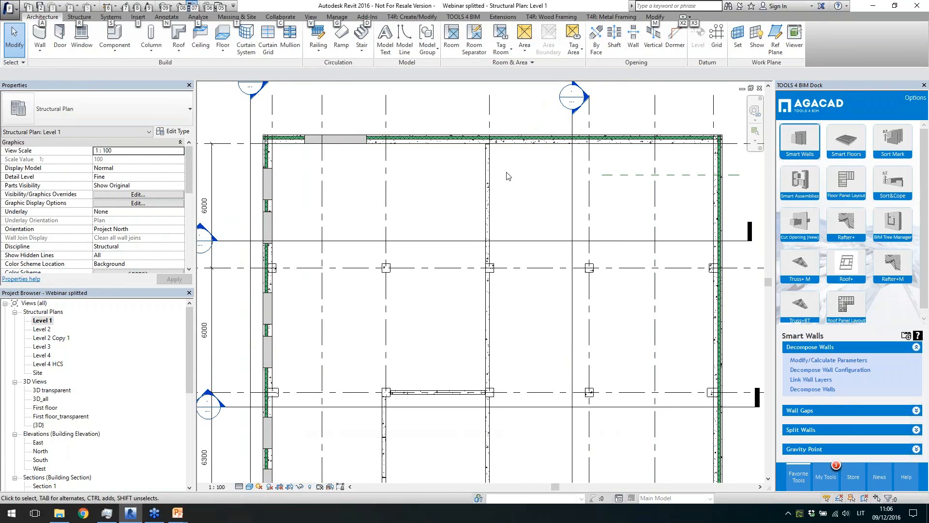
scroll(506, 174, up, 2)
scroll(357, 210, down, 1)
click(387, 172)
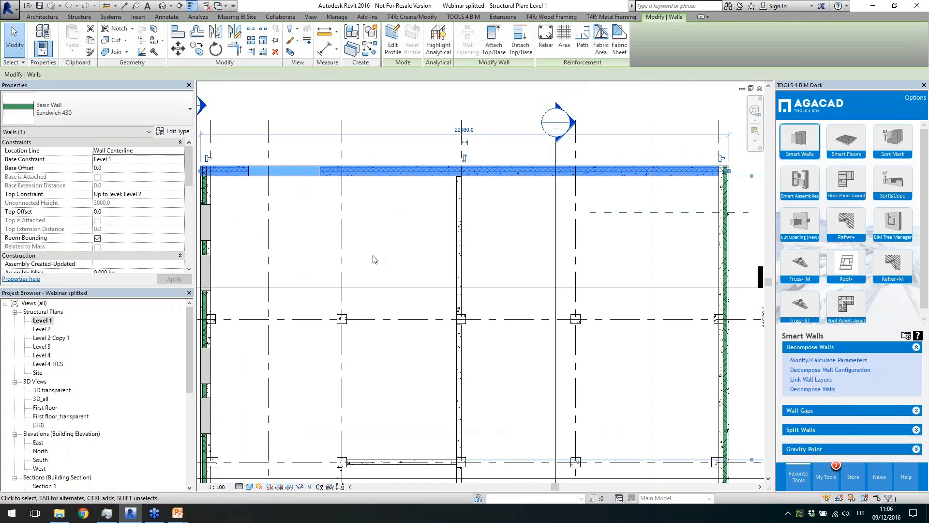
click(813, 389)
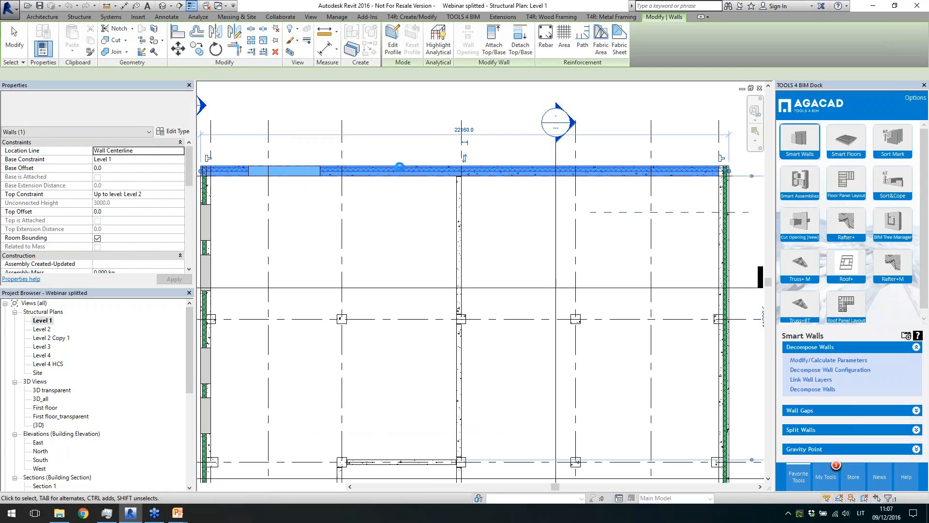
Step: Inspect the decomposed grid F wall by selecting its insulation layer and its outer concrete layer
scroll(400, 218, up, 3)
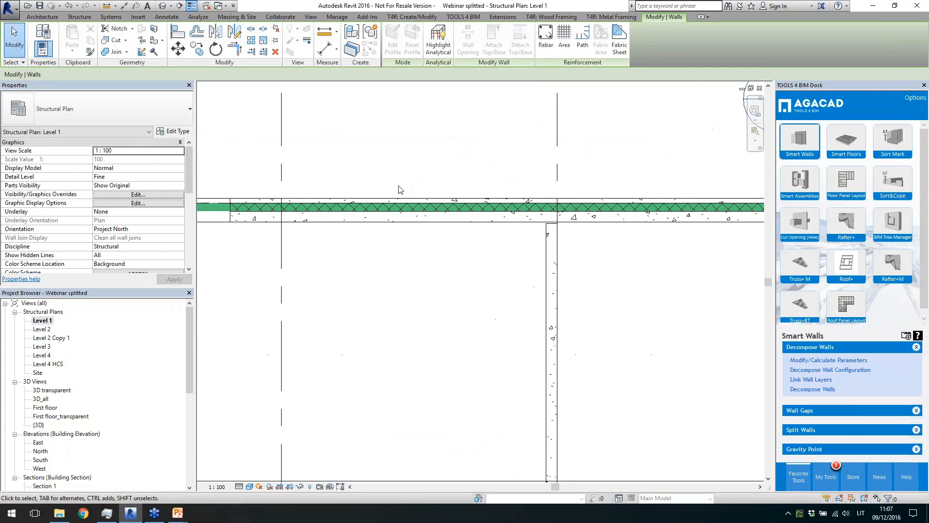
click(411, 208)
click(411, 208)
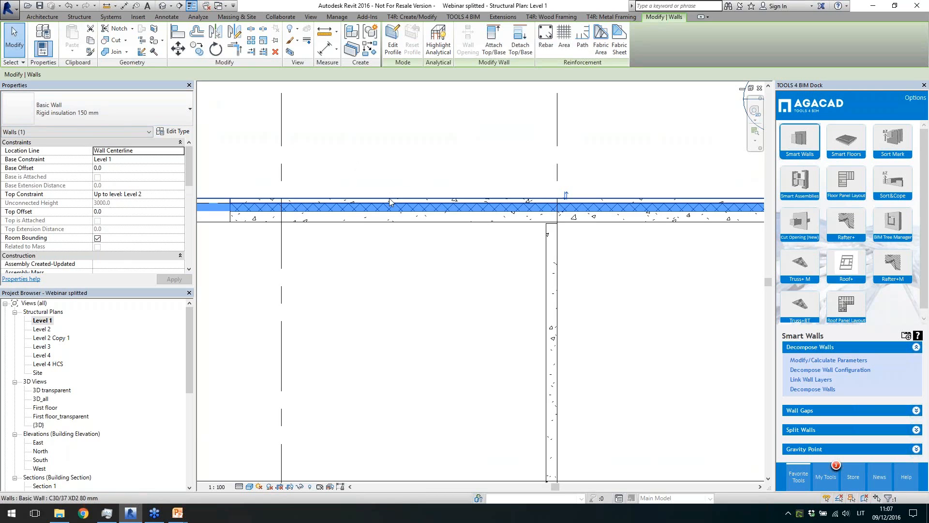
click(391, 200)
scroll(414, 186, down, 1)
click(424, 167)
scroll(426, 166, down, 2)
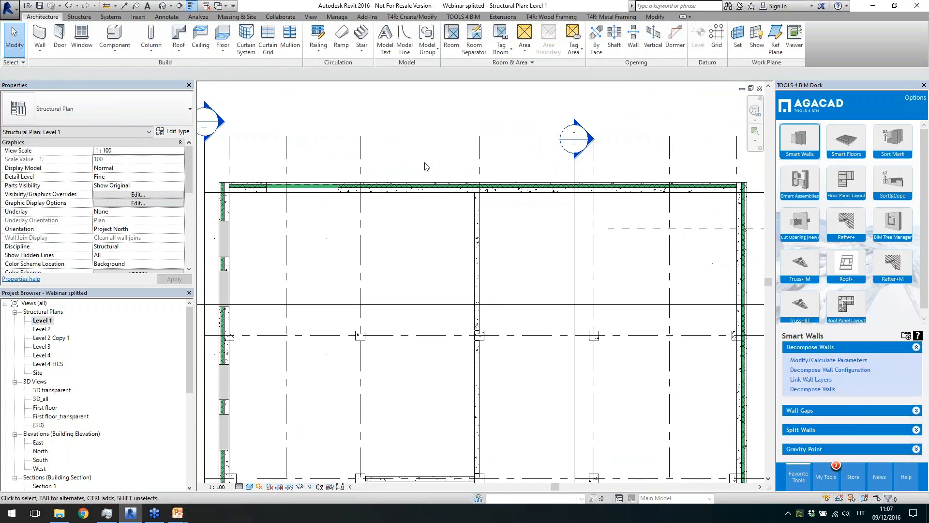
Step: Undo the decomposition of the grid F exterior wall
scroll(432, 221, down, 1)
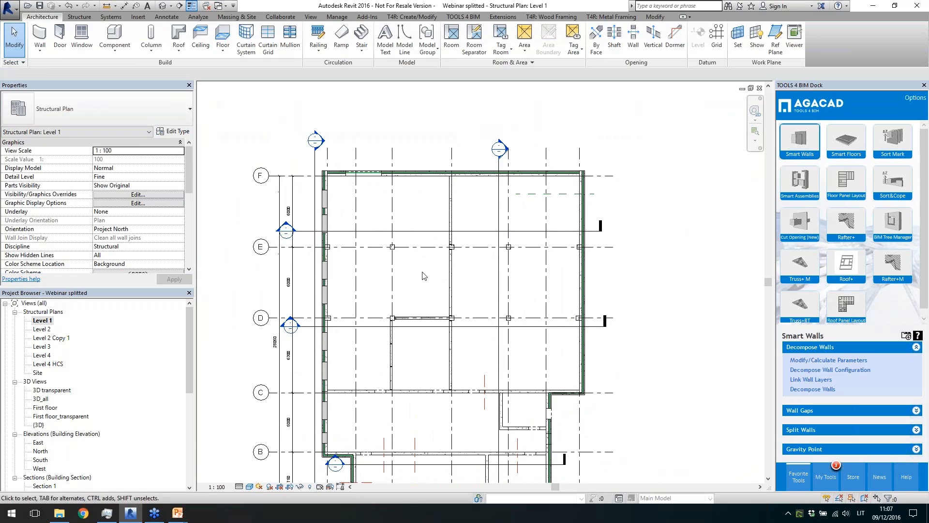
scroll(428, 271, down, 2)
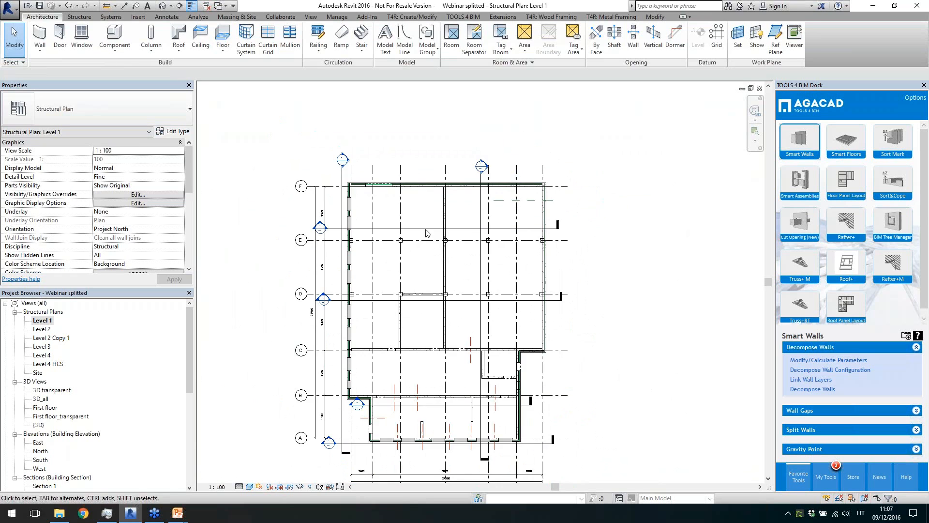
scroll(419, 146, up, 2)
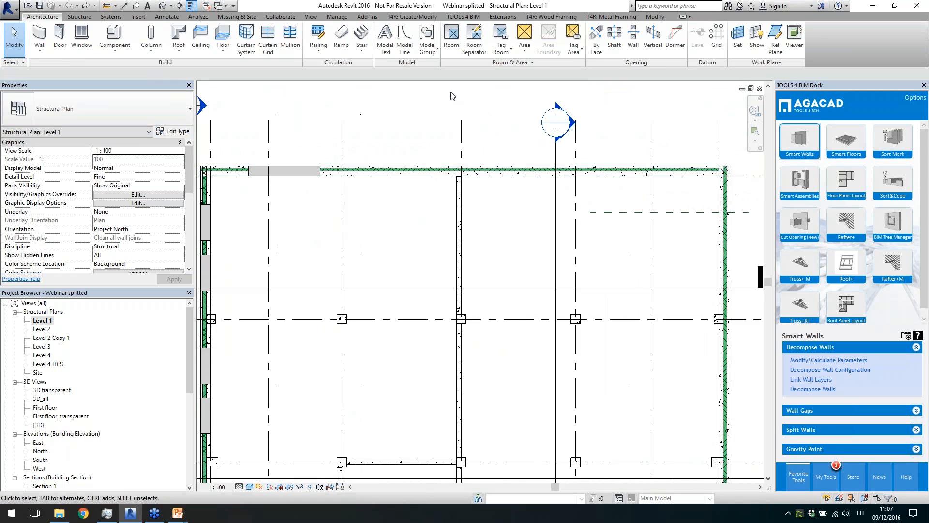
Step: Bring up the Split Wall menu from Smart Walls and place it clear of the plan's lower walls
scroll(452, 97, down, 3)
scroll(430, 455, up, 1)
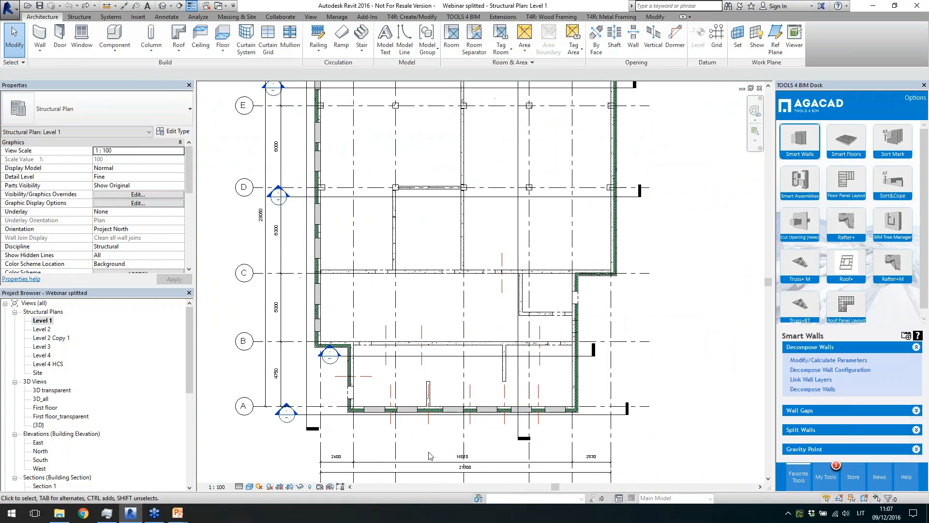
click(849, 409)
click(847, 429)
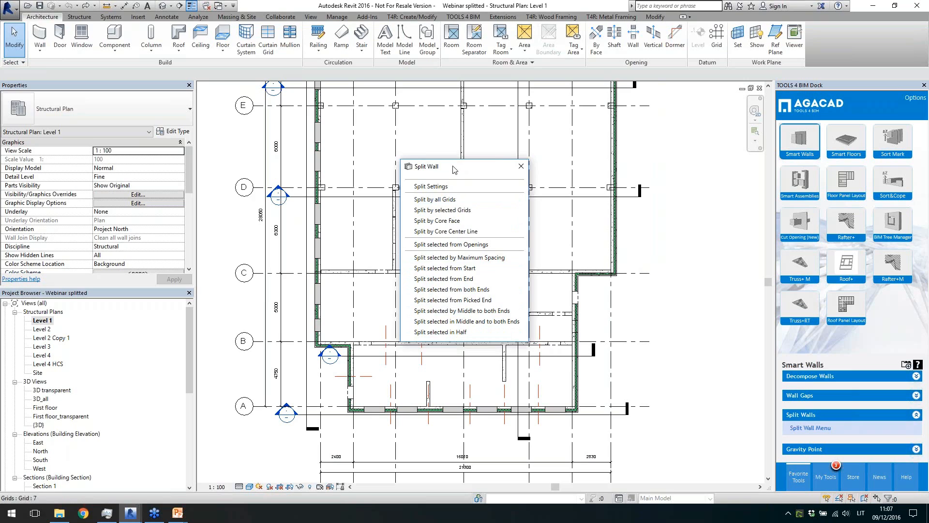
drag(454, 169, 272, 119)
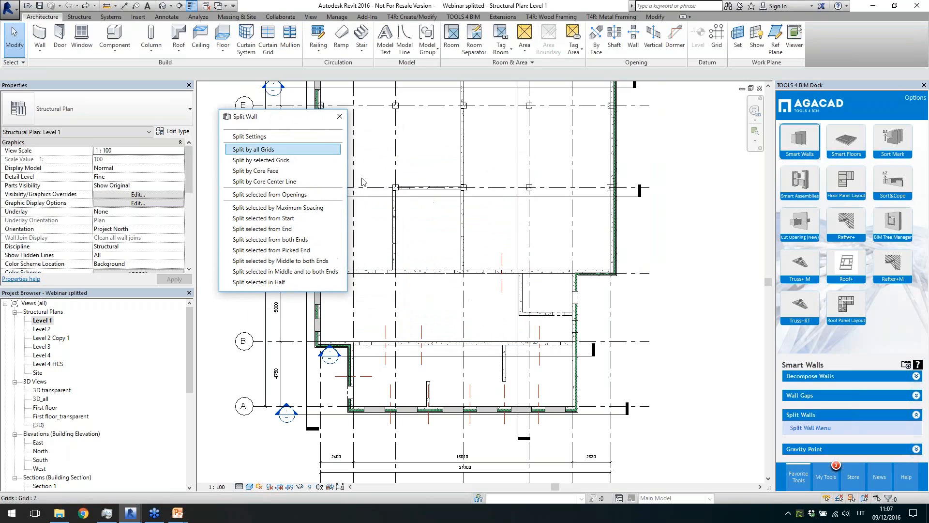
Step: Open Gap Configuration by Wall Type, check the structural gap of Massive wall 200, and widen the Type column
click(827, 396)
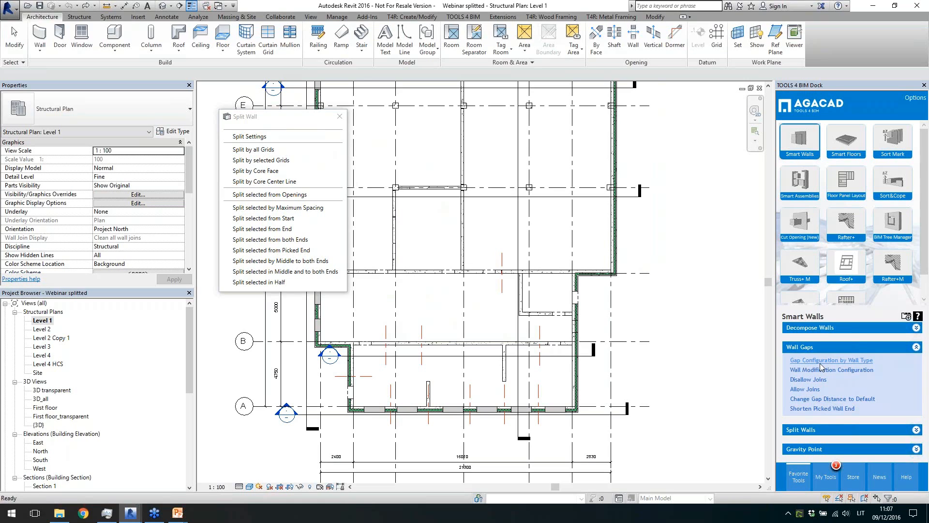
click(846, 362)
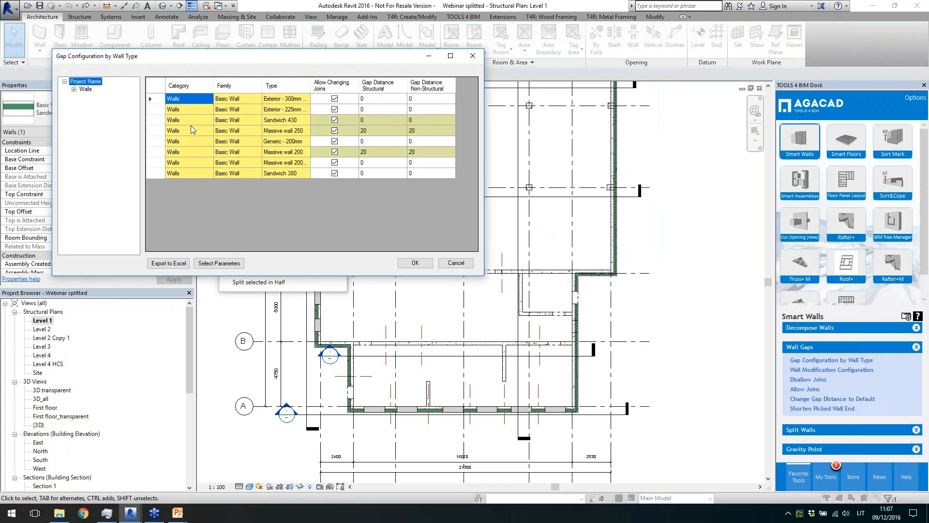
click(370, 153)
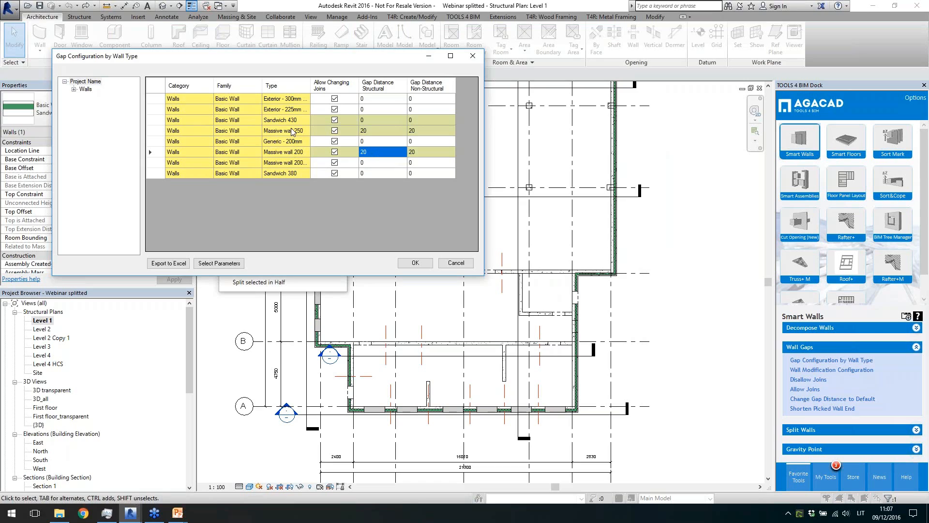
click(372, 153)
drag(310, 86, 328, 85)
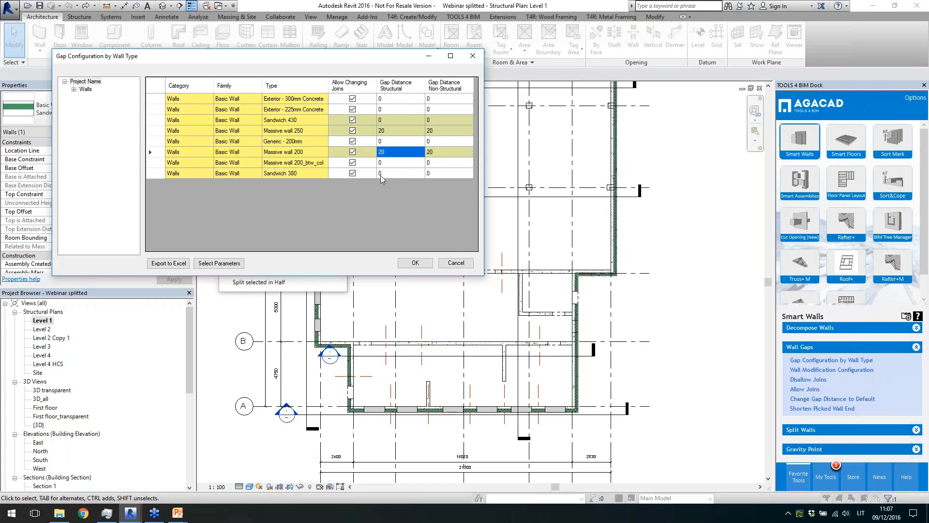
Step: Check the structural gap distances of Sandwich 430 and Massive wall 250, then close the gap configuration
click(316, 121)
click(386, 121)
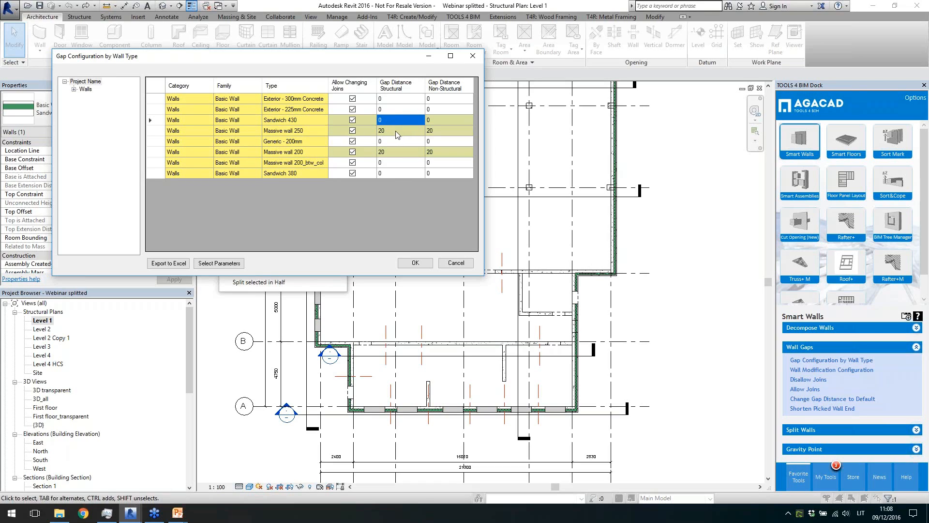
click(395, 130)
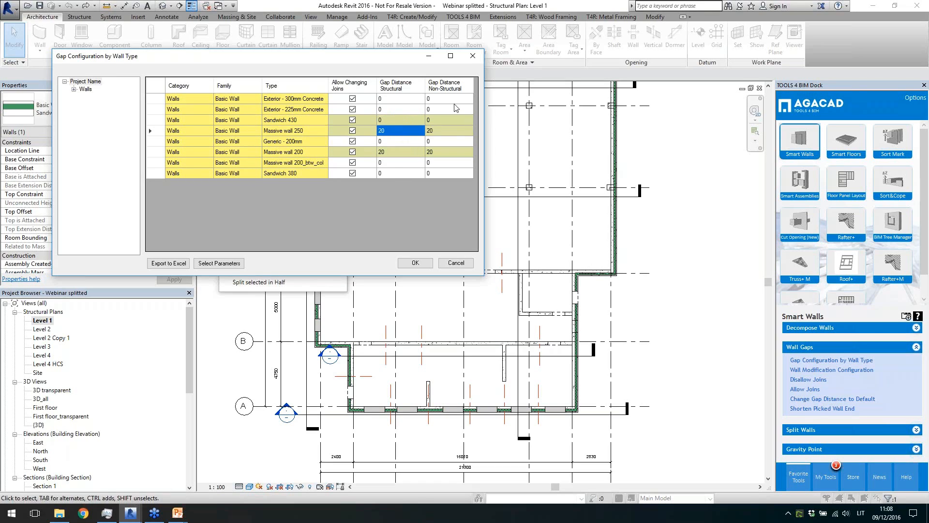
click(473, 56)
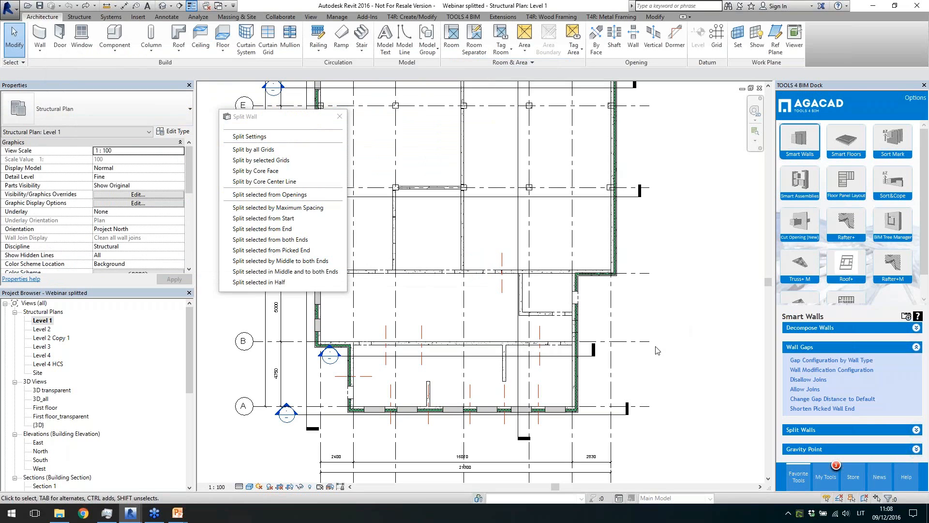
Step: Use Shorten Picked Wall End on the short Sandwich 430 wall and the Massive wall 250 where they meet on grid B
click(805, 408)
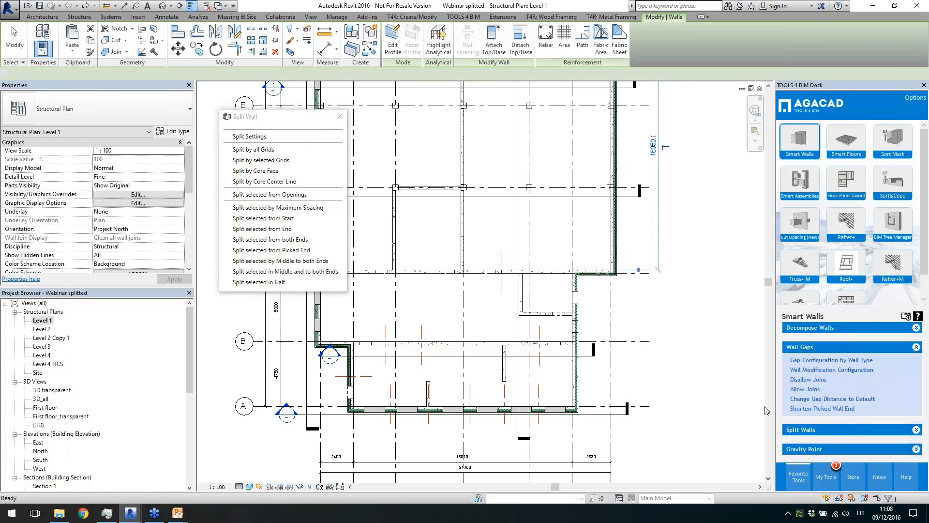
scroll(337, 348, up, 6)
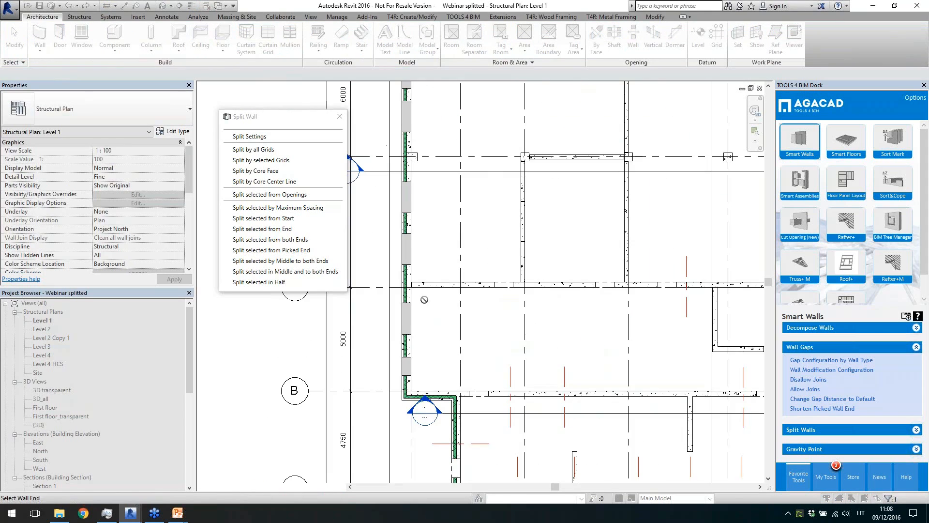
scroll(379, 358, up, 2)
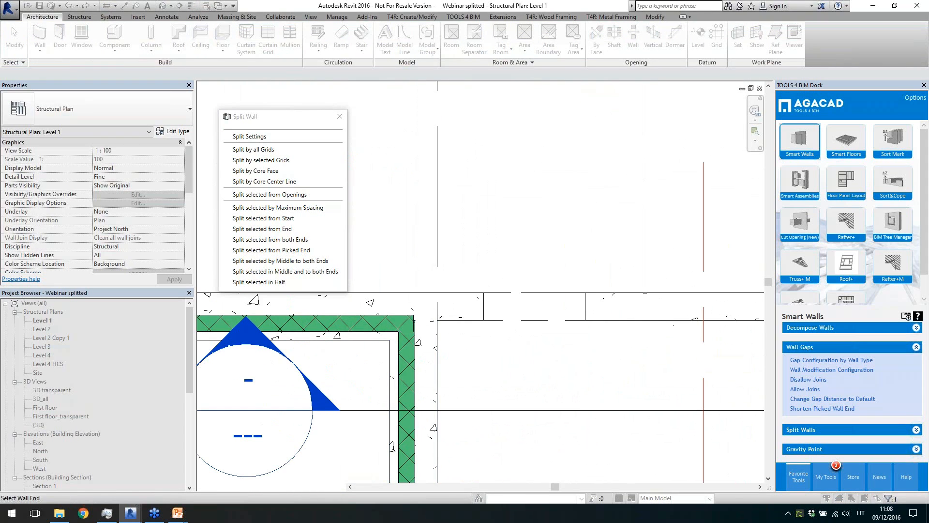
click(379, 346)
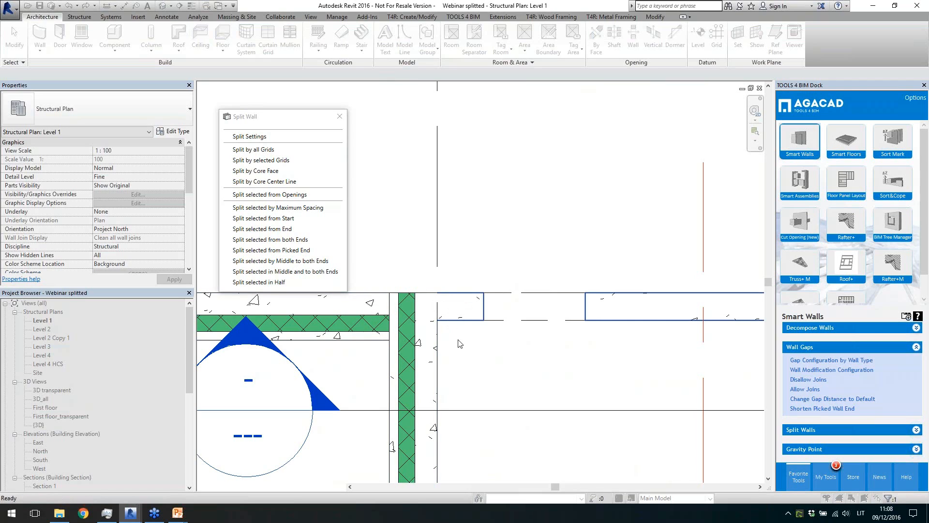
scroll(428, 310, up, 2)
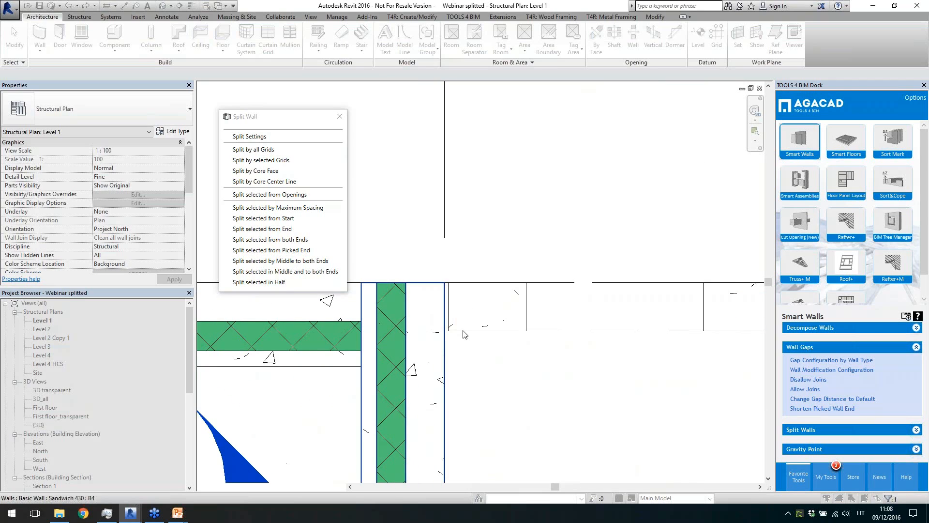
middle_drag(463, 331, 507, 331)
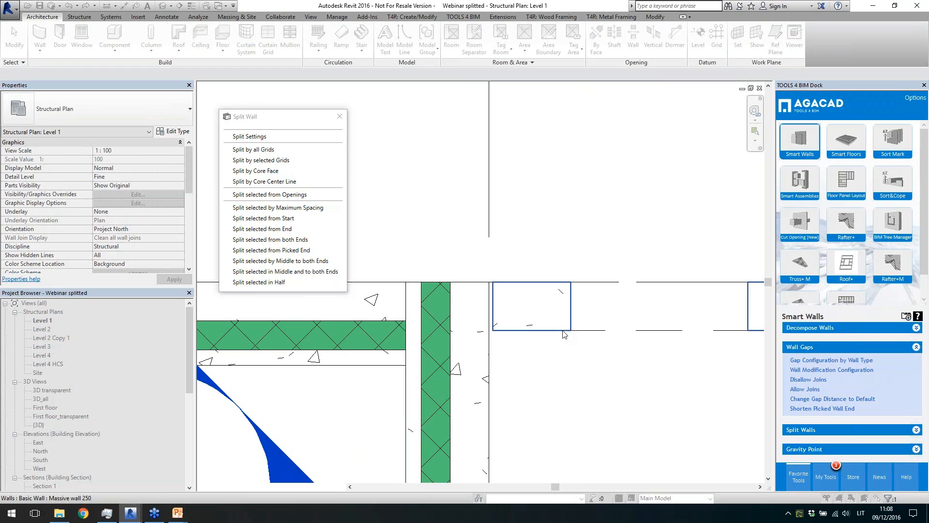
Step: Shorten the other end of the short grid B sandwich wall and the adjoining exterior wall's end at the grid A corner
scroll(562, 331, down, 5)
scroll(454, 317, up, 3)
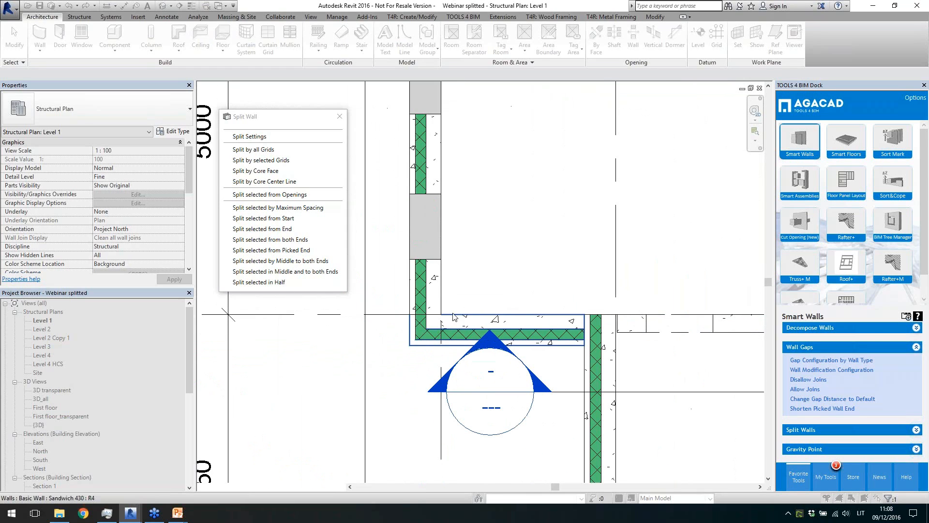
scroll(374, 322, down, 4)
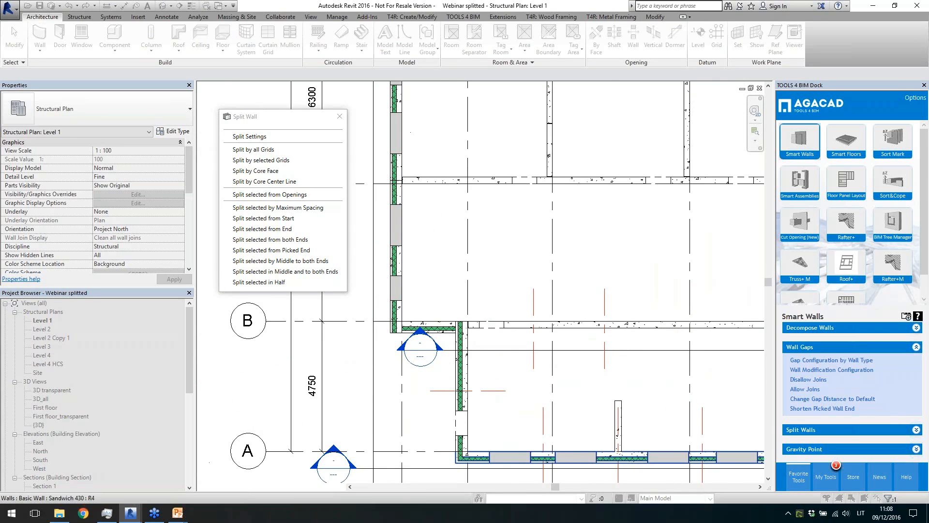
scroll(469, 457, up, 3)
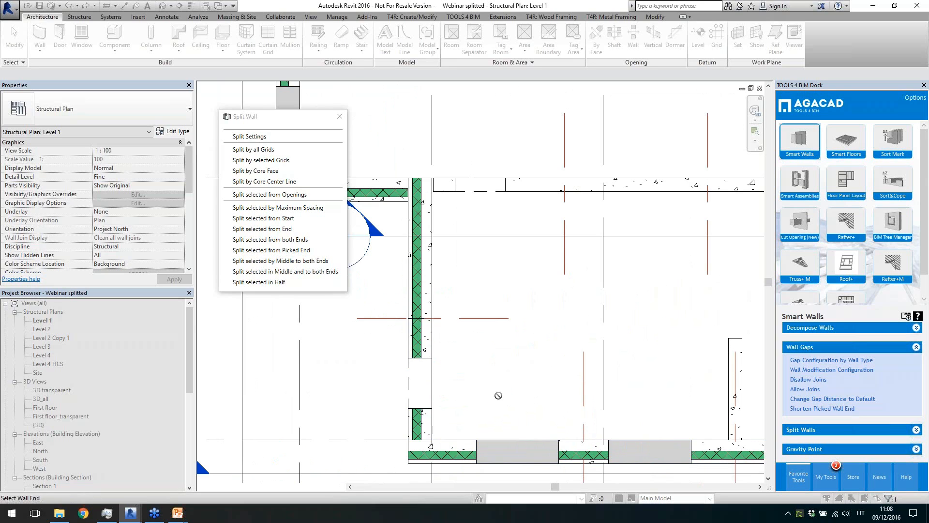
Step: Shorten the ends of the two interior stub walls where they meet the grid A exterior wall and the grid B wall
scroll(363, 385, down, 2)
scroll(597, 424, up, 4)
click(566, 389)
scroll(432, 369, down, 6)
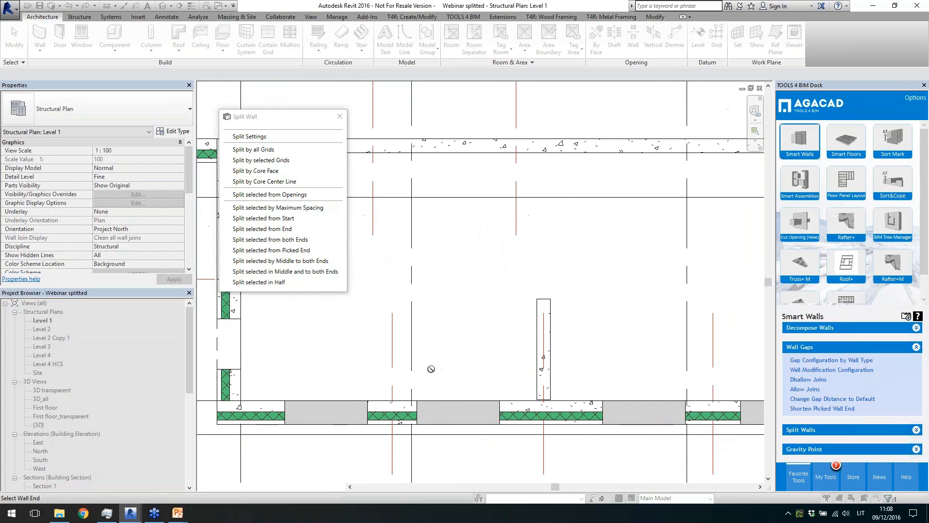
scroll(661, 293, up, 5)
click(550, 288)
scroll(467, 293, down, 5)
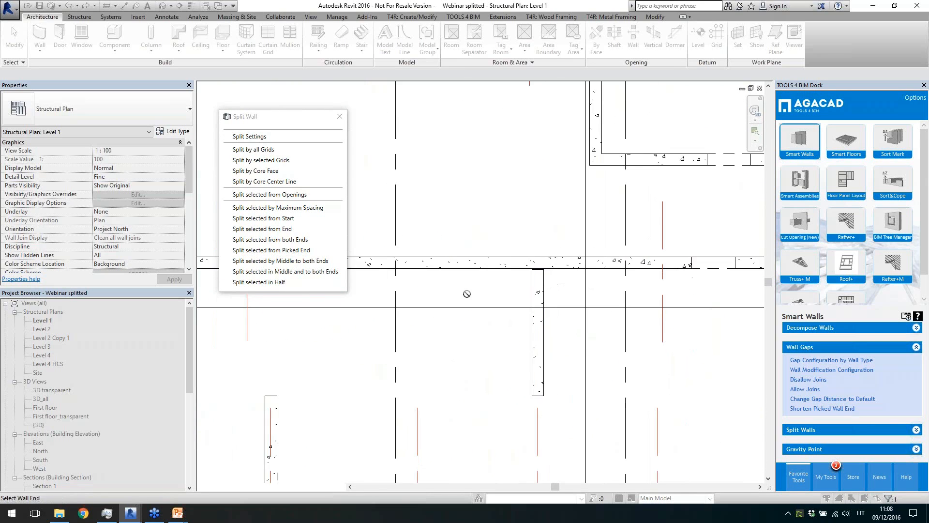
Step: Shorten the short Massive wall 250's end at the interior corner between grids B and C, and the grid C wall's end at the exterior wall
scroll(556, 286, up, 3)
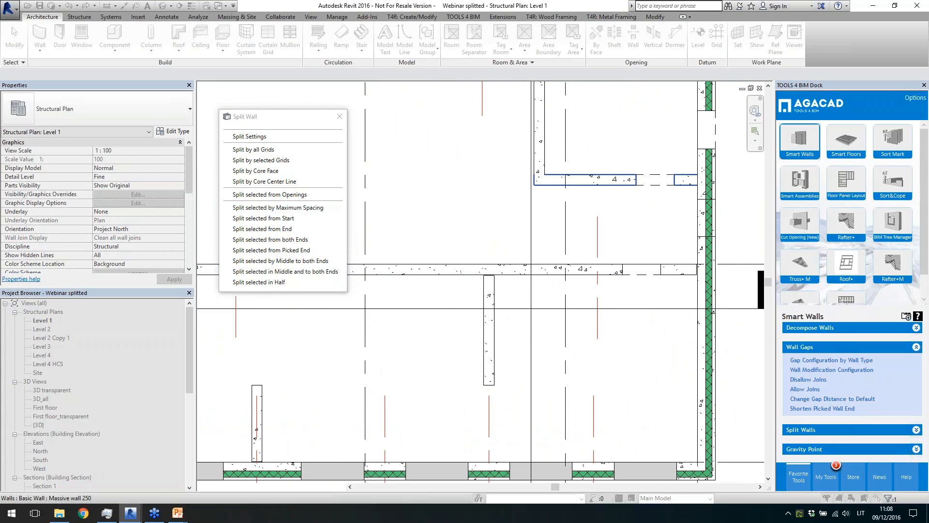
scroll(569, 147, up, 2)
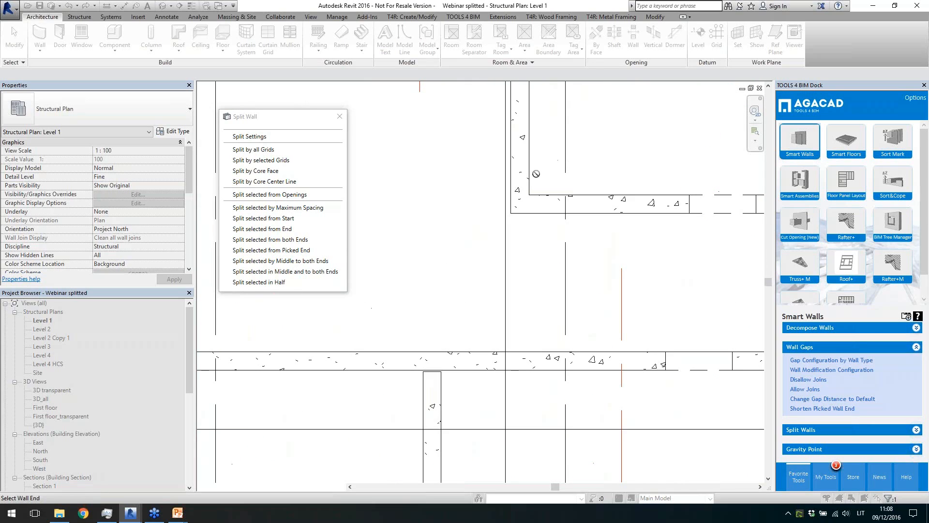
click(534, 202)
scroll(527, 361, down, 2)
scroll(563, 196, up, 3)
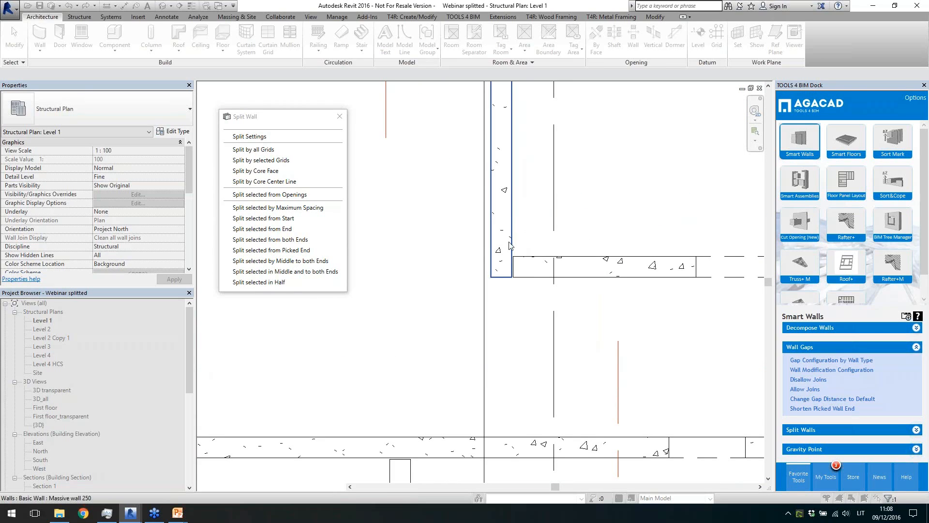
scroll(639, 353, down, 3)
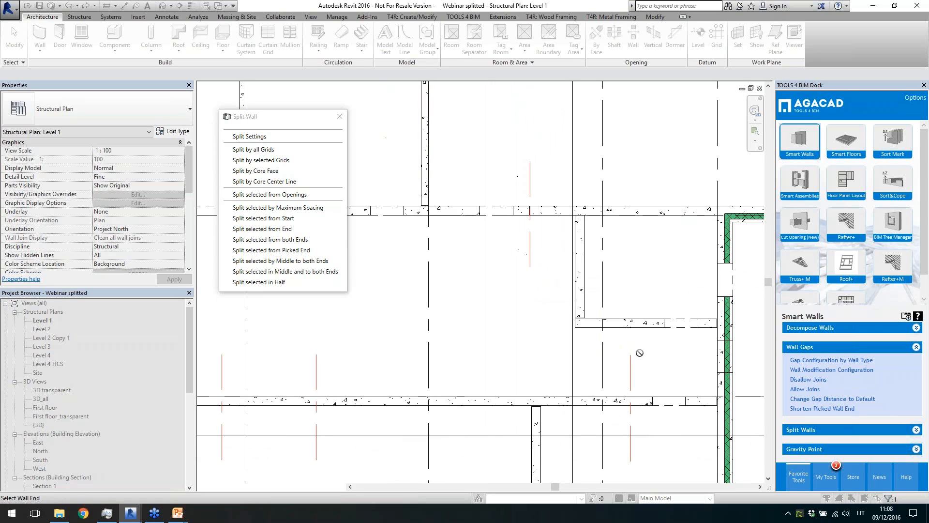
click(714, 216)
scroll(625, 220, down, 3)
key(Escape)
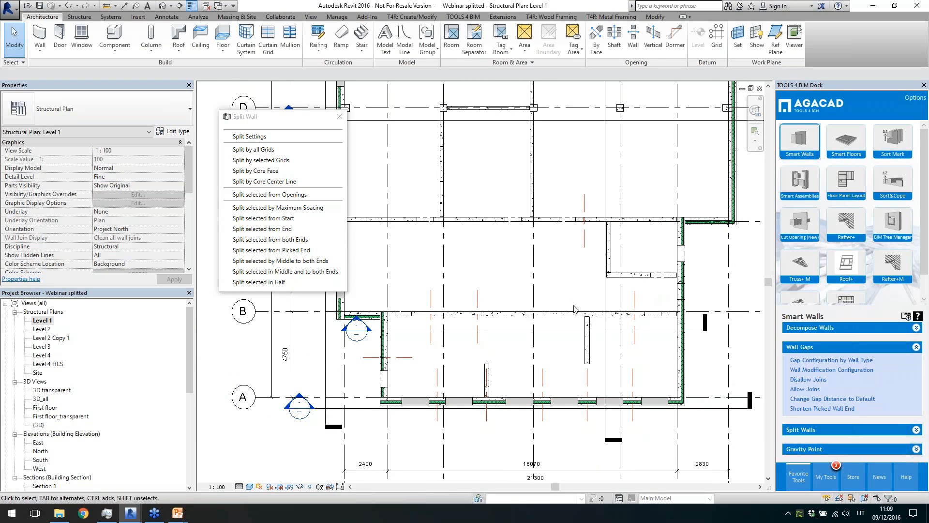
Step: Review the split settings for panel width, maximum split spacing and minimum split wall length, and close them without changes
scroll(412, 318, up, 3)
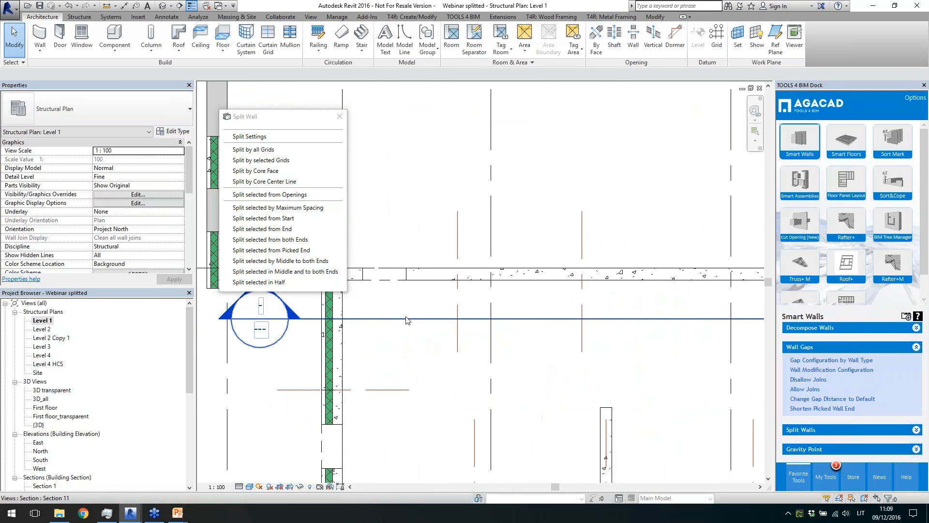
scroll(438, 284, down, 2)
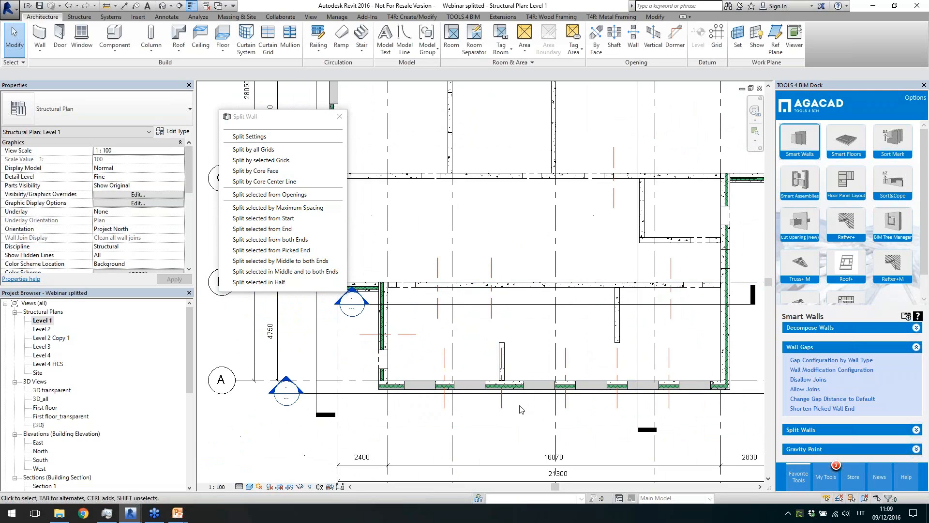
scroll(531, 414, up, 1)
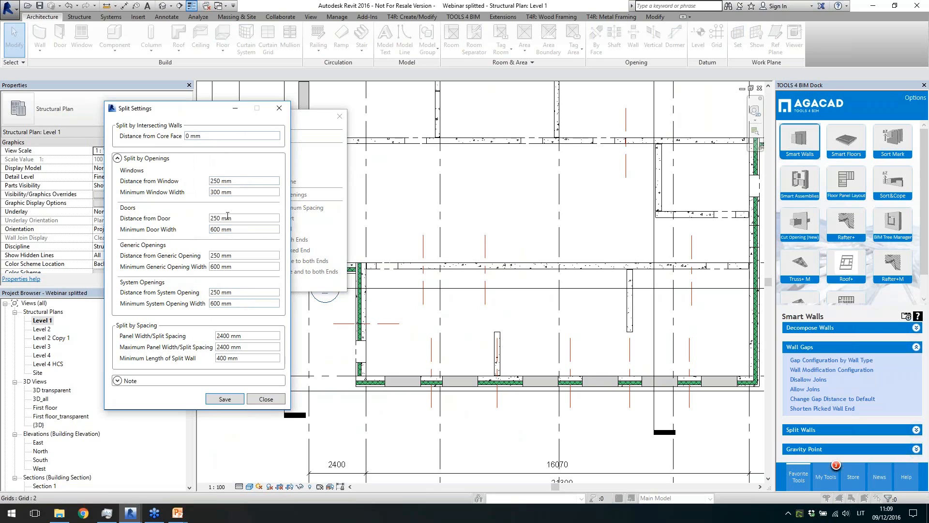
click(255, 336)
click(254, 348)
drag(229, 348, 211, 356)
click(224, 358)
click(279, 109)
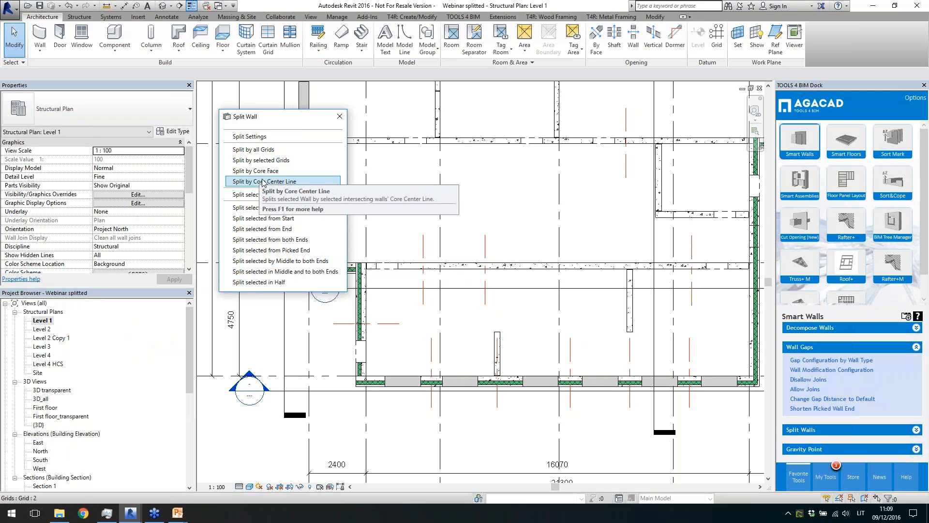
Step: Open the grid A wall's section view, Section 7, and identify the Level 1 Sandwich 430 wall to split
click(268, 161)
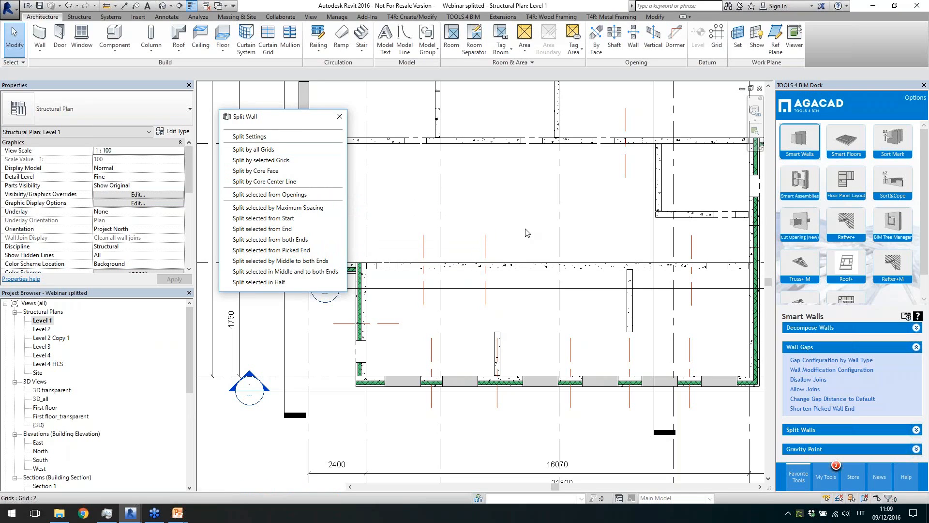
click(499, 403)
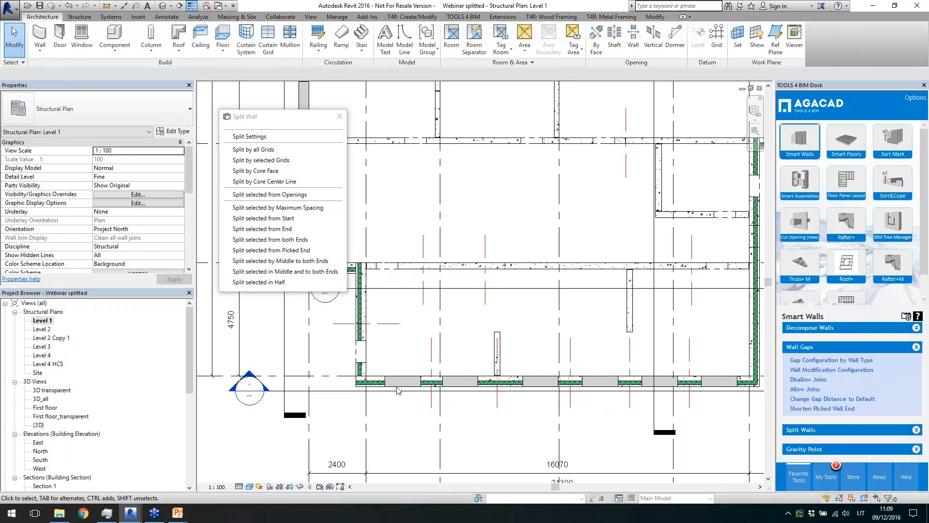
scroll(397, 390, down, 2)
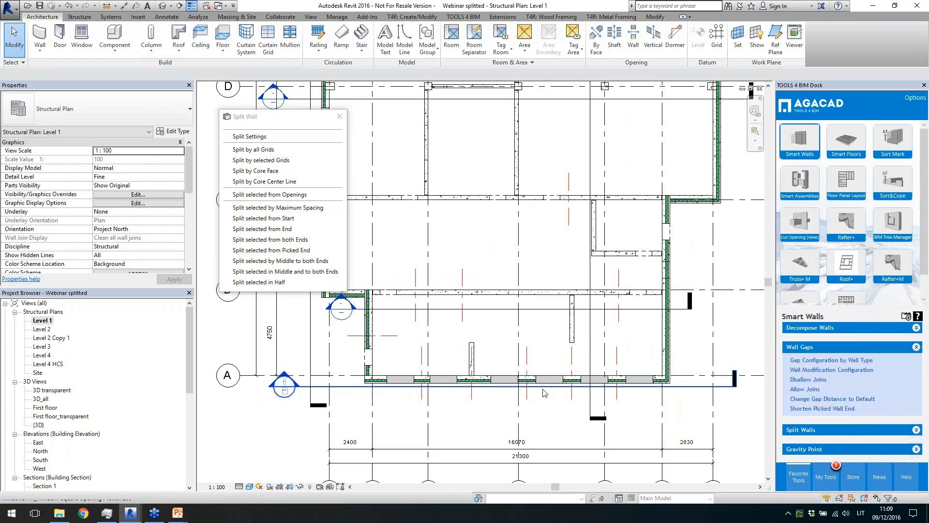
double_click(286, 372)
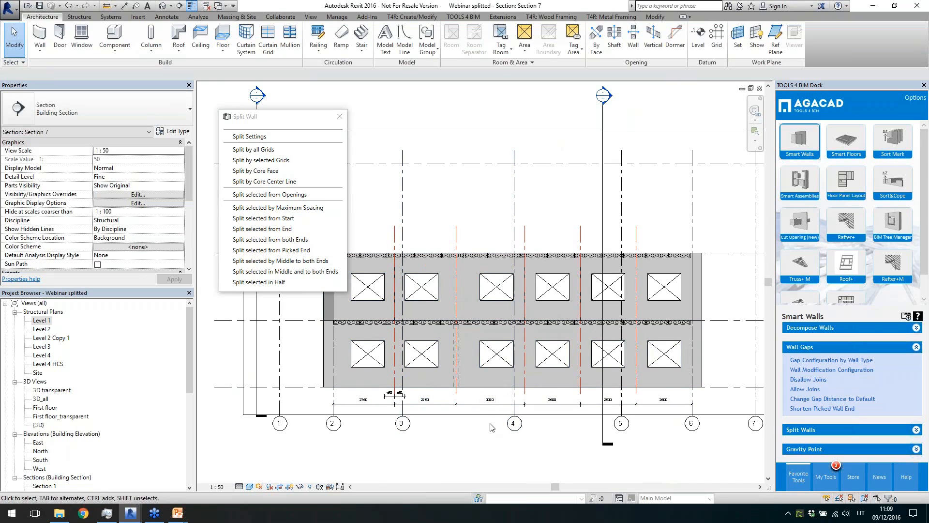
click(484, 394)
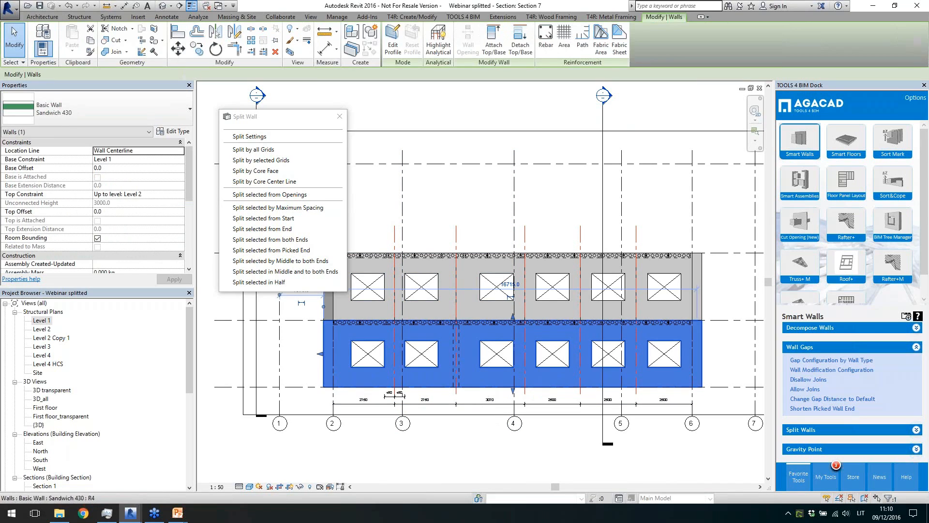
scroll(607, 370, up, 1)
key(Escape)
key(Escape)
scroll(592, 414, down, 1)
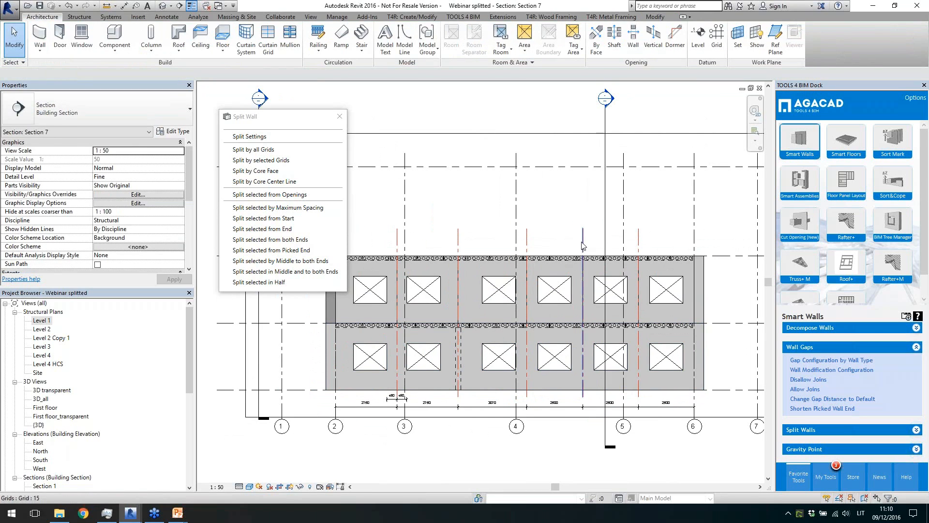
click(431, 391)
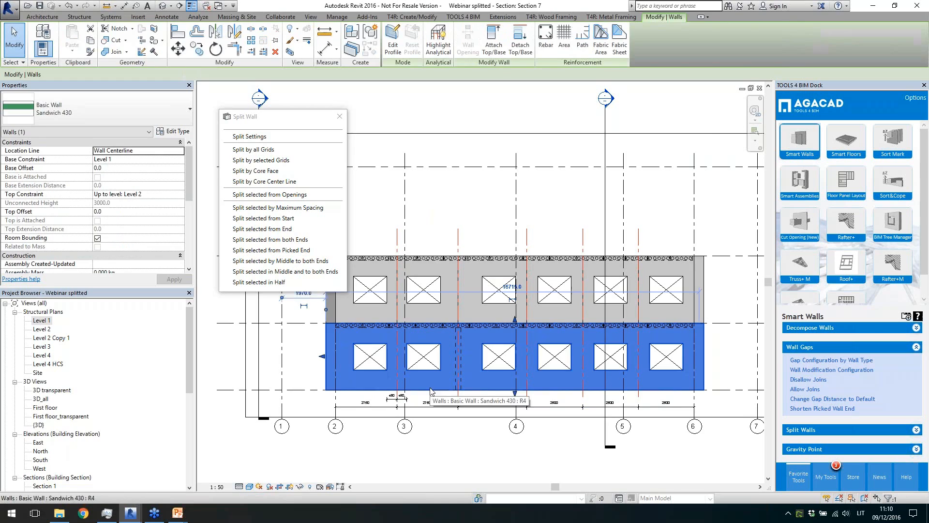
click(431, 228)
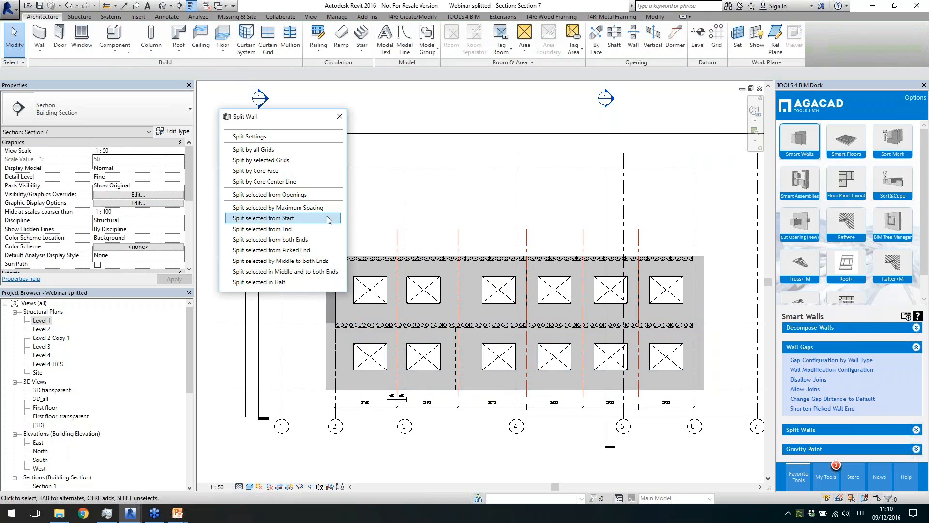
Step: Split the Level 1 Sandwich 430 wall at the five red grids with Split by selected Grids
click(246, 160)
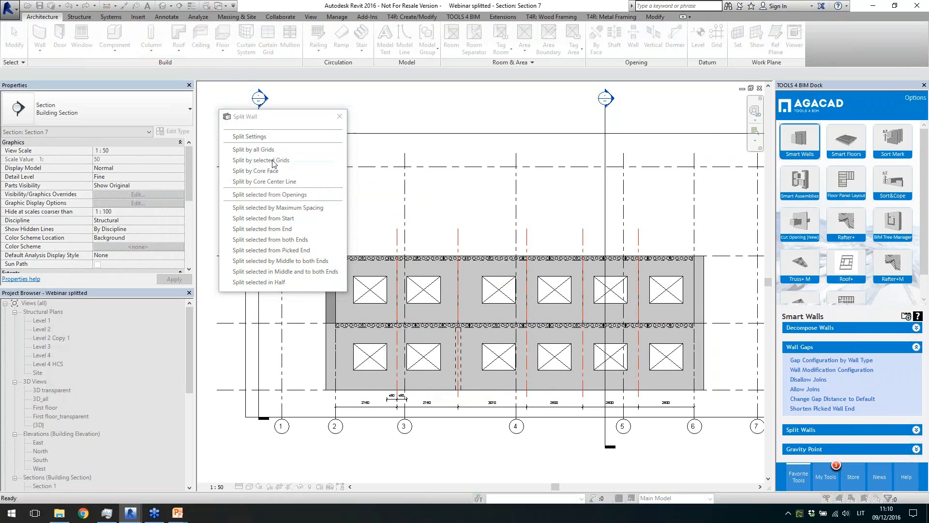
click(397, 242)
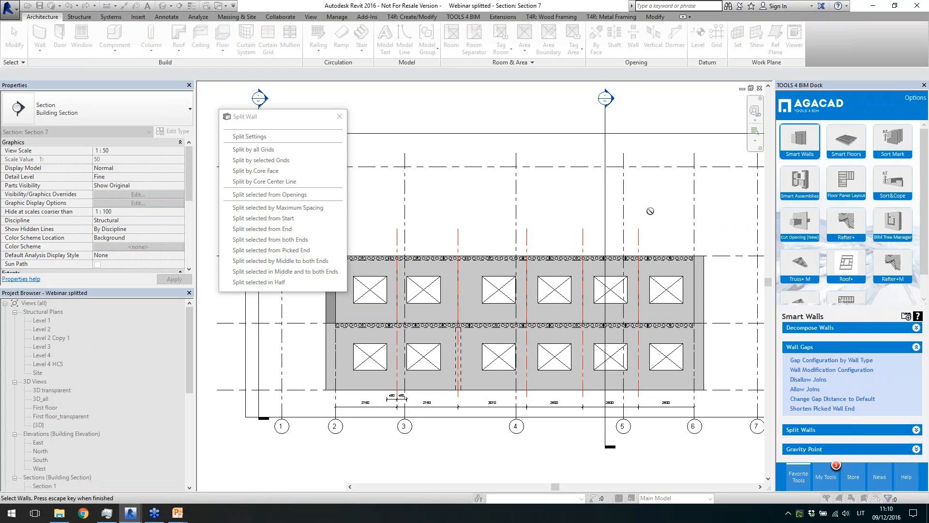
click(663, 392)
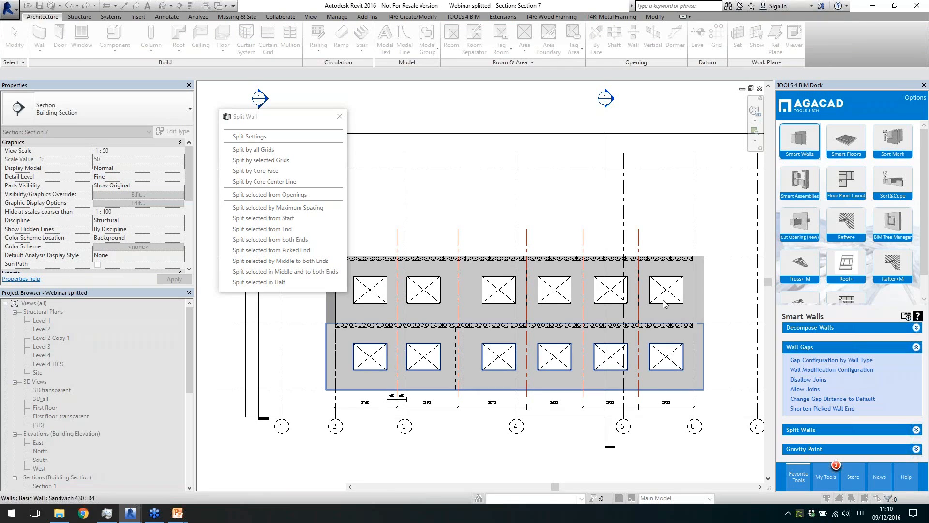
key(Escape)
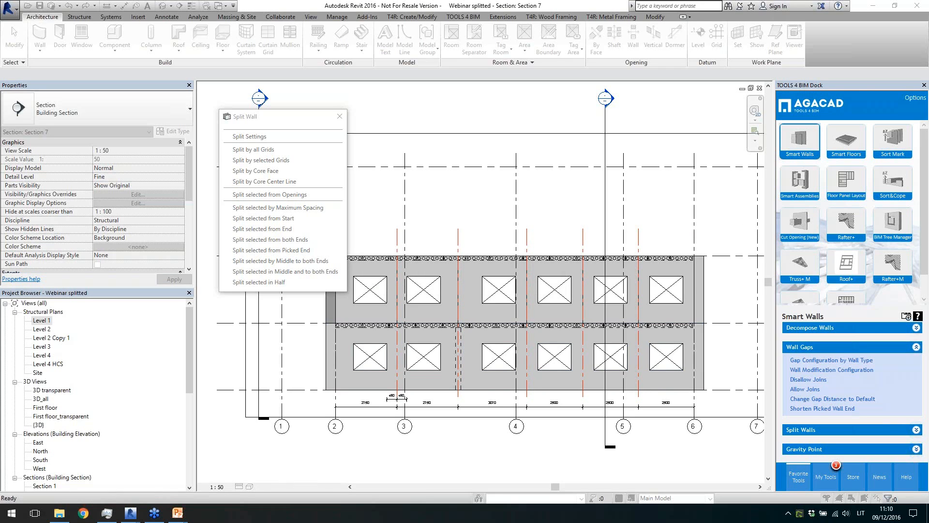
Step: Select the Level 1 sandwich panels one after another to check where the wall was split, then clear the selection
click(363, 390)
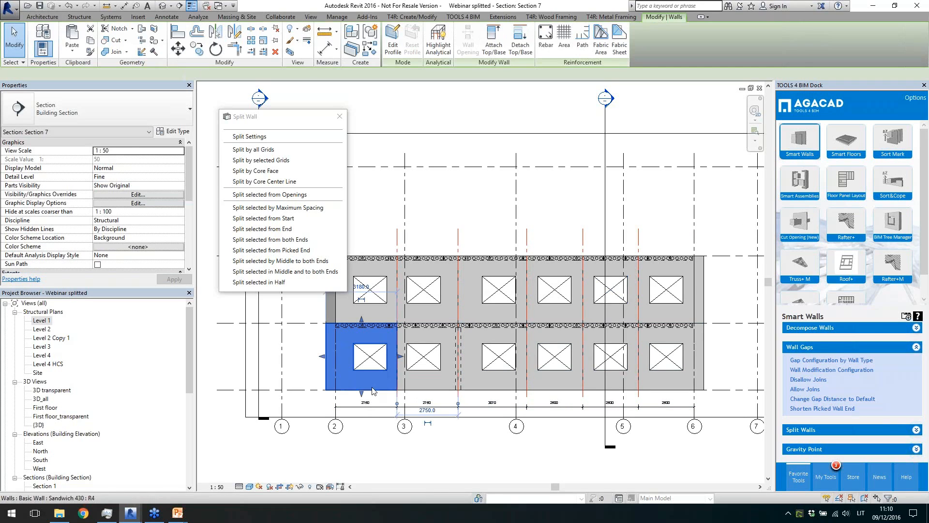
click(424, 391)
click(498, 388)
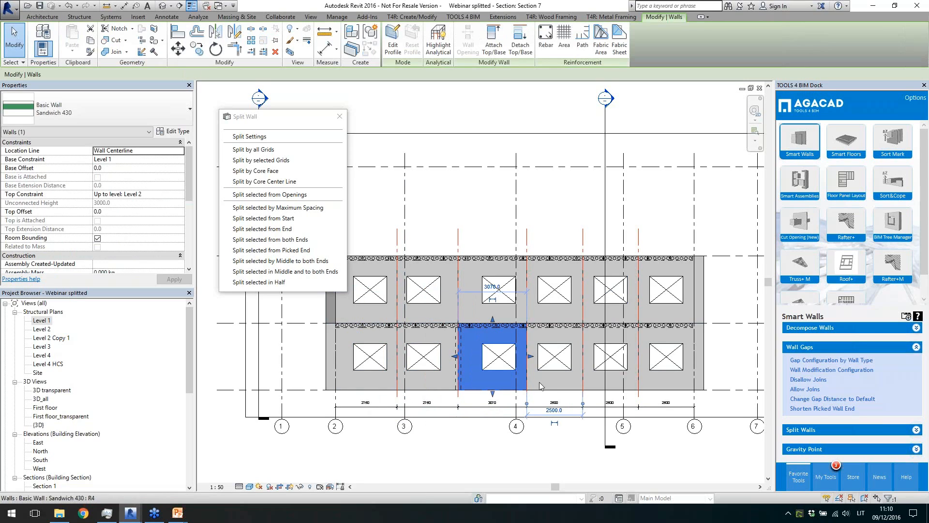
click(578, 386)
click(617, 387)
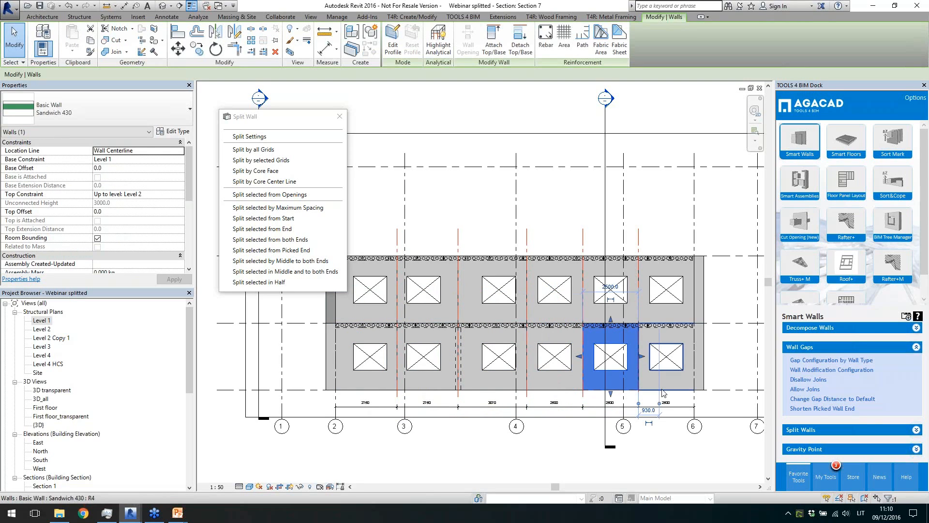
click(664, 393)
key(Escape)
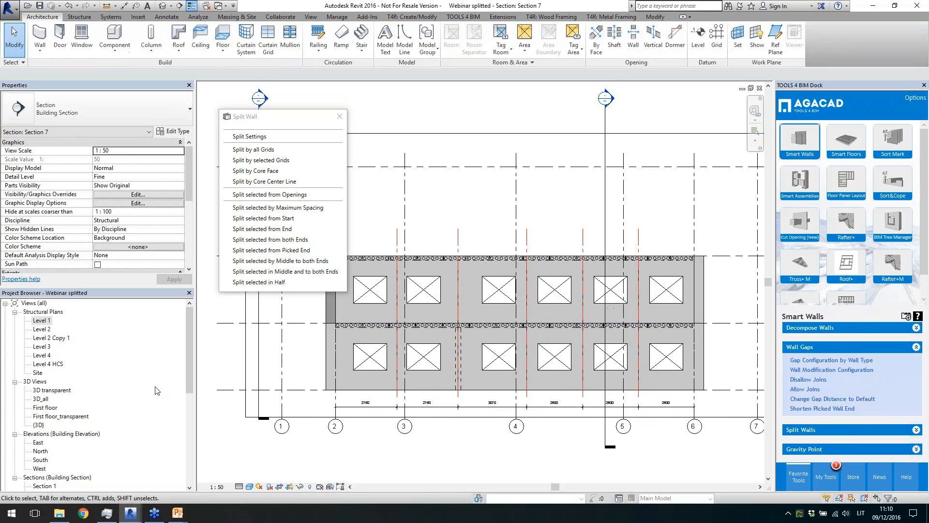
Step: Return to the Level 1 plan and split the grid B Massive wall 250 at the three red grids crossing it
double_click(41, 320)
click(503, 382)
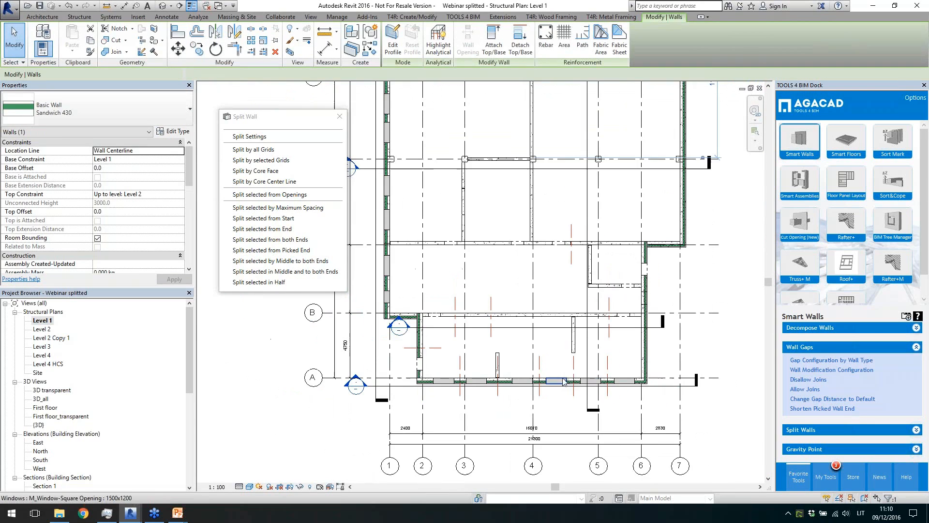
scroll(511, 283, up, 2)
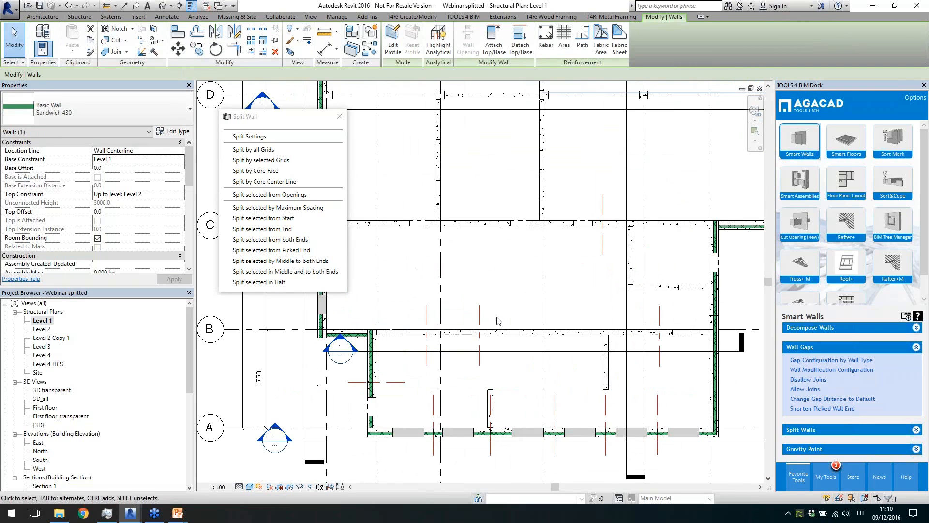
click(460, 343)
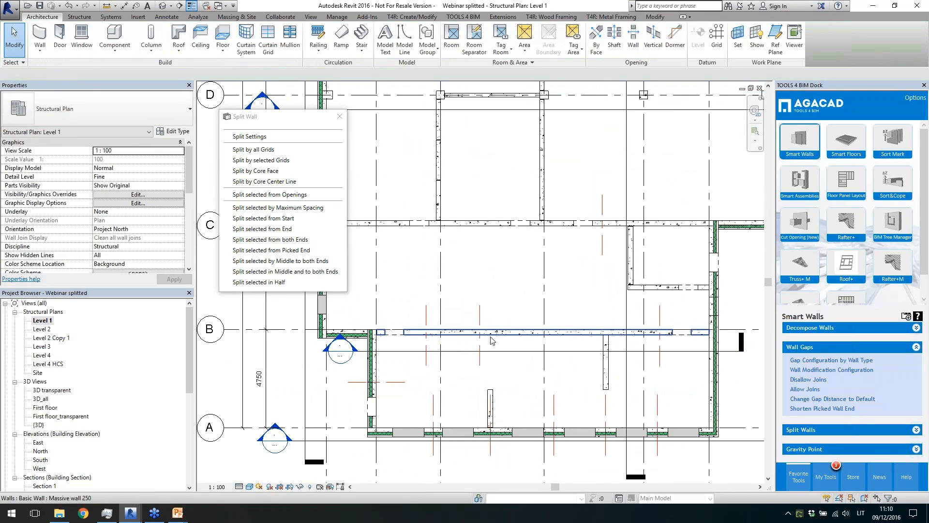
click(293, 170)
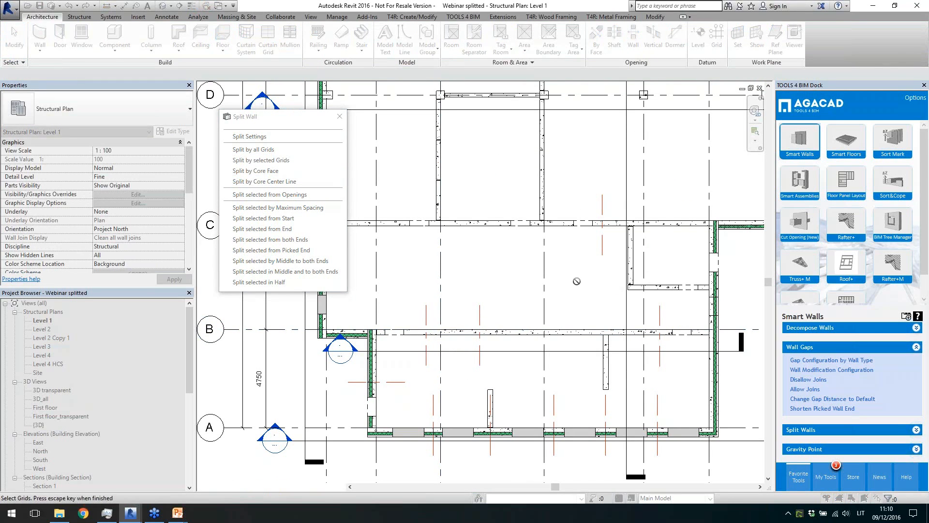
key(Escape)
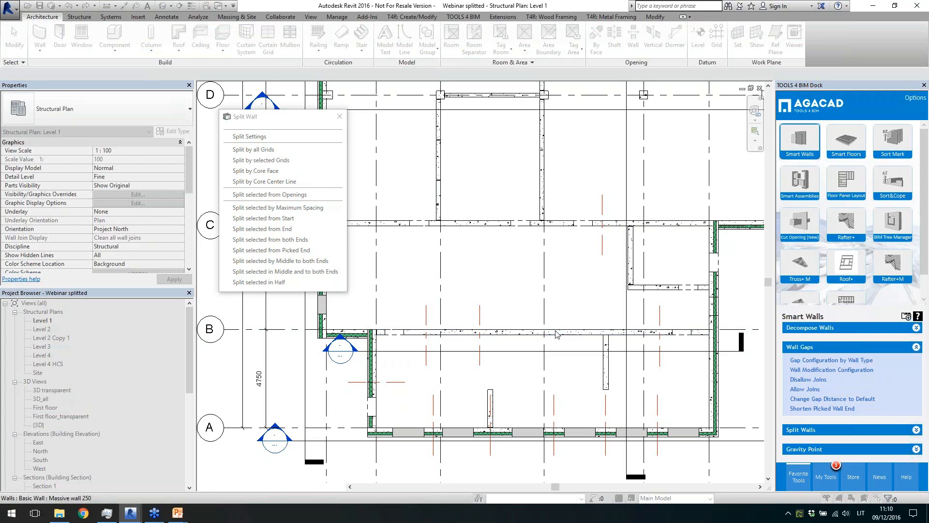
key(Escape)
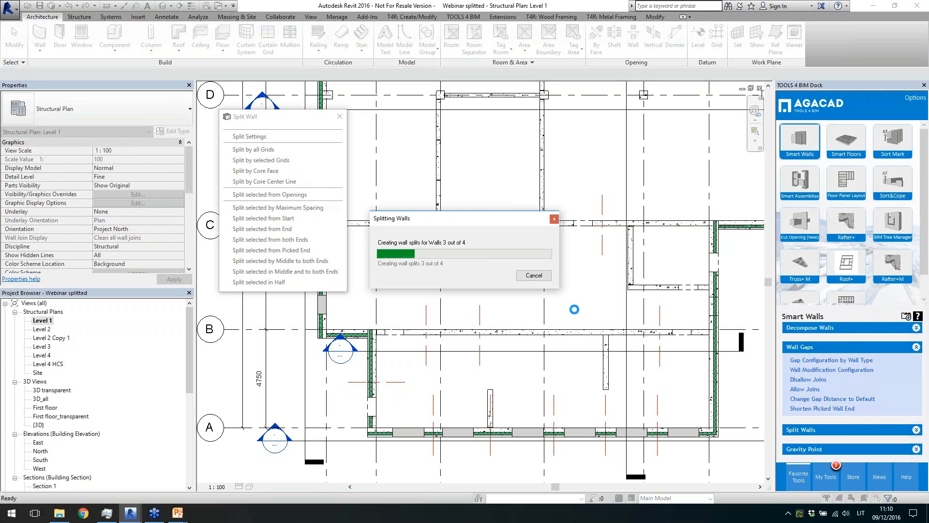
Step: Check the split pieces of the grid B wall in plan, then examine its middle piece in Section 11
click(556, 332)
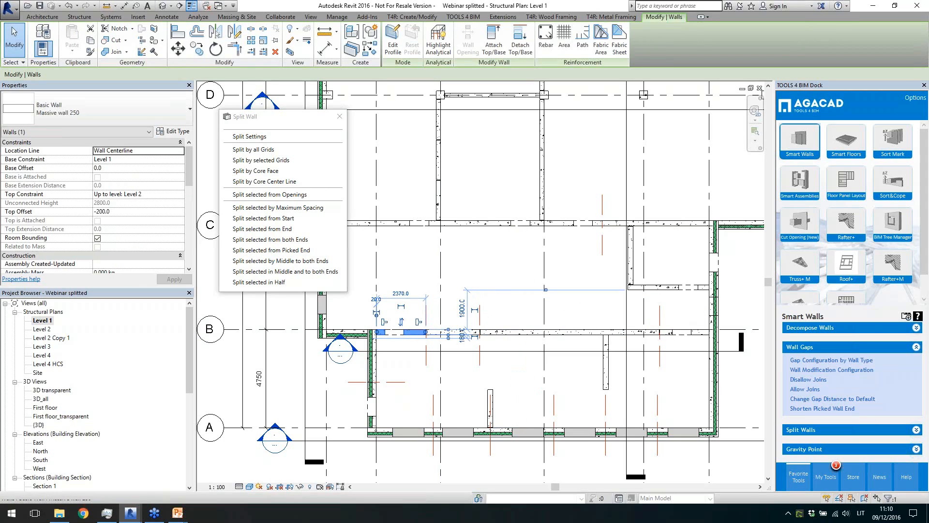
double_click(511, 359)
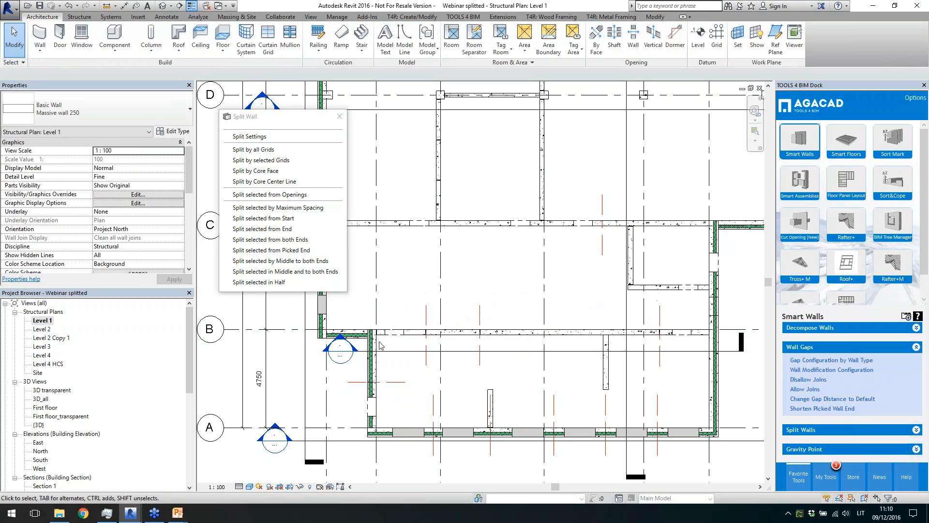
click(435, 359)
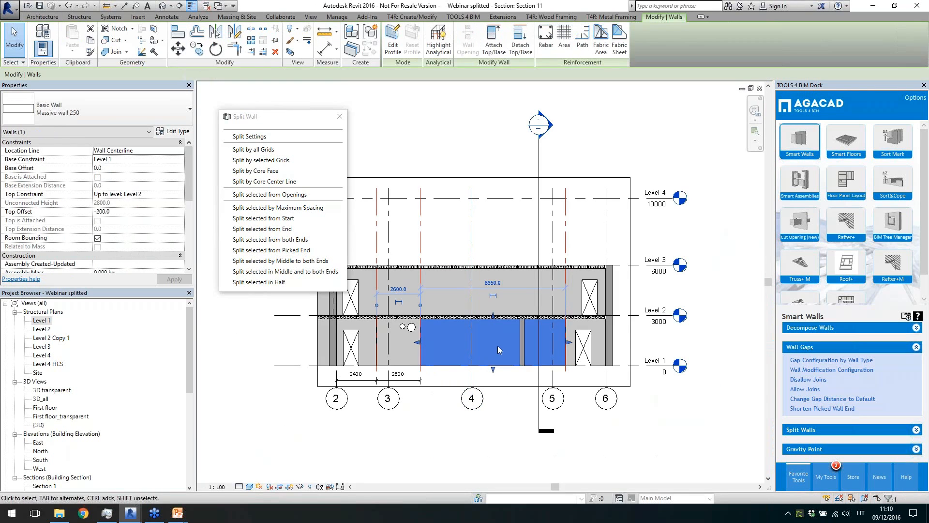
scroll(436, 361, up, 2)
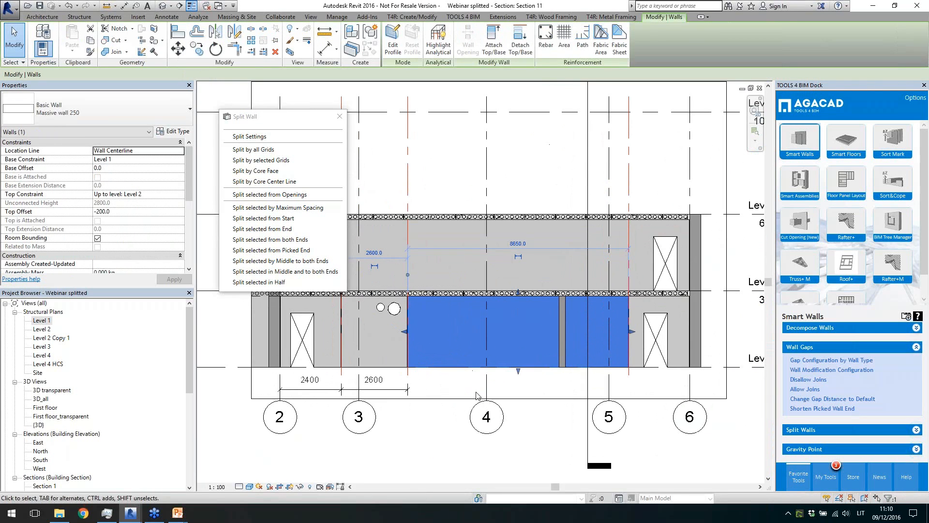
Step: Split the middle piece of the grid B wall into panels from its start and select the resulting panels to check them
click(291, 219)
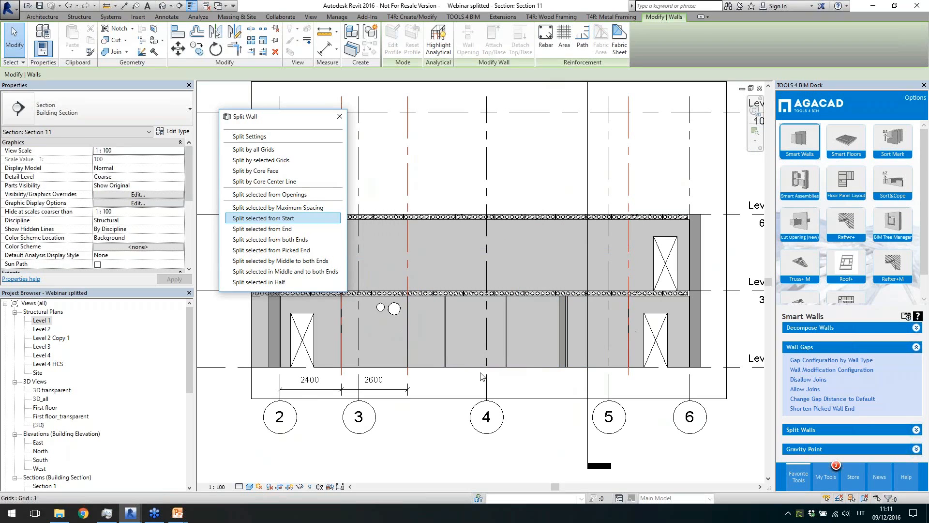
click(589, 375)
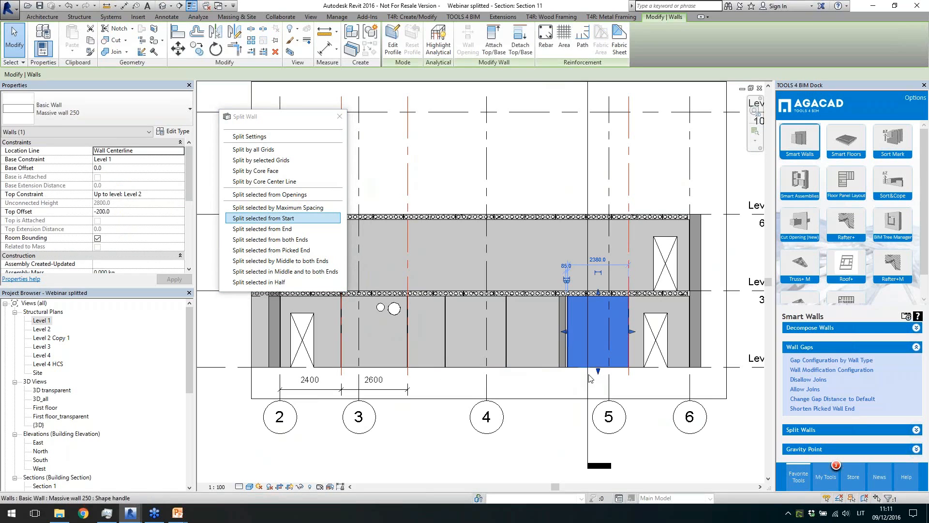
click(532, 369)
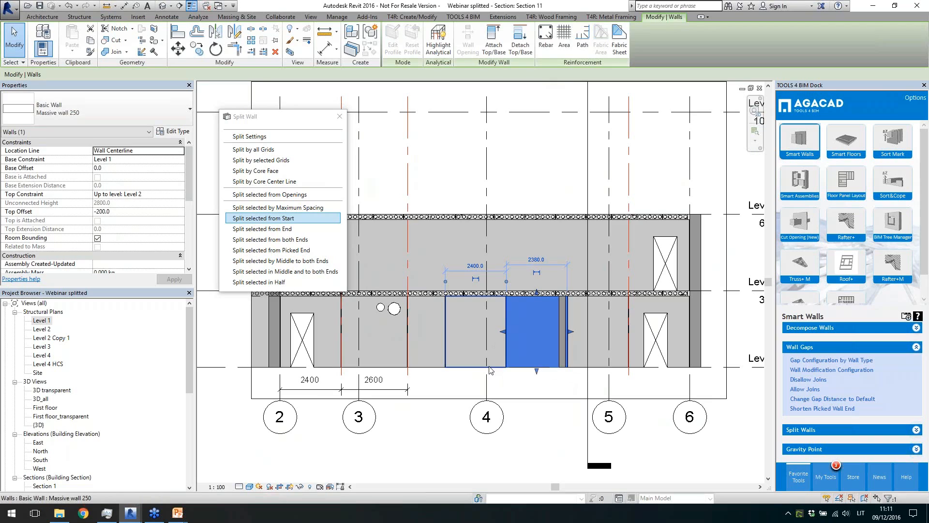
click(484, 300)
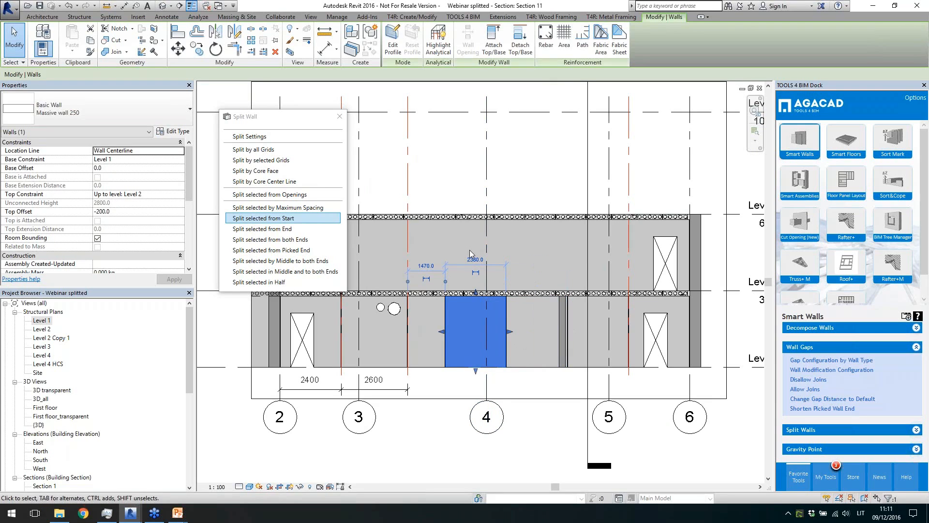
click(438, 367)
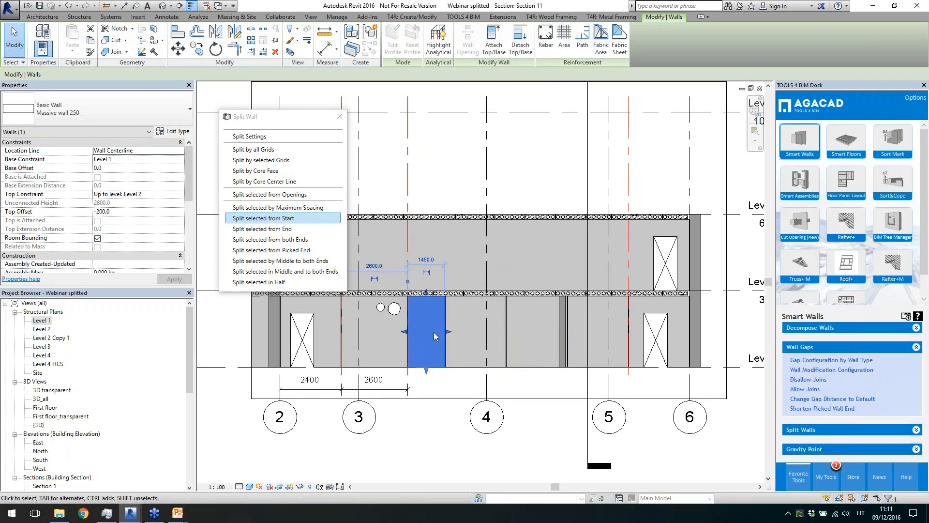
scroll(487, 372, down, 1)
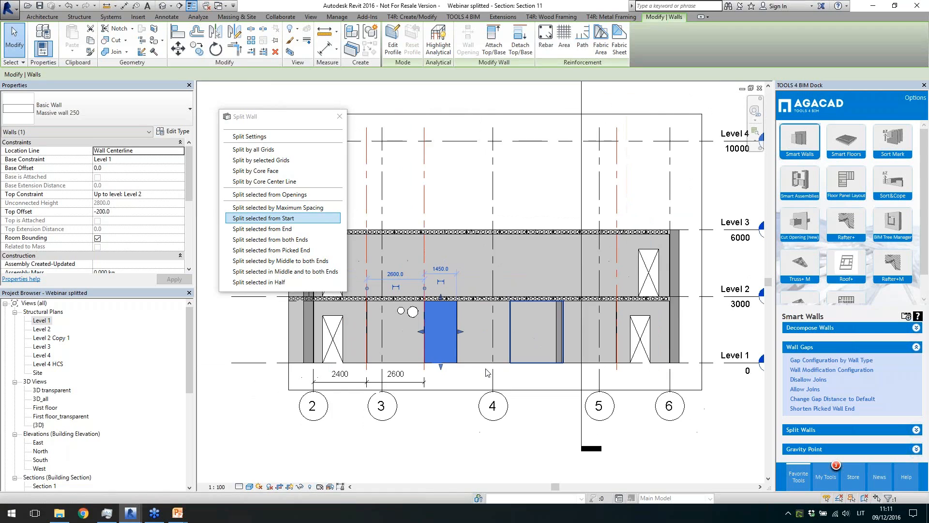
scroll(442, 382, up, 1)
click(458, 384)
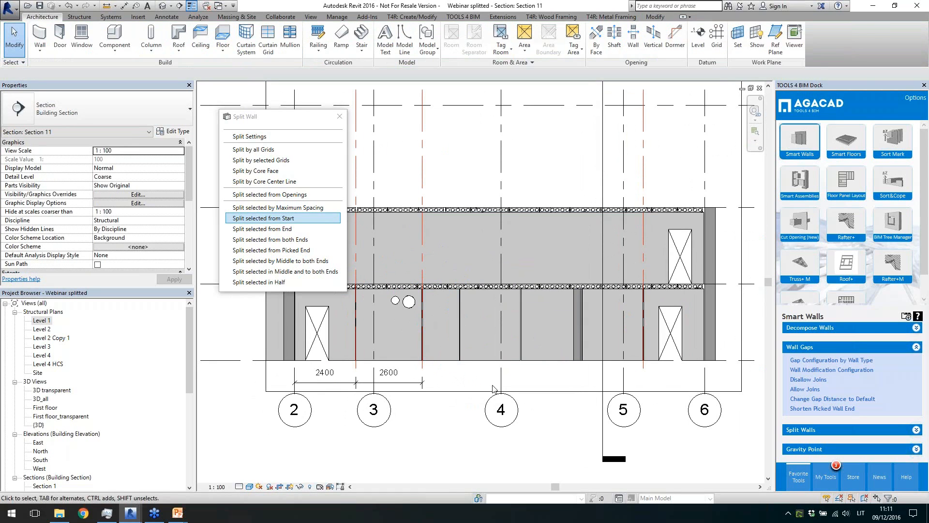
Step: Return to the Level 1 plan and split the grid C wall by the core center line of the intersecting wall near grid 5
double_click(39, 320)
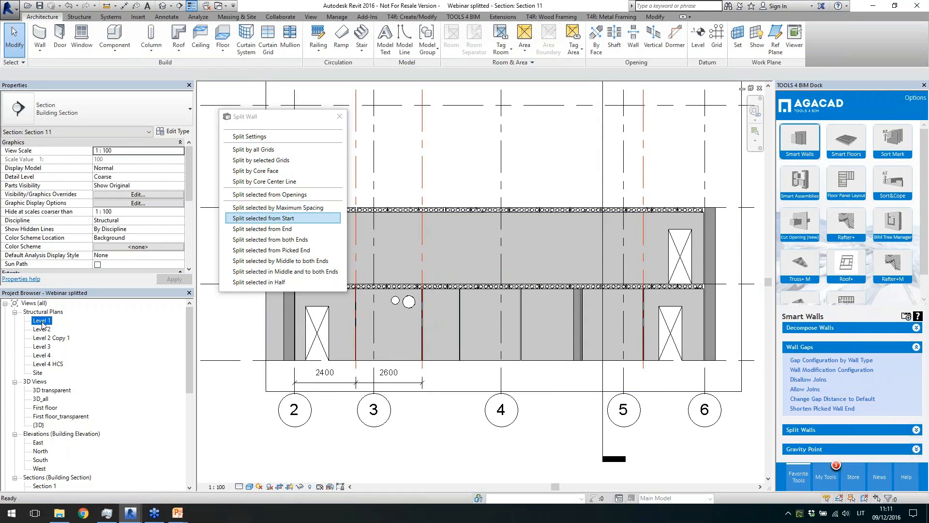
scroll(545, 265, up, 1)
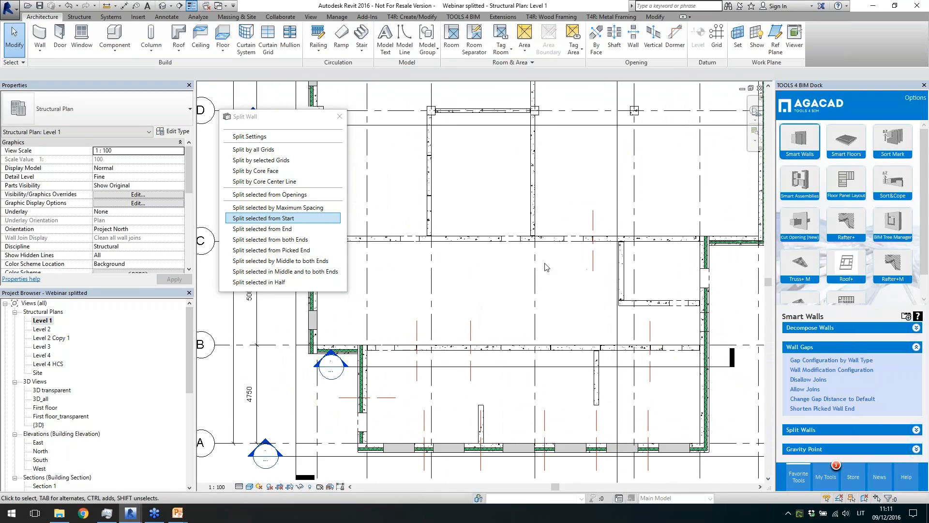
scroll(554, 271, up, 2)
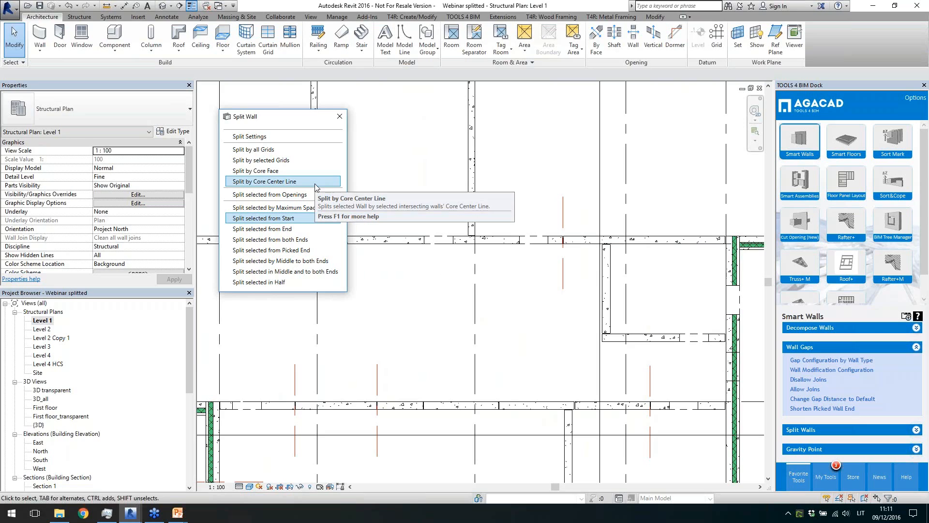
click(270, 181)
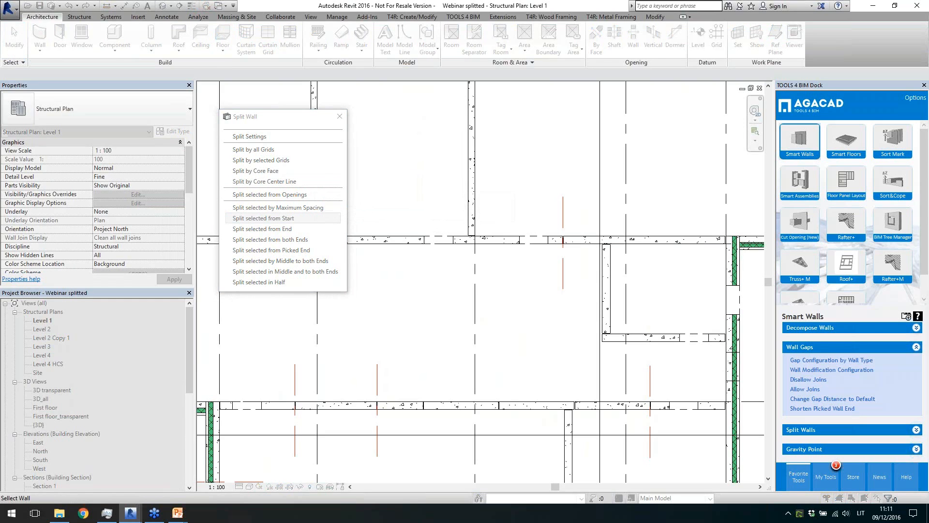
click(611, 239)
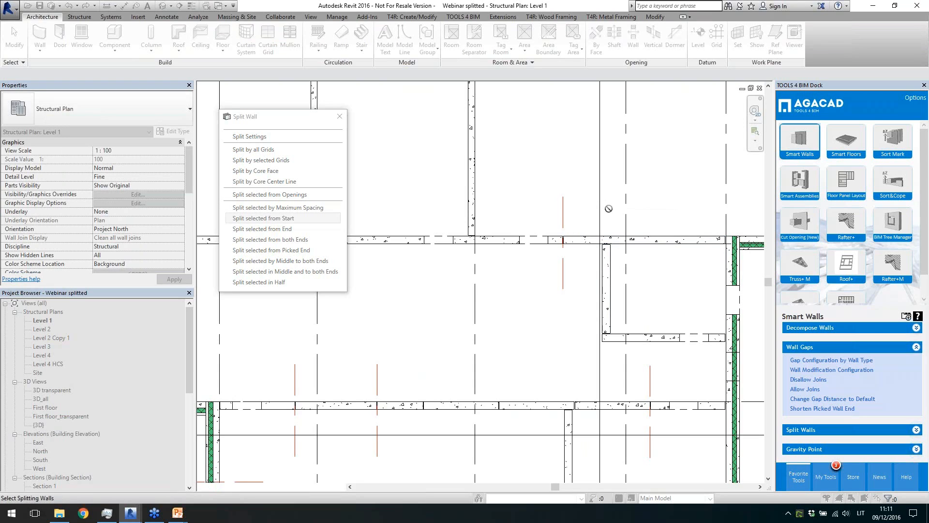
key(Return)
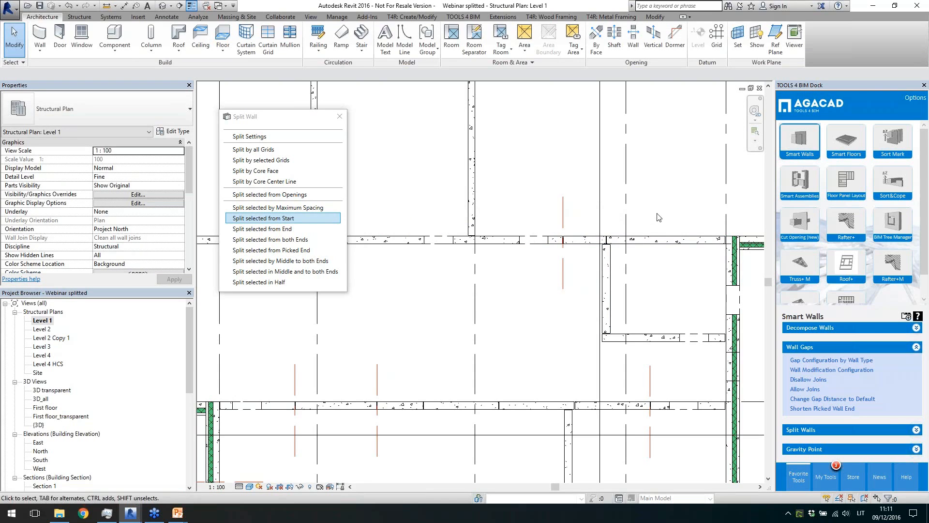
Step: Examine the split at the junction of the grid C wall and the perpendicular wall near grid 5
scroll(658, 217, up, 3)
click(512, 261)
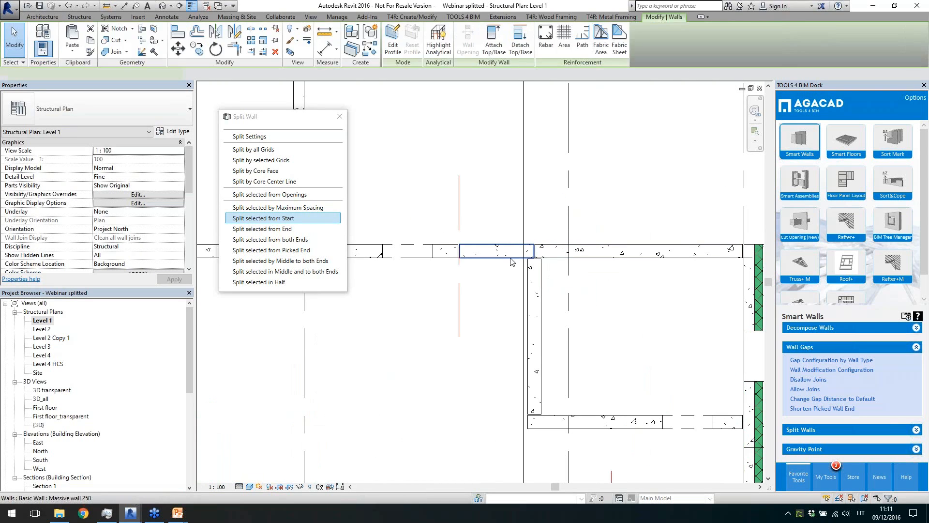
scroll(520, 264, up, 3)
key(Escape)
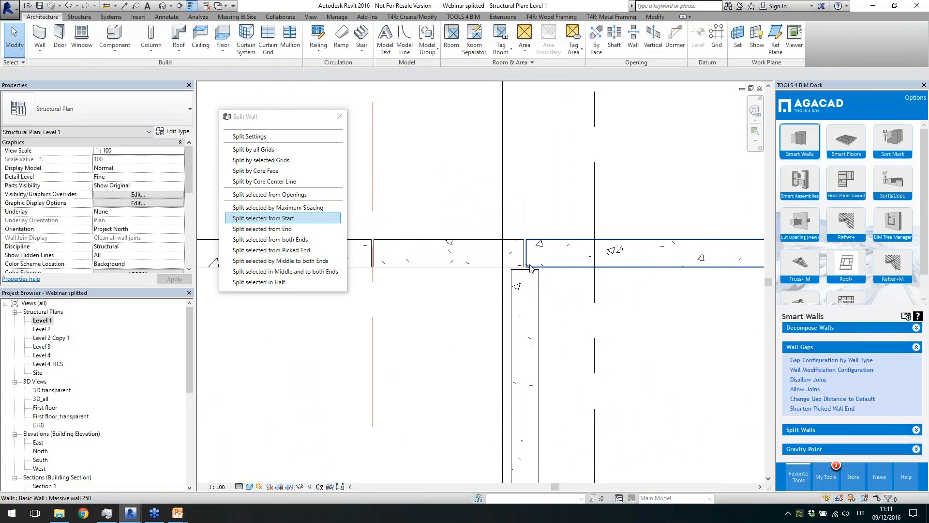
scroll(577, 282, down, 2)
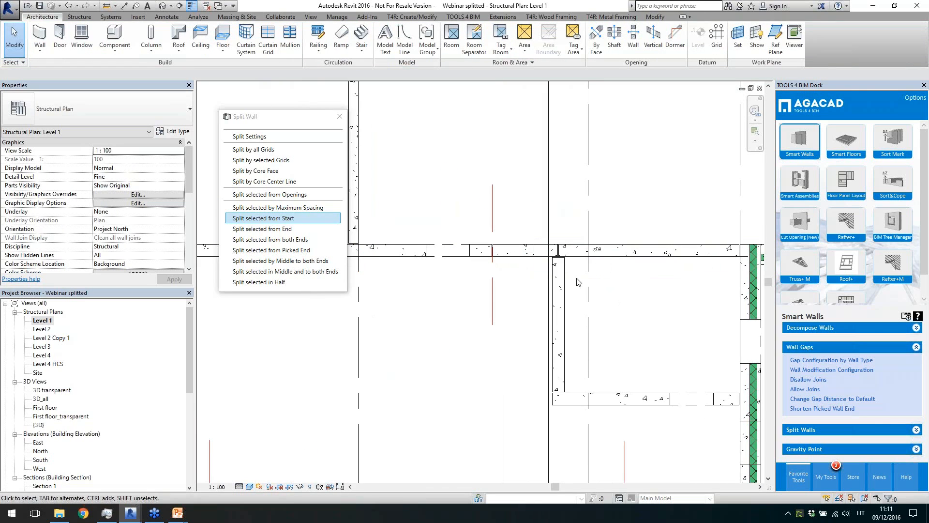
click(561, 285)
scroll(670, 291, down, 1)
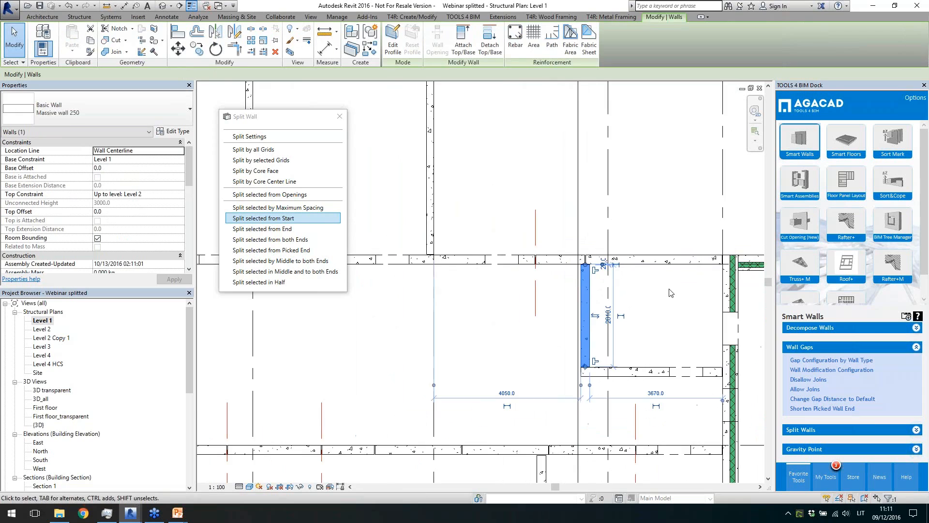
scroll(671, 293, down, 2)
key(Escape)
Step: Split the Massive wall 200 on grid 4 between grids C and D by maximum spacing and check its panels
scroll(661, 272, down, 1)
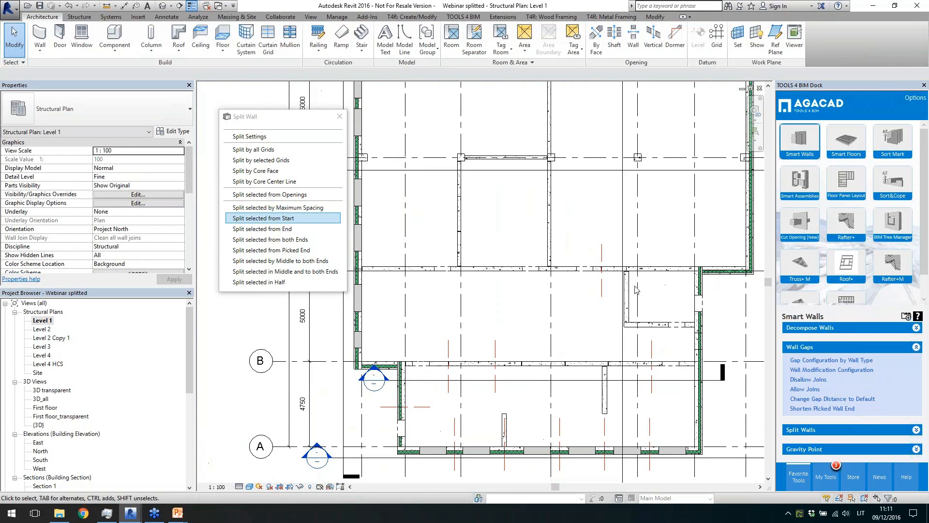
scroll(528, 273, down, 1)
scroll(525, 366, up, 1)
scroll(539, 162, up, 5)
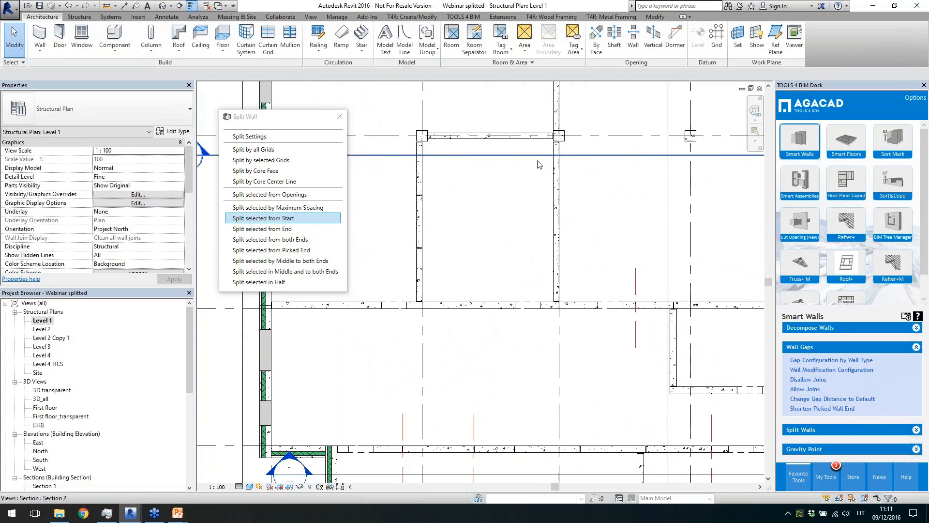
click(560, 224)
scroll(557, 259, down, 2)
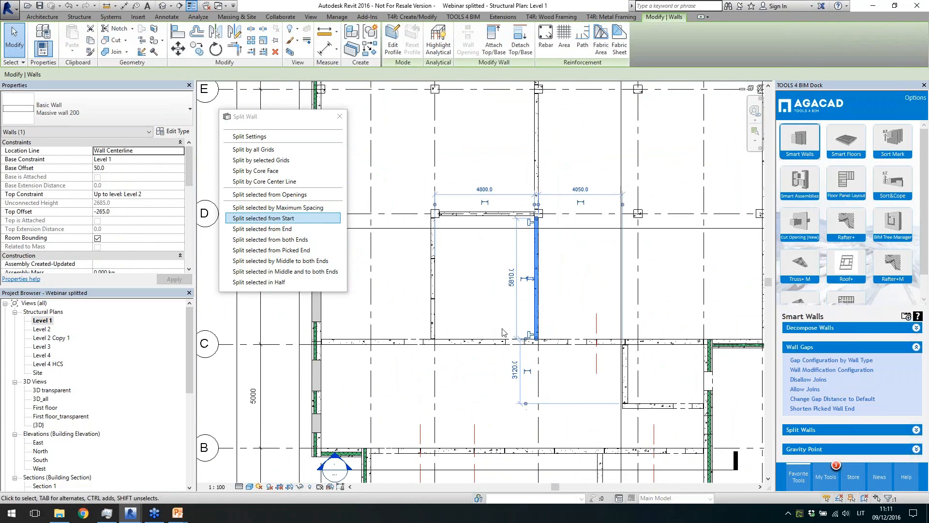
scroll(557, 258, up, 1)
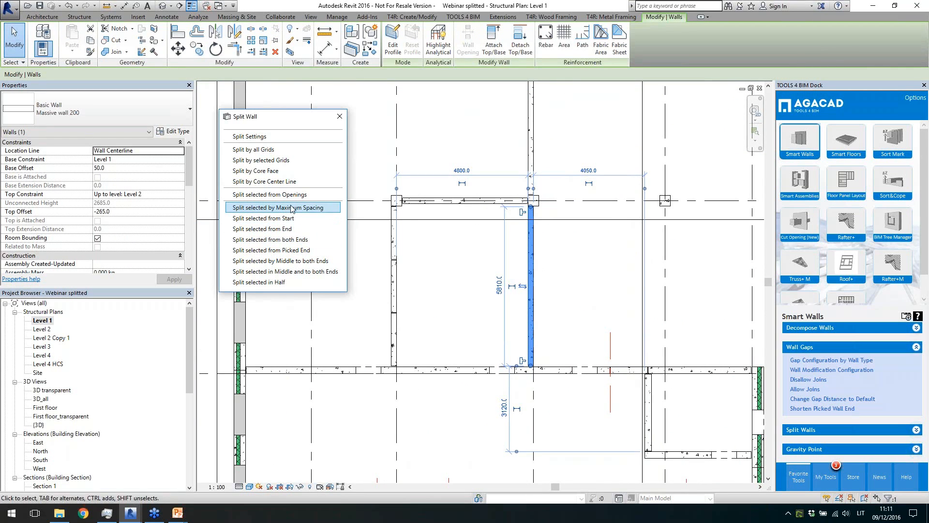
click(265, 207)
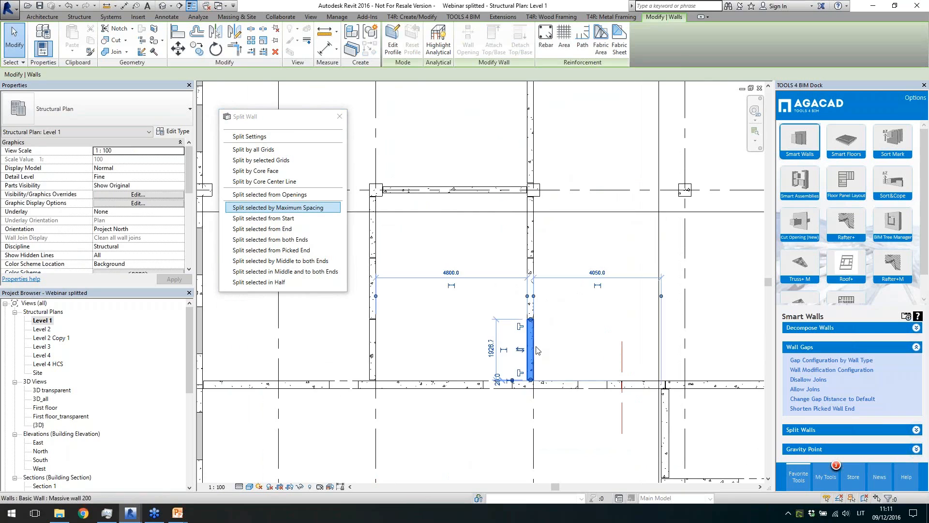
click(540, 247)
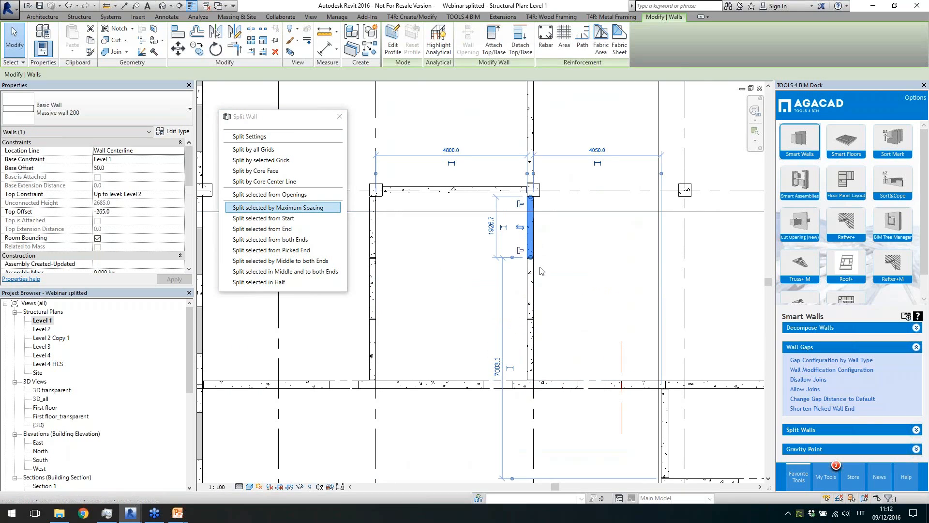
click(554, 308)
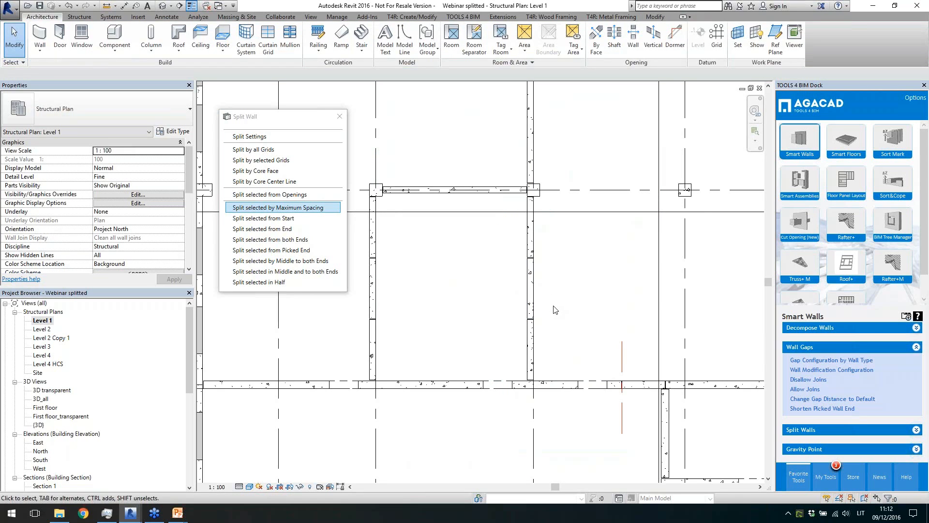
Step: Split the grid D wall between grids 3 and 4 in half and close the Split Wall tools
scroll(514, 264, down, 4)
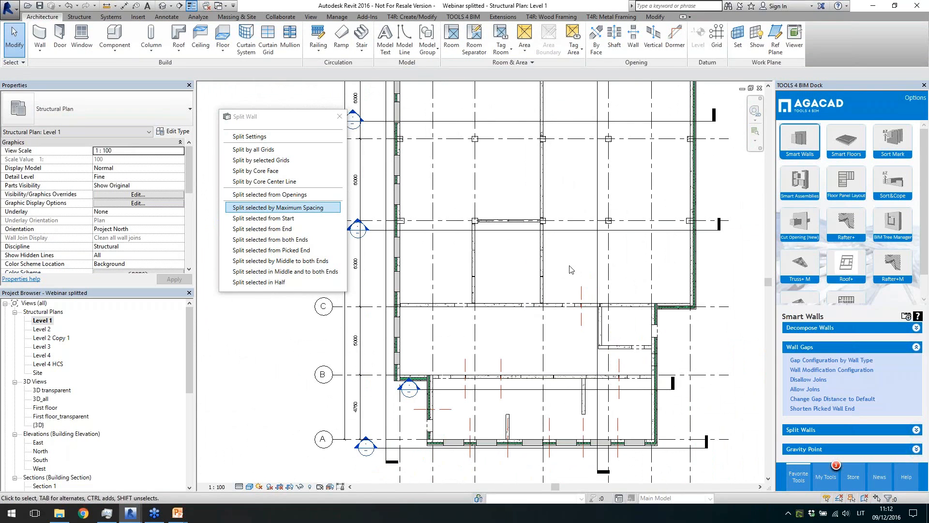
scroll(571, 263, down, 2)
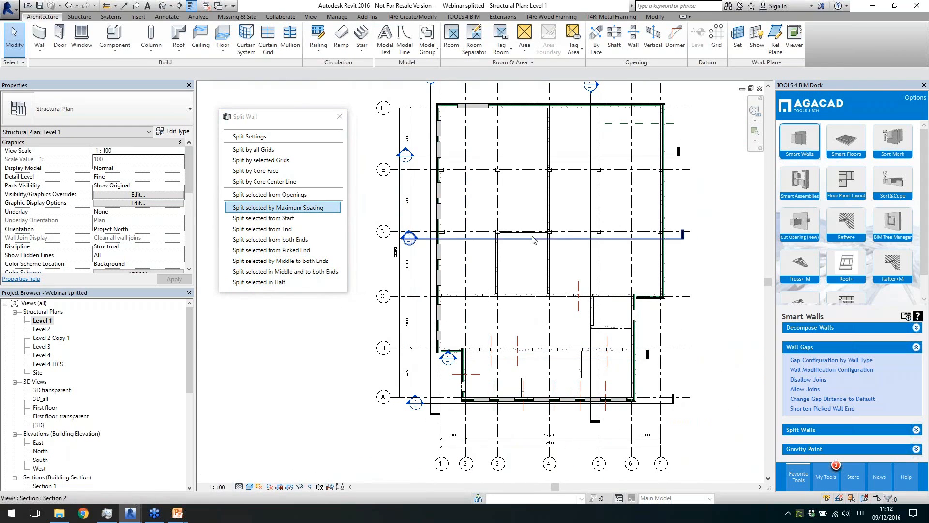
scroll(532, 236, up, 3)
click(515, 227)
click(264, 282)
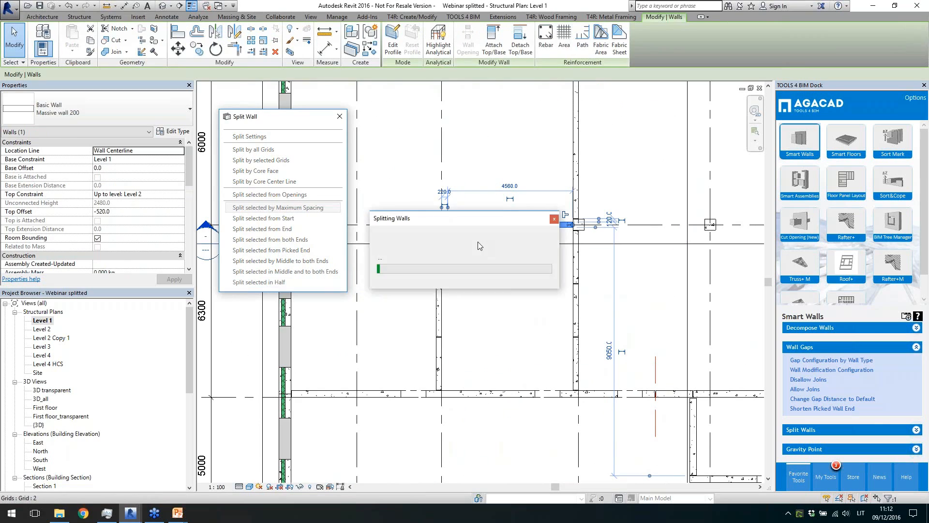
scroll(499, 232, down, 4)
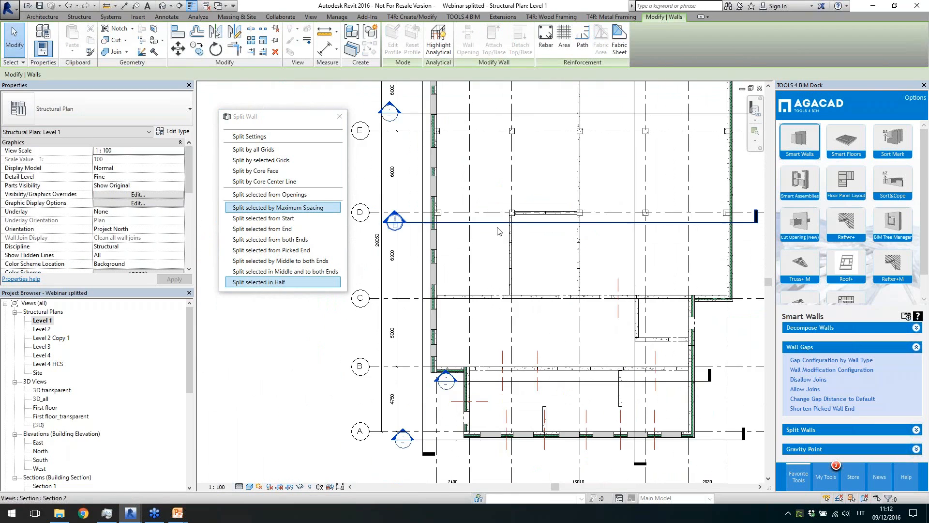
scroll(499, 229, down, 2)
scroll(542, 331, up, 3)
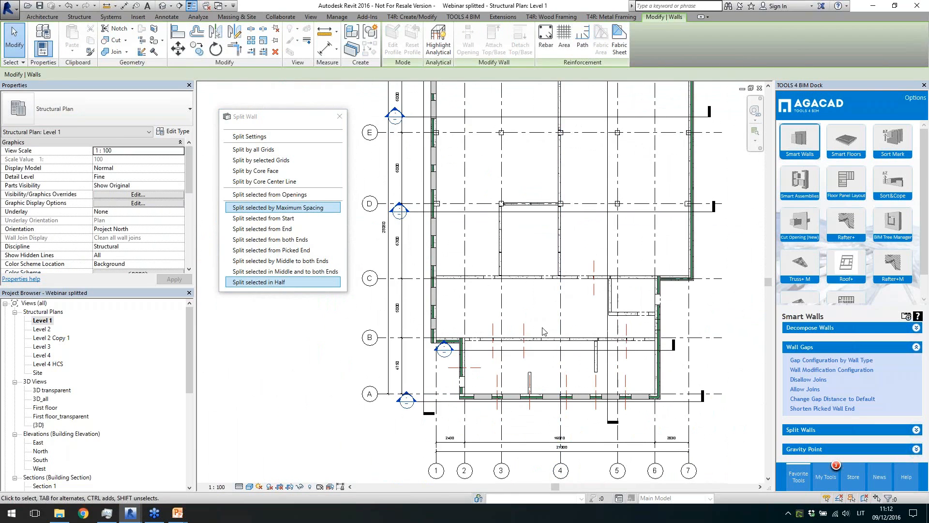
click(340, 116)
Step: Switch to the Smart Floors tools and open the Level 4 structural plan
scroll(443, 209, down, 2)
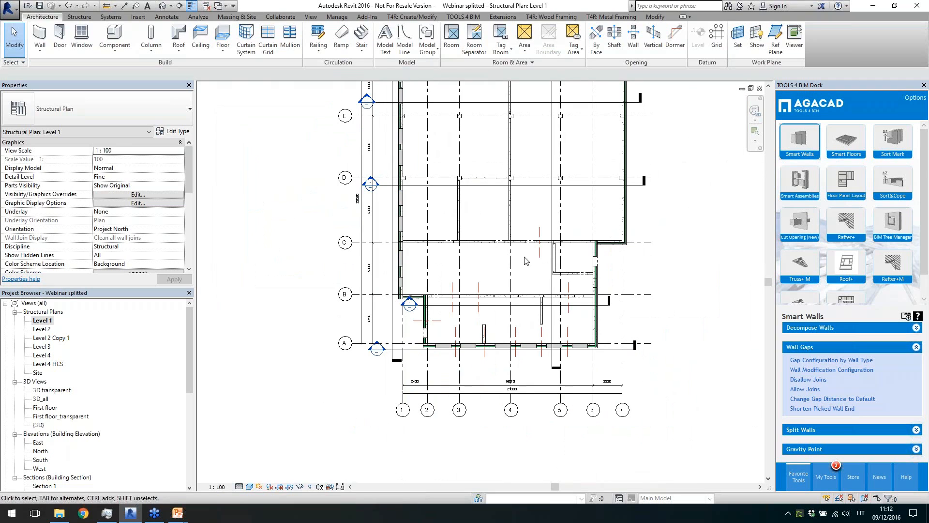
middle_drag(586, 273, 547, 295)
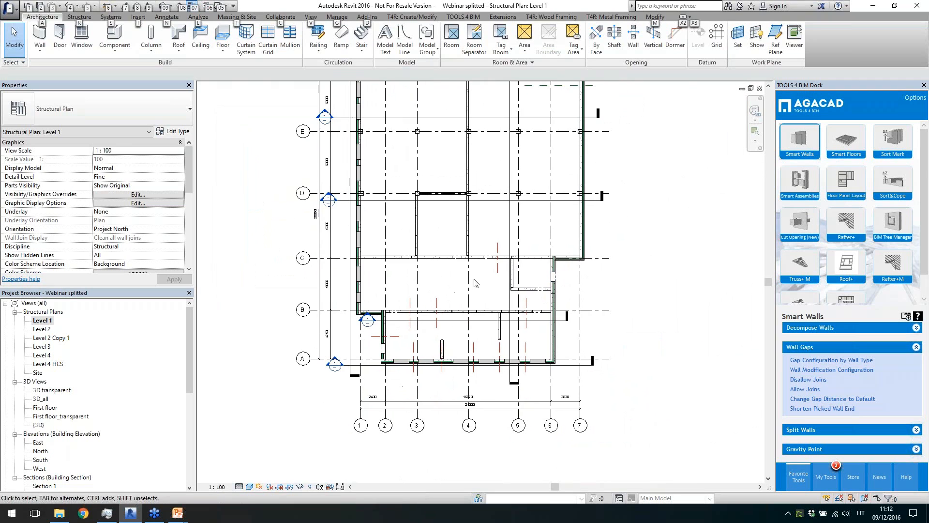
scroll(442, 240, up, 1)
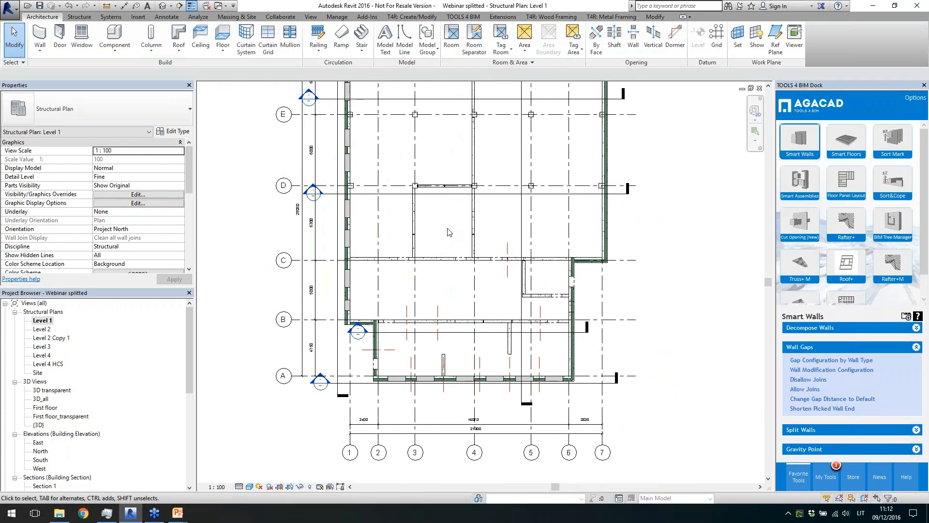
click(846, 140)
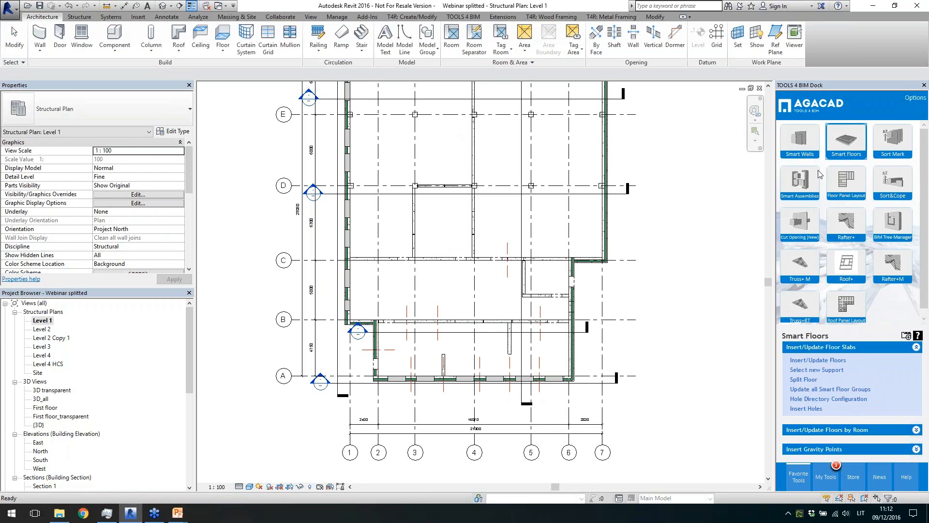
scroll(620, 355, down, 3)
scroll(681, 184, up, 1)
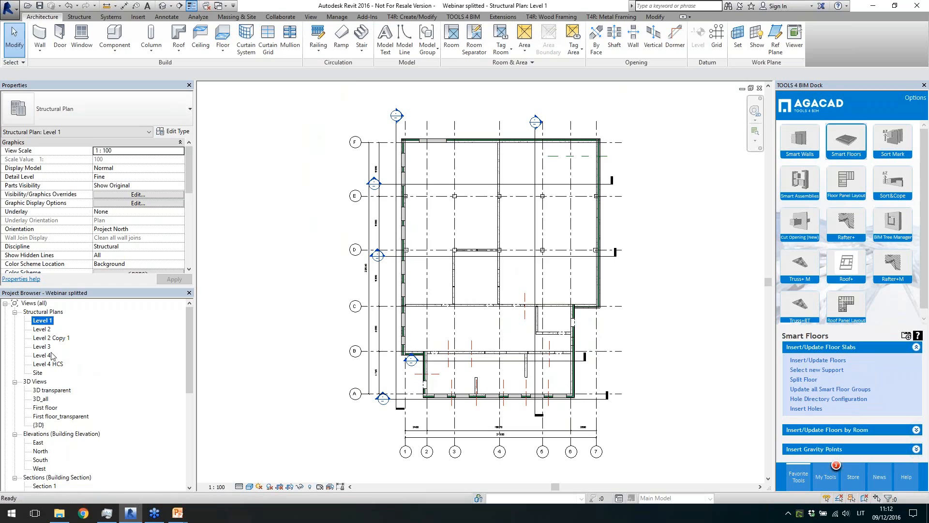
click(43, 357)
double_click(43, 356)
scroll(632, 216, up, 2)
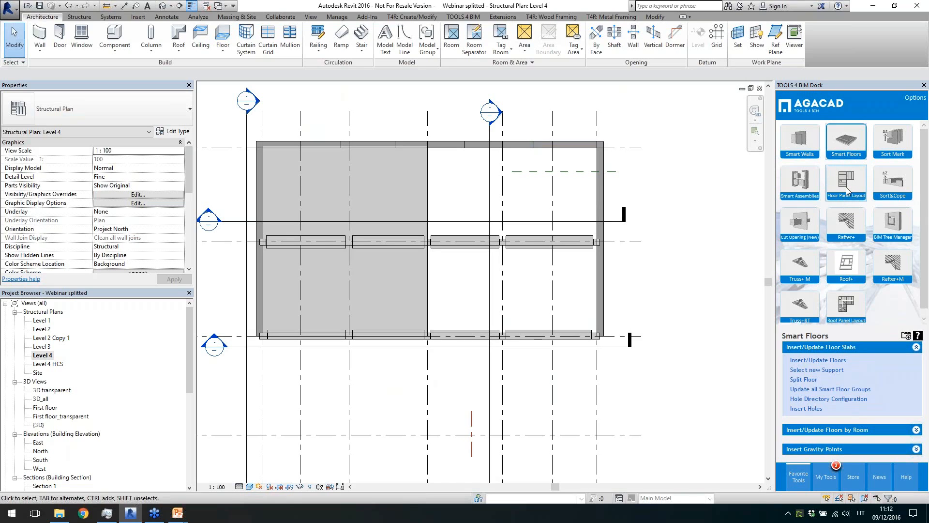
Step: Start inserting floor slabs with the upper Sandwich 430 wall as start support and the 600x265 inverted tee beam between the bays as end support
scroll(681, 184, up, 1)
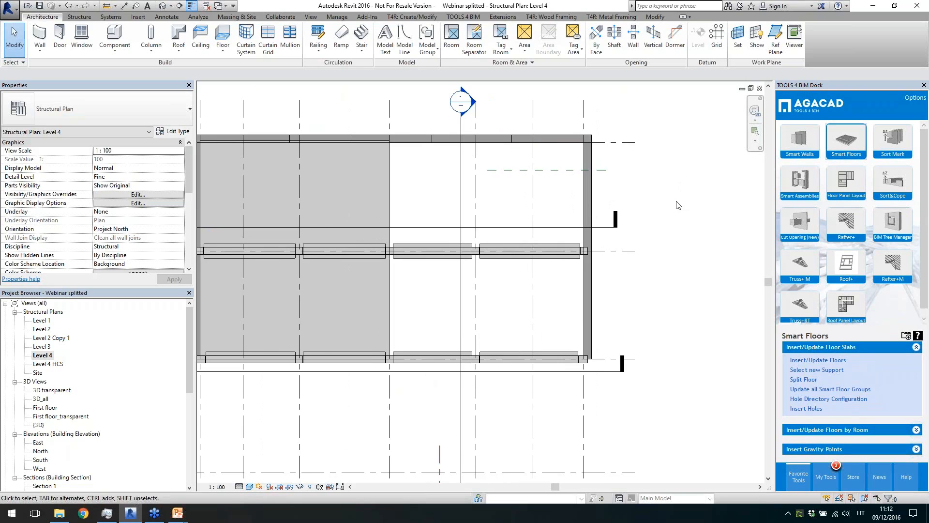
scroll(333, 255, down, 2)
scroll(585, 219, up, 1)
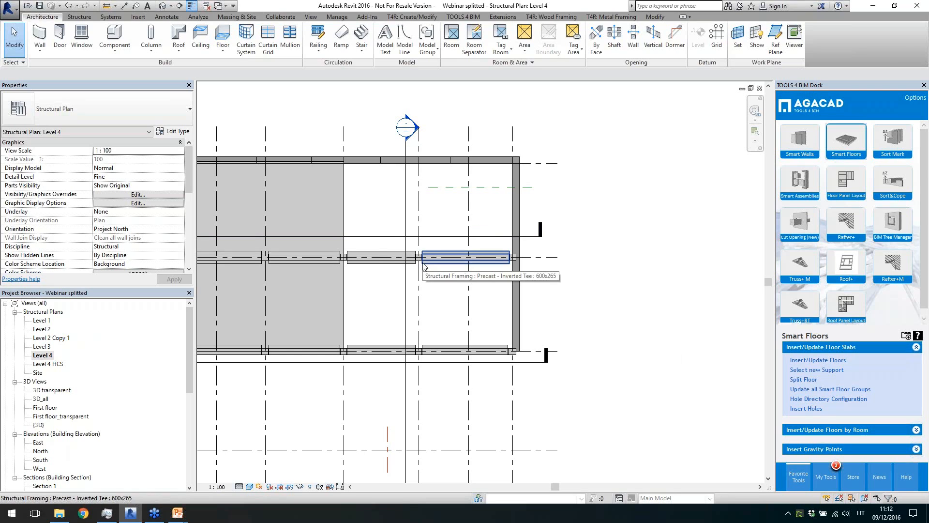
click(804, 361)
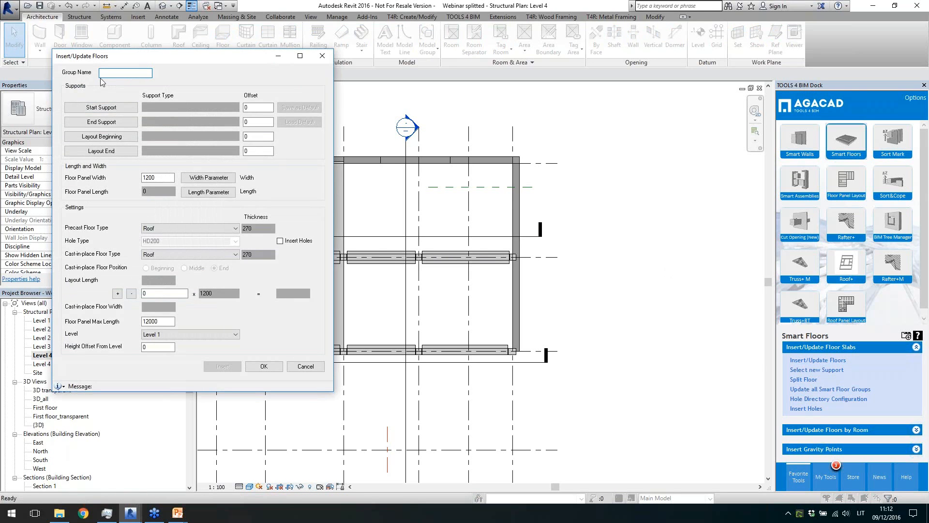
click(102, 108)
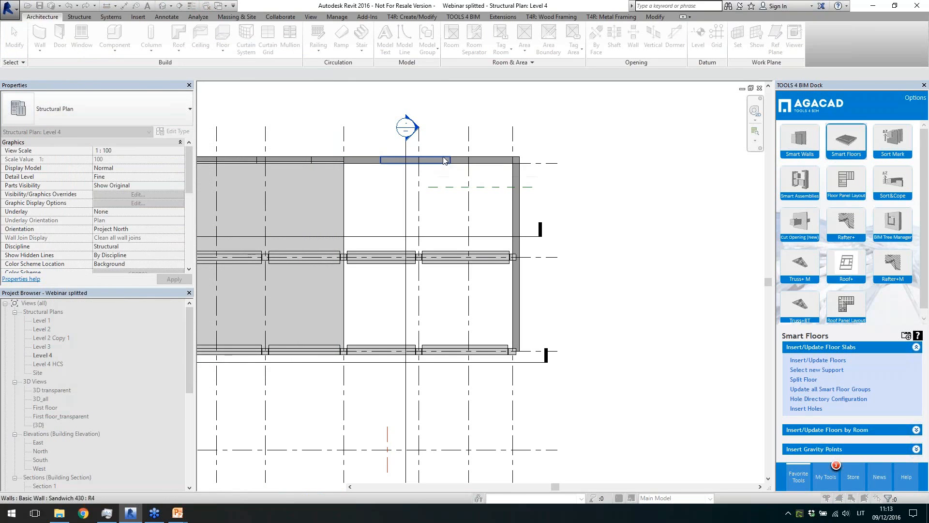
click(428, 155)
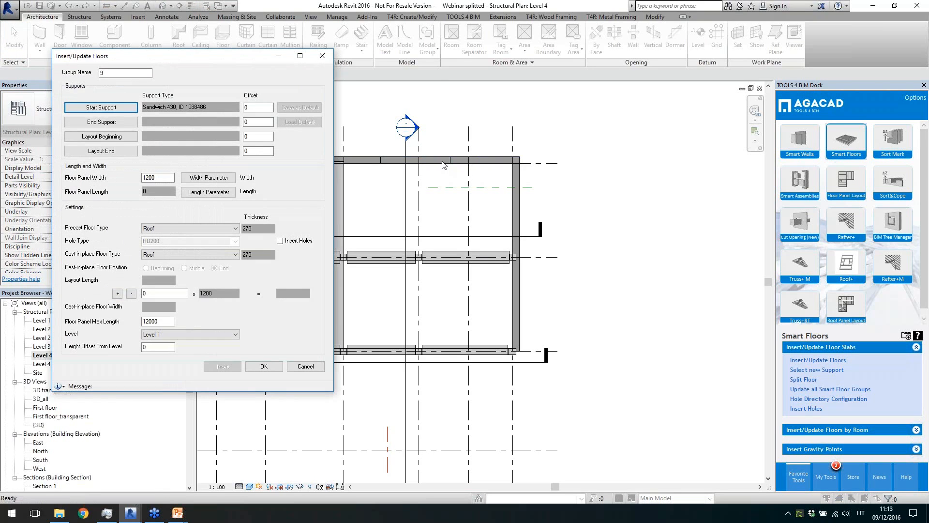
click(101, 122)
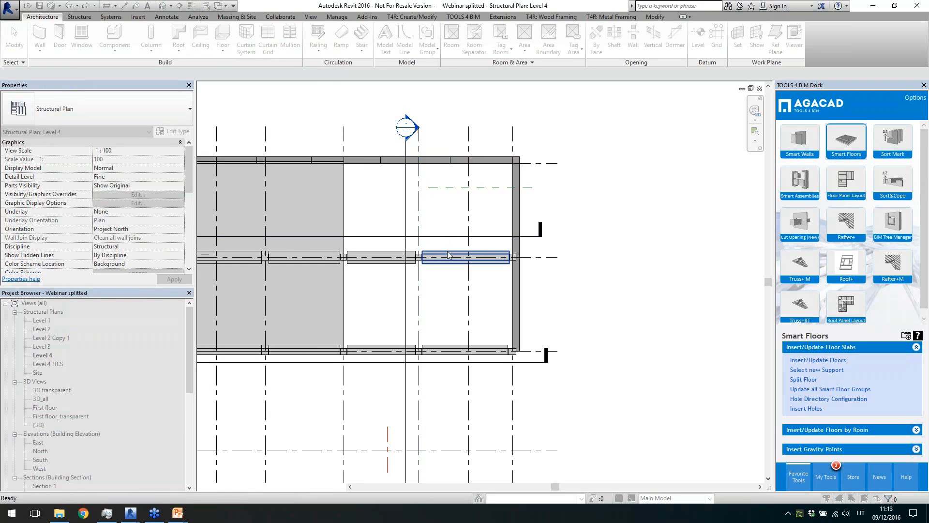
click(447, 251)
Step: Define the slab layout to begin at the Sandwich 430 end wall and end at grid 4
click(115, 141)
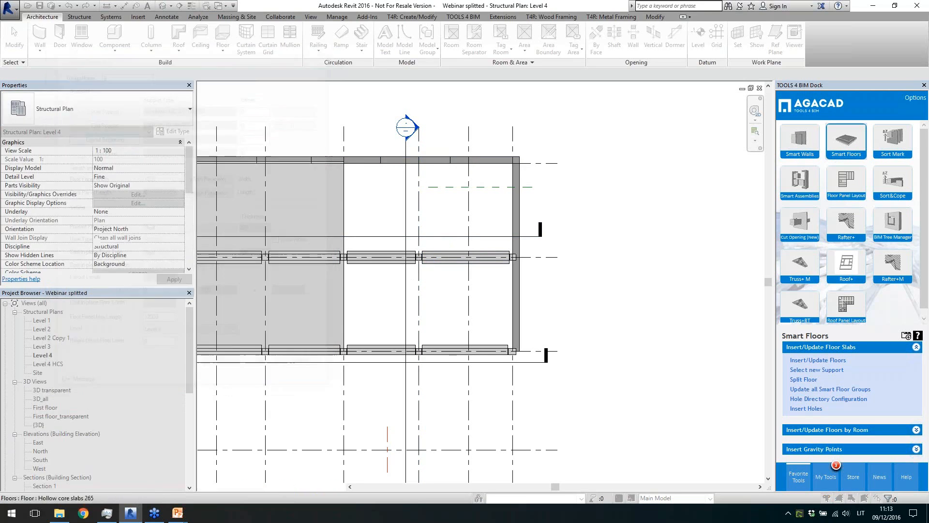
click(213, 195)
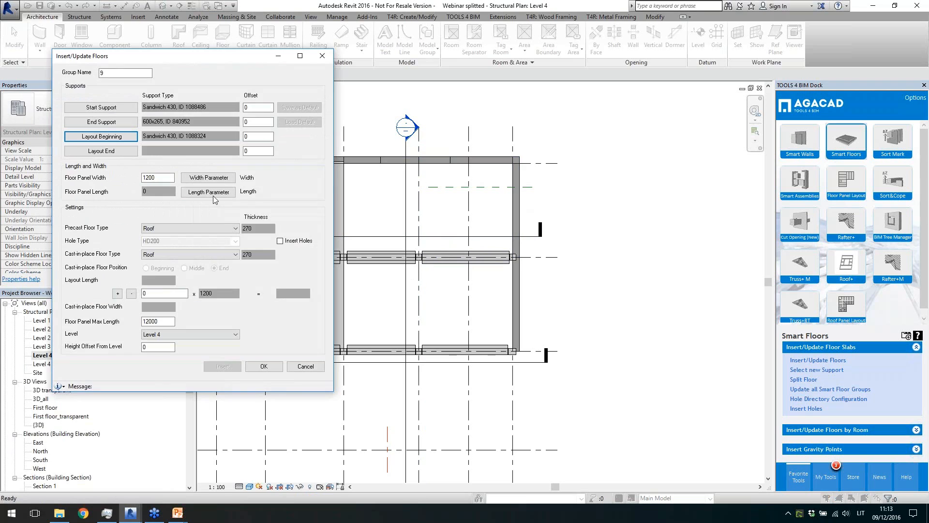
click(111, 152)
click(344, 140)
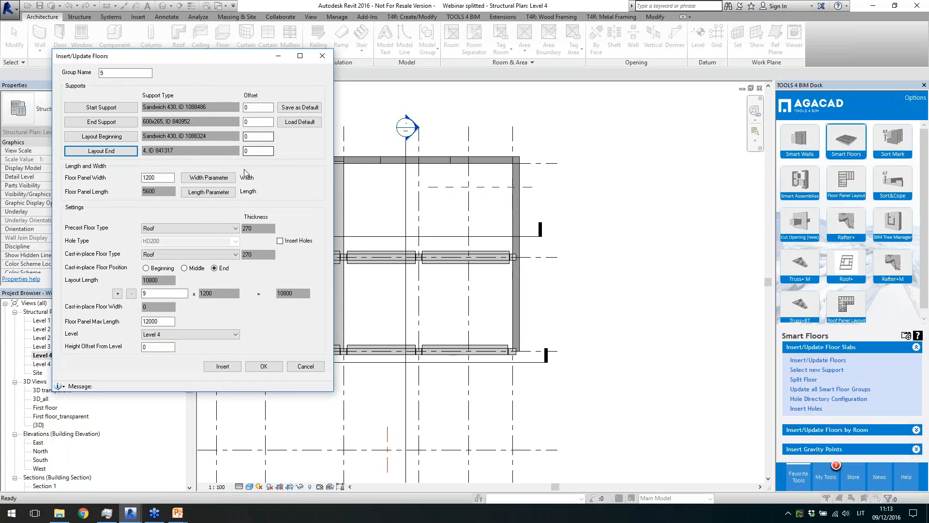
Step: Assign the Width parameter to the panel width and a new shared parameter aaa under Identity Data to the panel length
click(200, 178)
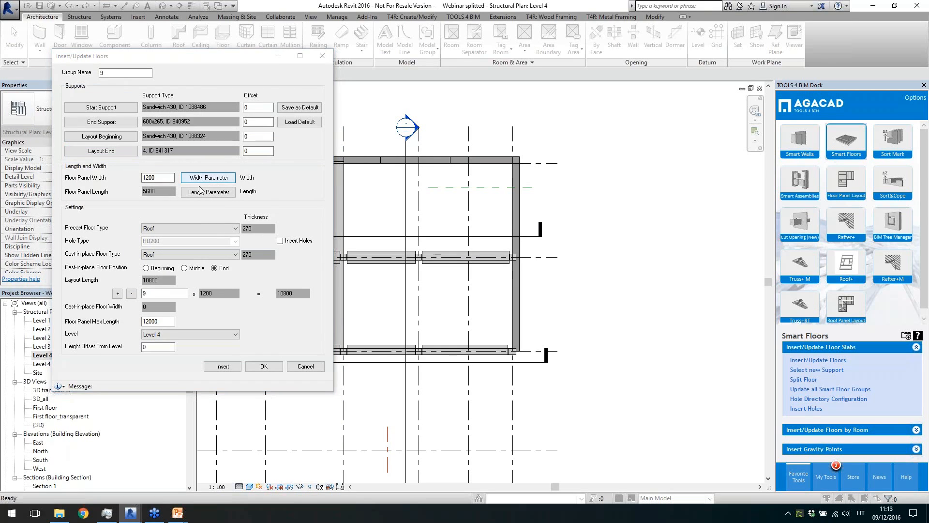
click(167, 145)
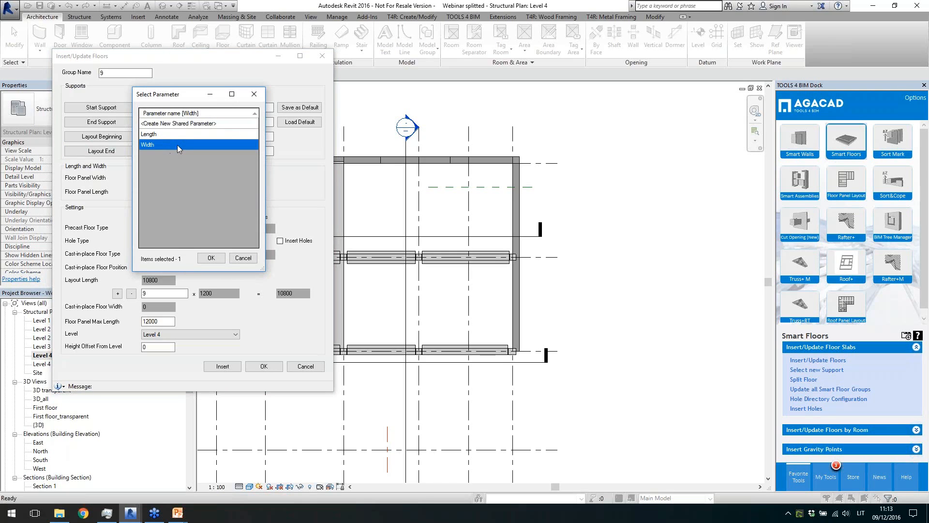
click(211, 258)
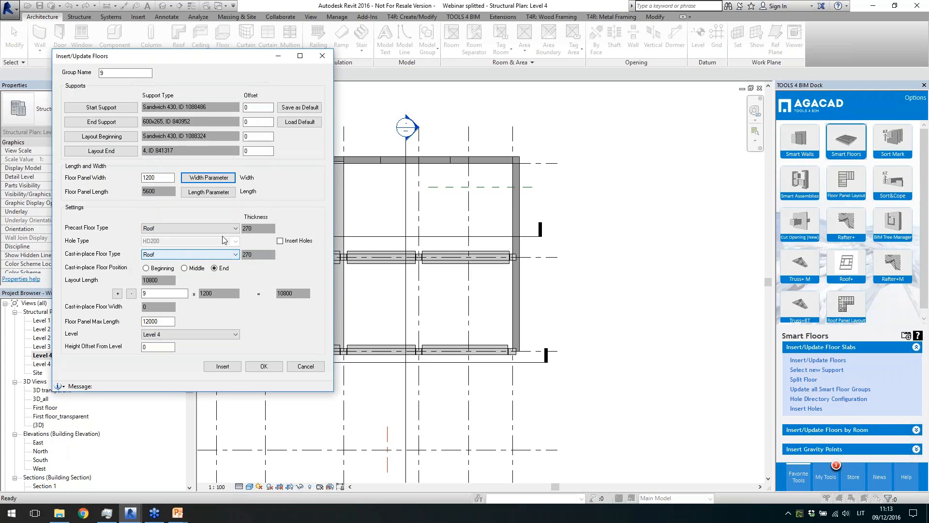
click(211, 195)
double_click(196, 136)
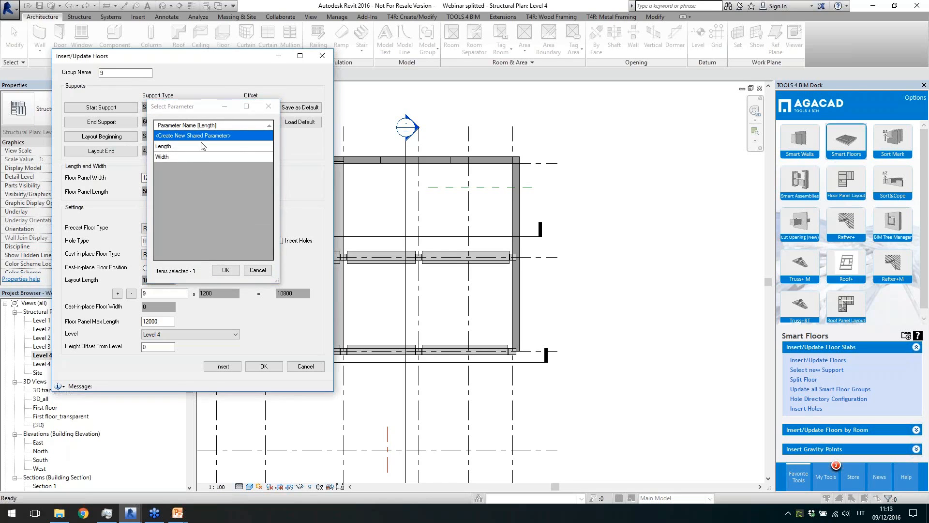
text(aaa)
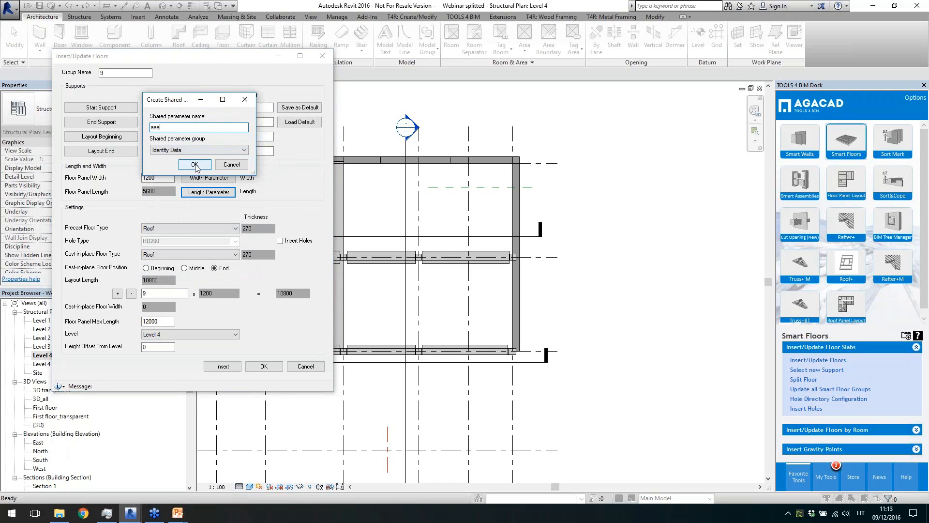
click(195, 164)
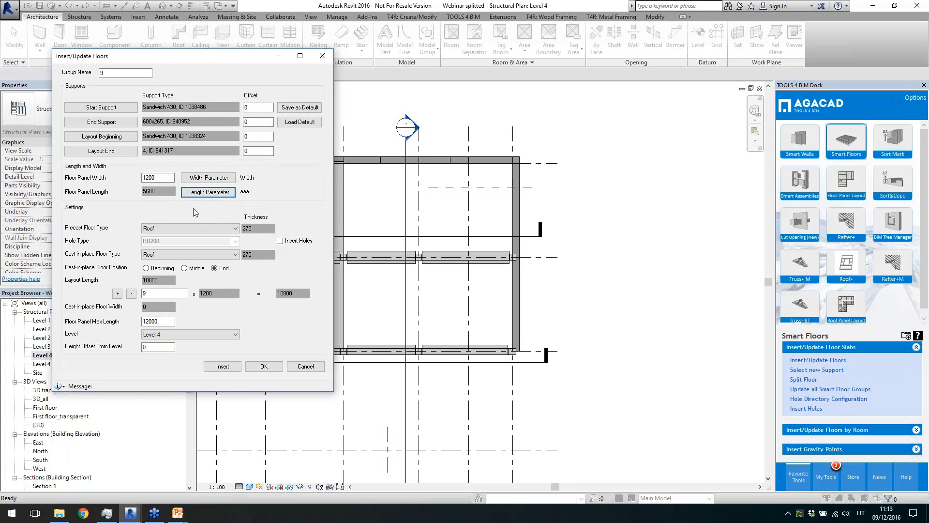
Step: Set the precast floor type to Hollow core slabs 265 and enable hole insertion with hole type HD265
click(187, 228)
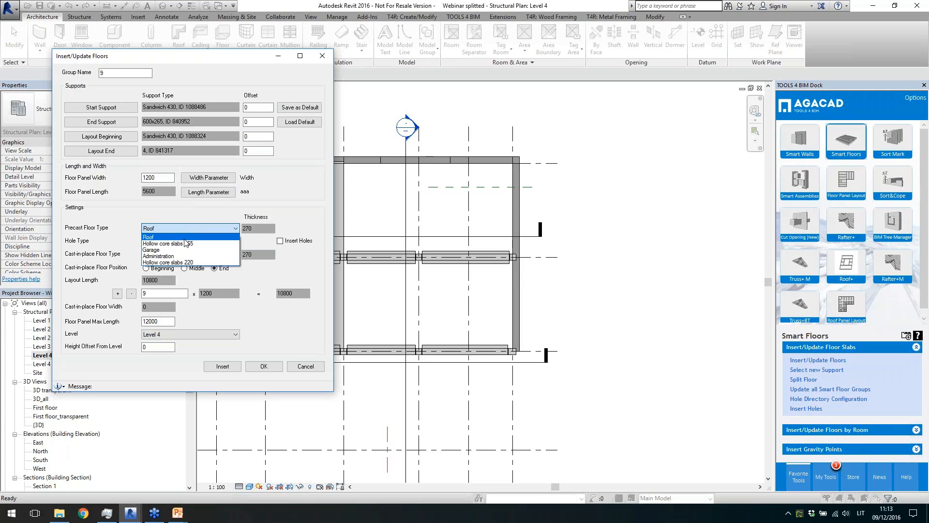
click(178, 244)
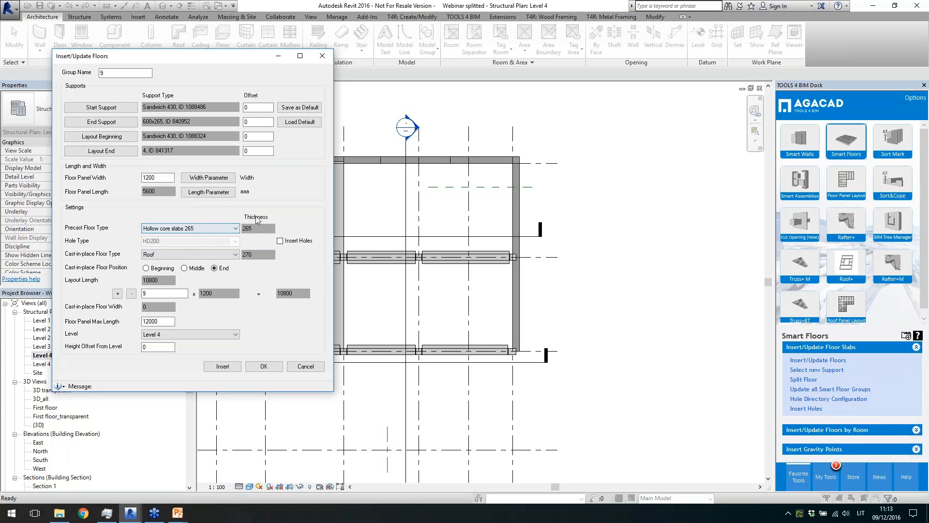
click(280, 241)
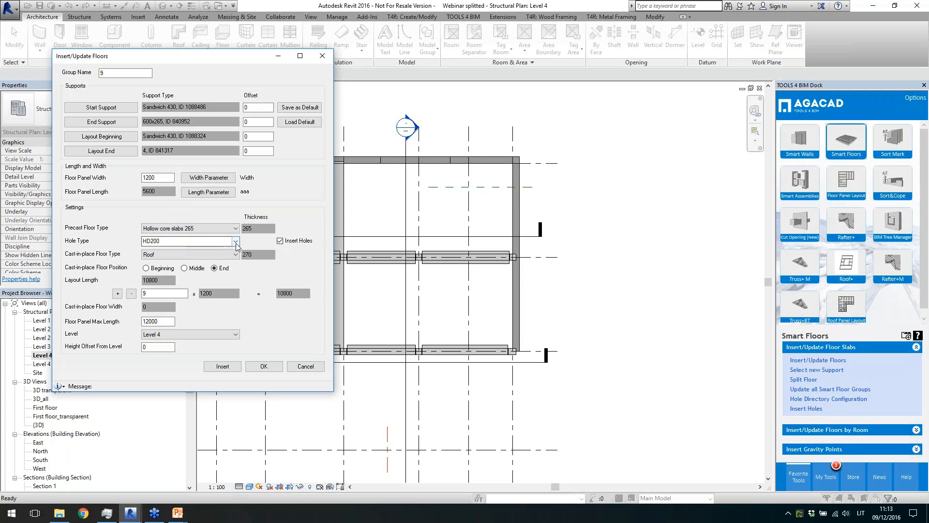
click(235, 242)
click(192, 262)
Step: Insert the row of nine 1200-wide floor panels with a maximum length of 12000 and finish the floor insertion
click(165, 294)
drag(160, 322, 150, 324)
click(223, 367)
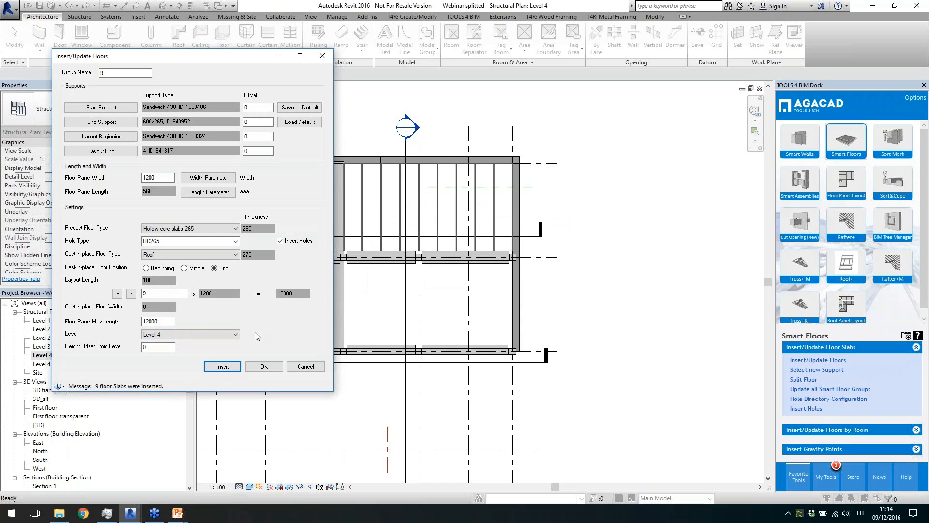
click(264, 366)
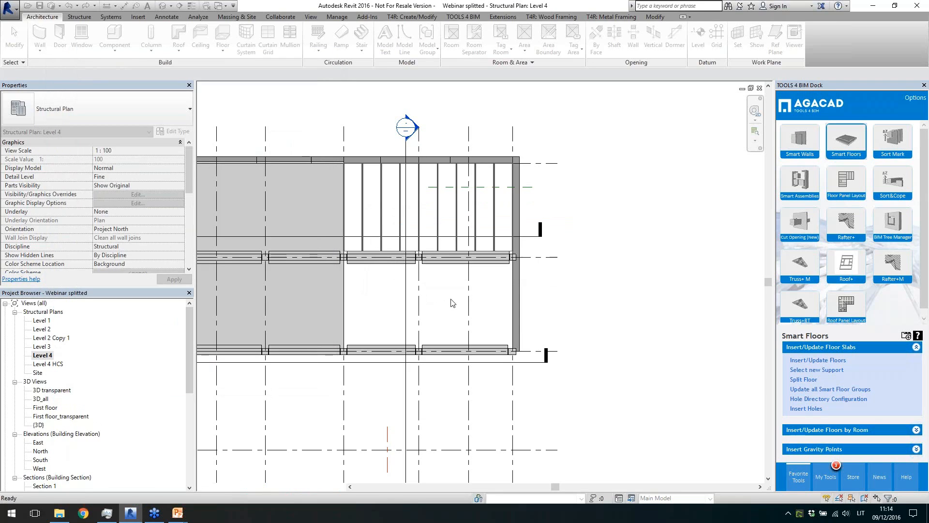
Step: Inspect one inserted hollow core slab and its HD265 hole model in the Level 4 plan
scroll(446, 198, up, 2)
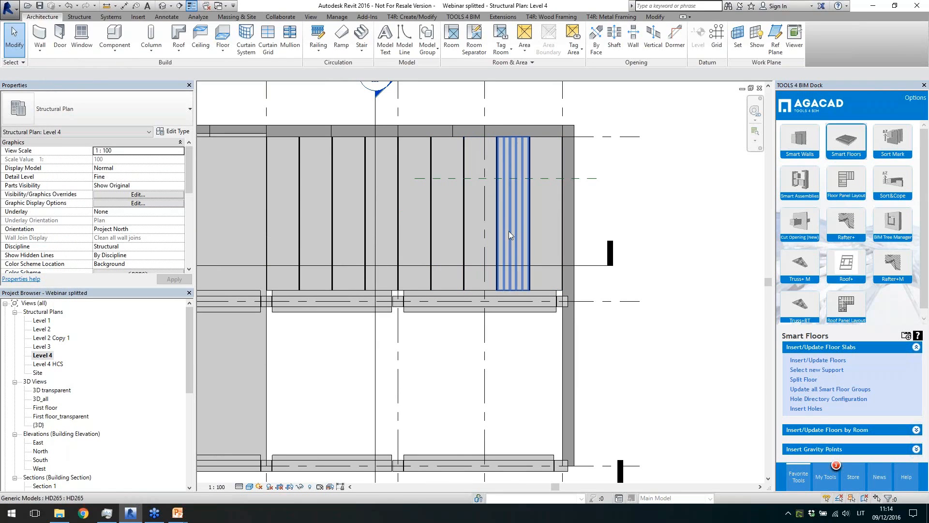
click(520, 287)
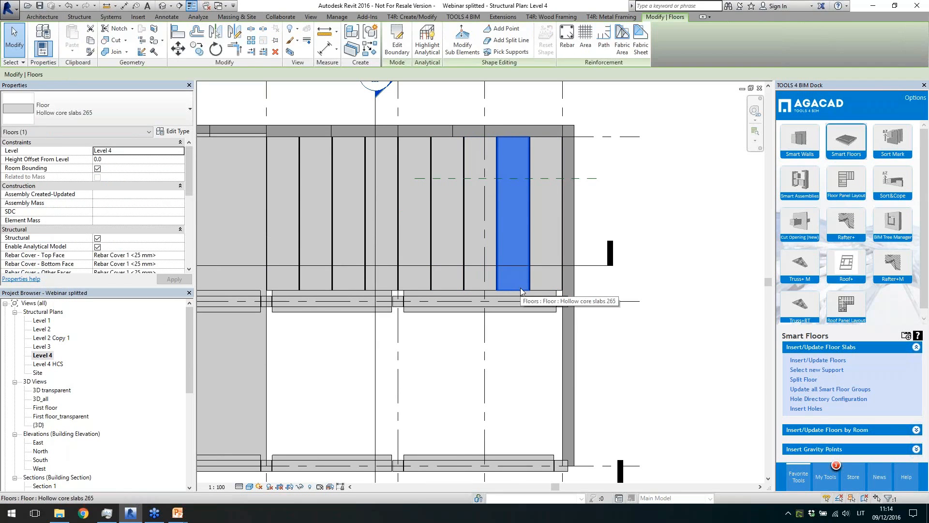
click(521, 288)
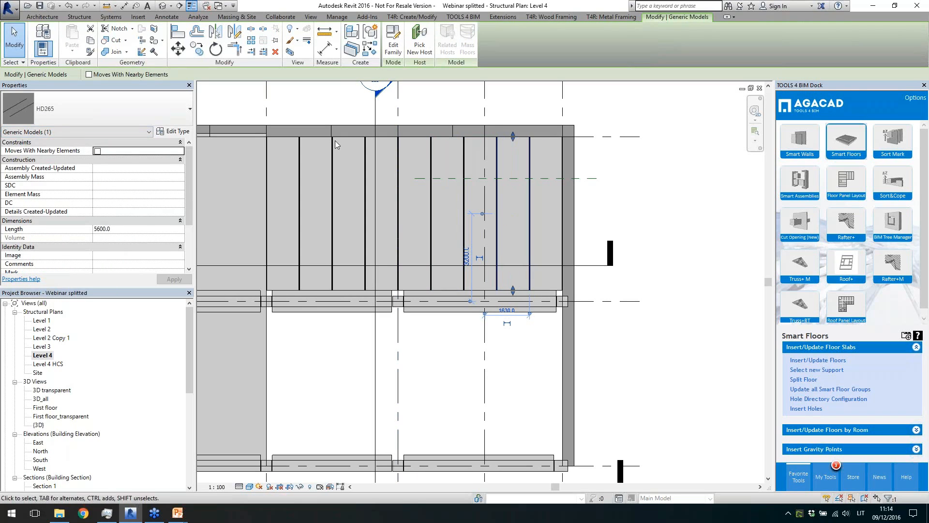
Step: Examine the inserted slabs and their hollow core ends in the default 3D view, checking a slab and its HD265 model
click(163, 6)
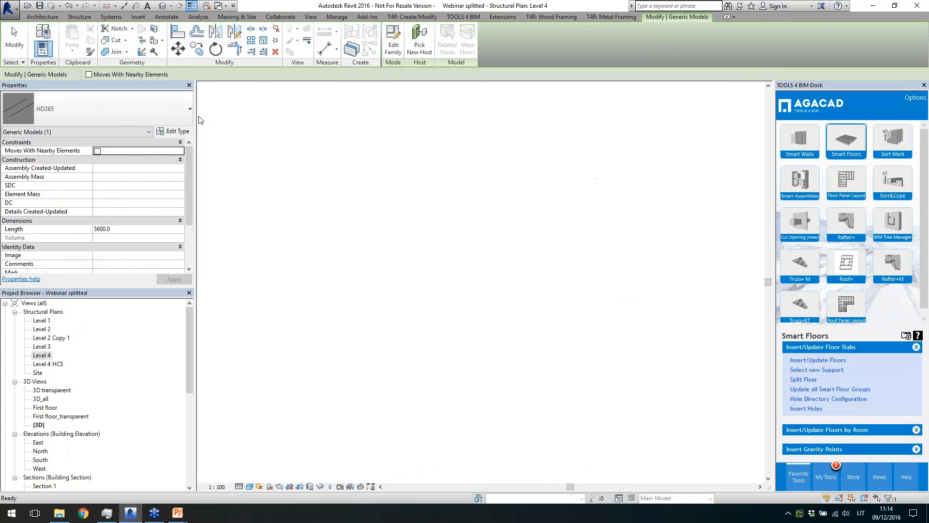
scroll(672, 161, up, 5)
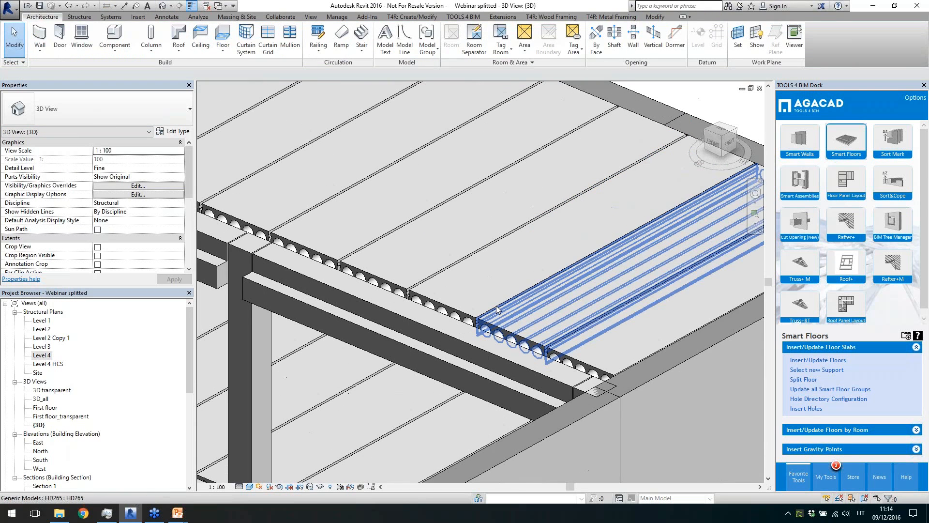
click(498, 310)
key(Tab)
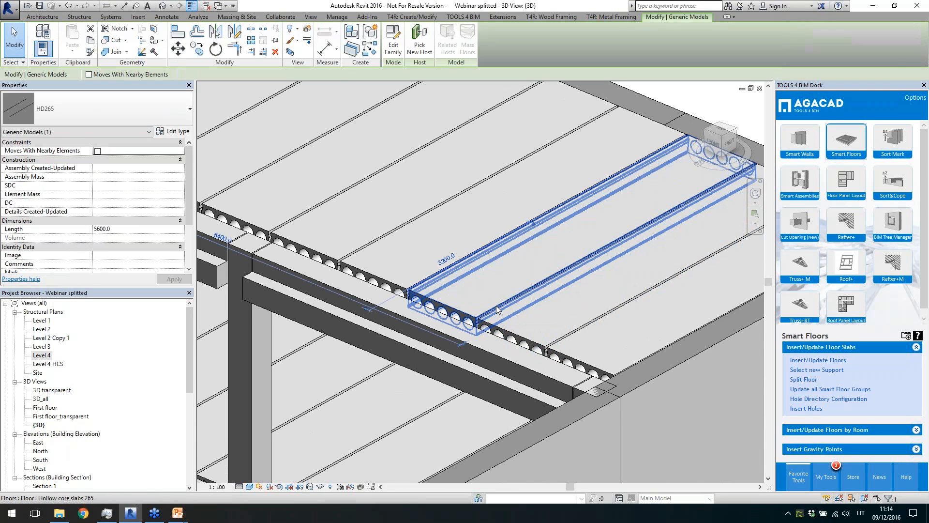
click(498, 310)
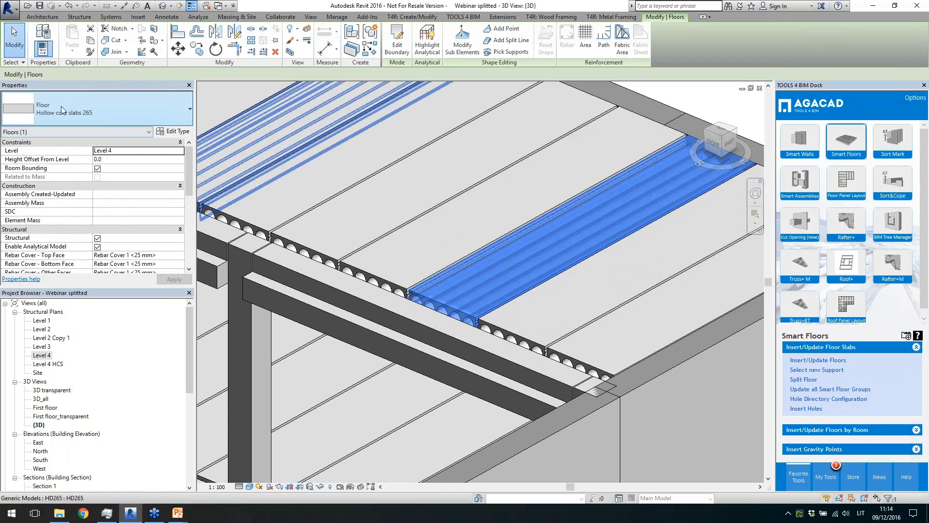
scroll(483, 252, down, 2)
key(Escape)
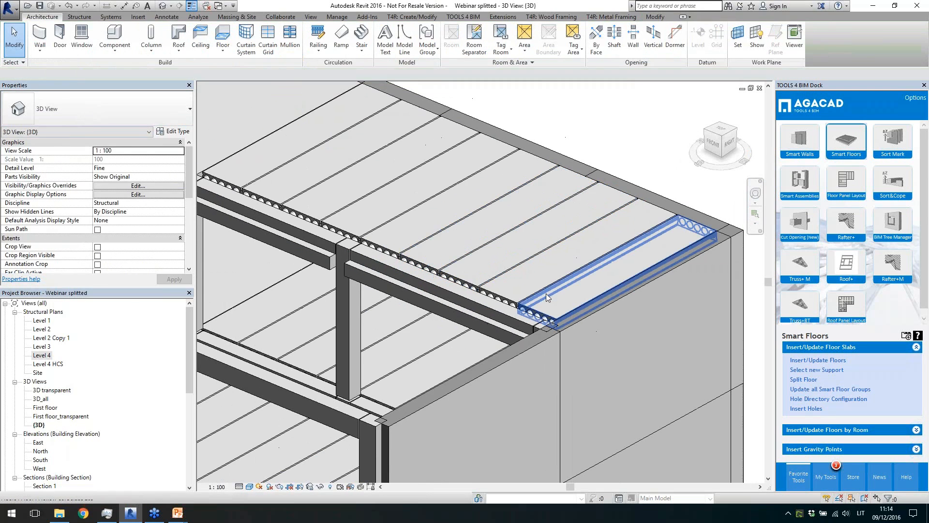
scroll(503, 264, down, 2)
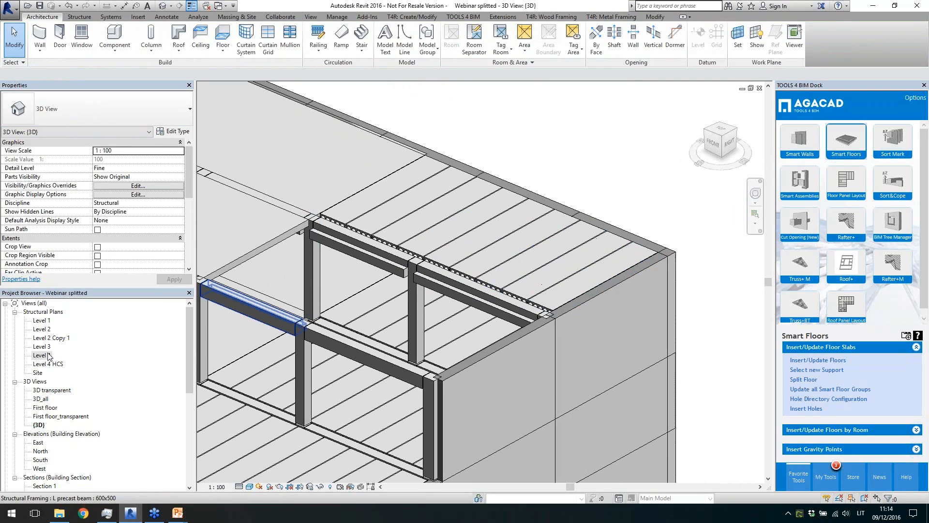
Step: Return to the Level 4 plan and open the HD265 hole family of a slab for editing
double_click(41, 355)
click(485, 230)
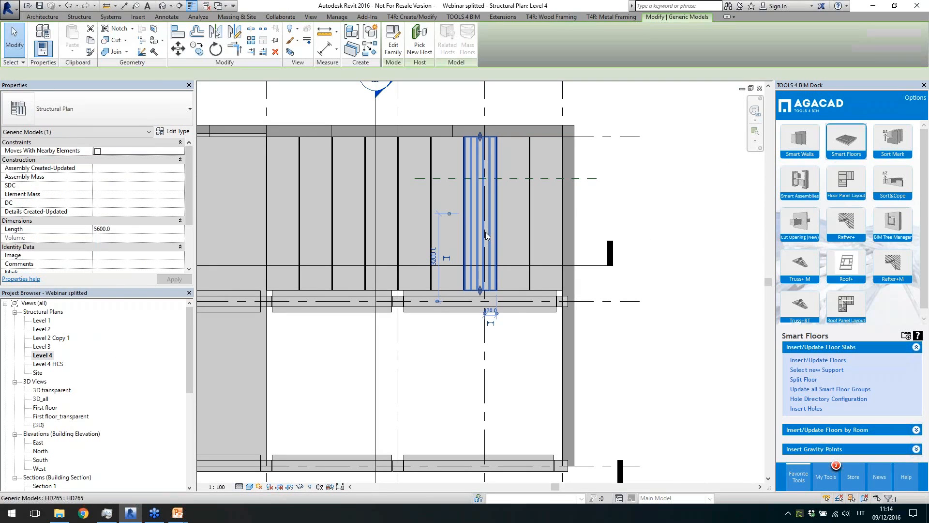
click(394, 46)
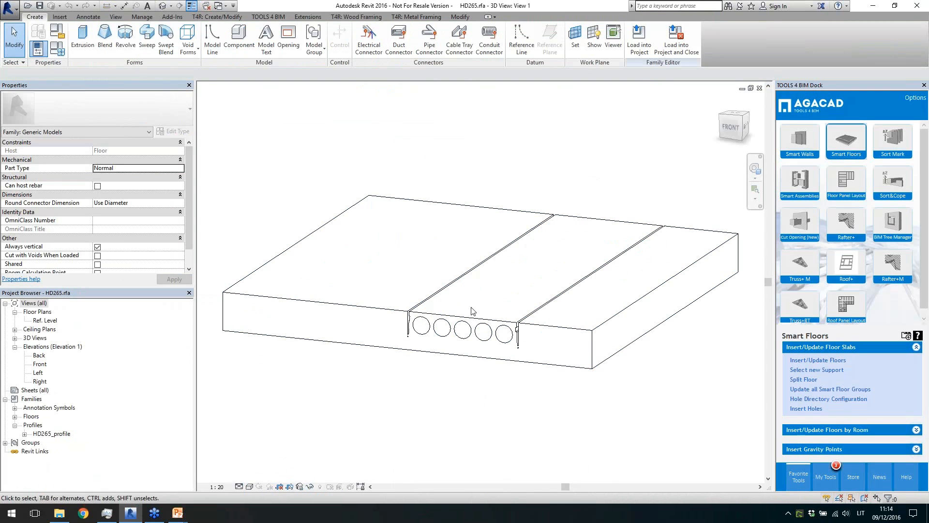
Step: Open the nested HD265_profile family and examine its circular core outlines
right_click(57, 433)
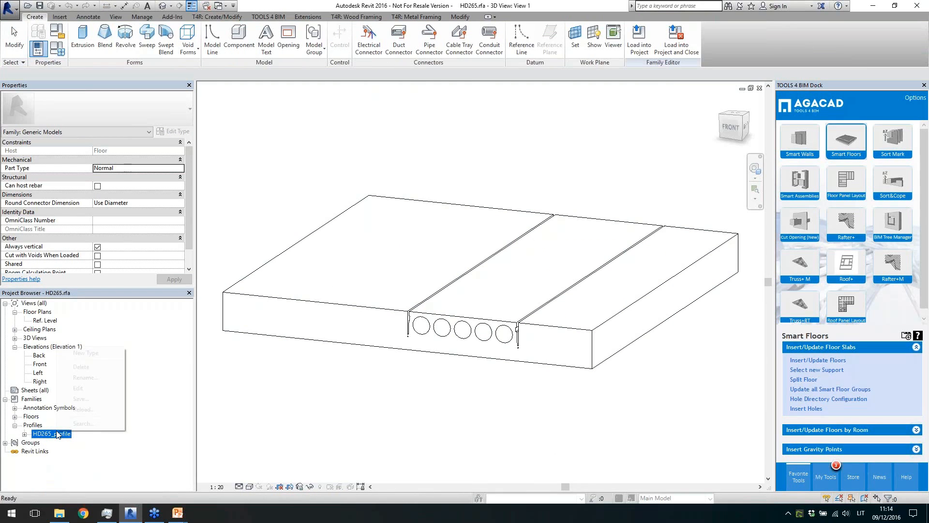
click(77, 388)
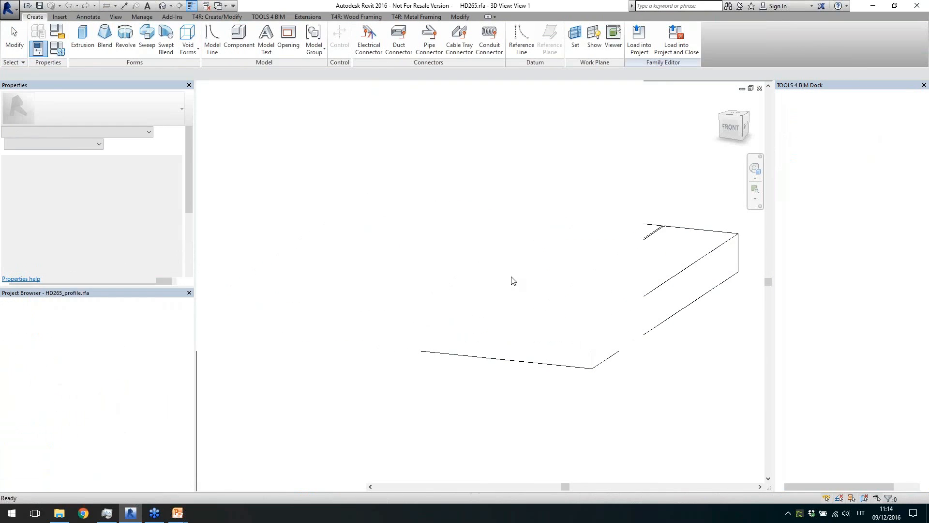
click(495, 313)
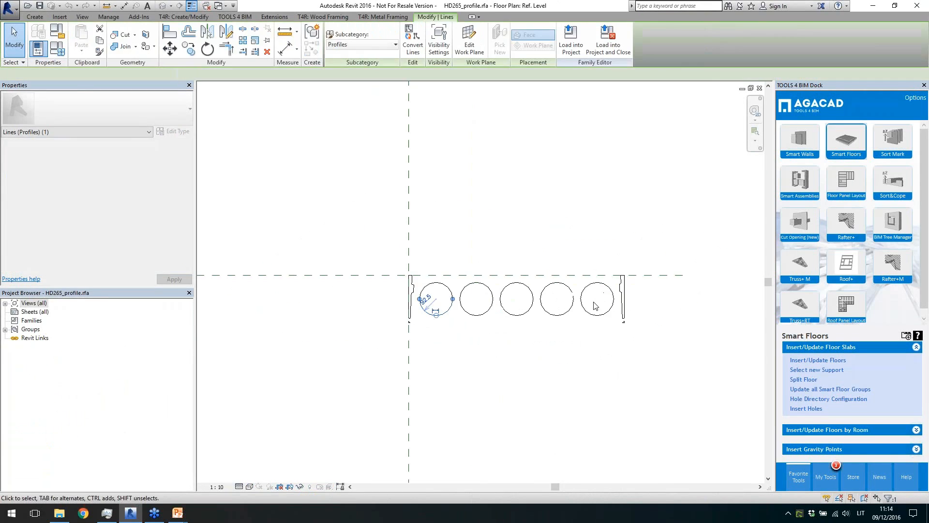
click(244, 142)
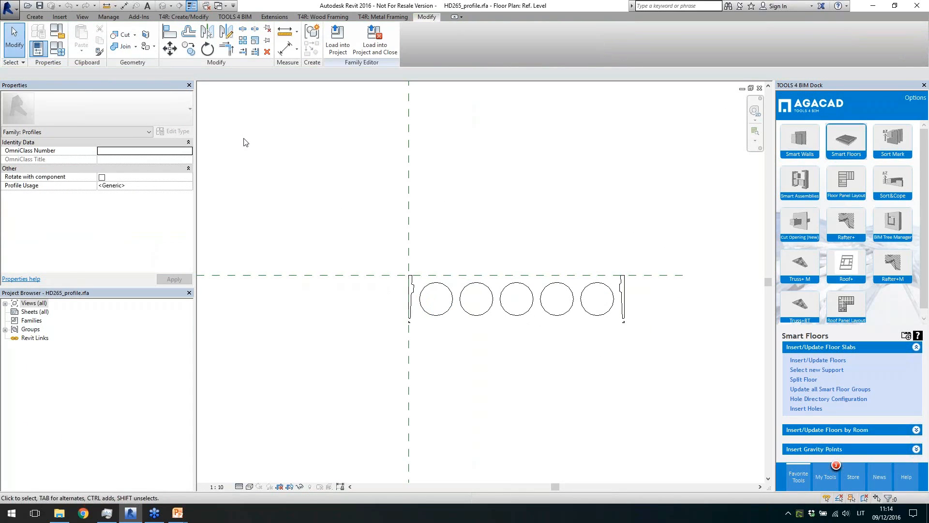
Step: Delete the two rightmost core circles and the adjacent edge outline from the HD265_profile drawing
drag(543, 256, 651, 336)
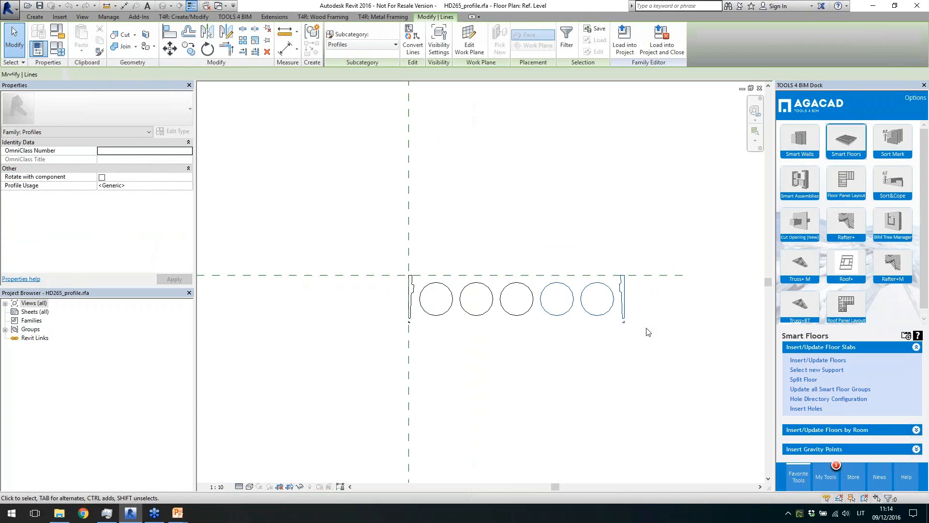
key(Delete)
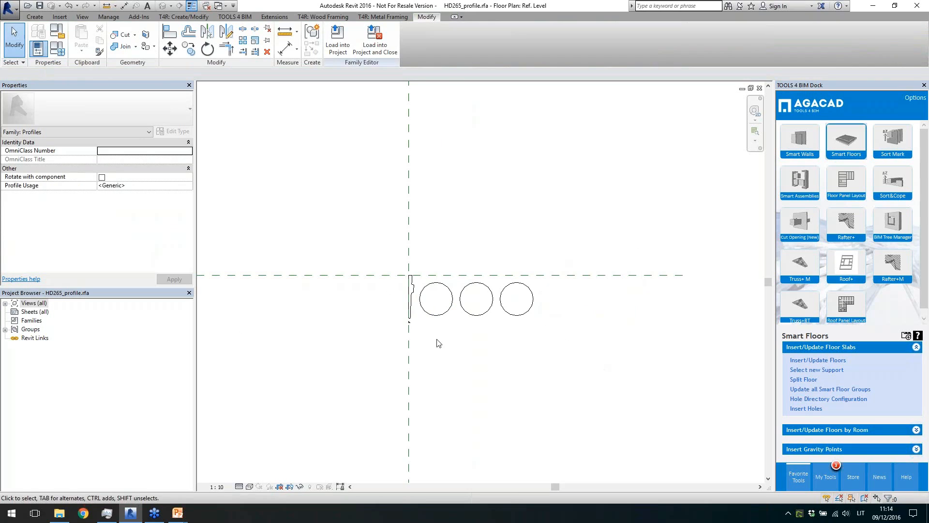
scroll(523, 331, down, 1)
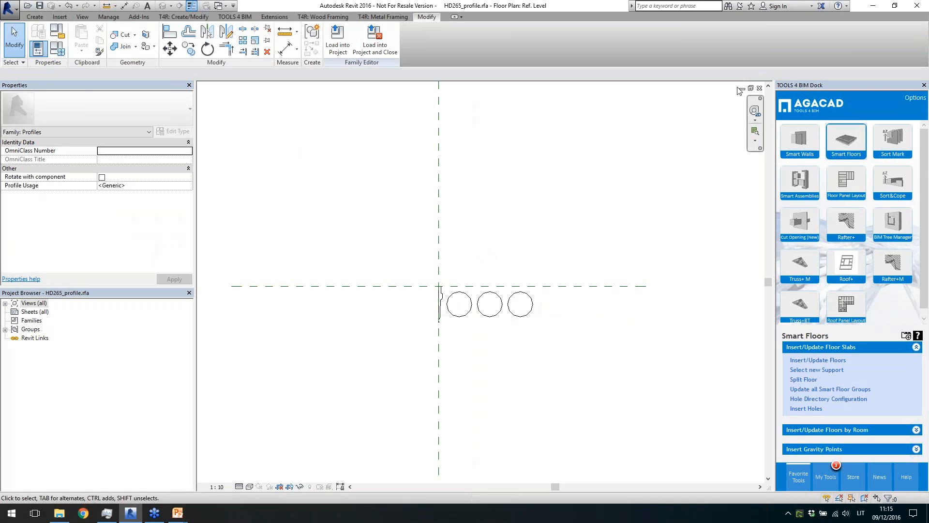
Step: Close the HD265_profile and HD265 families without saving, returning to the Level 4 plan
click(759, 88)
click(485, 262)
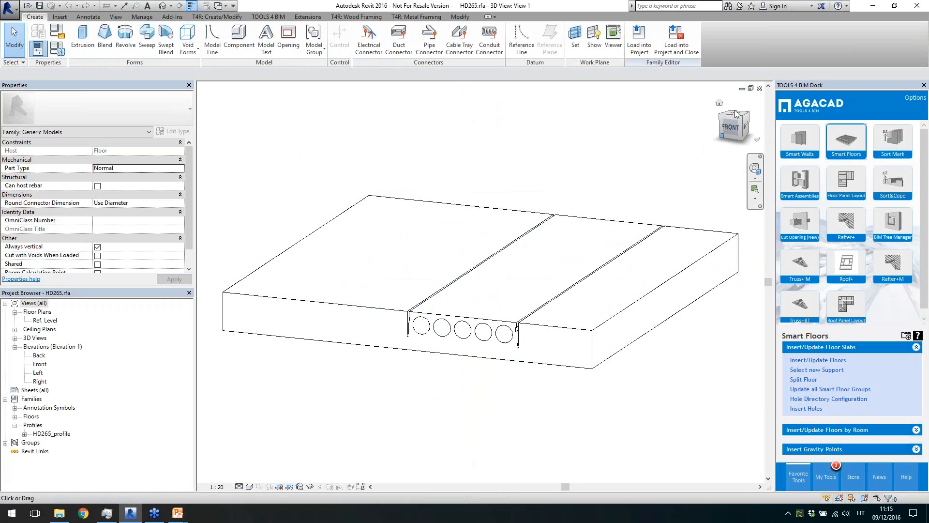
click(759, 88)
click(485, 257)
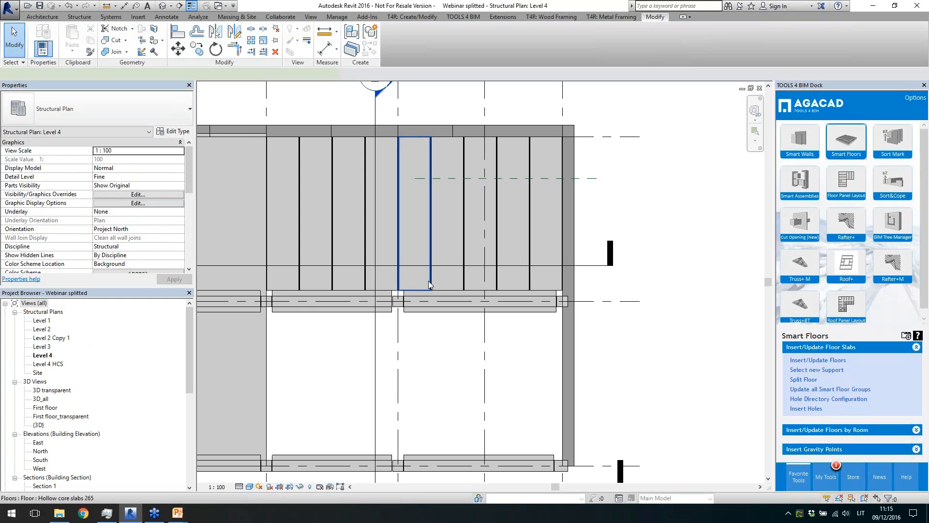
Step: Set the start and end support offsets of the Level 4 hollow core slab group to 100 and update the slabs
click(429, 282)
scroll(583, 315, down, 1)
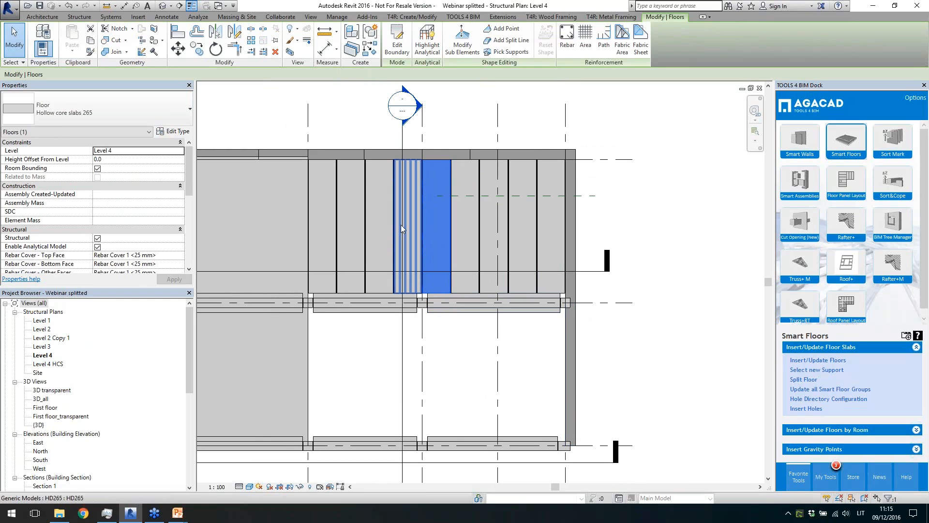
click(803, 360)
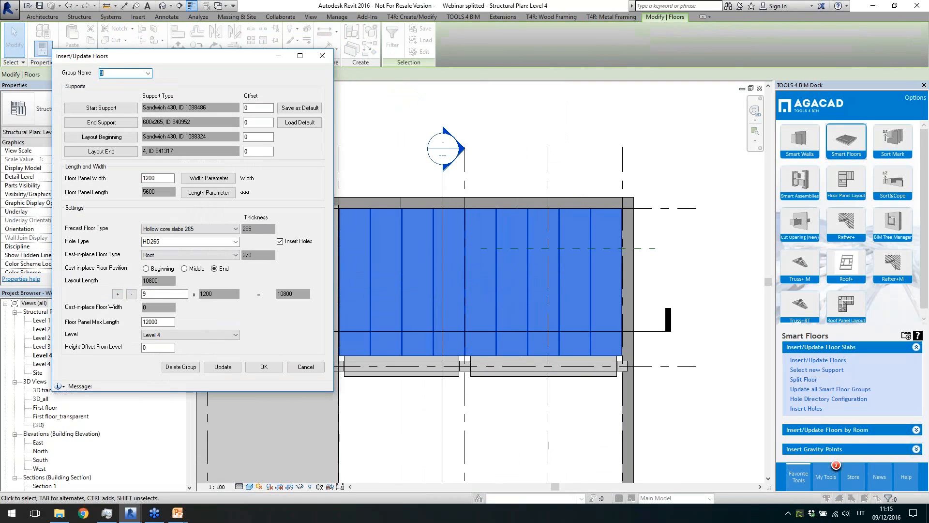
double_click(259, 109)
text(100)
key(Tab)
text(100)
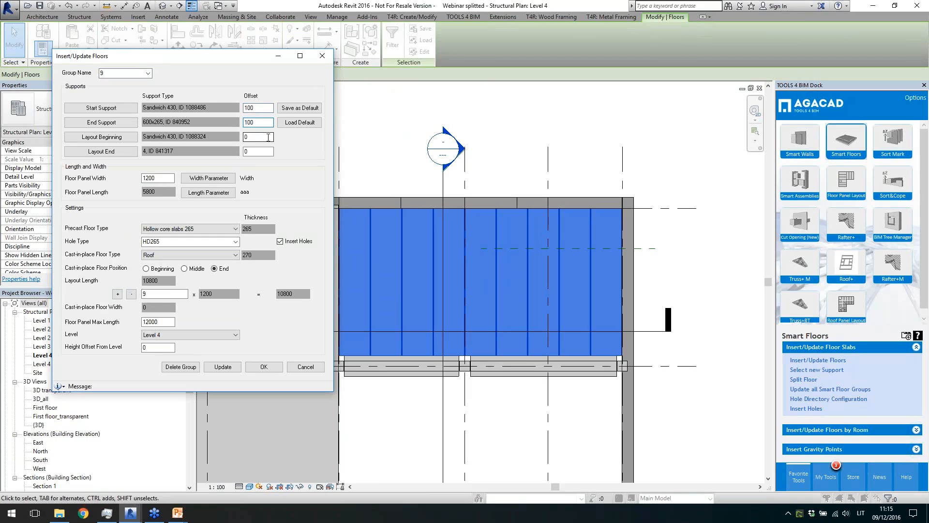
click(268, 137)
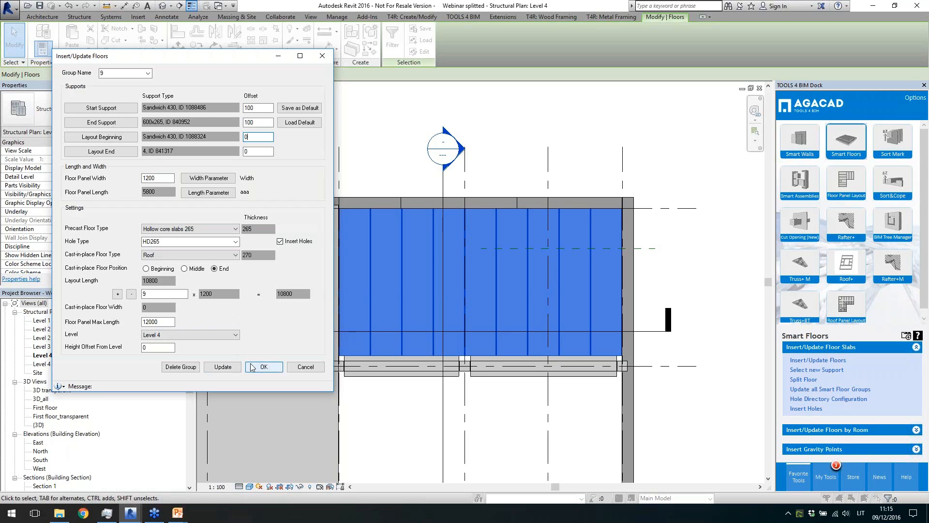
click(224, 367)
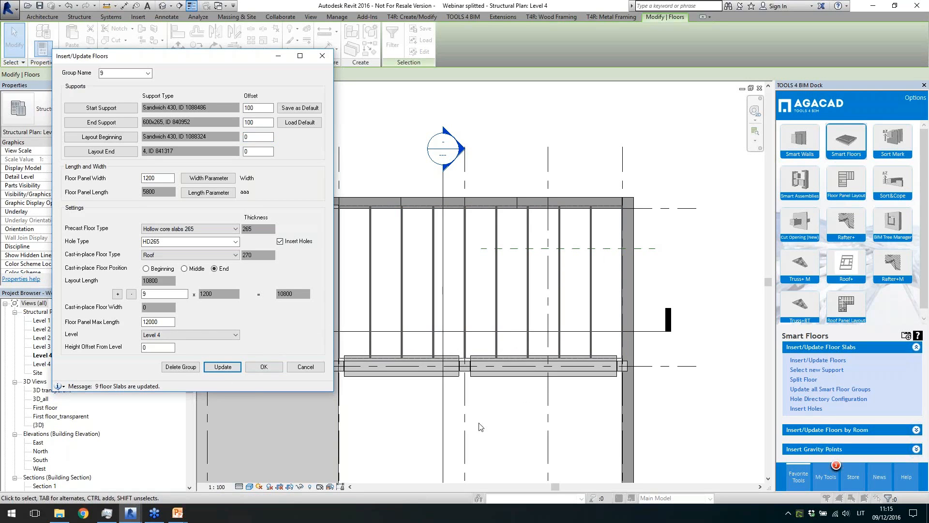
click(264, 367)
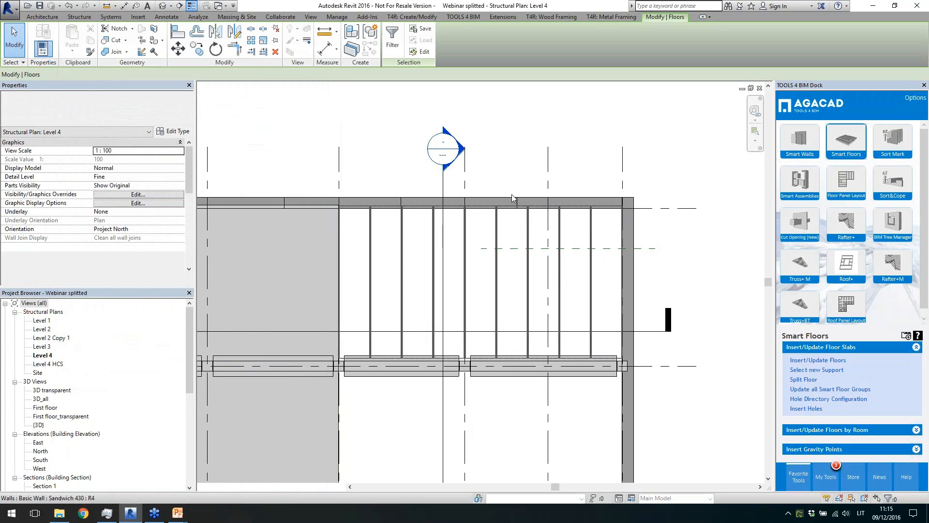
Step: Reassign the slab group's layout end to grid 6 and update the floor slabs
key(Tab)
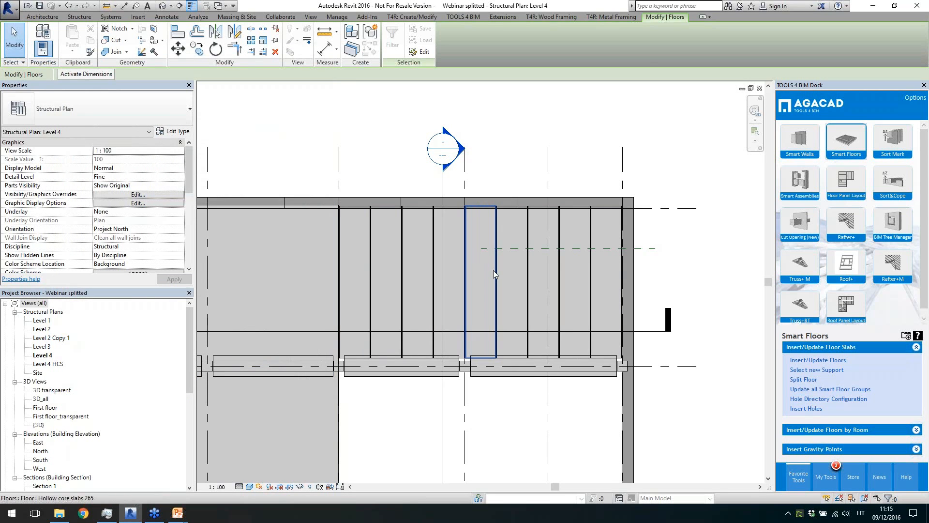
click(493, 271)
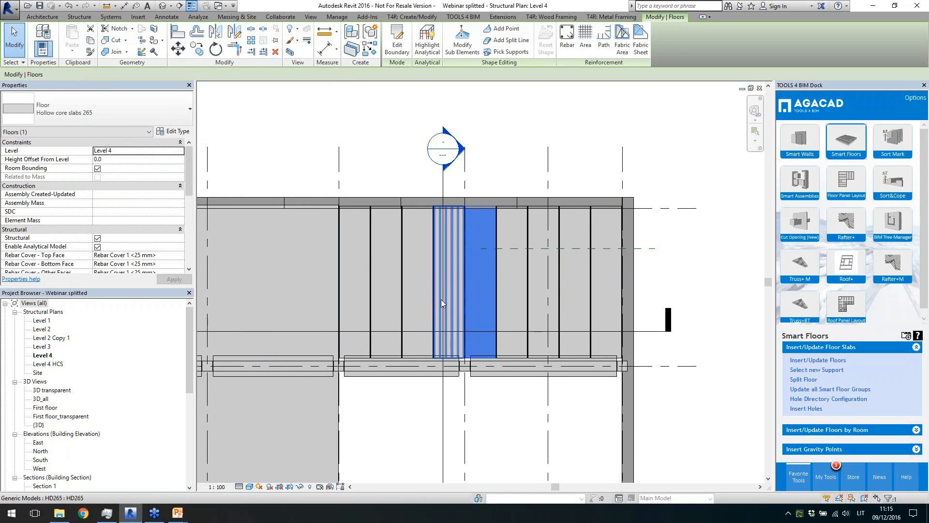
click(792, 364)
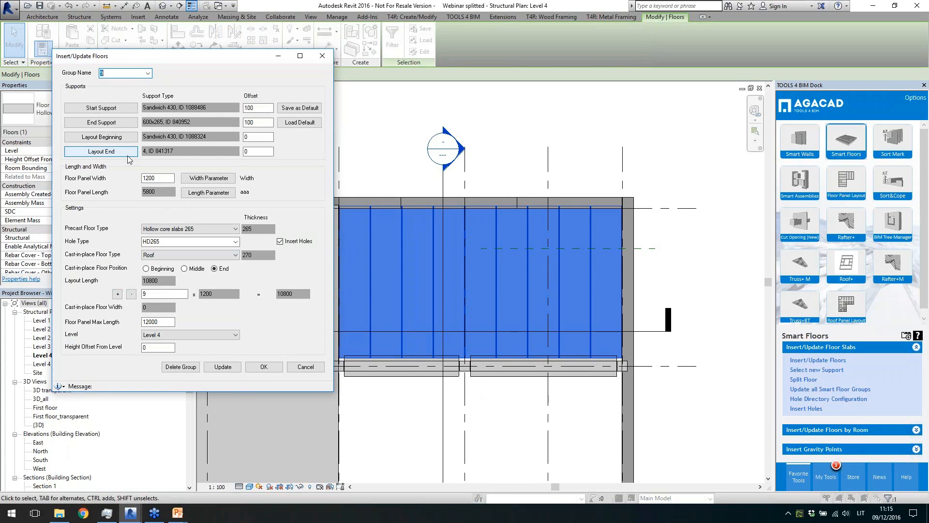
click(101, 152)
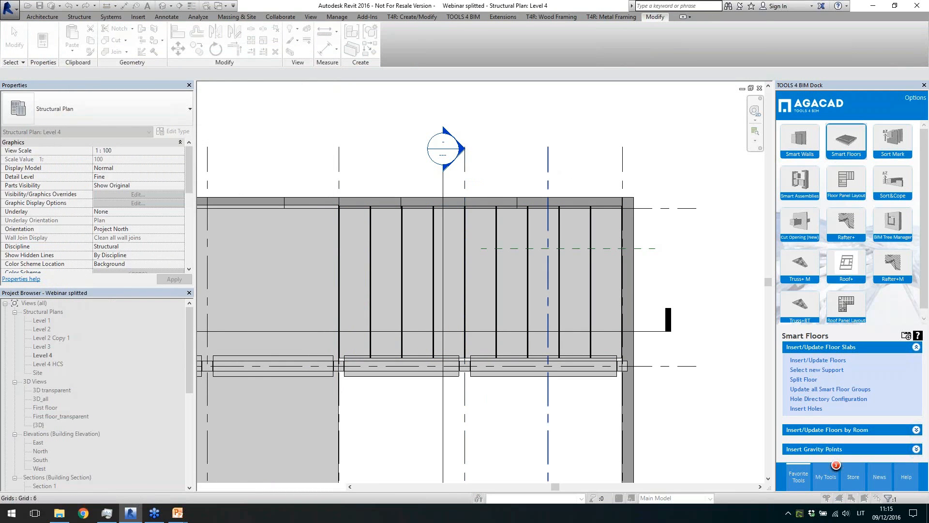
click(549, 177)
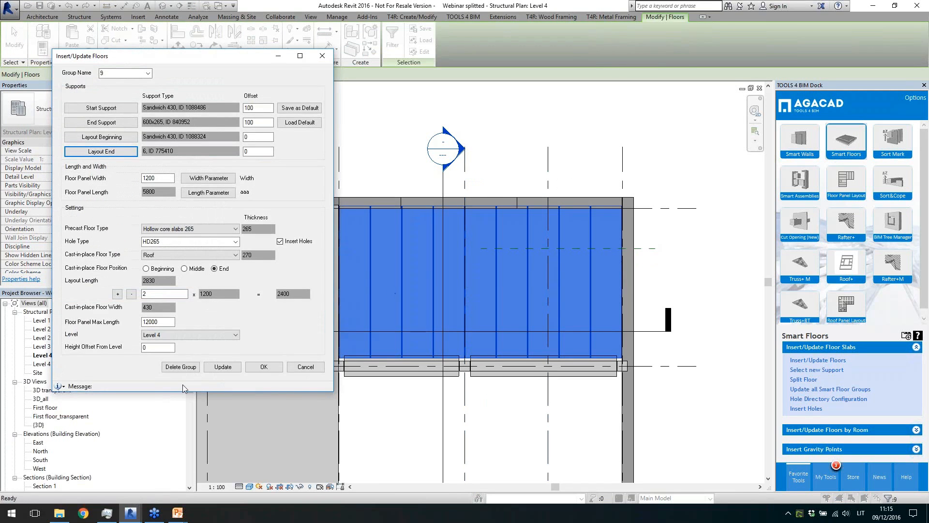
click(223, 367)
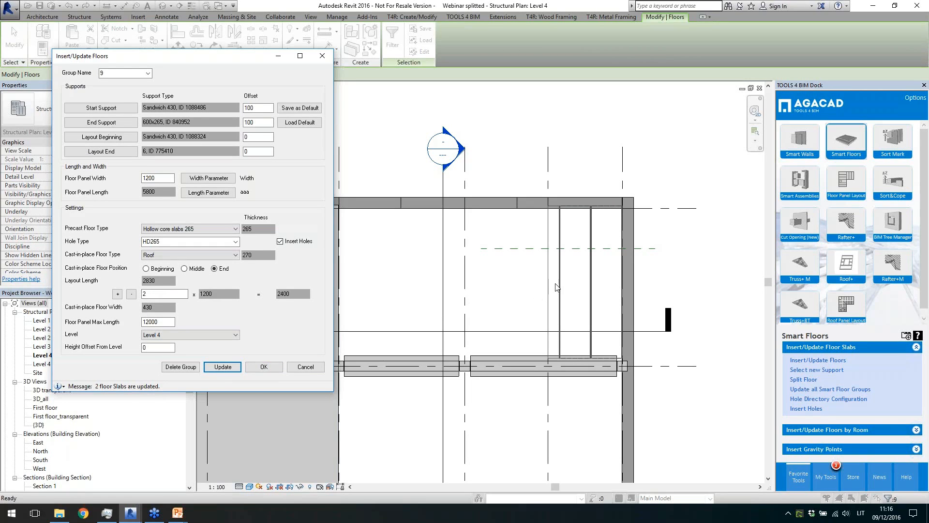
click(264, 367)
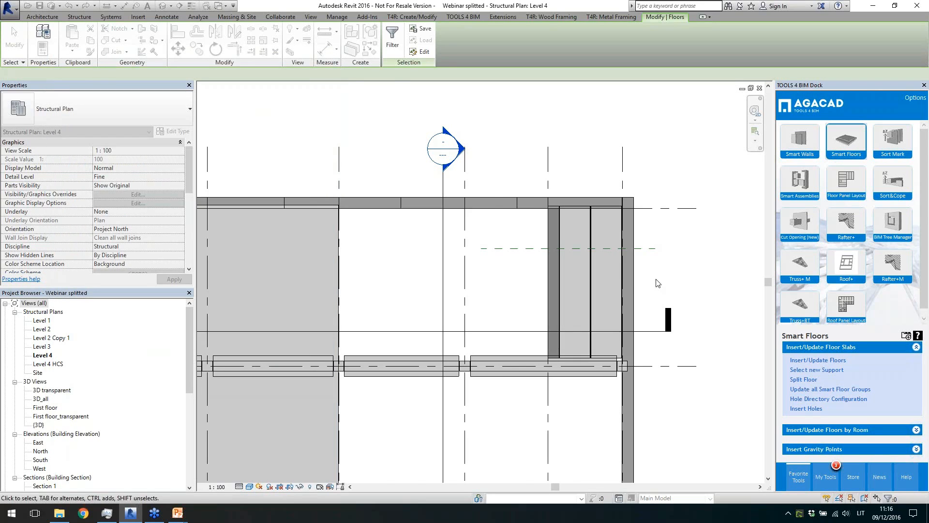
Step: Check the width and length parameters of the hollow core slab next to the cast-in-place strip
scroll(627, 281, up, 2)
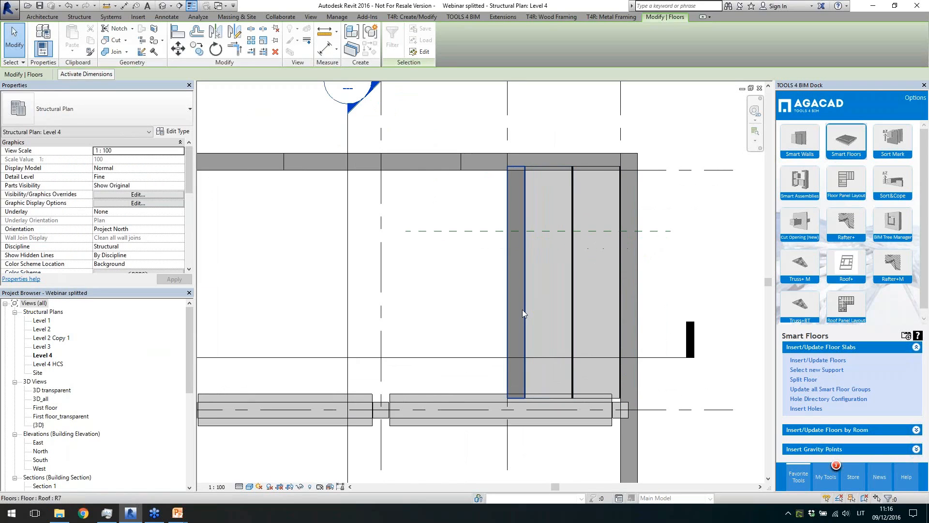
click(528, 348)
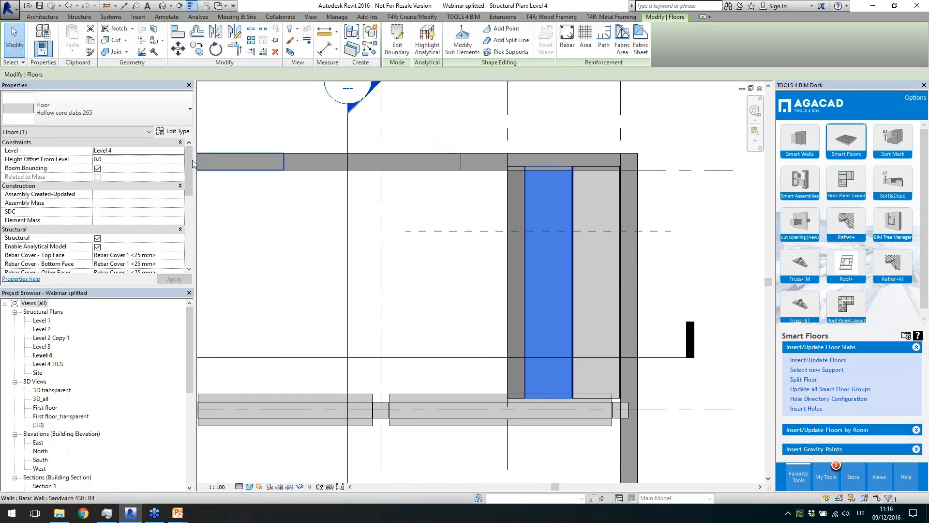
drag(189, 184, 185, 253)
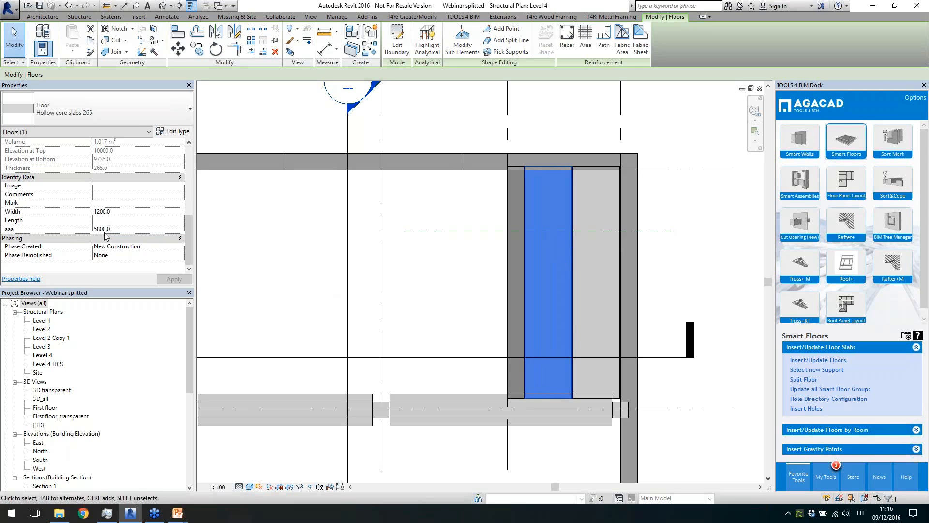
scroll(588, 220, down, 2)
click(651, 242)
scroll(651, 242, down, 1)
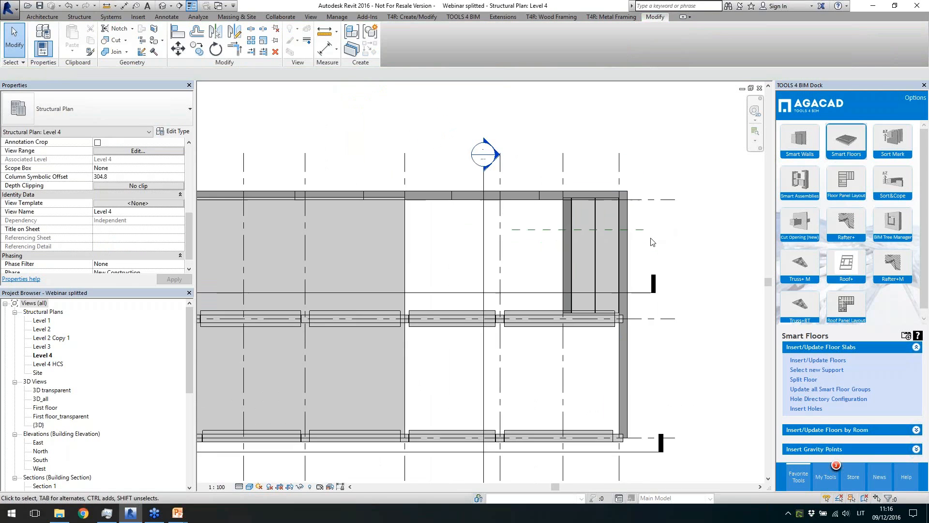
scroll(651, 242, down, 1)
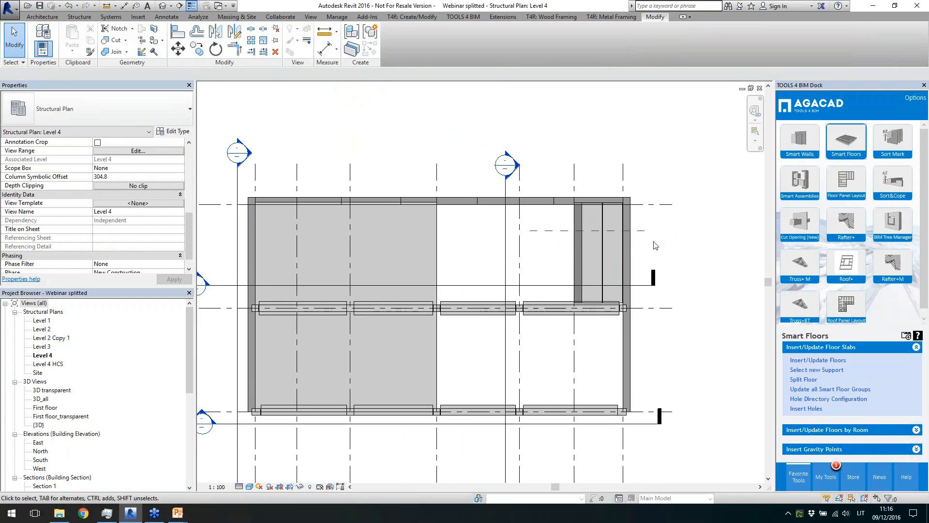
Step: In the default 3D view, insert HD200 holes into the narrow cast-in-place strip beside the hollow core slabs and inspect them
click(162, 6)
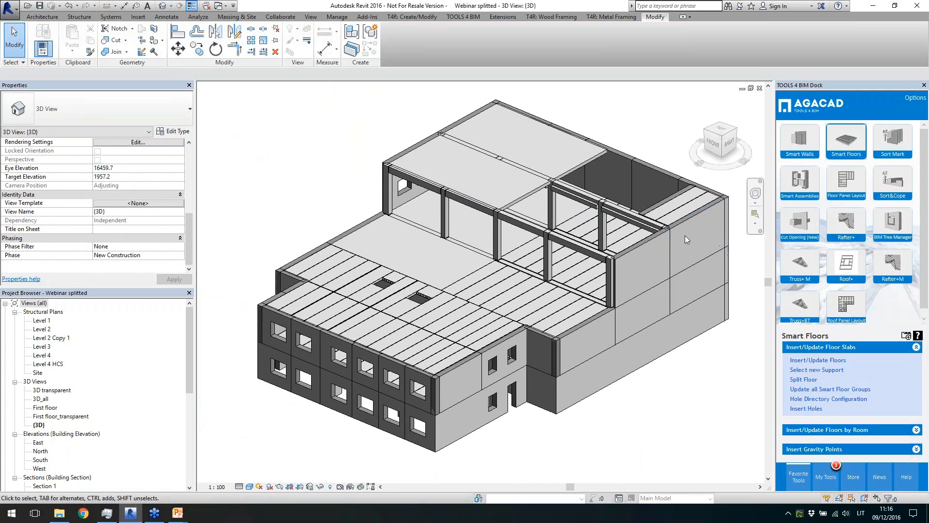
scroll(685, 235, up, 2)
key(alt)
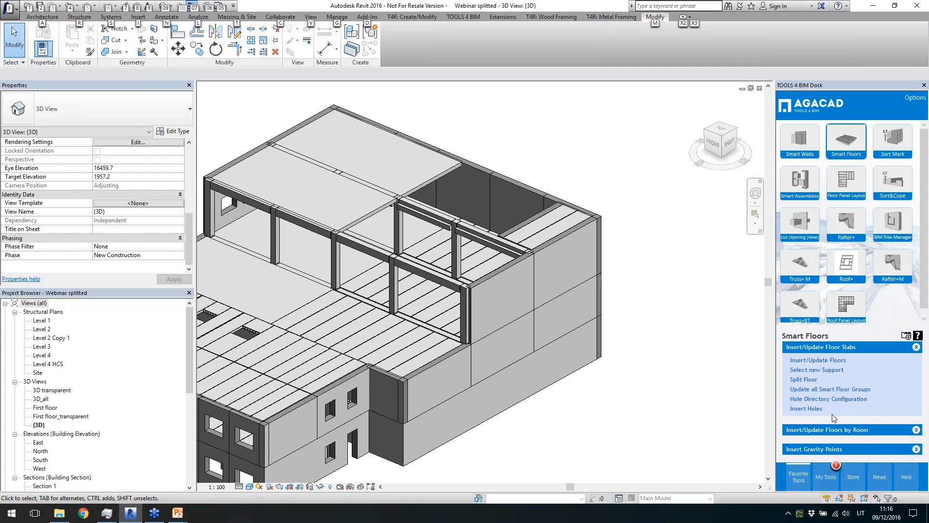
click(820, 408)
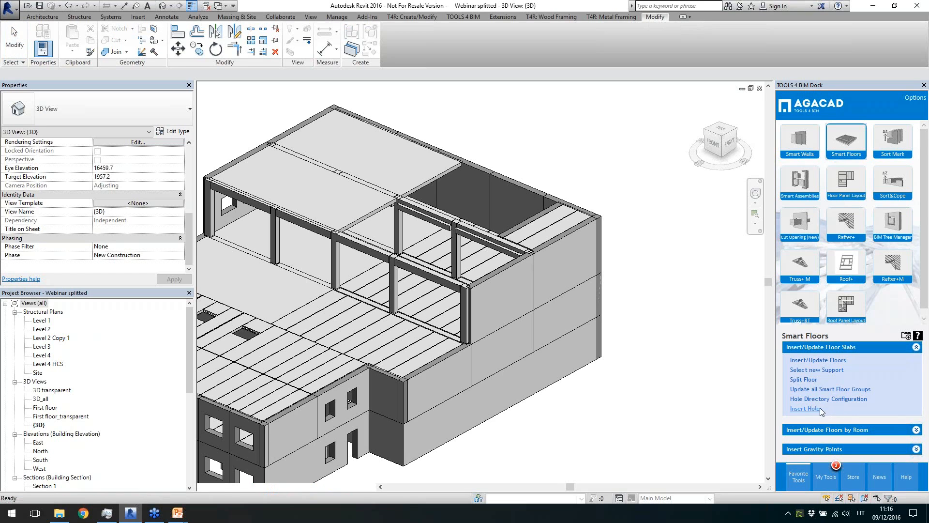
click(490, 282)
scroll(519, 225, up, 2)
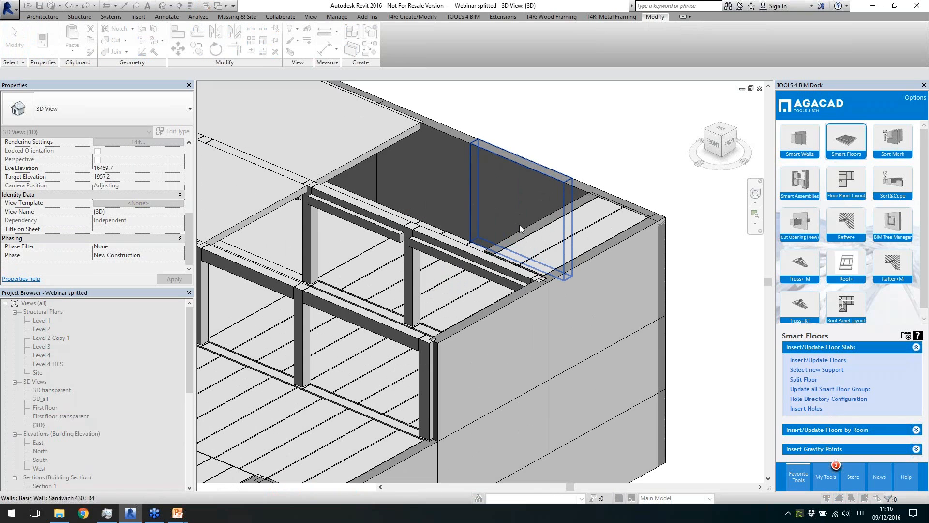
click(519, 232)
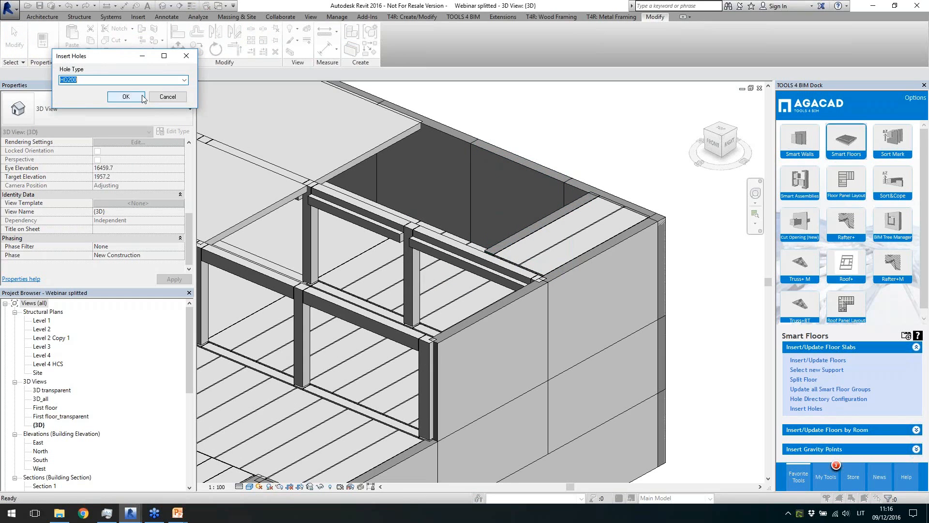
click(126, 97)
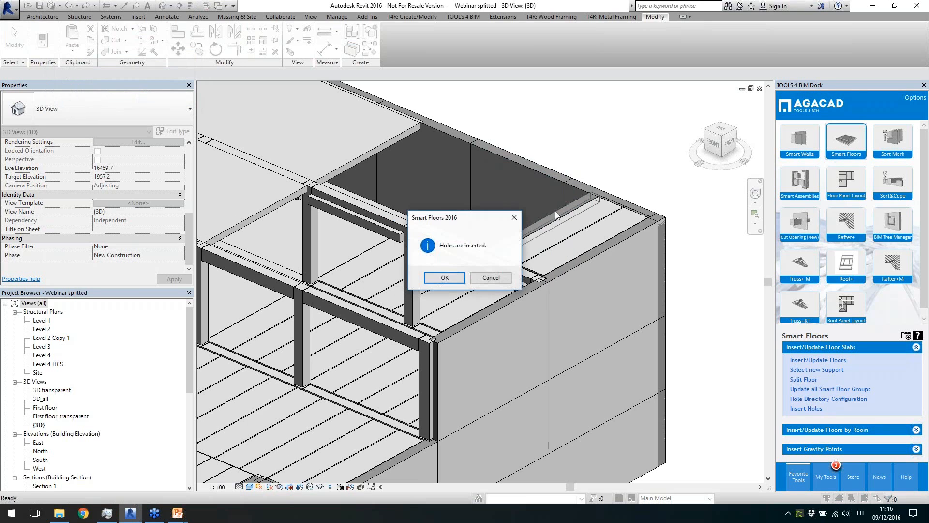
click(455, 278)
scroll(510, 235, up, 5)
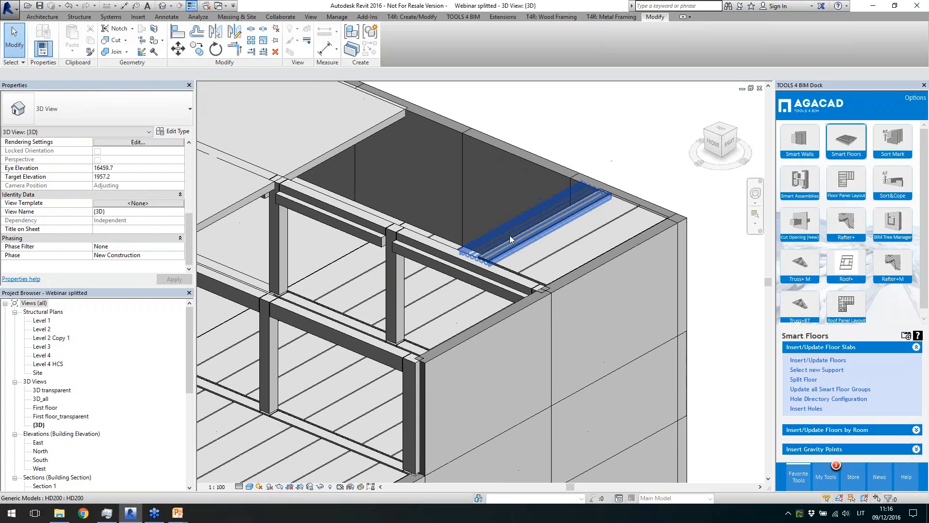
scroll(422, 363, down, 5)
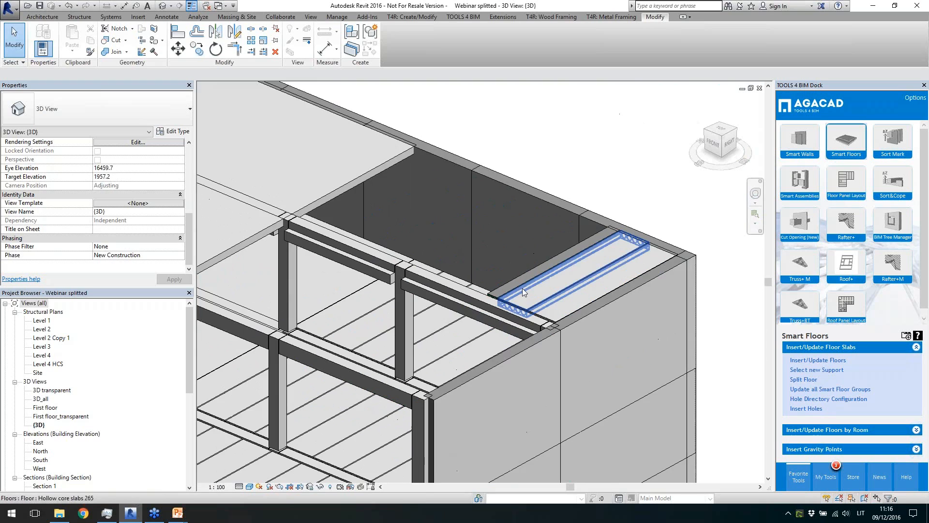
scroll(581, 271, down, 2)
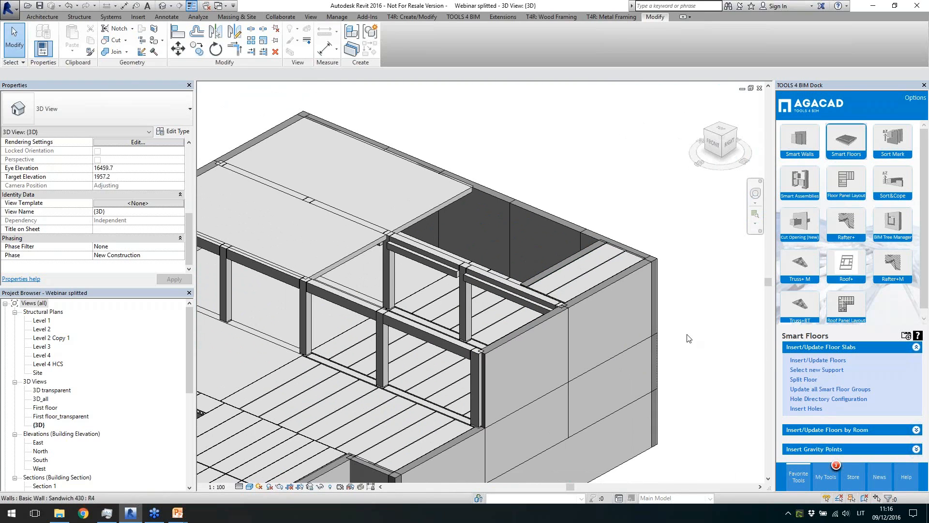
click(815, 431)
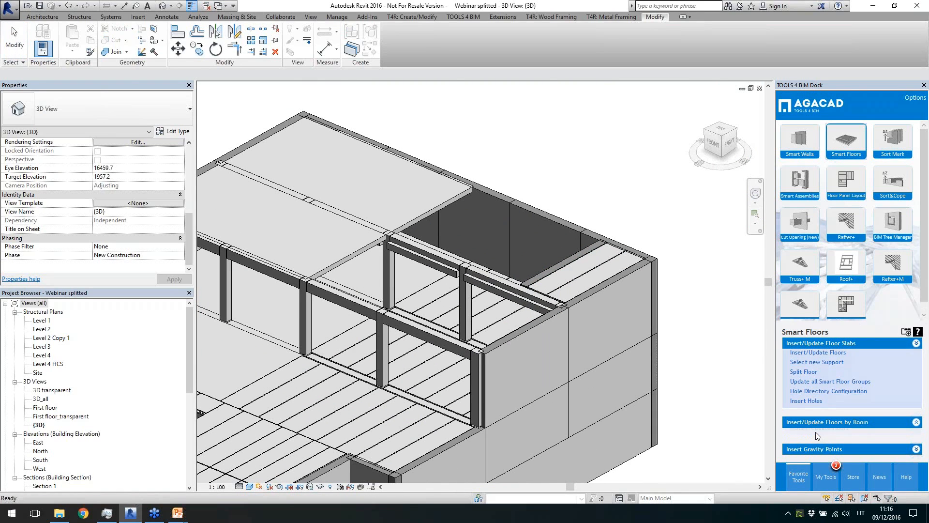
click(809, 377)
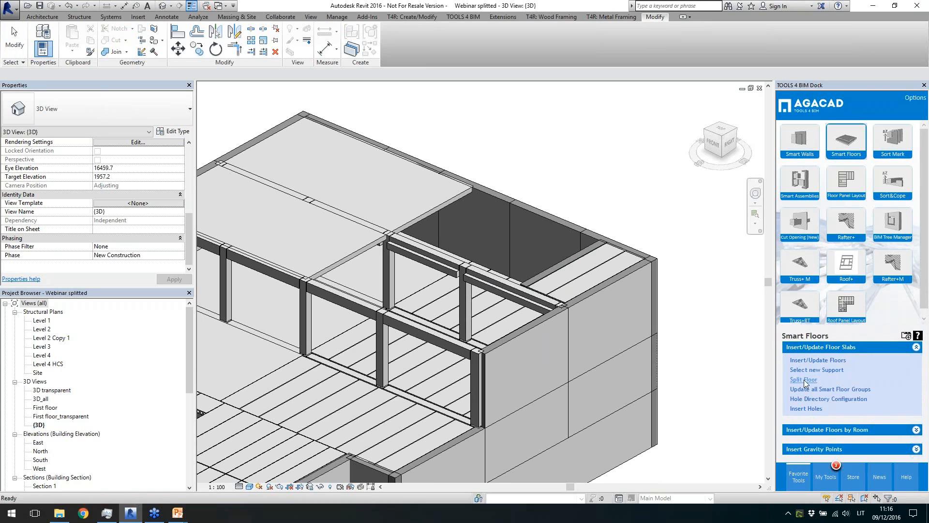
click(805, 383)
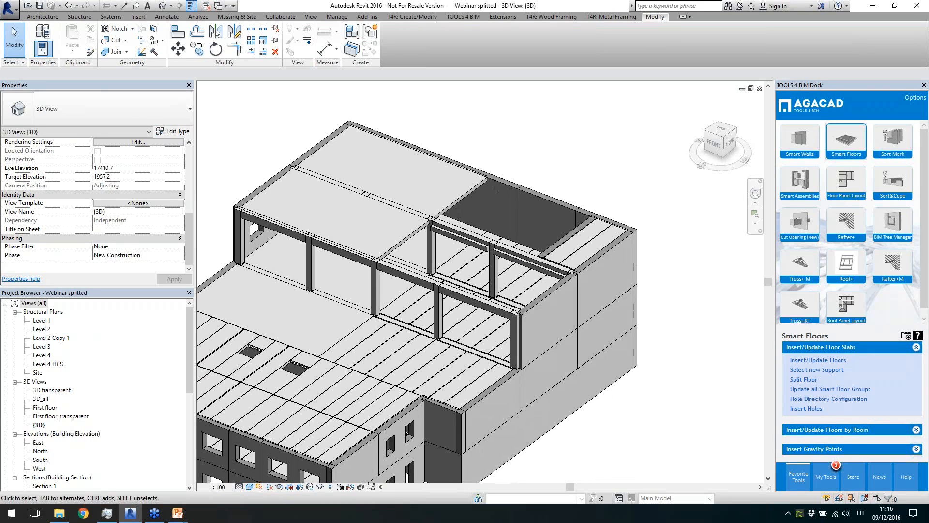
Step: Select the Hollow core slabs 265 floor in the 3D view and open the Floor Panel Layout planning tools beside the model
click(450, 202)
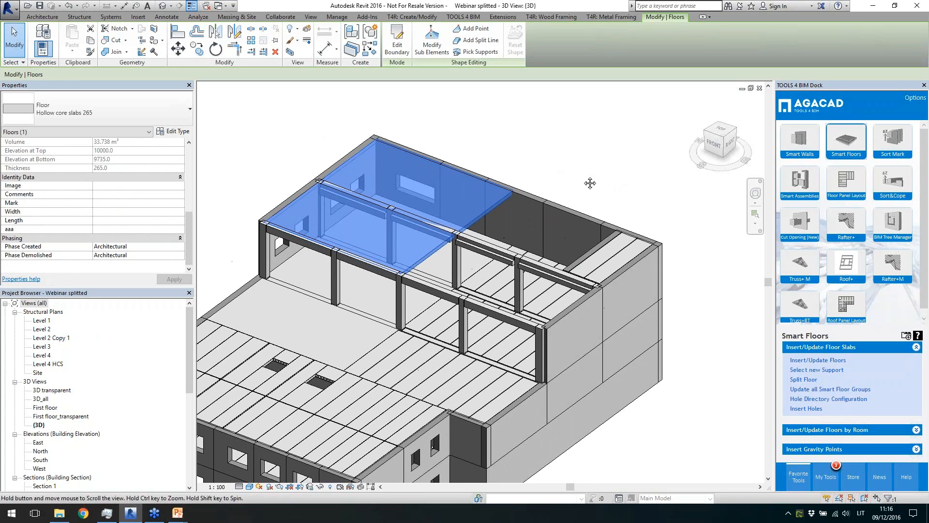
click(848, 183)
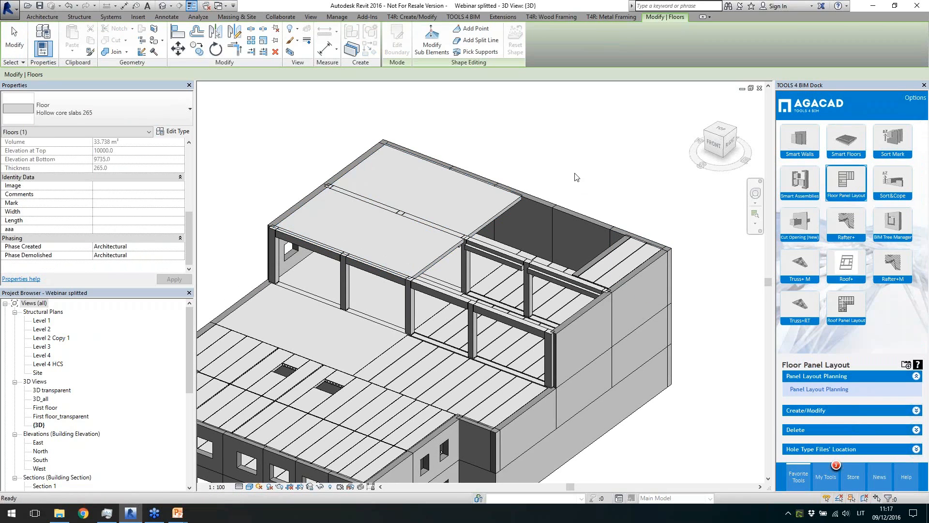
click(495, 209)
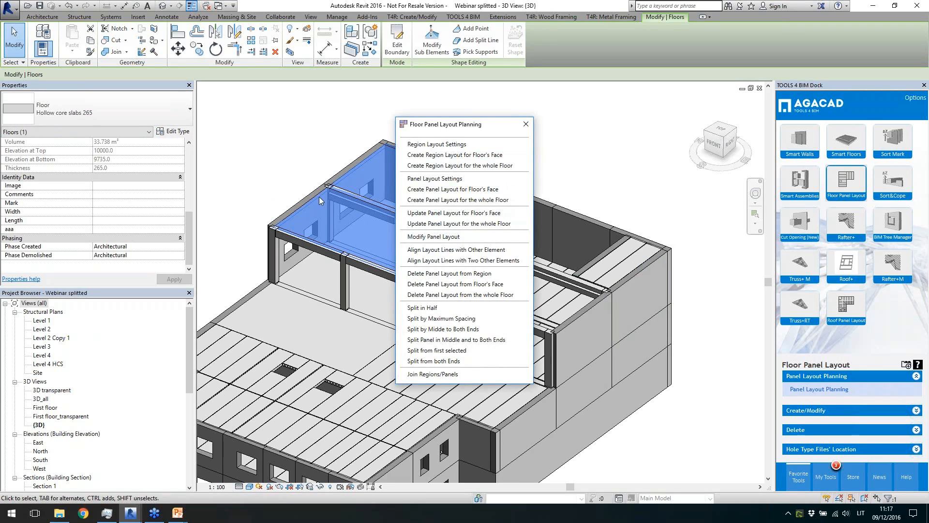
drag(457, 124, 630, 105)
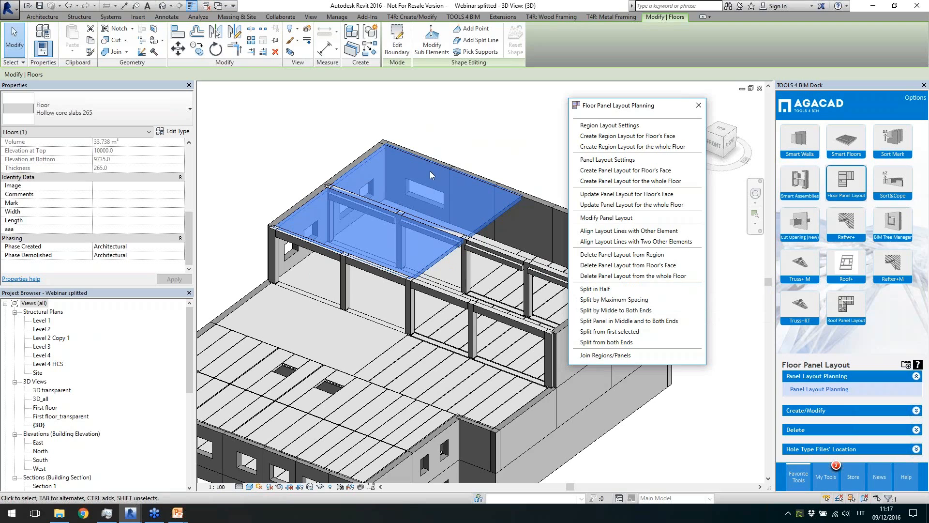
Step: On the Level 4 structural plan, add a 10500 mm split line across the hollow core floor along the middle beam axis
double_click(46, 355)
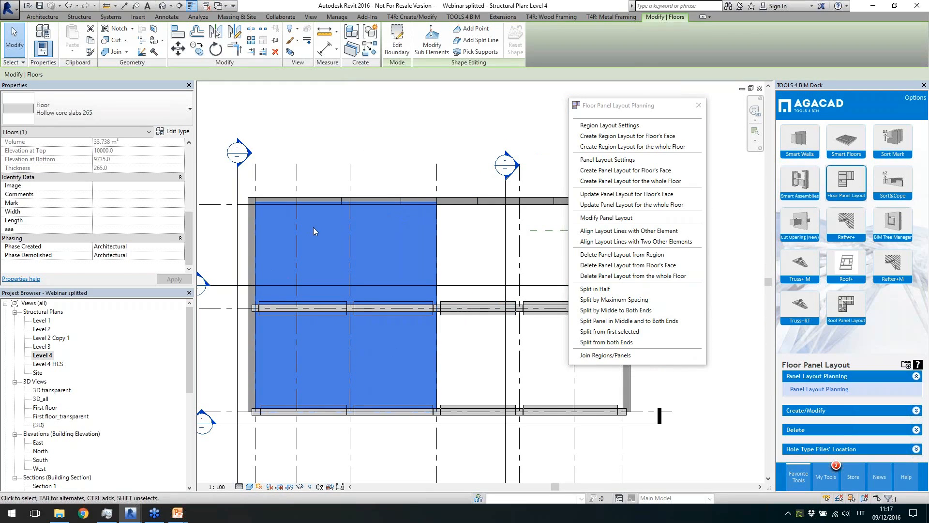
click(460, 41)
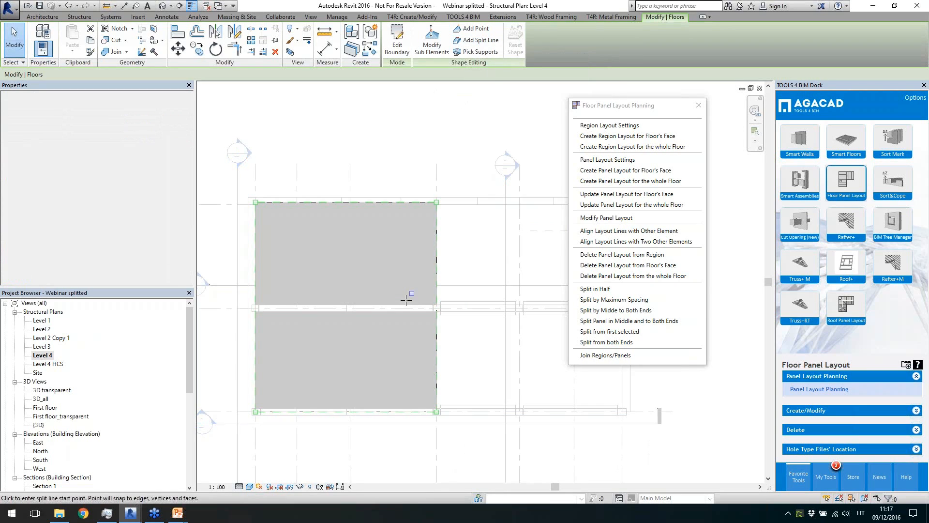
scroll(252, 308, up, 5)
click(275, 297)
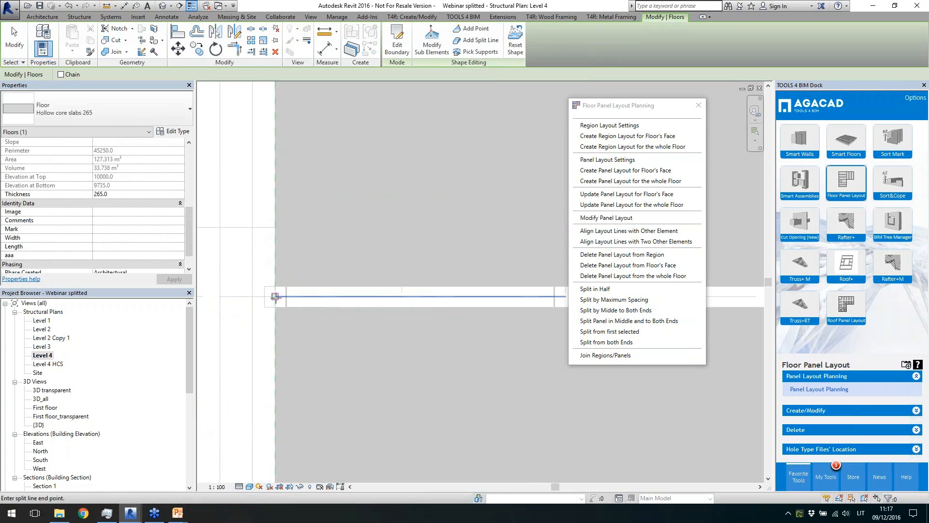
scroll(276, 296, down, 5)
scroll(512, 303, up, 5)
click(511, 304)
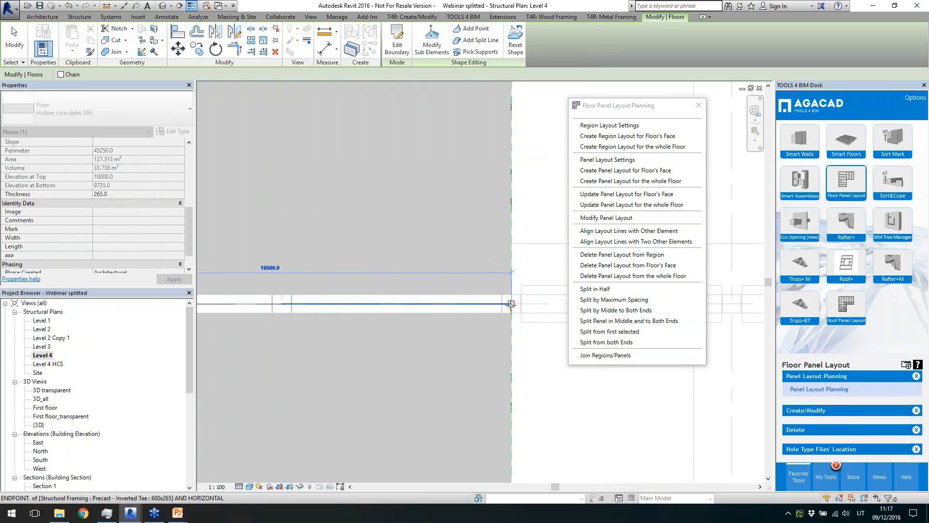
key(Escape)
key(Escape)
scroll(508, 304, down, 3)
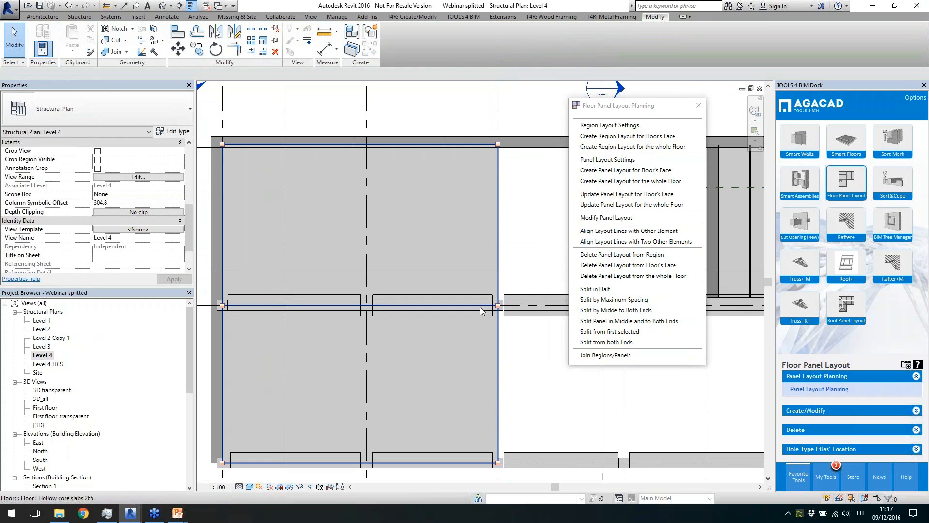
Step: Select the divided Level 4 floor and review the panel width, split spacing and split direction options in the Panel Layout Settings
click(502, 270)
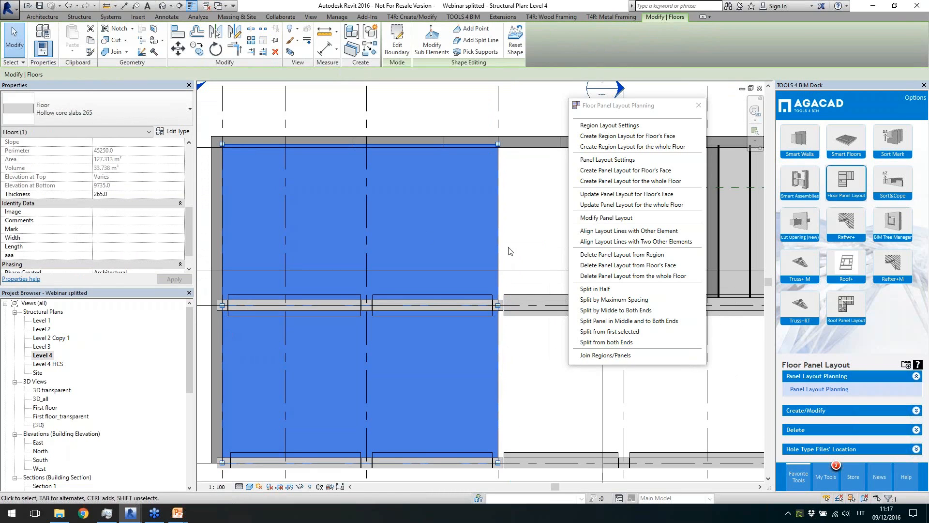
scroll(352, 343, down, 1)
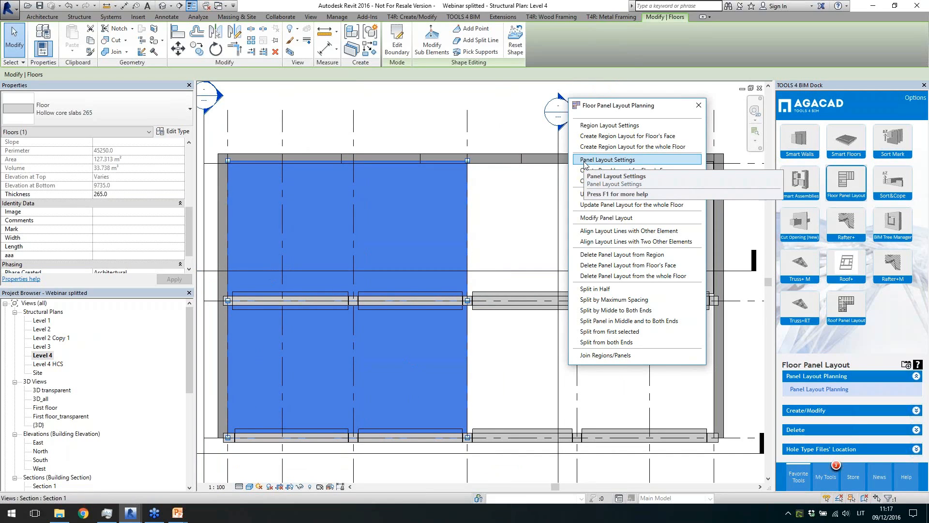
click(598, 161)
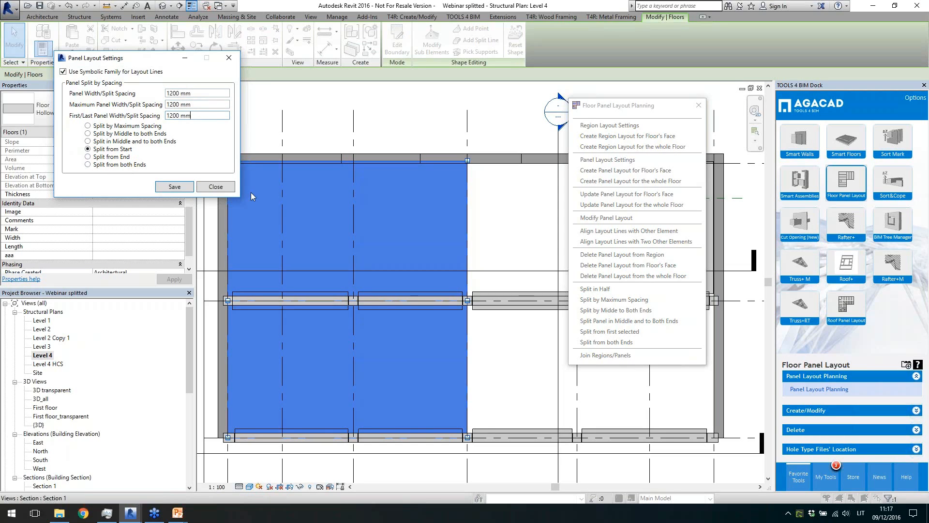
click(223, 188)
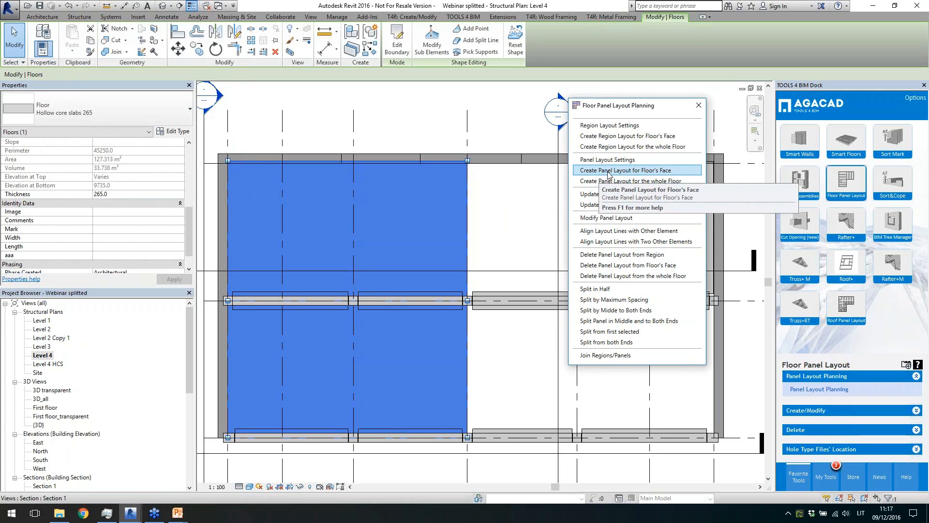
Step: Create panel layouts on both faces of the divided Level 4 floor, above and below the middle beam axis
click(641, 171)
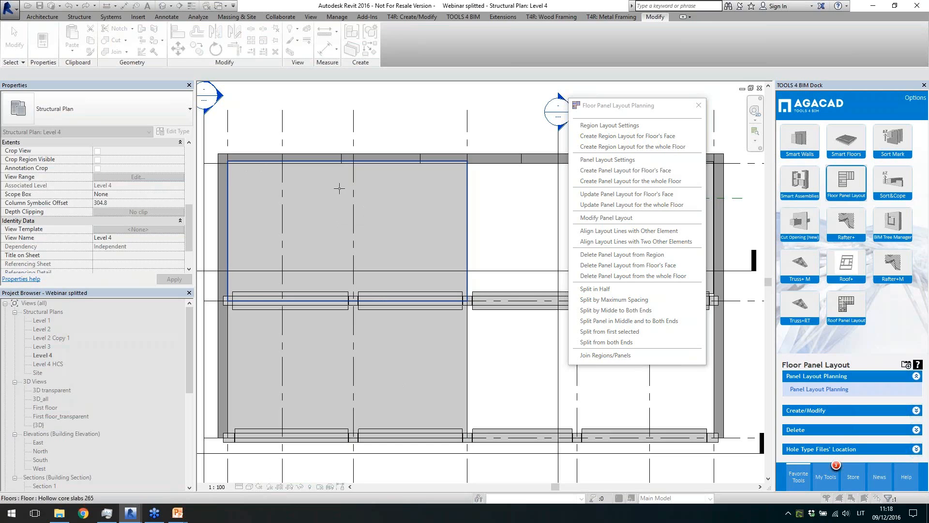
click(340, 170)
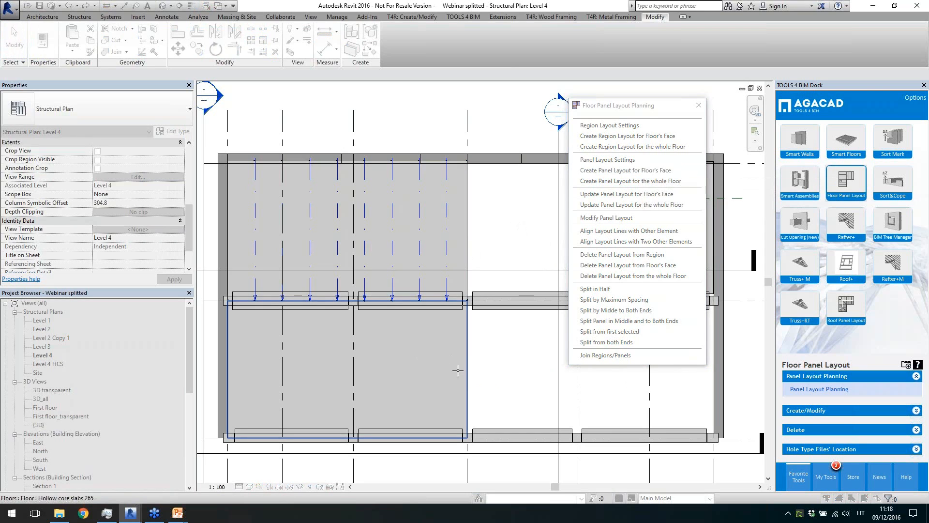
click(459, 376)
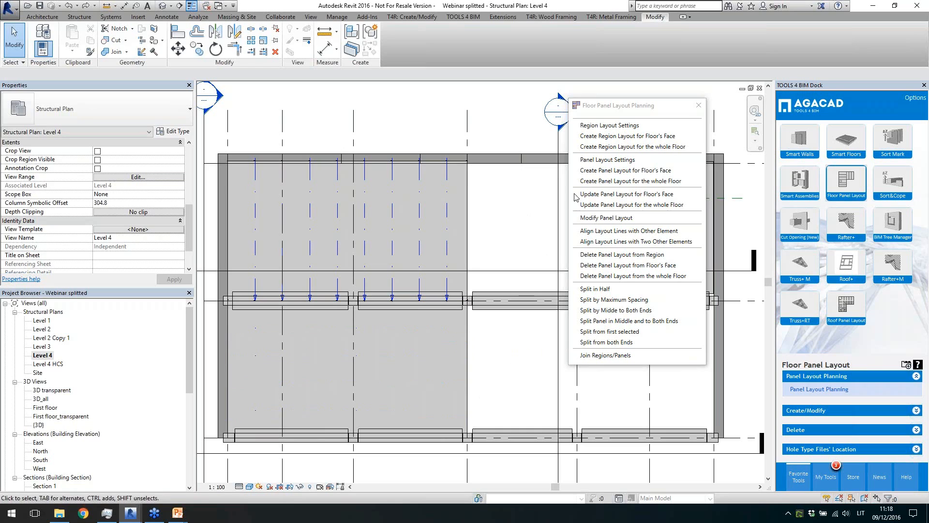
click(660, 182)
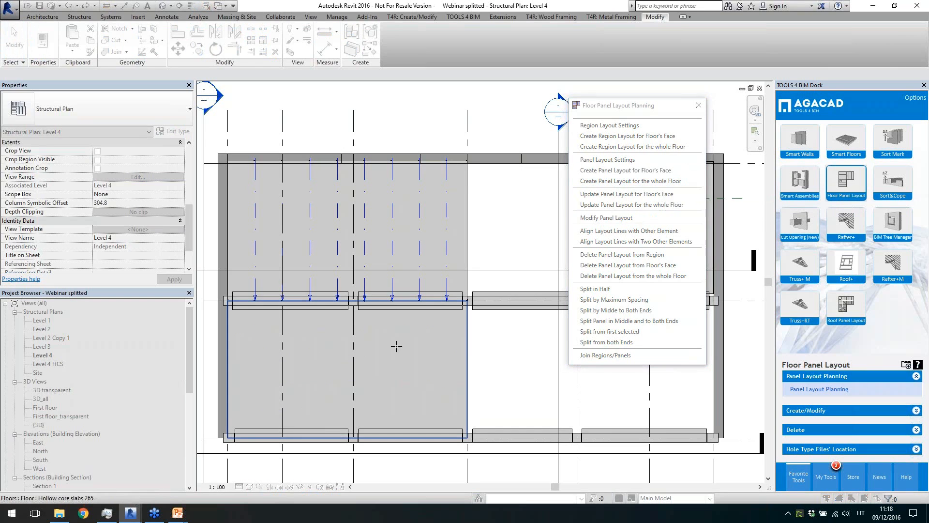
click(372, 311)
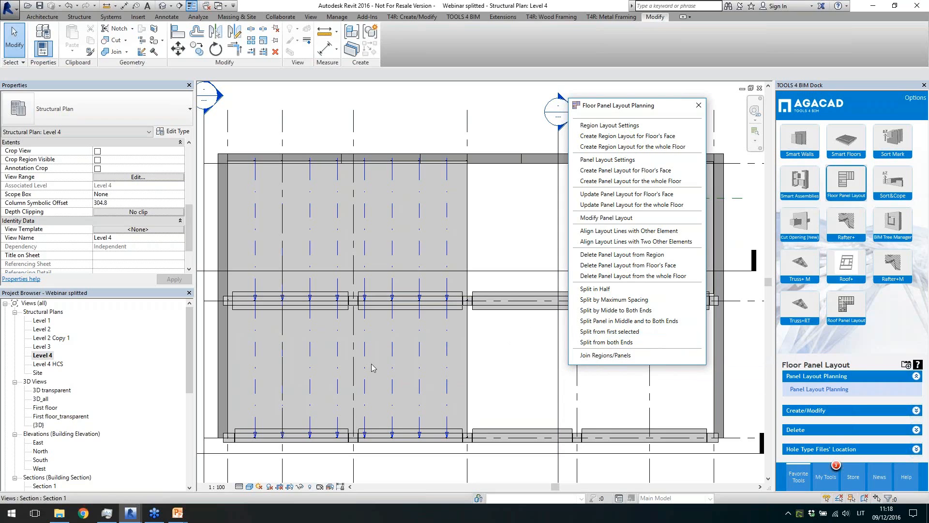
Step: Join the last four panels of the lower floor face into one panel by removing the three layout lines between them
click(605, 355)
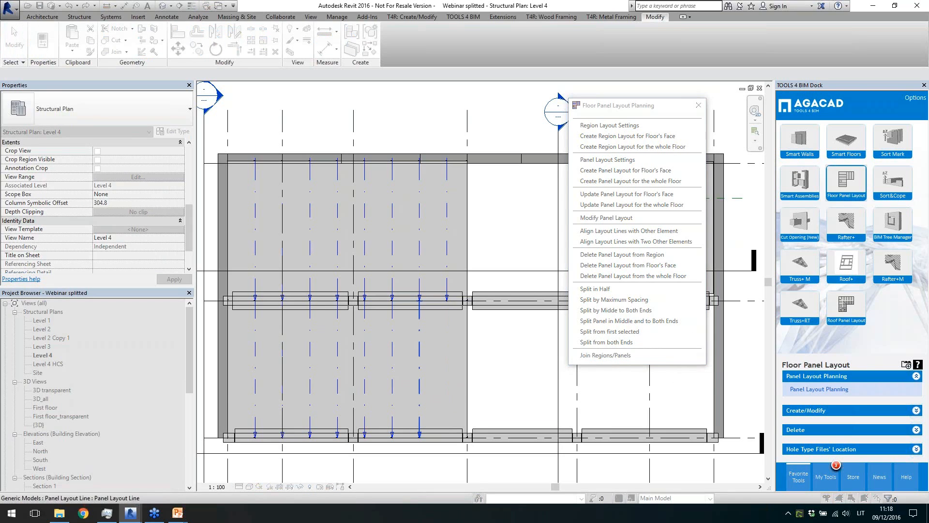
click(615, 355)
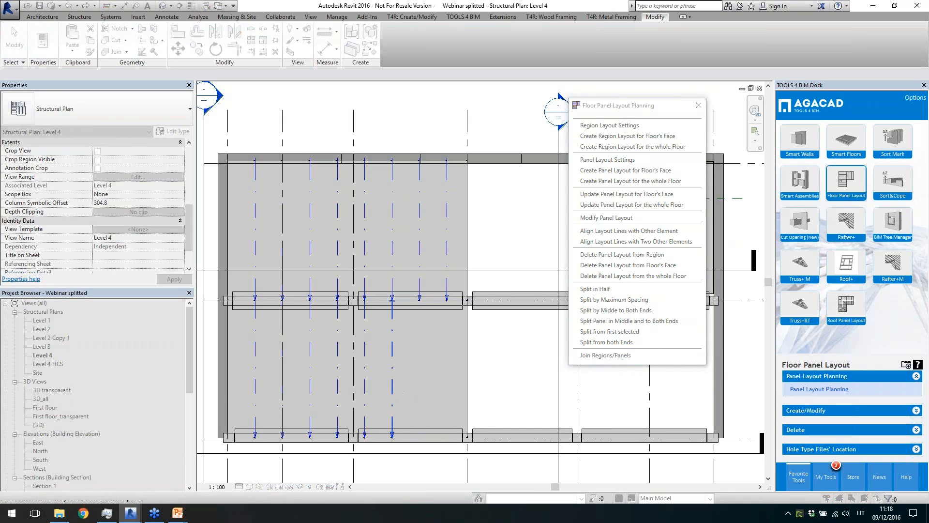
click(393, 390)
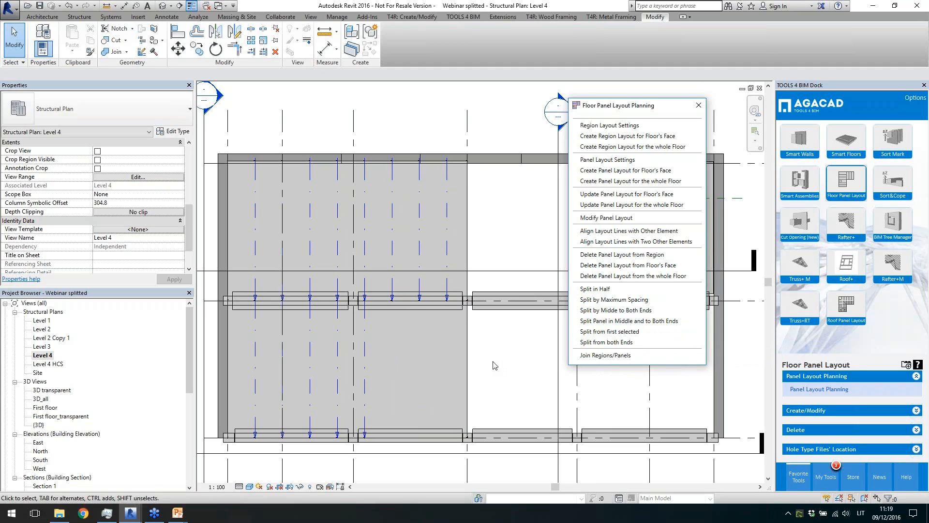
Step: Split the joined panel of the lower floor face from its middle to both ends and close the layout planning tools
click(635, 312)
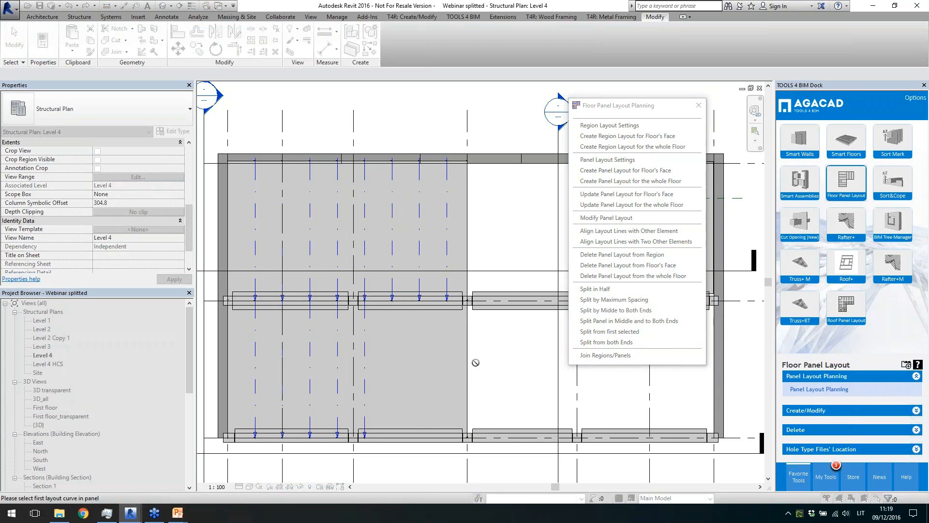
click(463, 371)
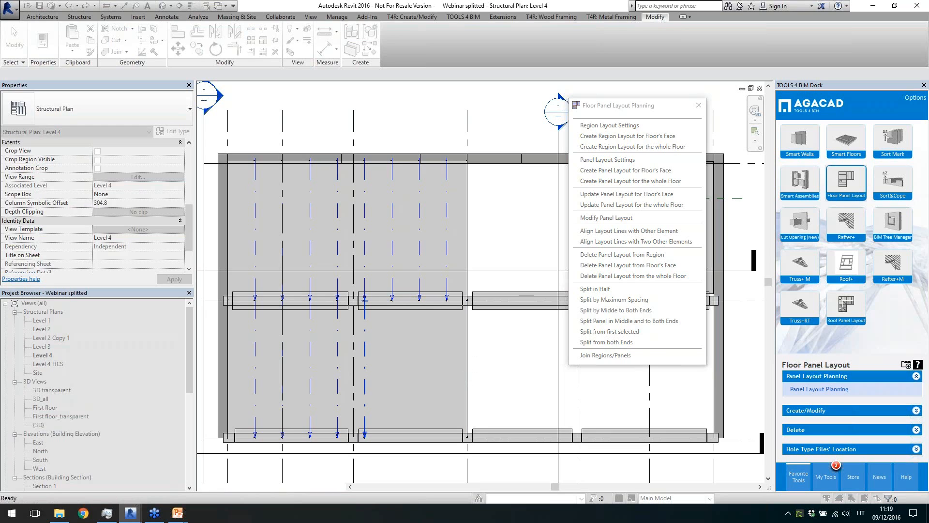
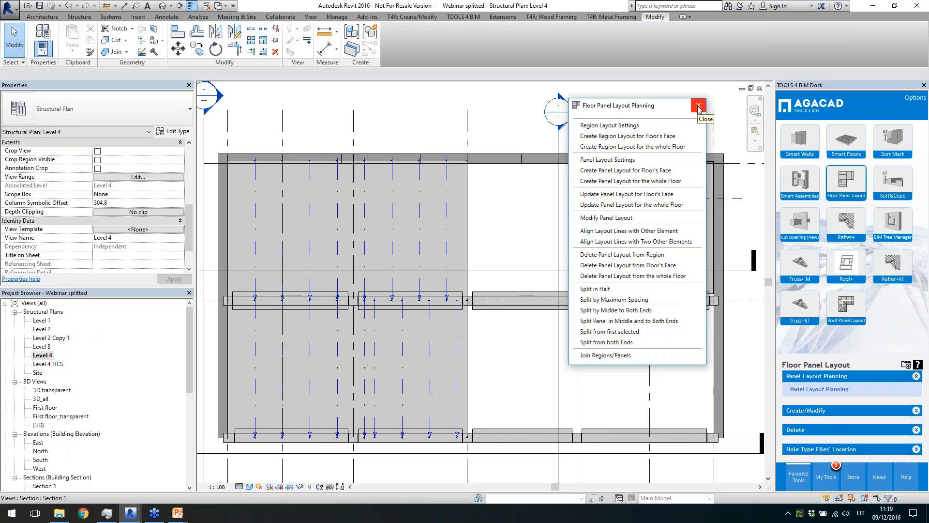
click(698, 105)
Step: In the Panel Settings, enable hole insertion, set the cast-in-place floor to Hollow core slabs 220 and save
click(798, 410)
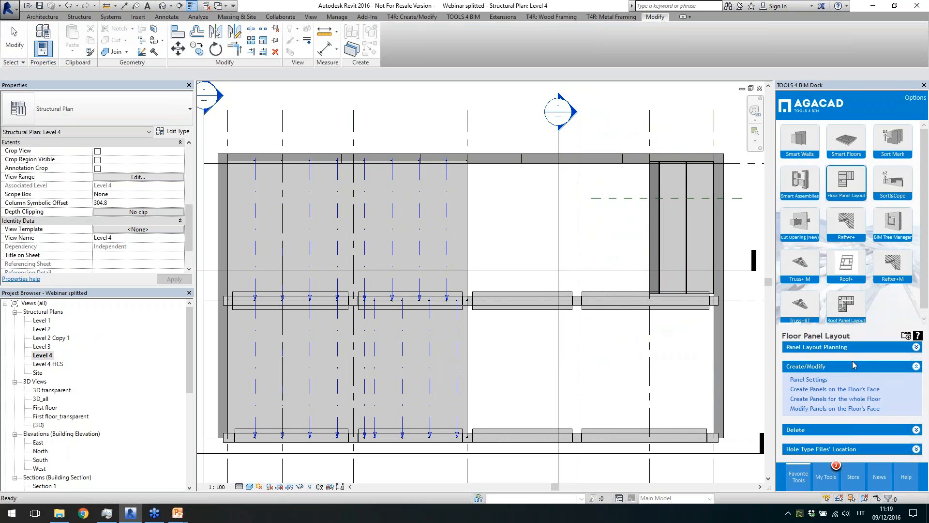
click(831, 384)
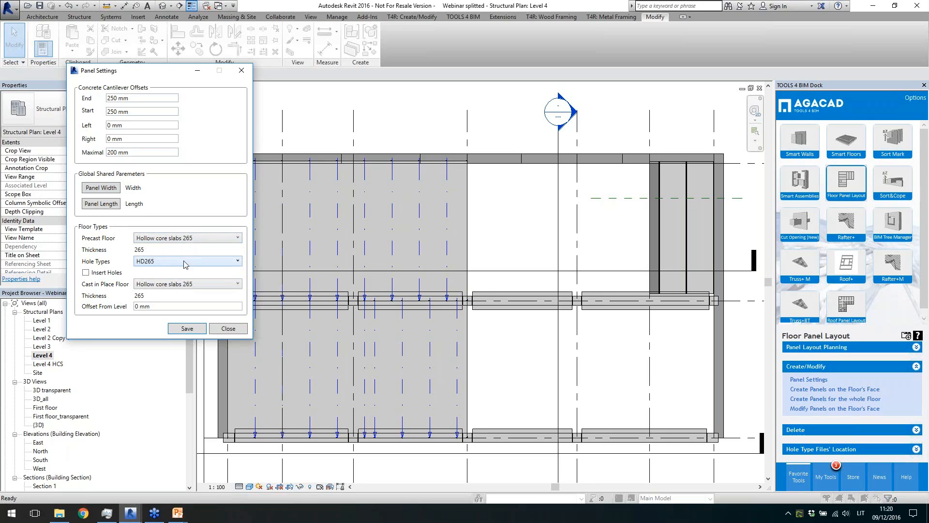
click(86, 272)
click(219, 284)
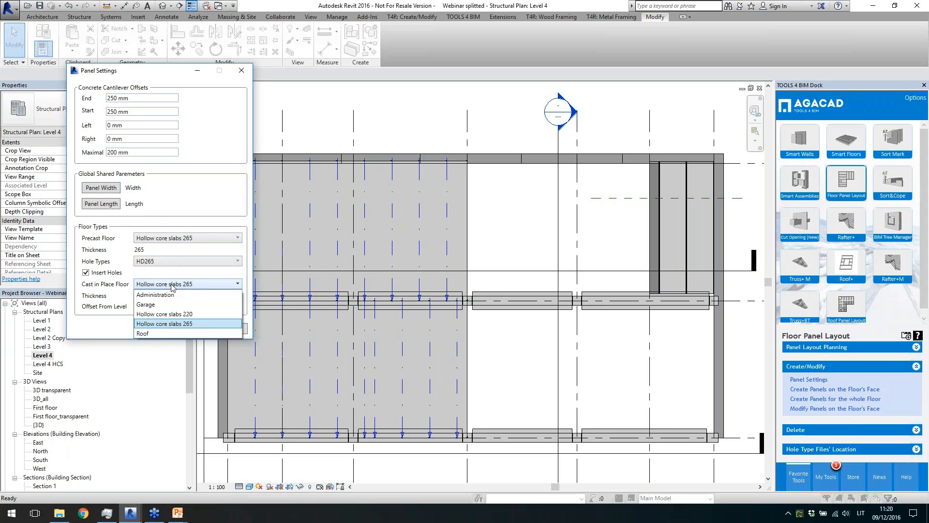
click(200, 313)
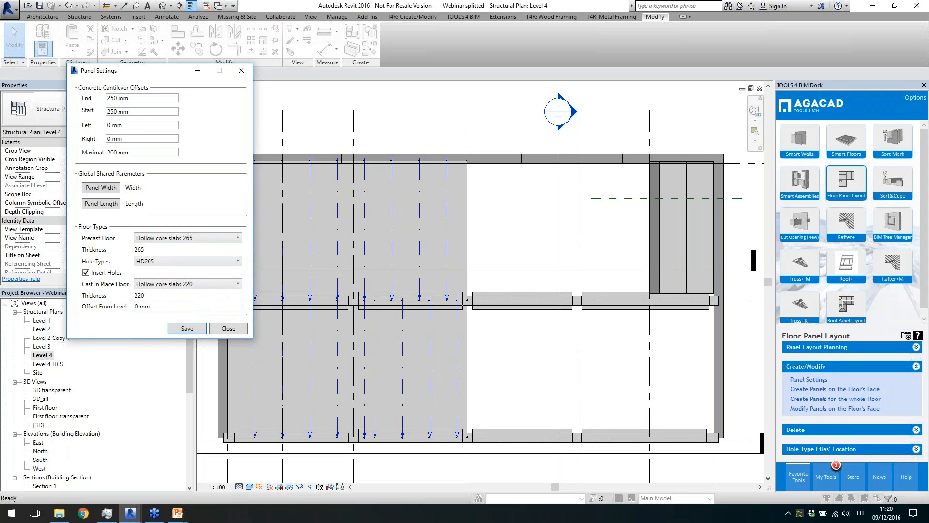
click(188, 328)
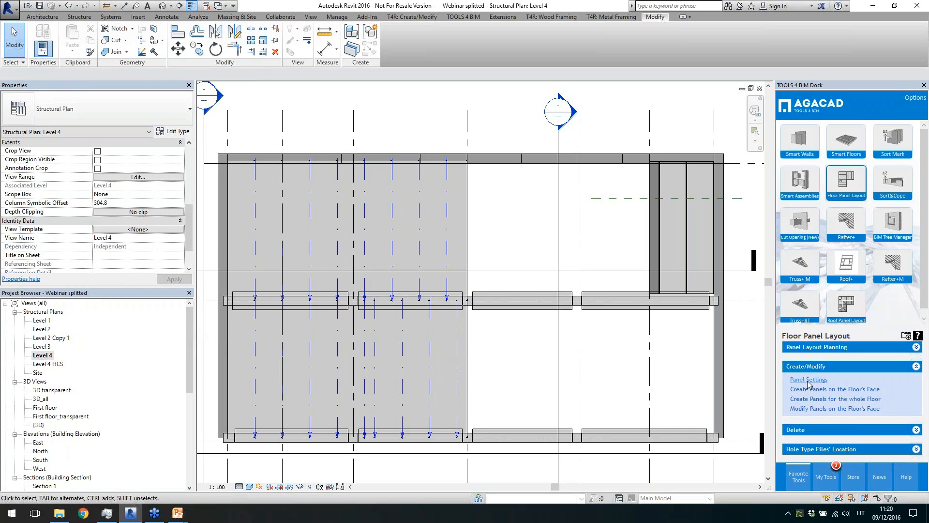
Step: Create panels for the whole Level 4 floor from the planned layout lines
click(874, 399)
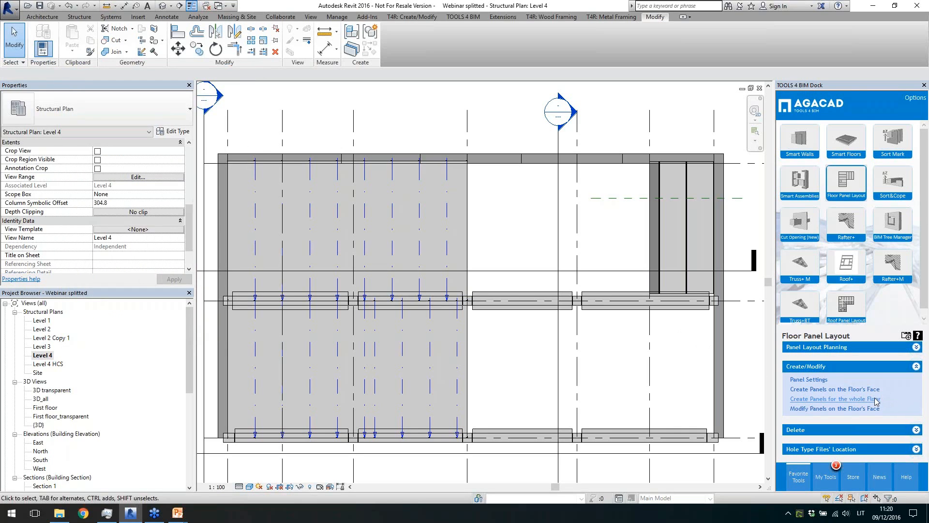
click(466, 366)
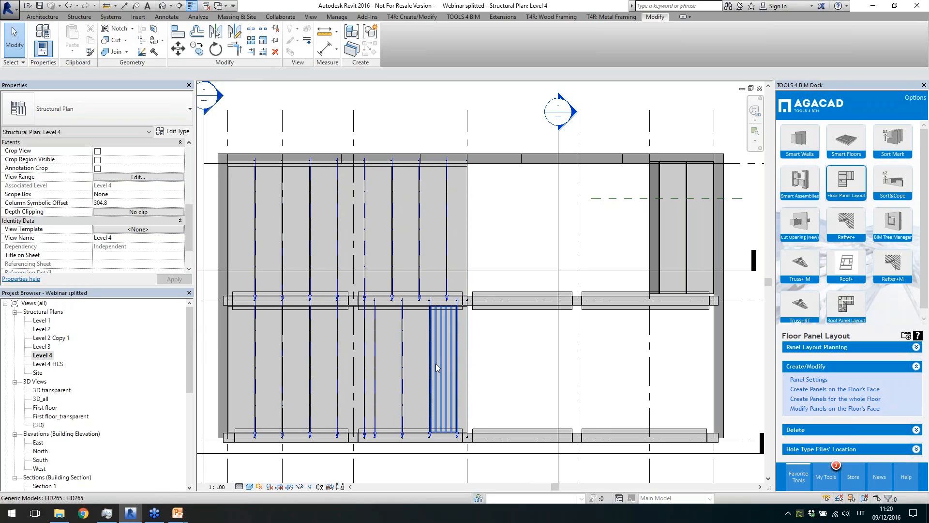
key(Tab)
click(373, 381)
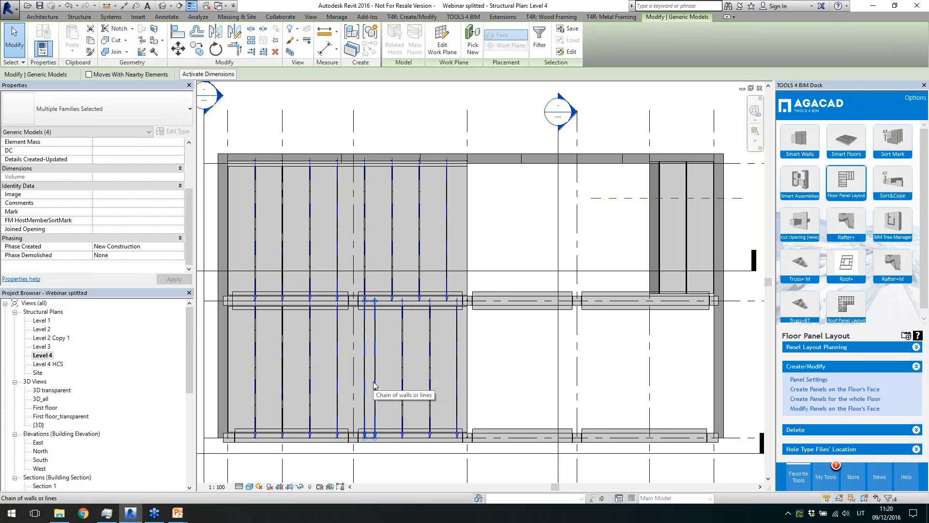
key(Escape)
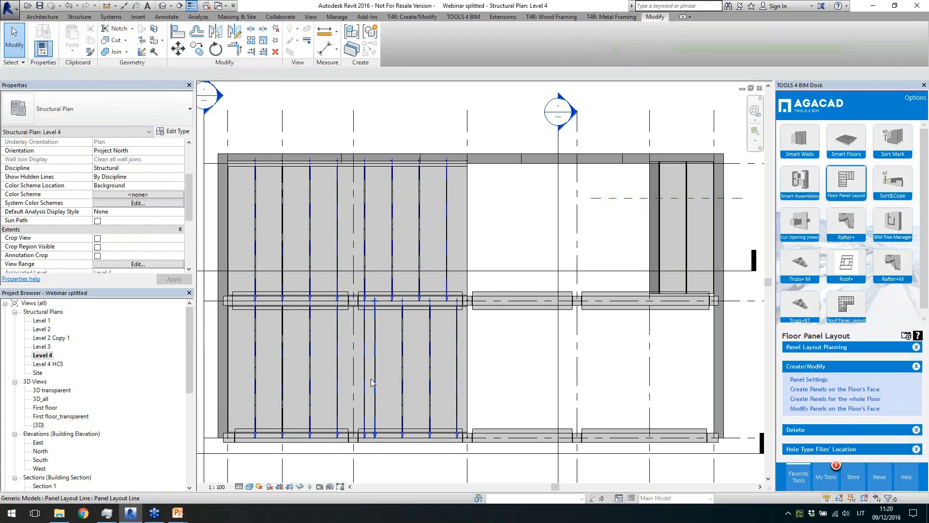
Step: Open the Level 4 HCS structural plan and check the floor types of the narrow slab and its wider neighbour in the lower row
double_click(57, 365)
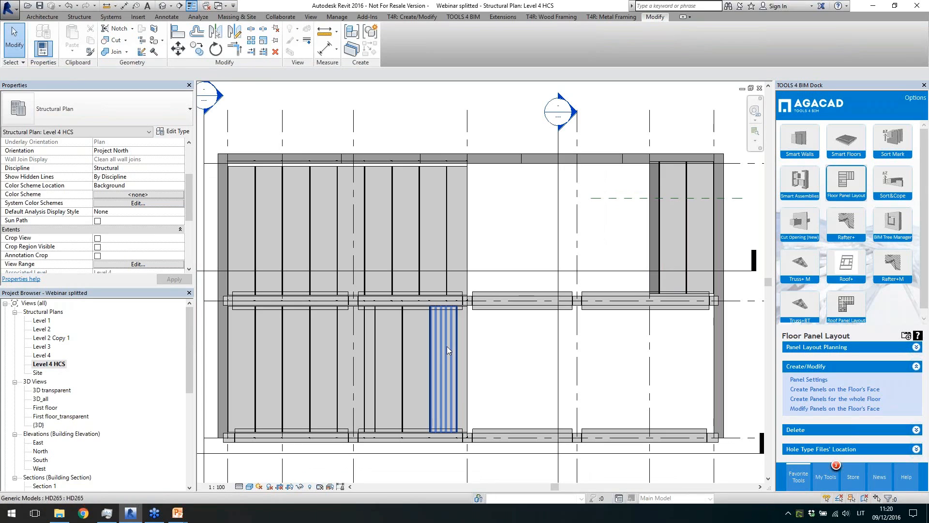
scroll(373, 405, up, 3)
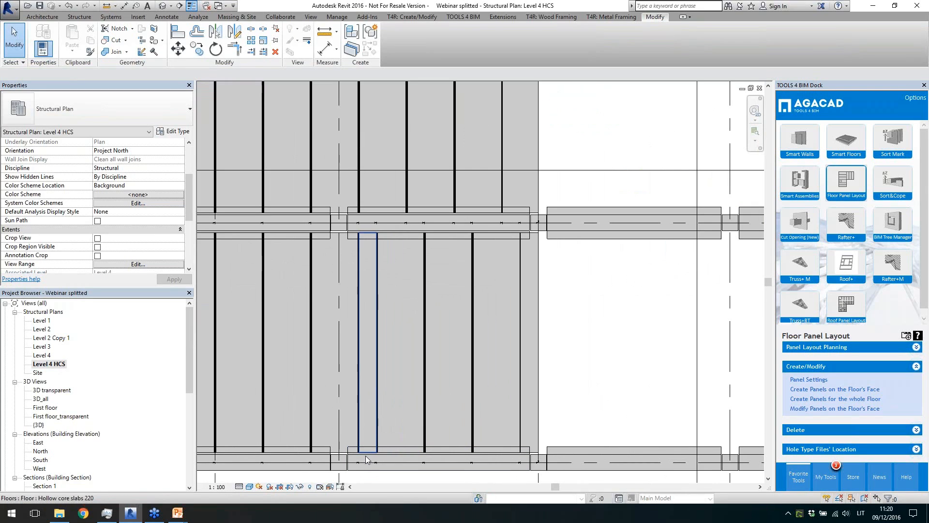
click(368, 457)
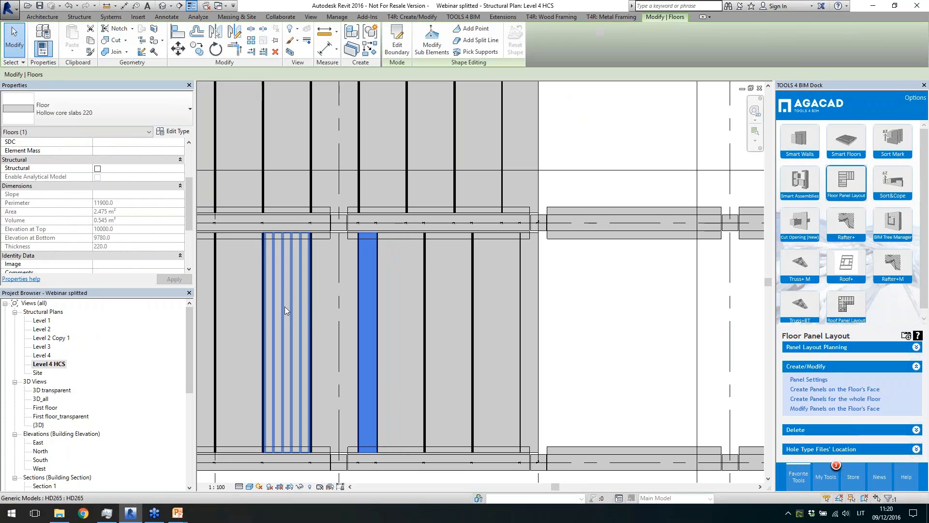
scroll(442, 315, down, 1)
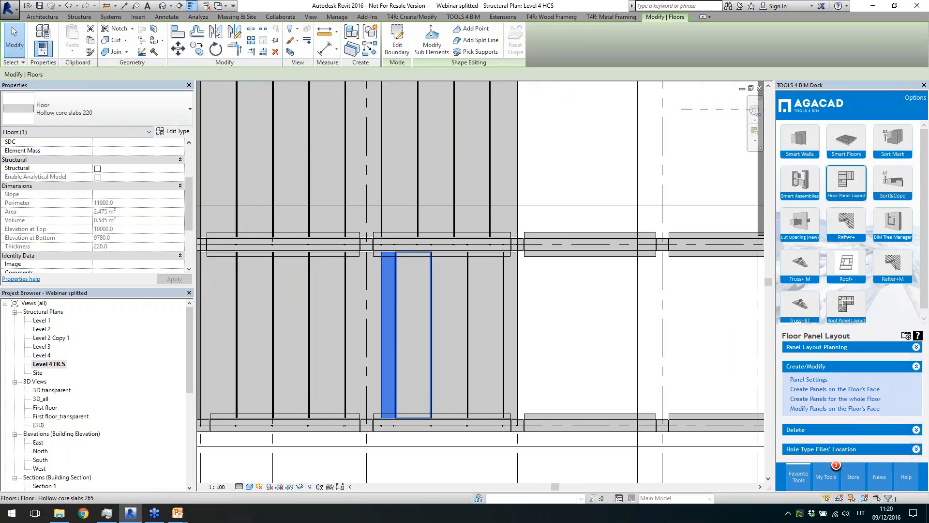
click(414, 312)
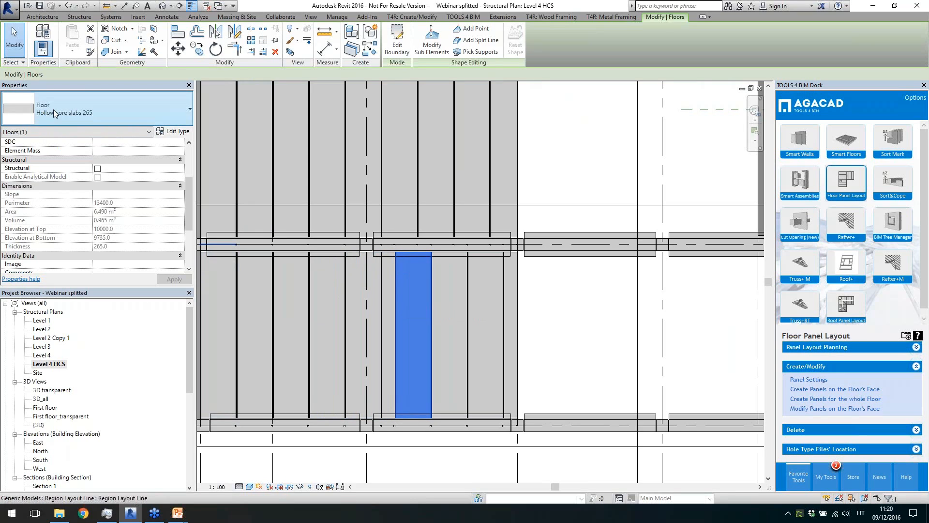
scroll(469, 266, down, 2)
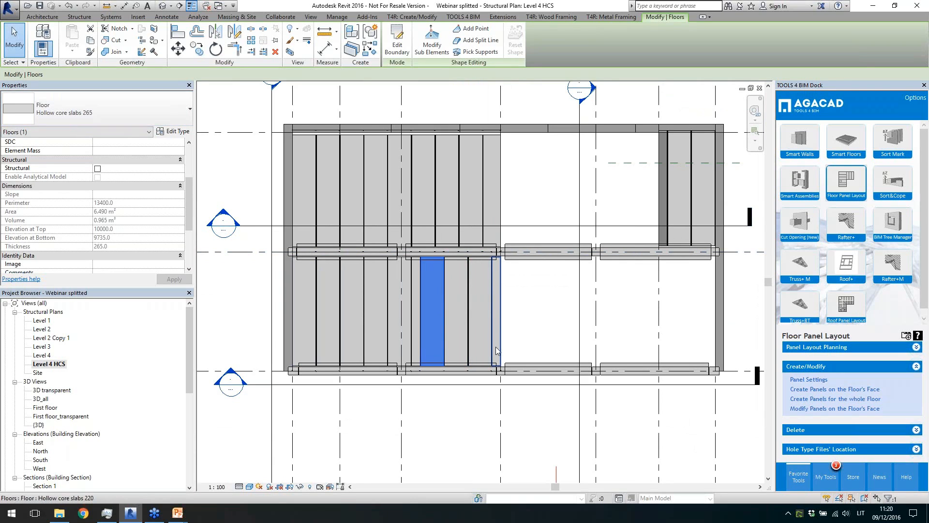
key(Escape)
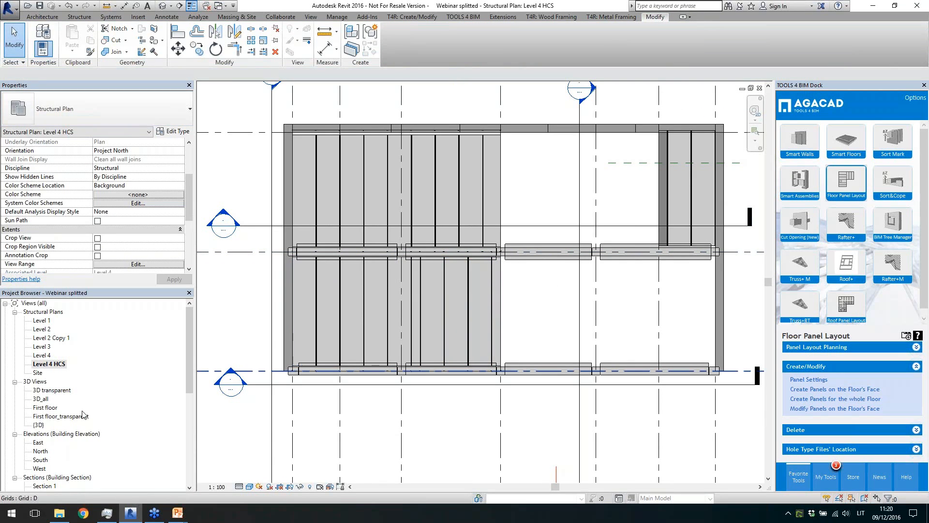
Step: Open the {3D} view and examine the newly created Level 4 floor panels and the whole building
double_click(43, 424)
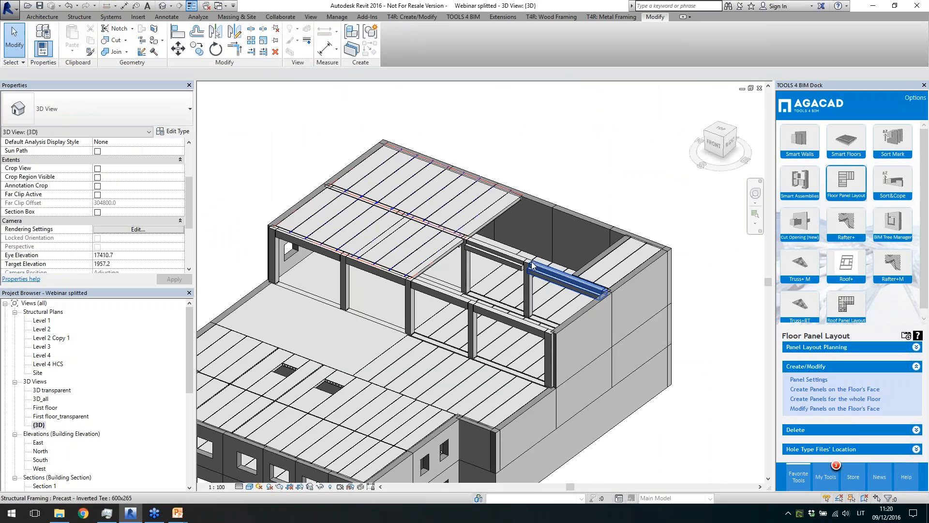
scroll(287, 218, up, 2)
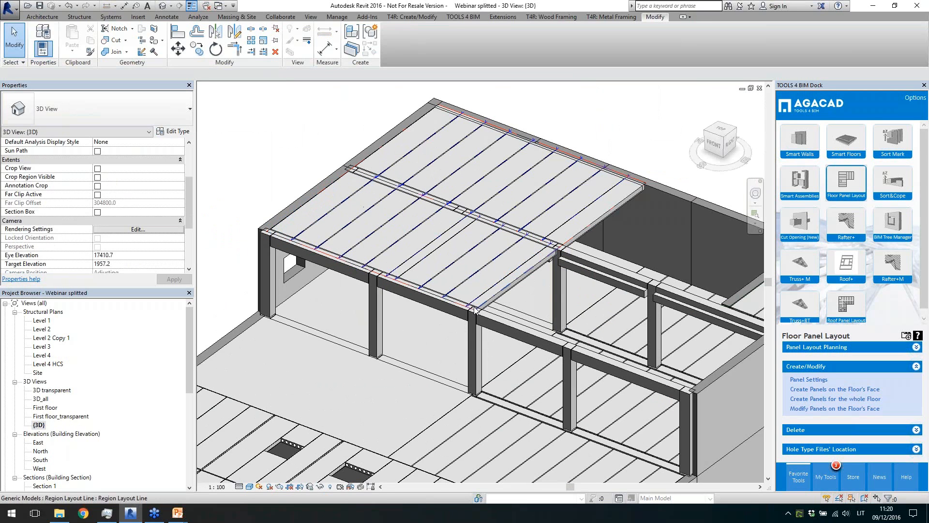
scroll(487, 304, down, 3)
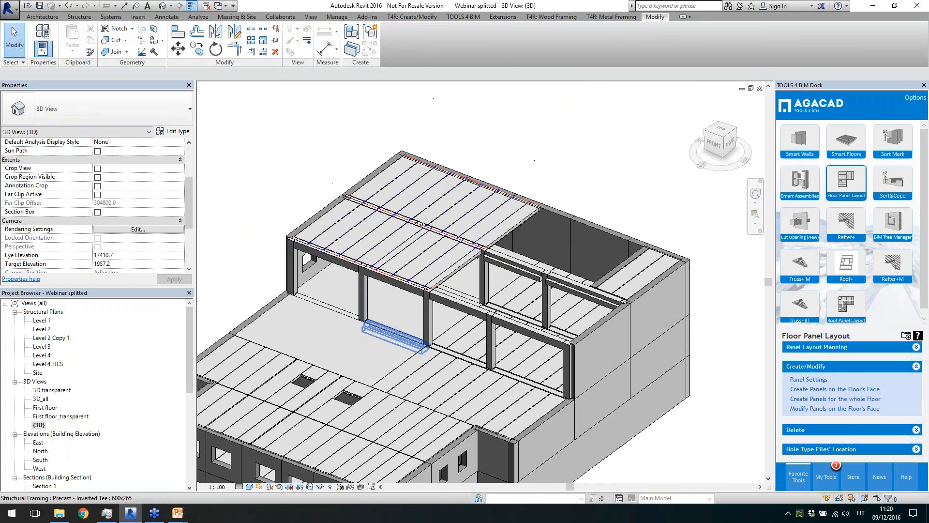
scroll(616, 359, down, 2)
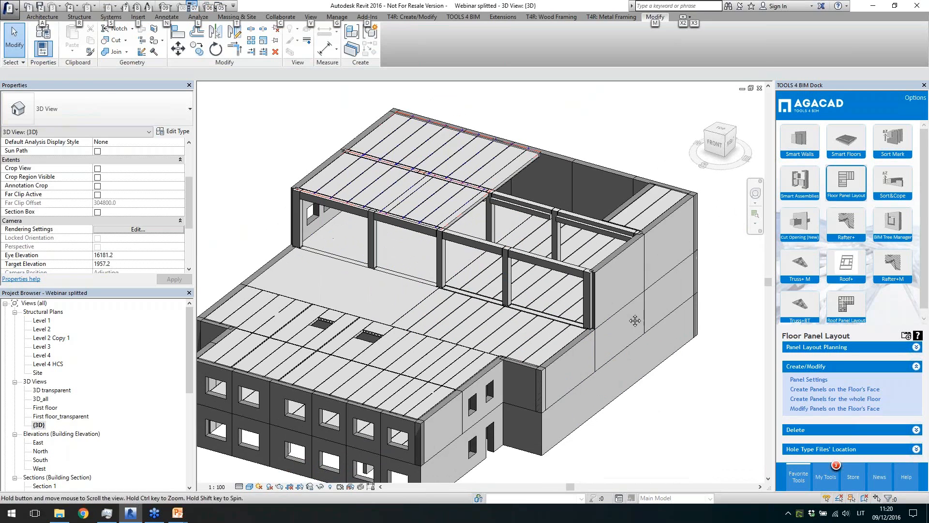
scroll(397, 208, up, 5)
key(alt)
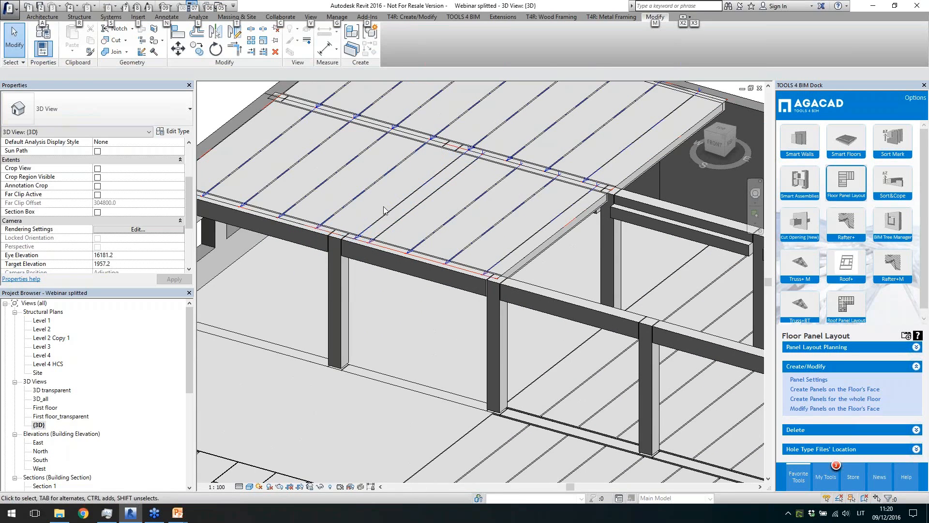
scroll(432, 202, down, 5)
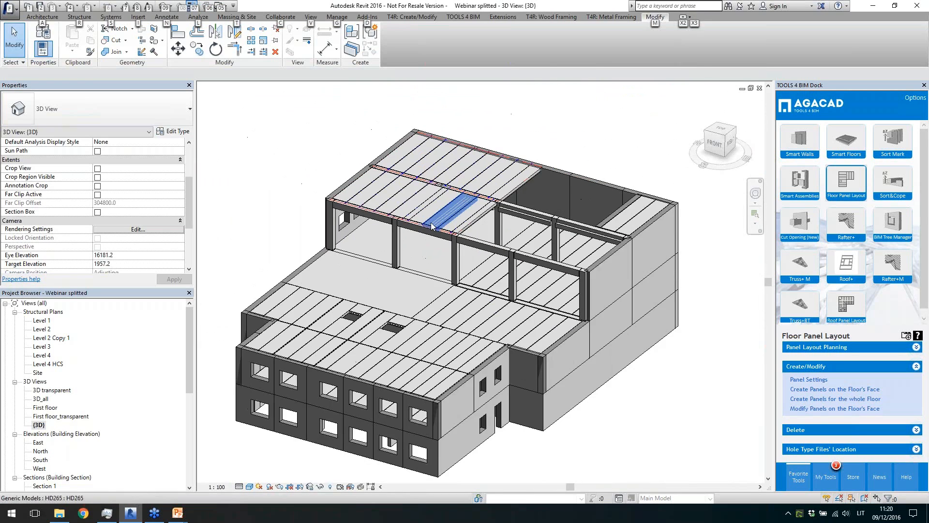
middle_drag(661, 390, 641, 381)
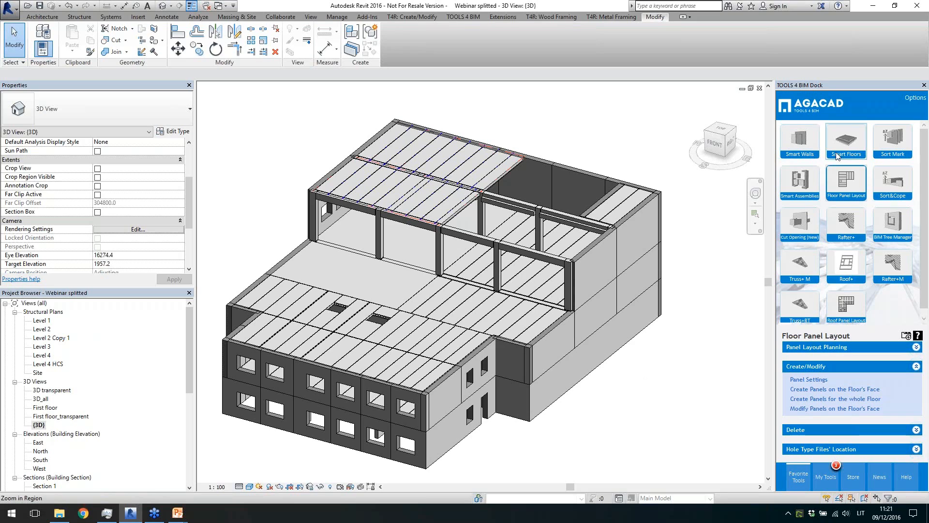
Step: Detach the Smart Details tools of T4R: Create/Modify so they float over the 3D view
click(414, 17)
drag(187, 64, 439, 146)
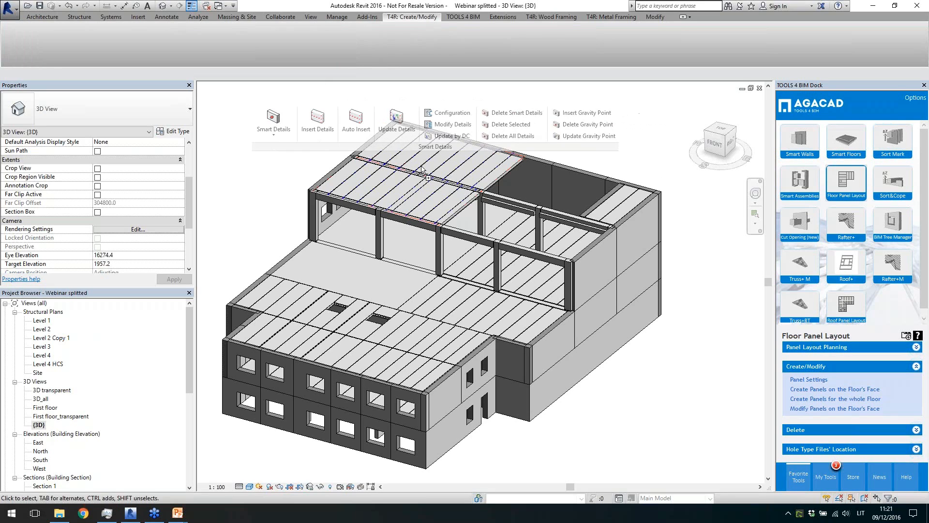
Step: Insert smart details into the third ground-floor Sandwich 430 wall of the front facade using the SW_R_Wall_HCS_support_L_Wall configuration
shift+middle_drag(477, 443, 519, 417)
key(alt)
shift+middle_drag(484, 290, 479, 294)
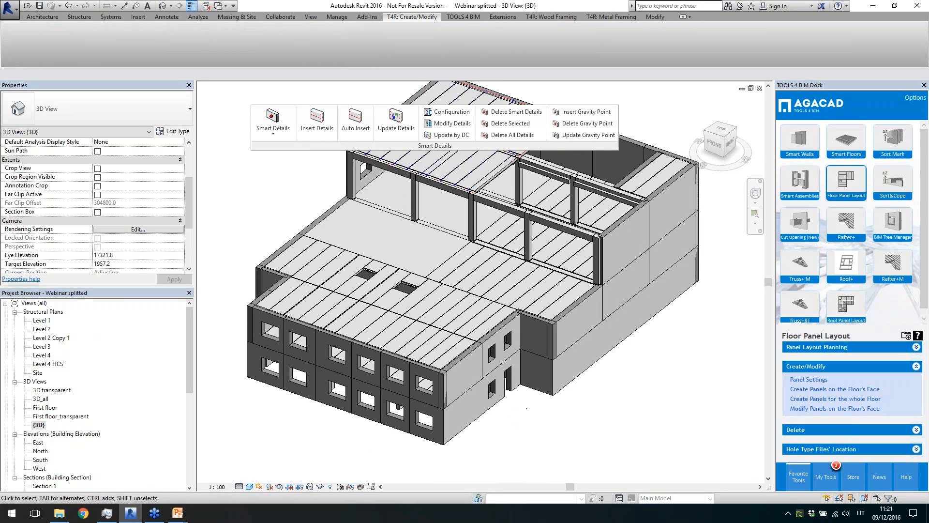
scroll(305, 426, up, 2)
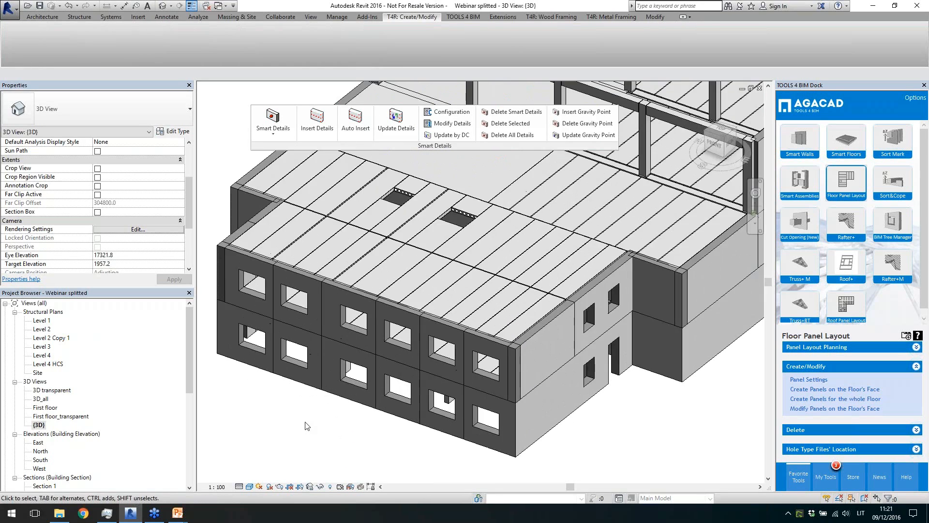
click(348, 399)
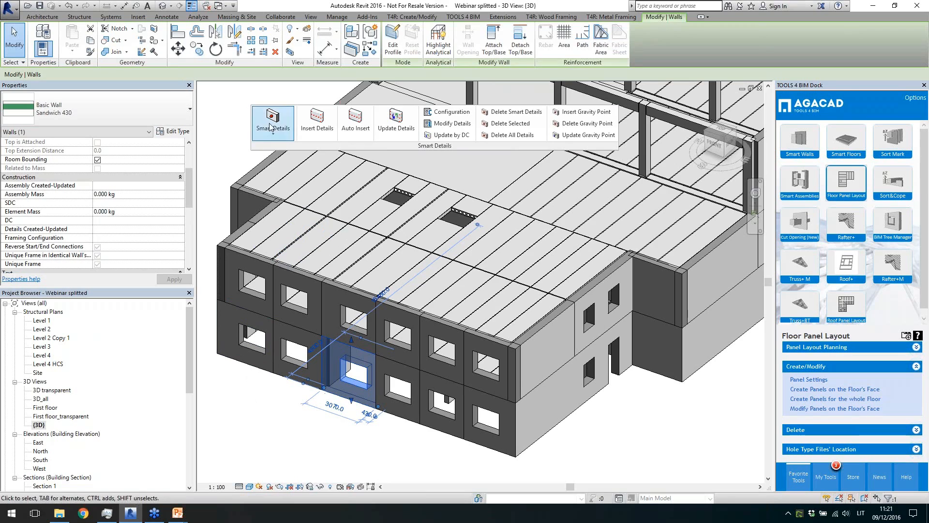
click(305, 130)
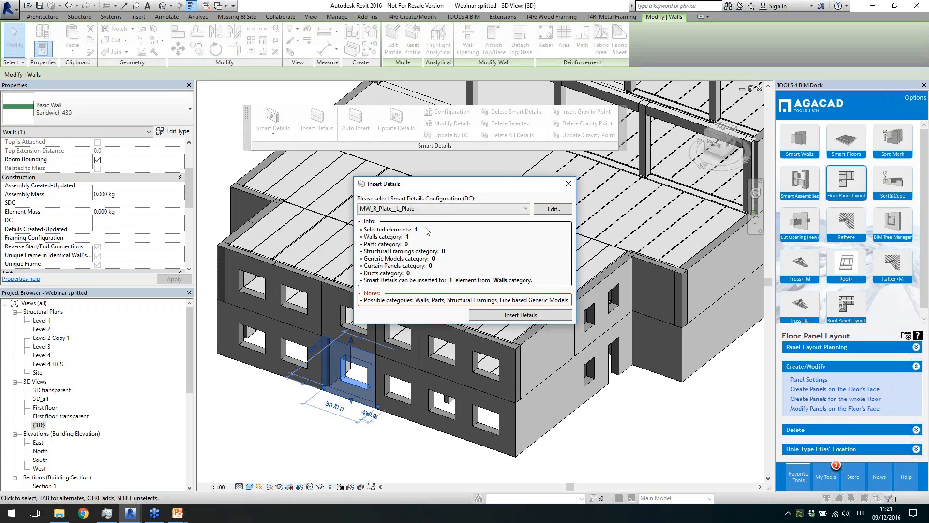
click(439, 209)
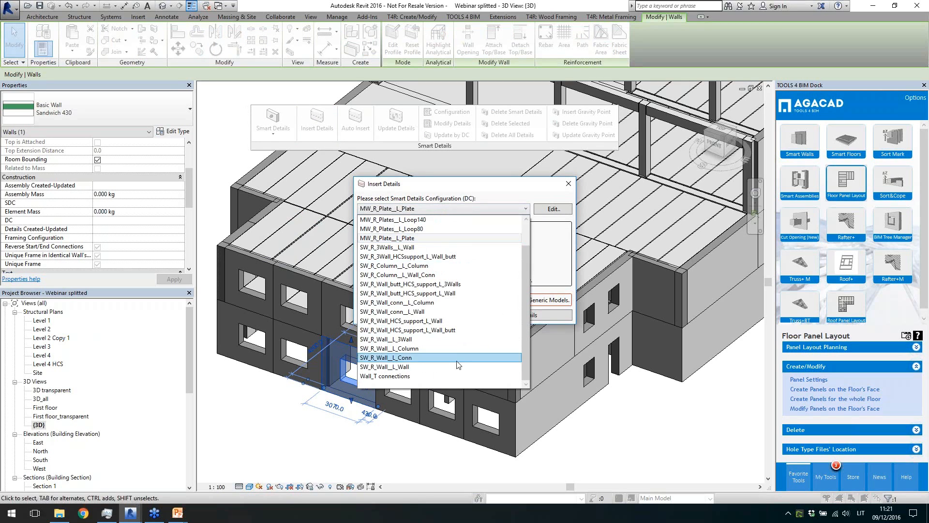
click(467, 321)
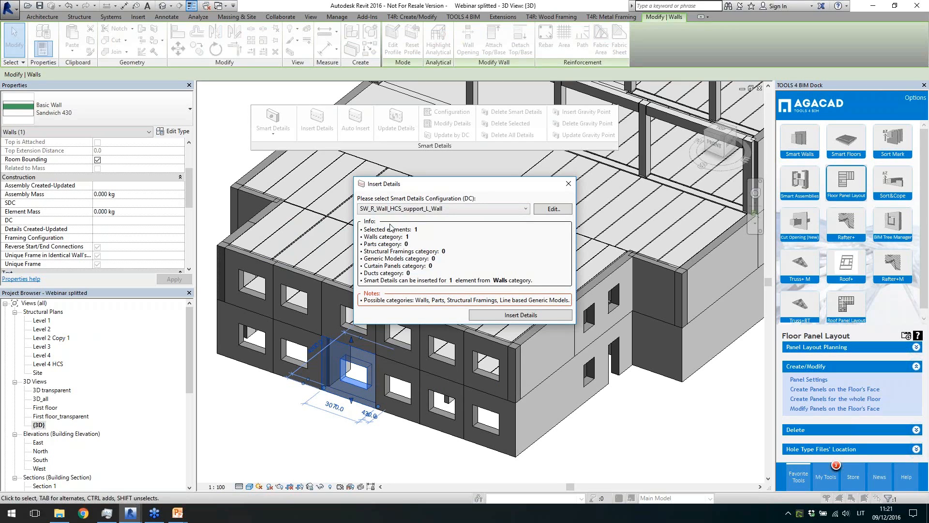
click(494, 315)
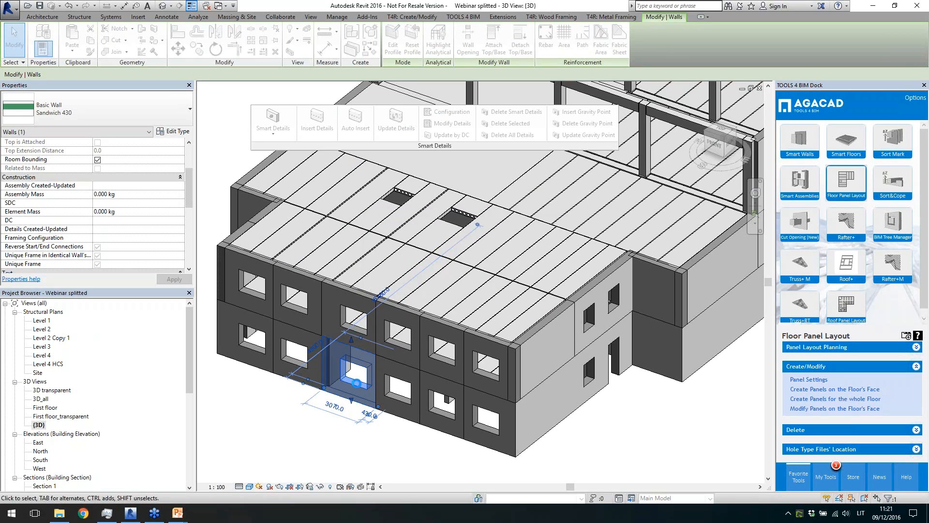
click(315, 434)
Step: Open the First floor_transparent 3D view and examine the details inside the ground-floor sandwich wall from an angle
scroll(319, 429, up, 3)
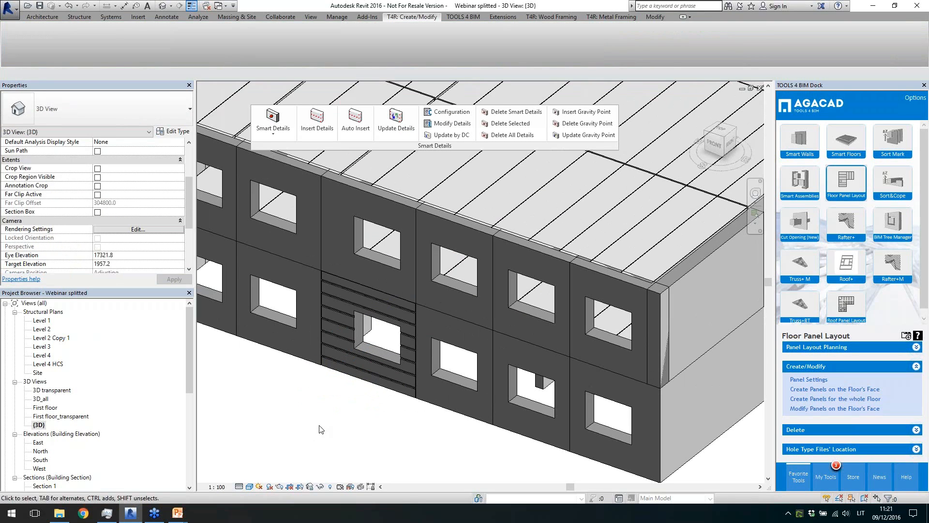
double_click(58, 416)
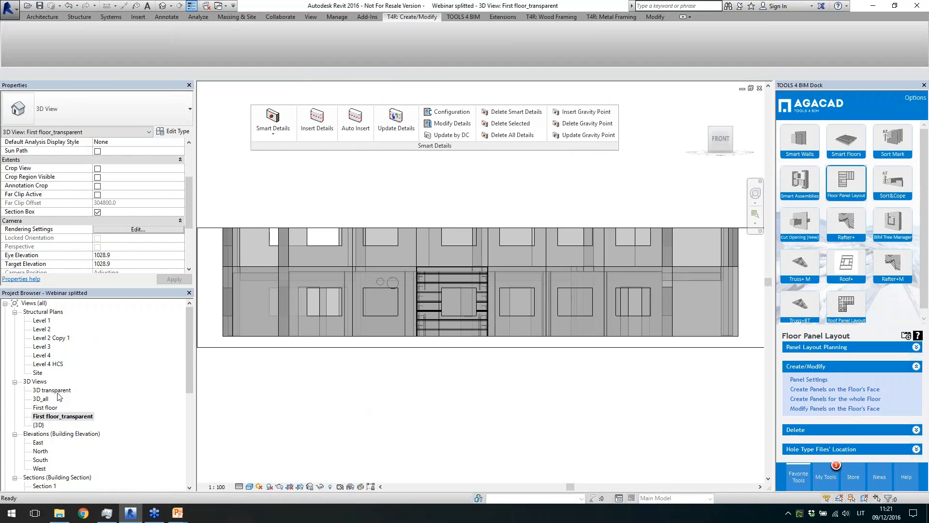
shift+middle_drag(487, 373, 378, 426)
middle_drag(378, 426, 462, 380)
key(alt)
scroll(452, 439, up, 5)
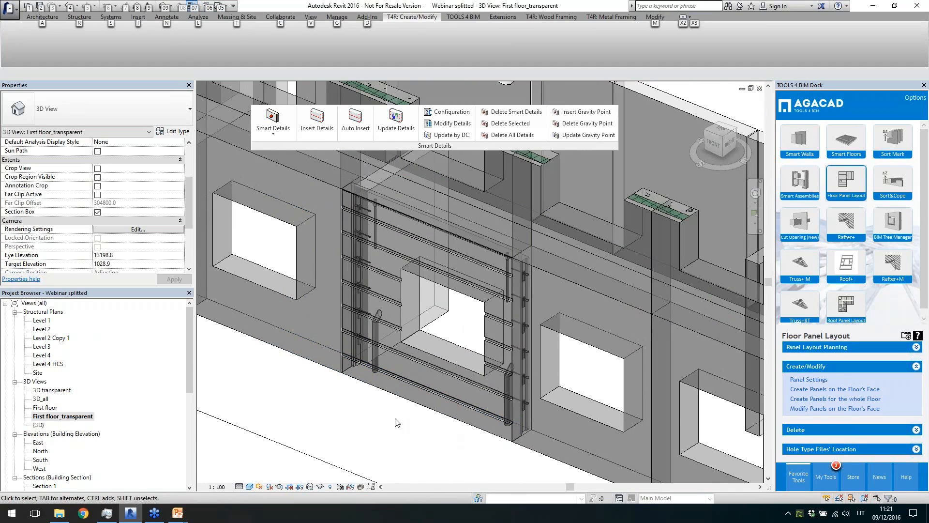
Step: Check the types of the wall's bottom horizontal trapeze cut and its upper vertical fixing
click(393, 378)
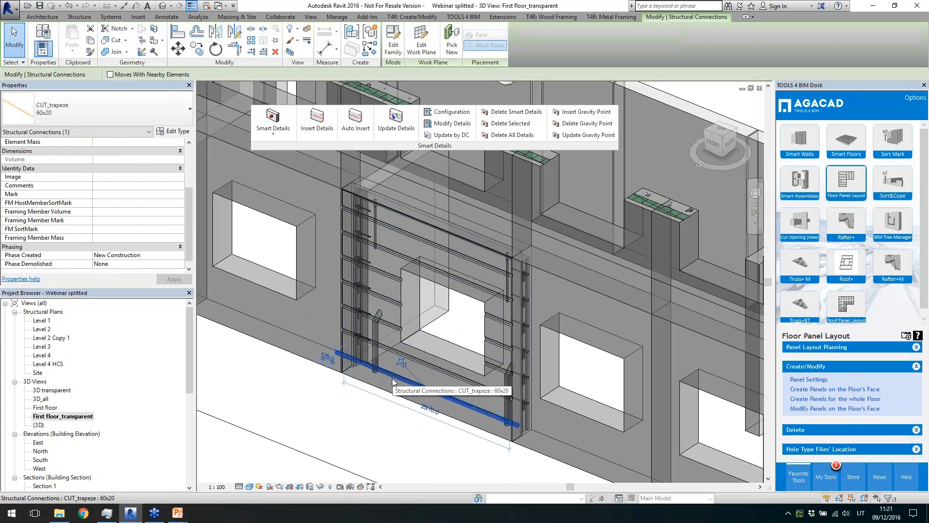
ctrl+click(390, 352)
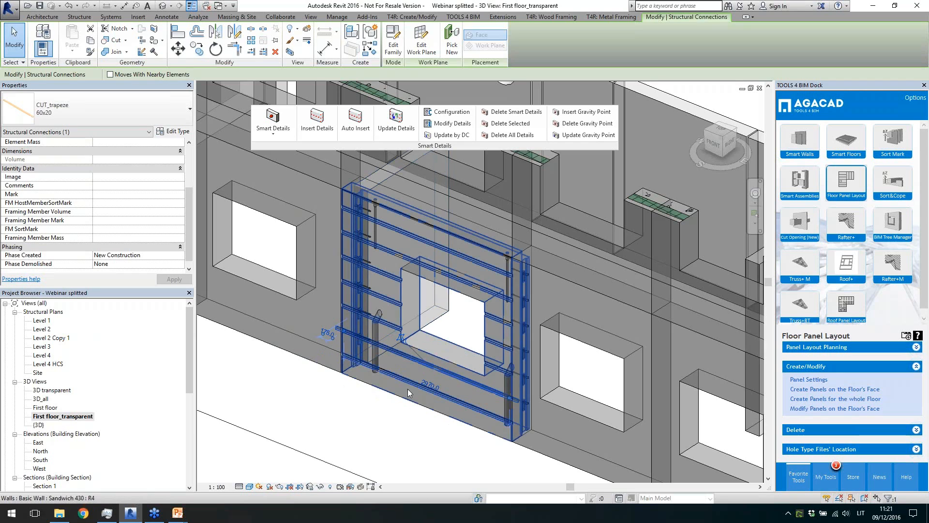
click(397, 412)
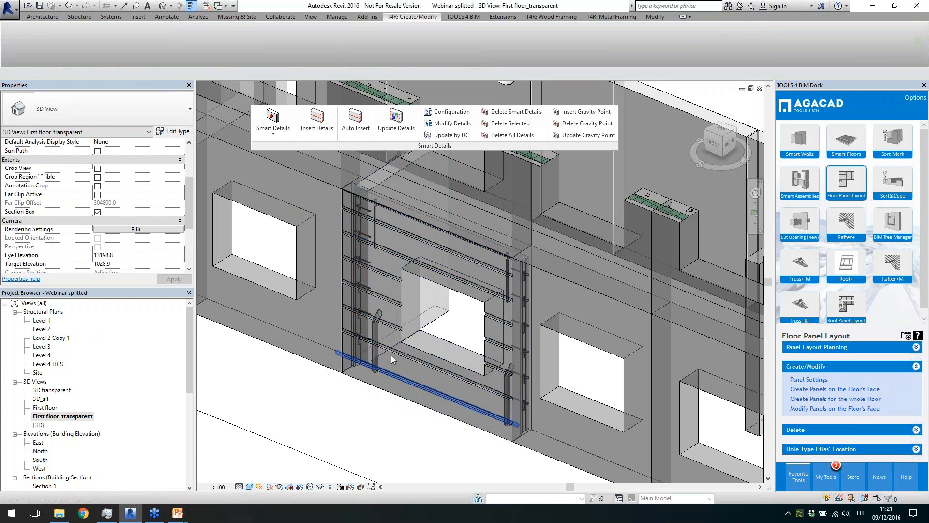
click(377, 231)
shift+middle_drag(376, 231, 390, 205)
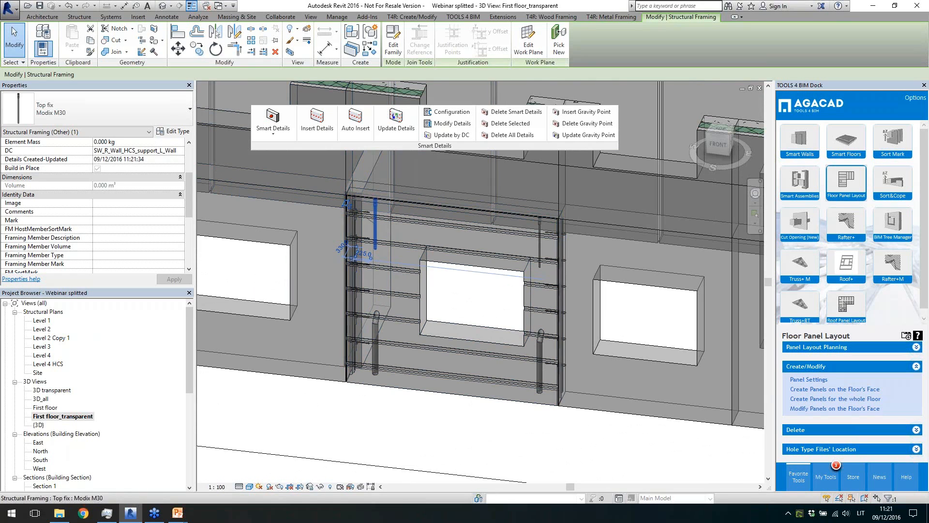
Step: Inspect the vertical sandwich end cut and the connection details at the wall's lower corner up close
shift+middle_drag(511, 257, 412, 320)
scroll(350, 347, up, 3)
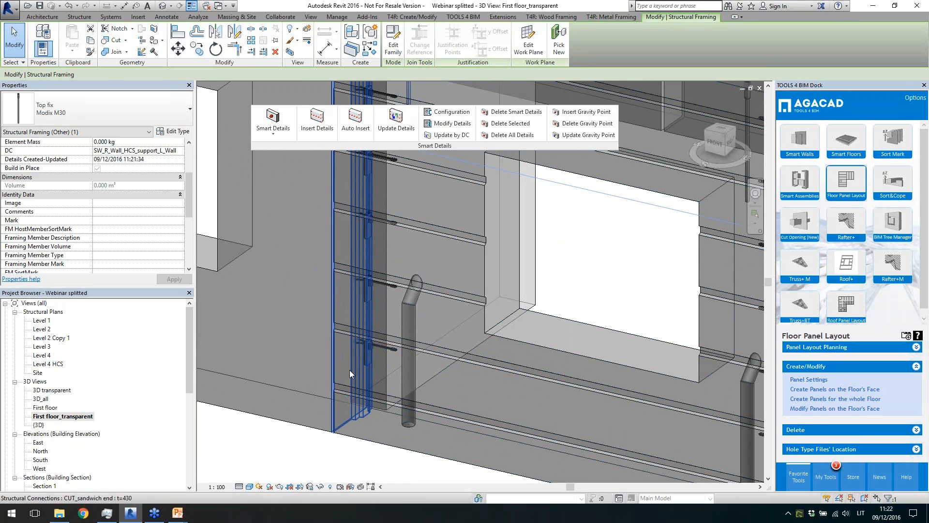
click(350, 370)
scroll(350, 371, down, 1)
shift+middle_drag(426, 366, 442, 372)
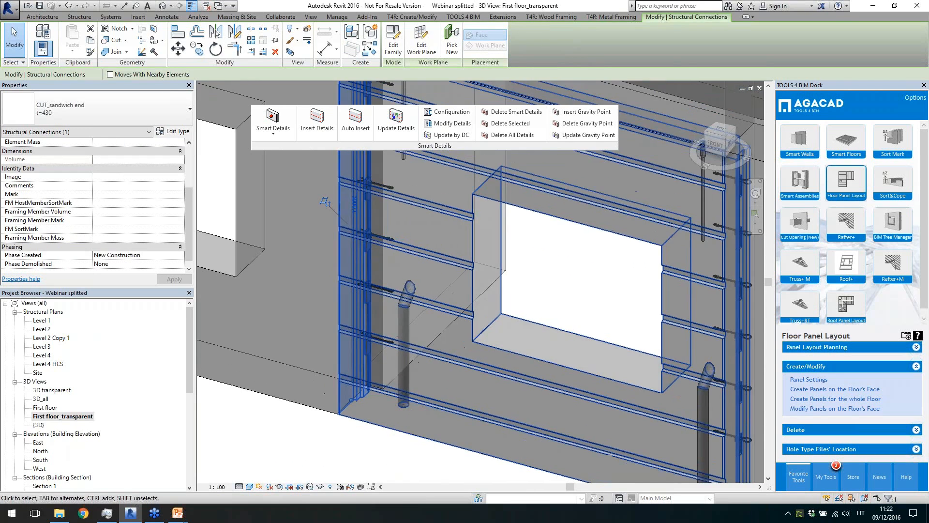
scroll(356, 422, up, 2)
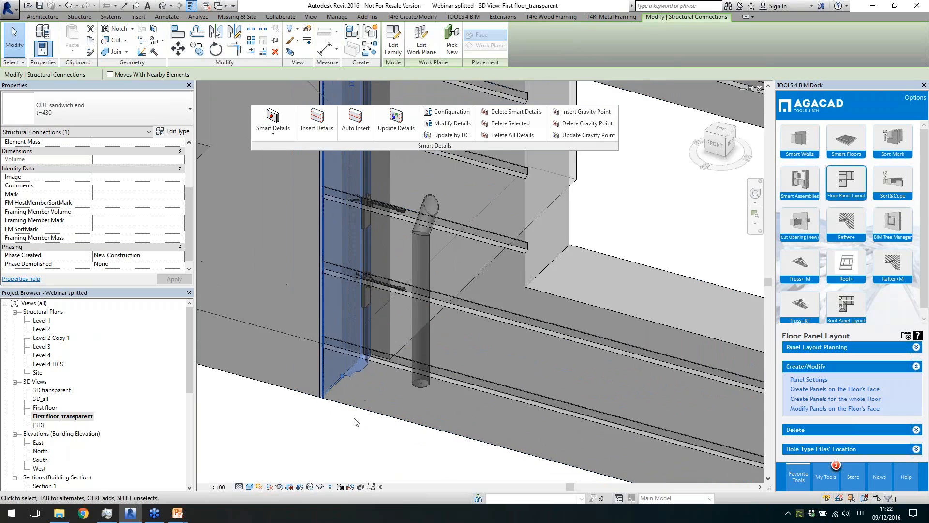
scroll(355, 422, down, 3)
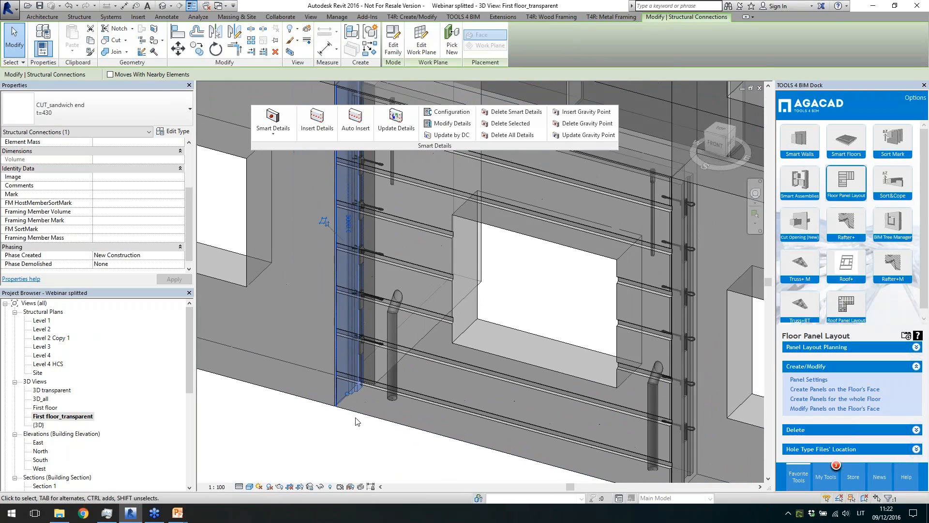
Step: Check the types of the embedded loop in the wall's vertical end and the rectangular cut along its top, viewing them from several angles
click(376, 300)
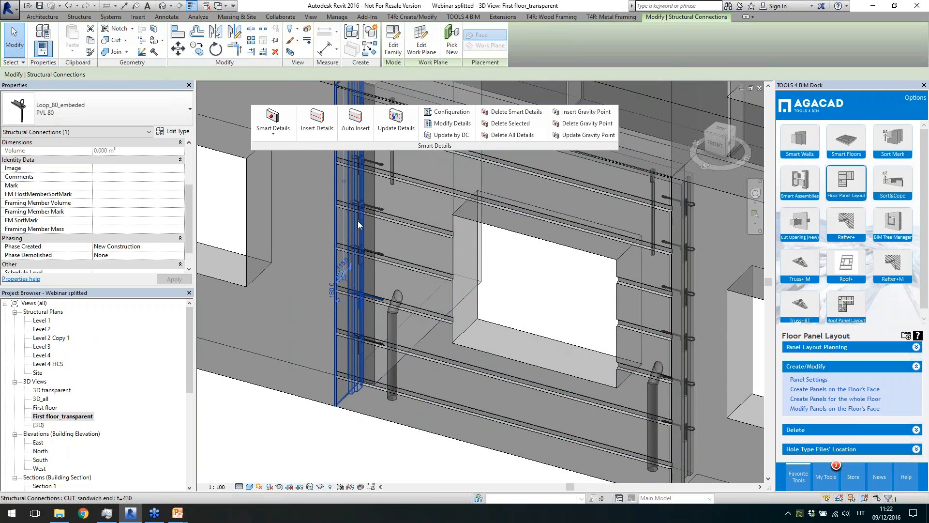
scroll(358, 221, down, 2)
scroll(366, 217, down, 1)
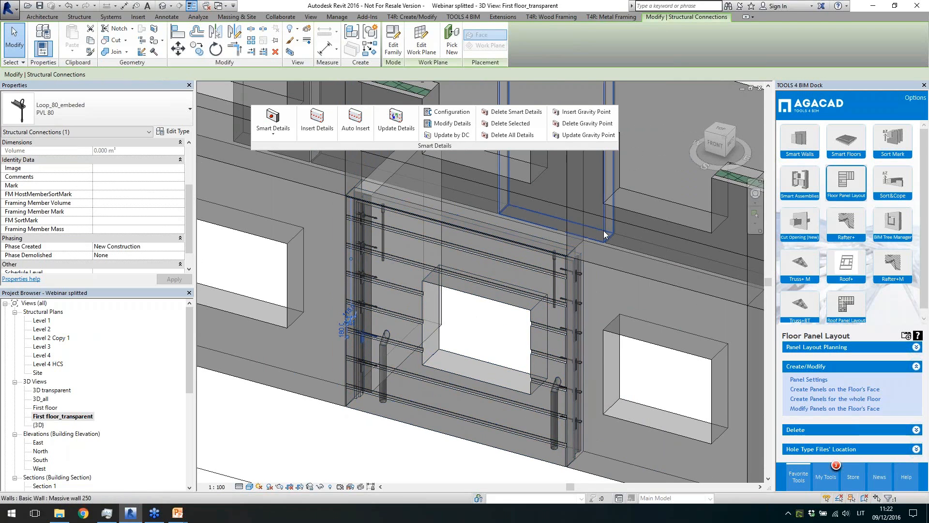
click(584, 254)
scroll(531, 298, down, 1)
shift+middle_drag(588, 334, 647, 266)
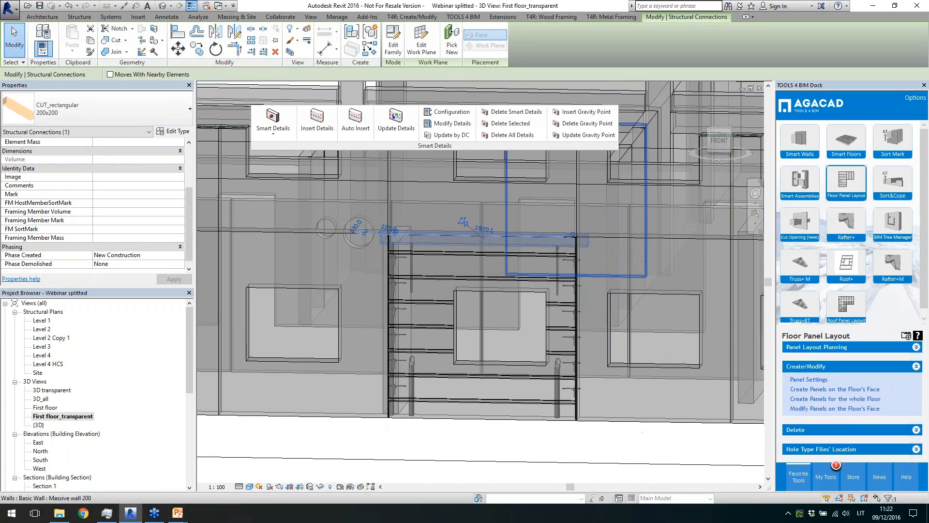
shift+middle_drag(574, 278, 505, 338)
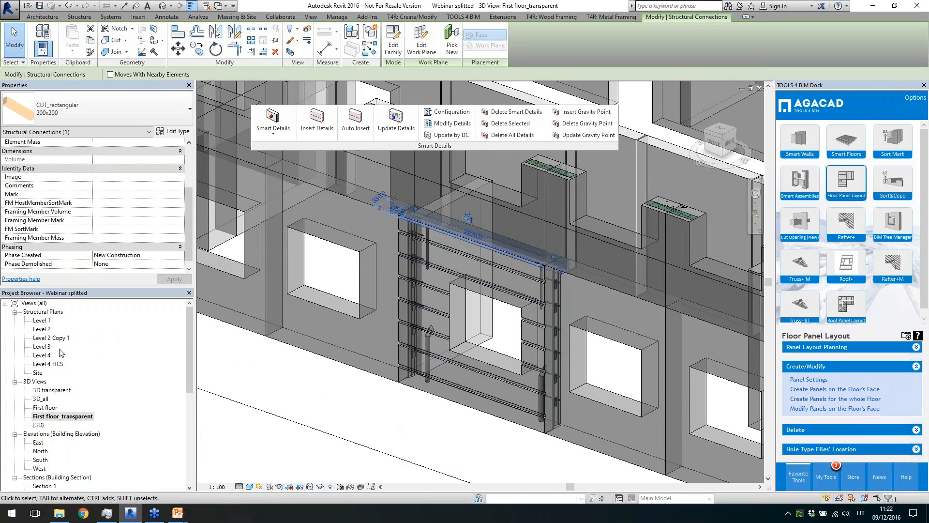
Step: Open the Level 1 structural plan at the front facade wall that already contains smart details, with nothing selected
double_click(43, 320)
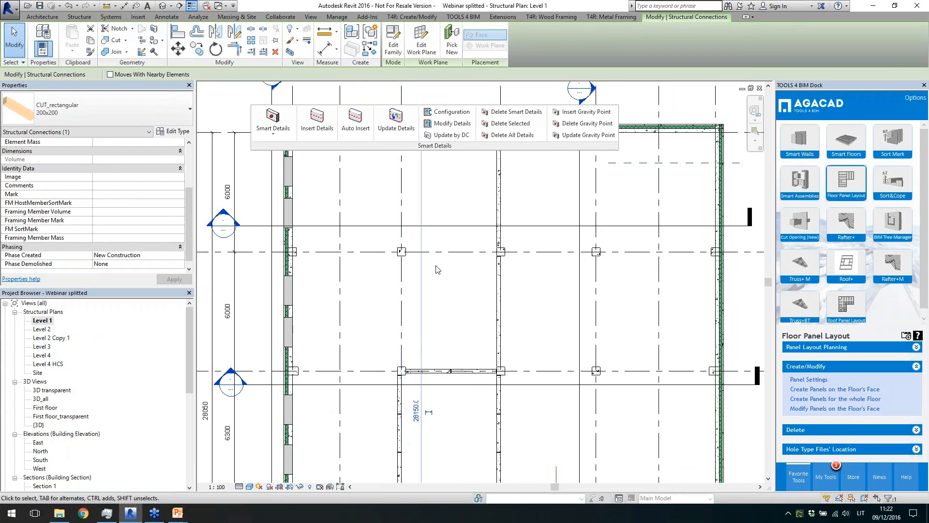
scroll(436, 269, down, 3)
scroll(554, 371, up, 8)
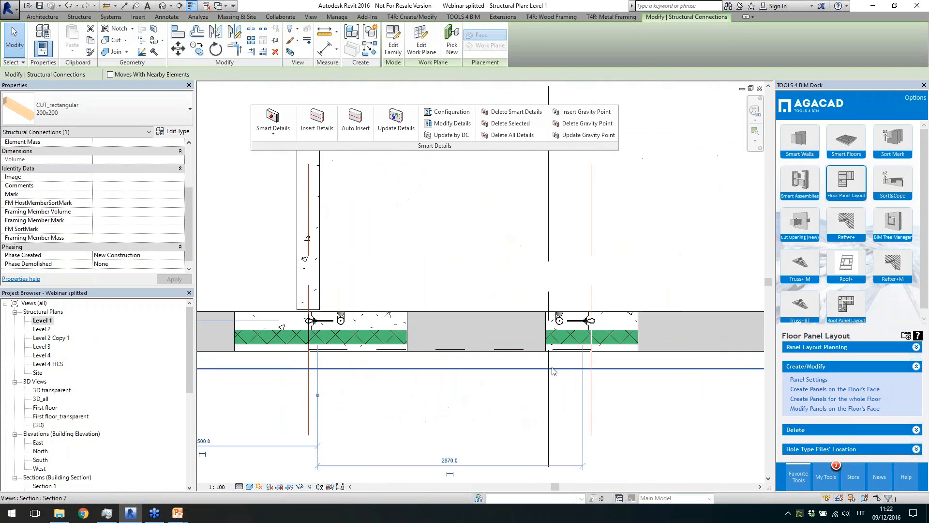
click(363, 381)
scroll(321, 344, up, 1)
scroll(533, 334, down, 2)
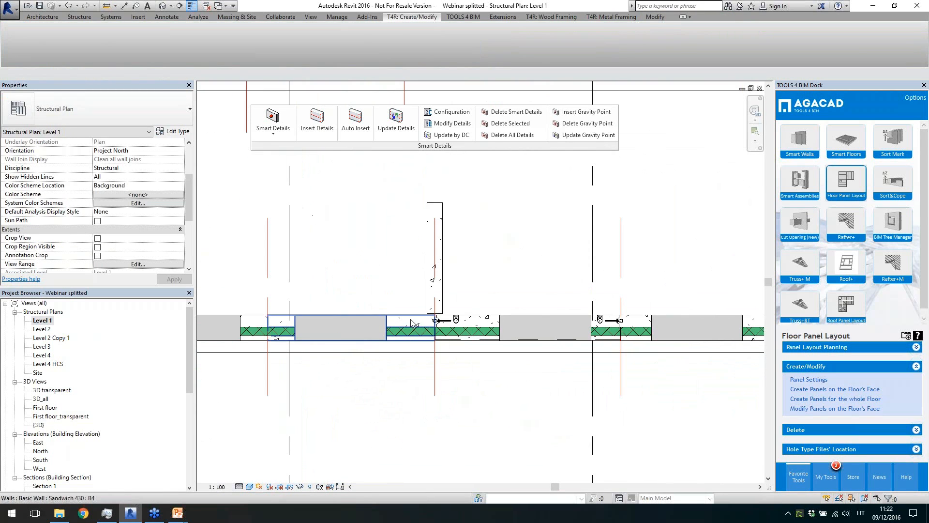
Step: Insert SW_R_Wall_HCS_support_L_Wall smart details into the Sandwich 430 wall left of the detailed wall and the two walls right of it
click(406, 323)
scroll(411, 300, down, 2)
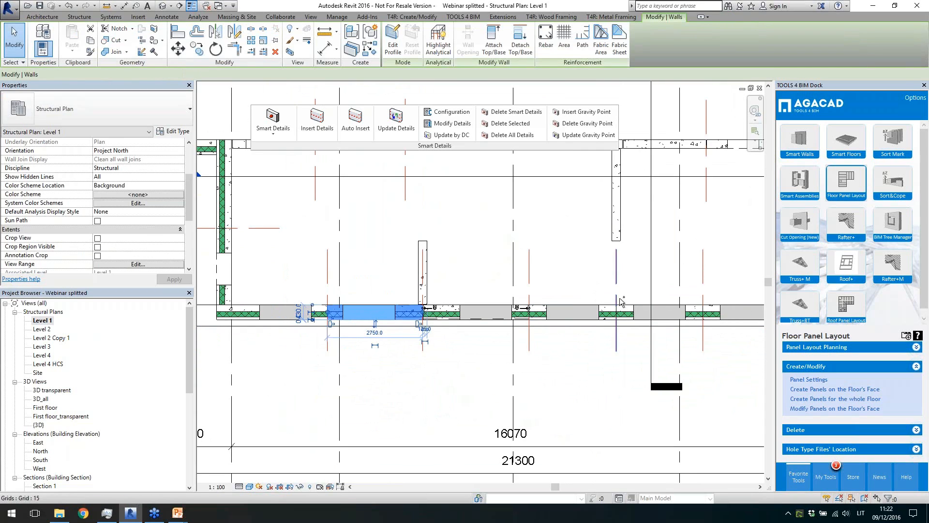
ctrl+click(610, 311)
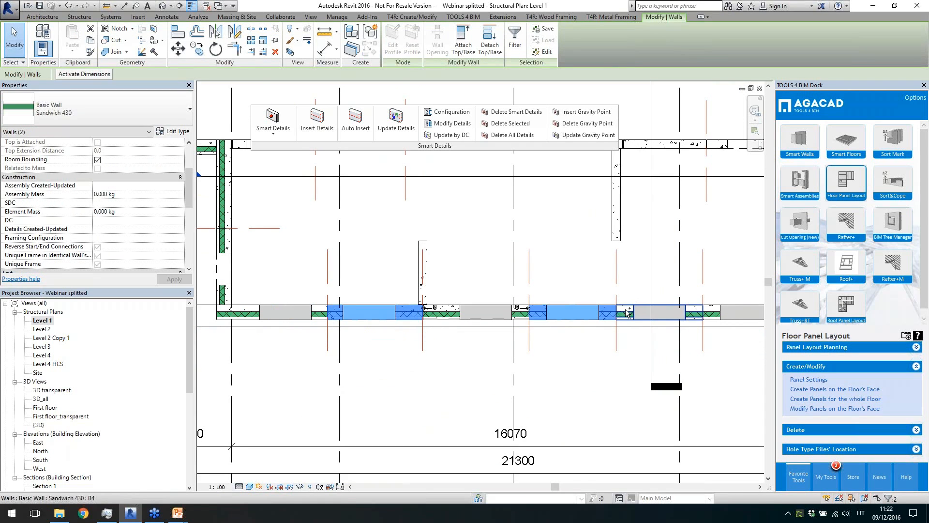
ctrl+click(628, 313)
scroll(688, 329, up, 1)
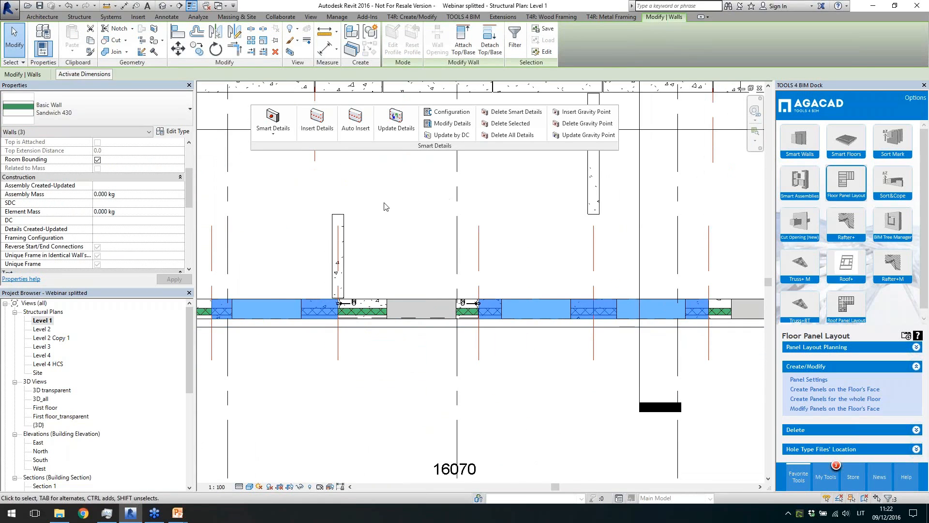
click(317, 122)
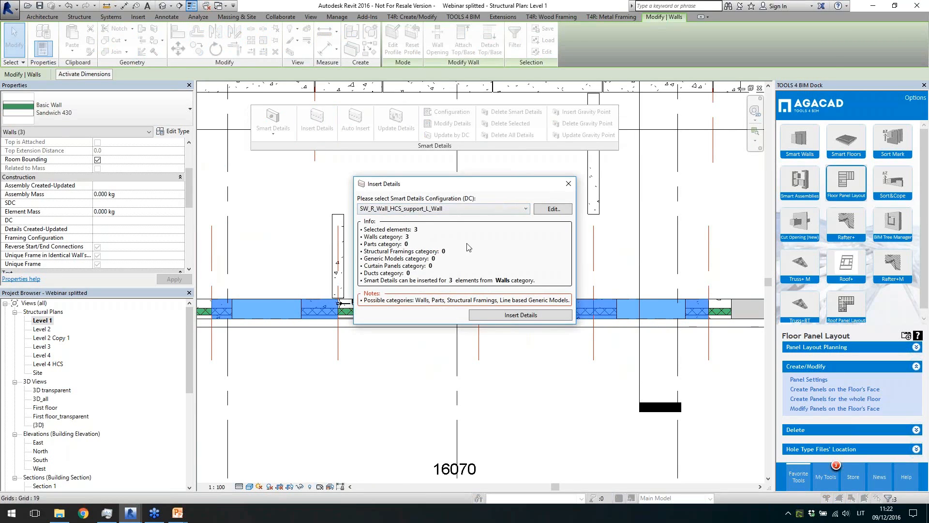
click(491, 316)
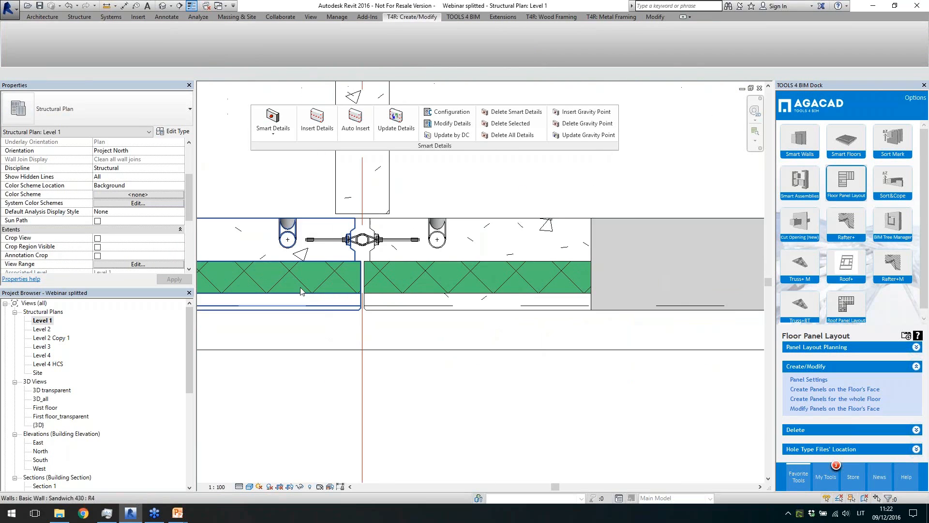
Step: Examine the sandwich end cut, loops and vertical tube at the joint between two detailed front walls in plan
click(382, 238)
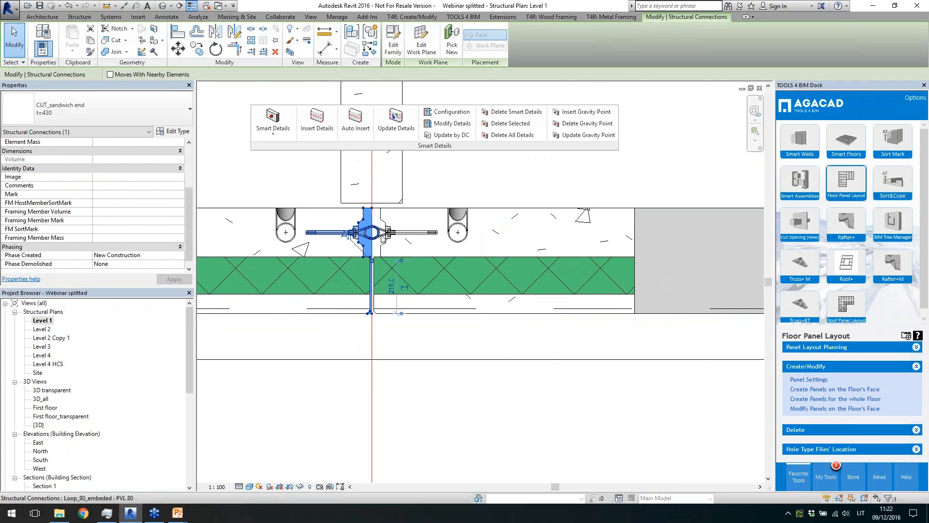
click(453, 224)
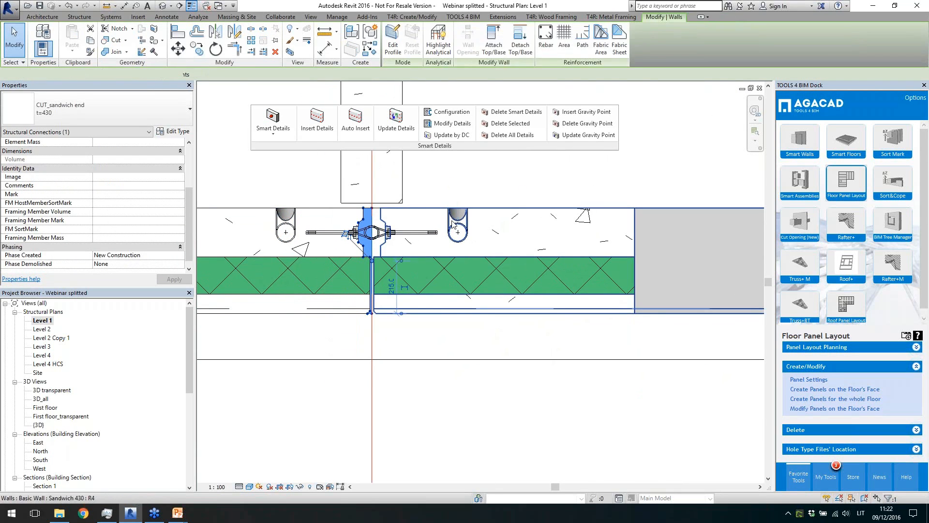
key(Escape)
click(458, 223)
scroll(380, 306, down, 3)
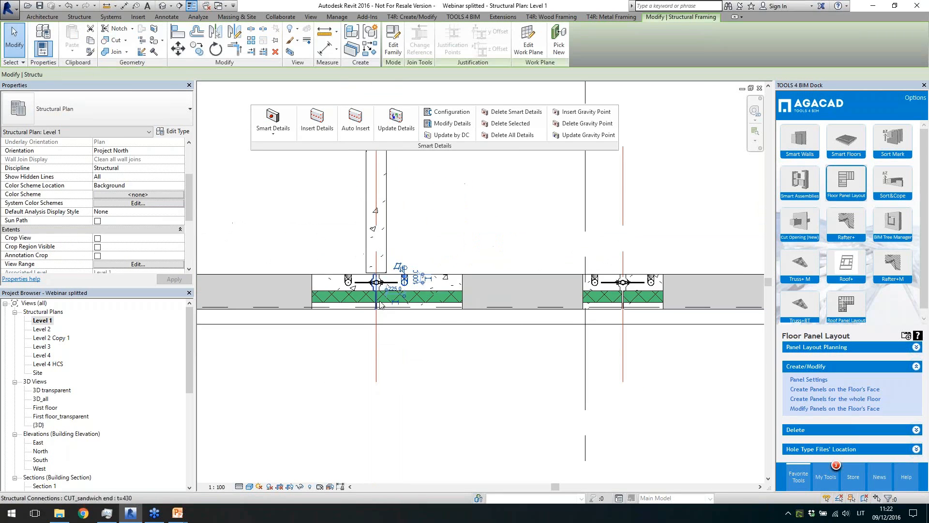
scroll(380, 306, down, 3)
click(405, 381)
scroll(404, 381, down, 2)
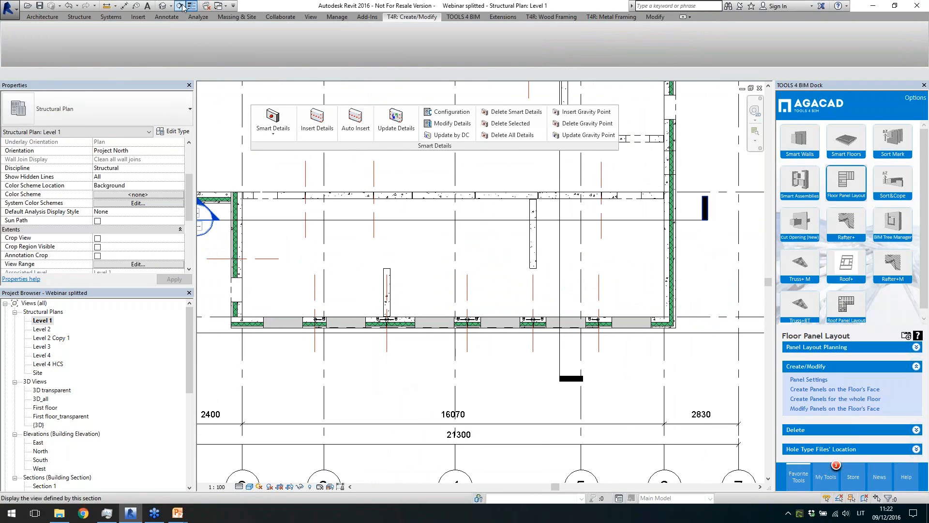
Step: Open the default 3D view and examine the details across the ground-floor front facade from an angle
click(163, 6)
scroll(391, 366, down, 4)
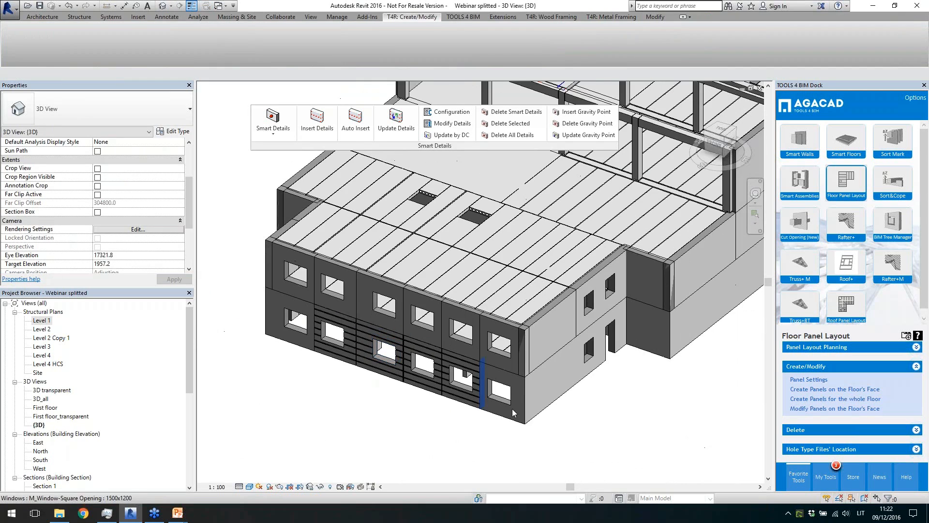
shift+middle_drag(571, 358, 513, 348)
scroll(346, 362, up, 4)
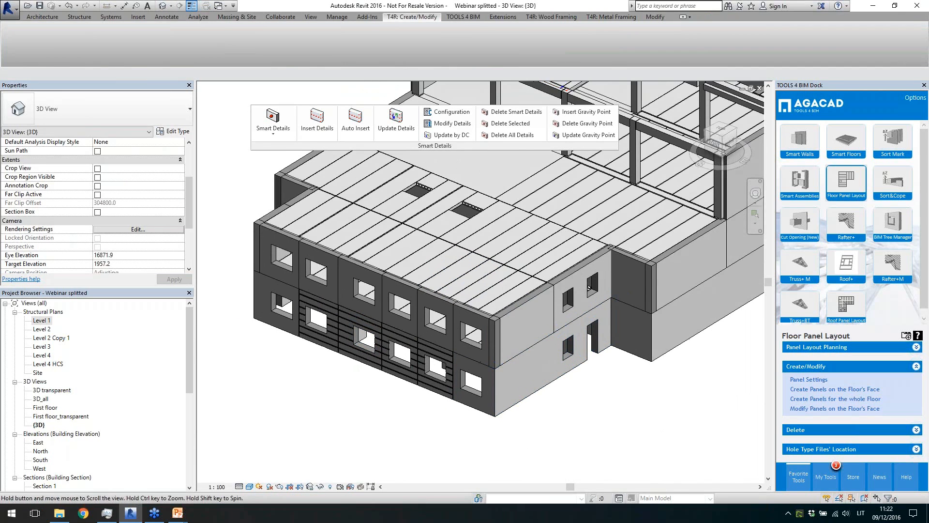
Step: Open a ground-floor trapeze cut's configuration for modification and review its array spacing and start and end offsets on the side face
key(alt)
click(347, 362)
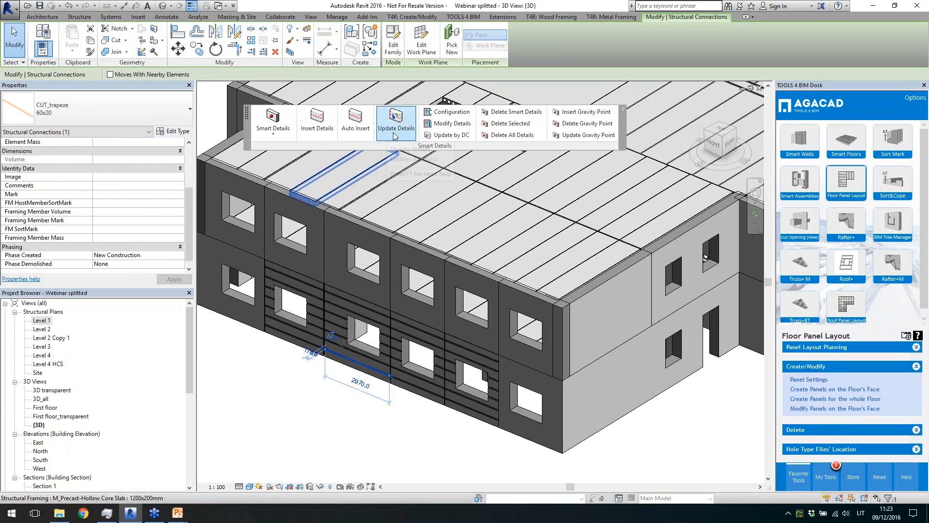
click(451, 124)
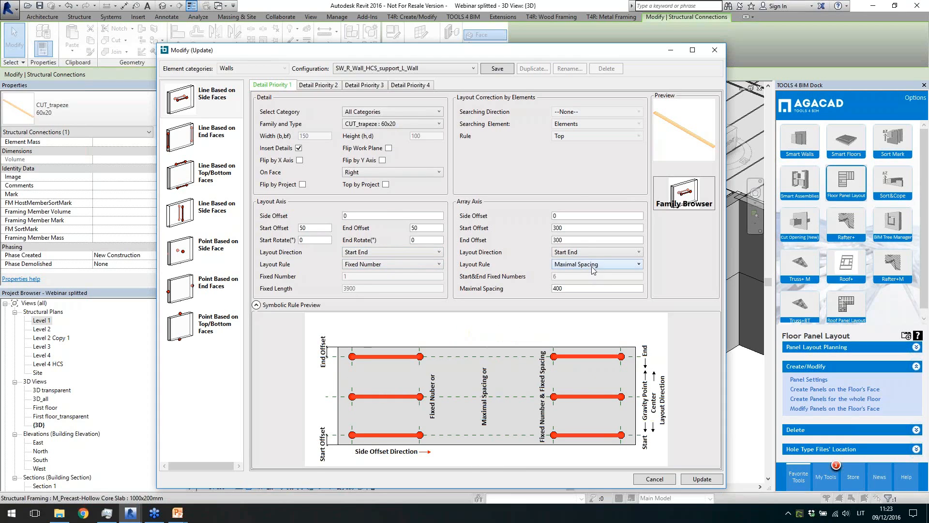
click(610, 291)
drag(567, 240, 552, 239)
double_click(568, 229)
Step: Review the configuration's line-based end-face cuts, top/bottom and side-face categories, and the point-based loop rules on the end faces
click(212, 132)
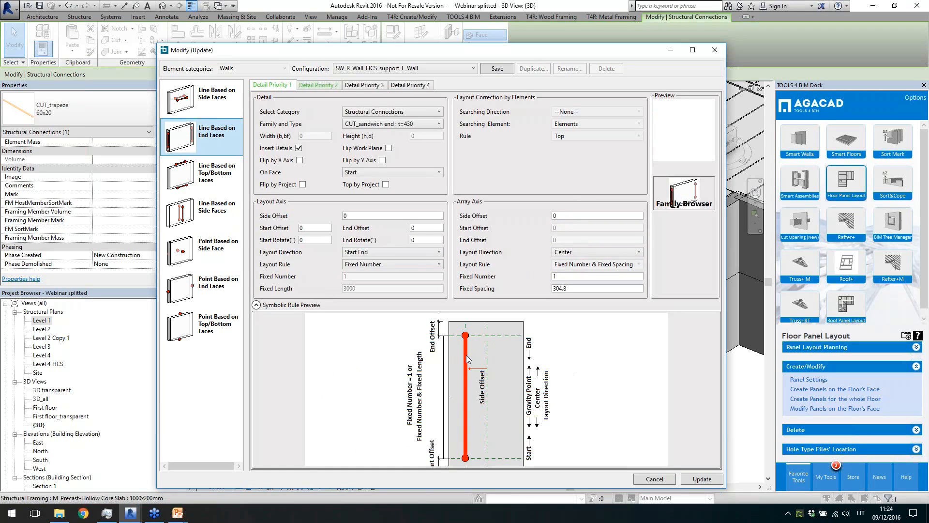
click(316, 86)
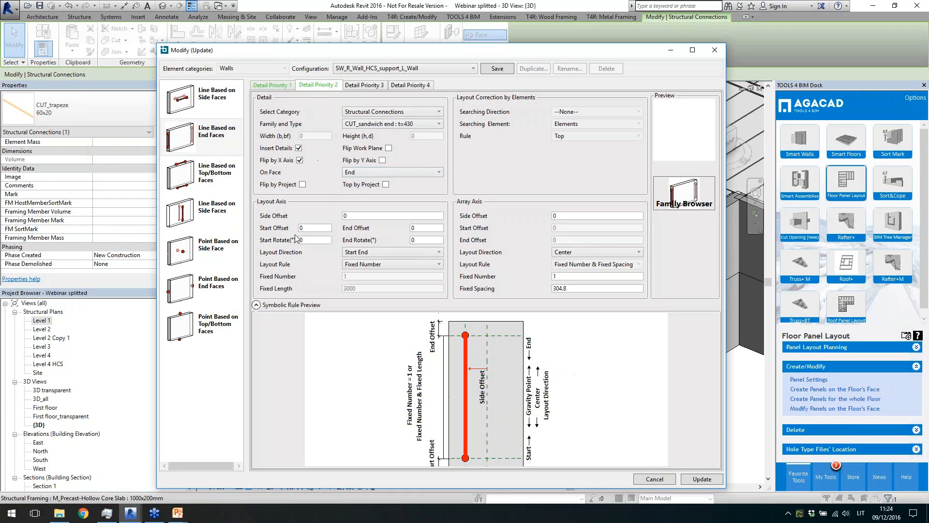
click(224, 184)
click(217, 214)
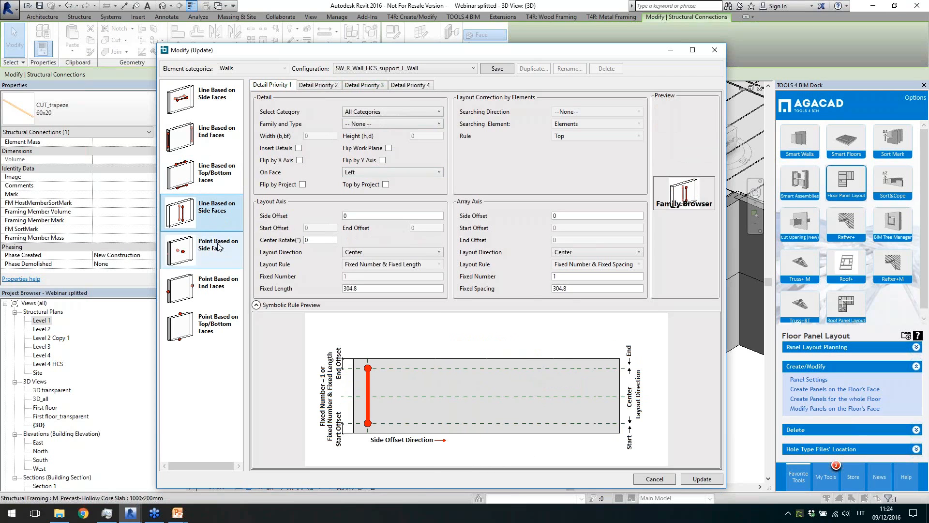
click(219, 247)
click(216, 286)
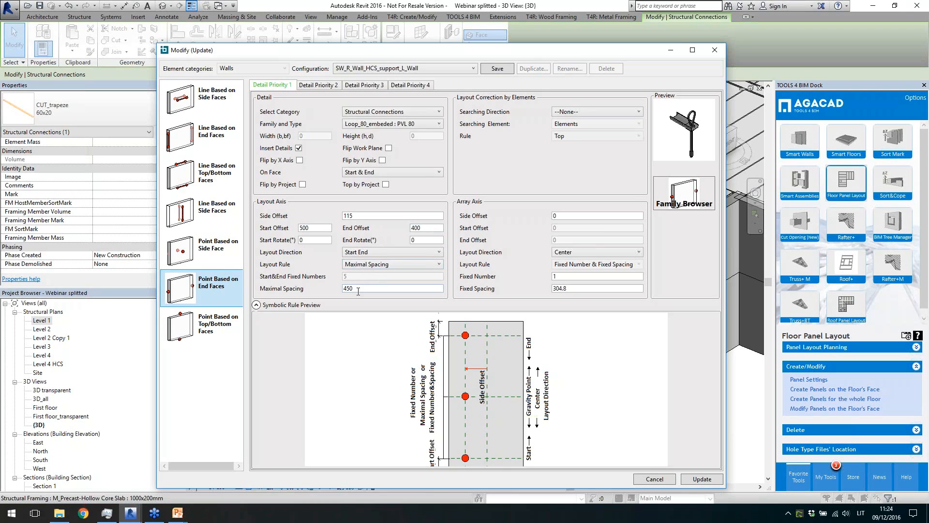
Step: Review the point-based bottom tube and top fixing rules including minimal solid depth, then close the configuration without updating and clear the selection
click(211, 322)
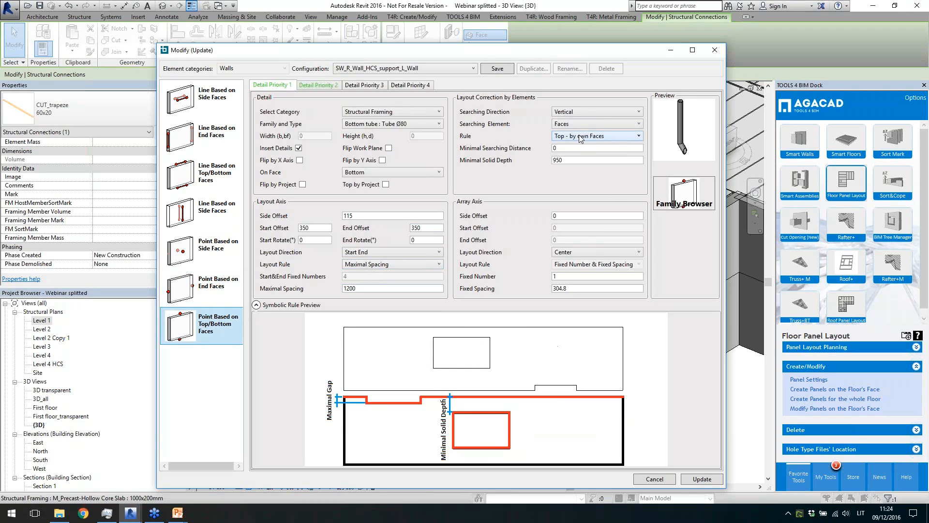
click(317, 85)
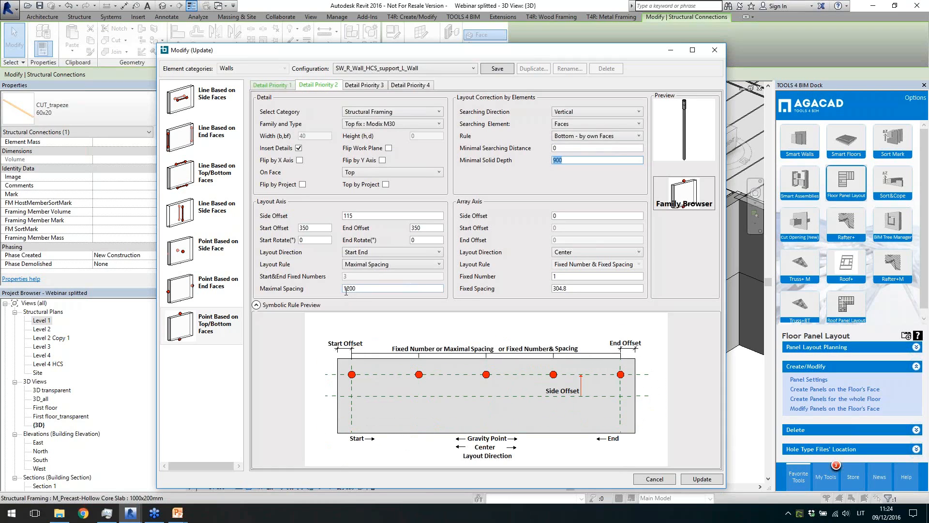
click(591, 159)
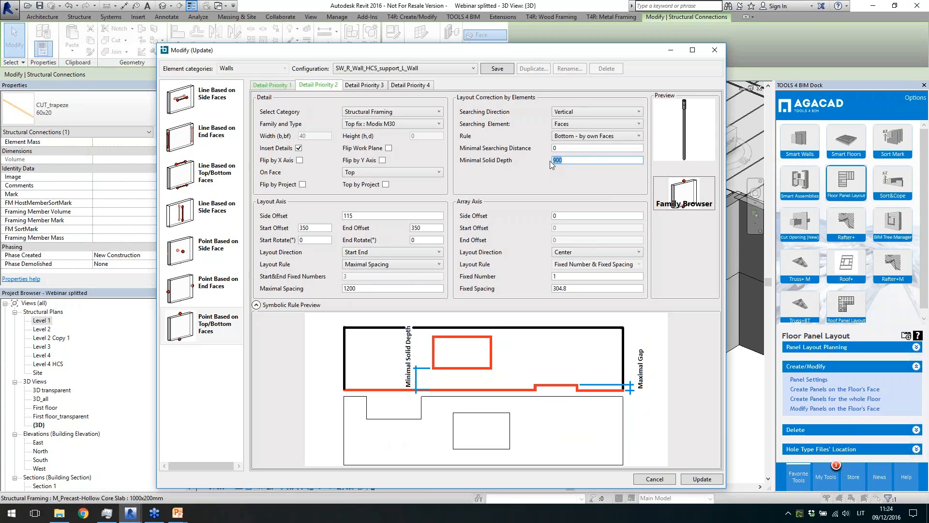
click(715, 50)
click(303, 417)
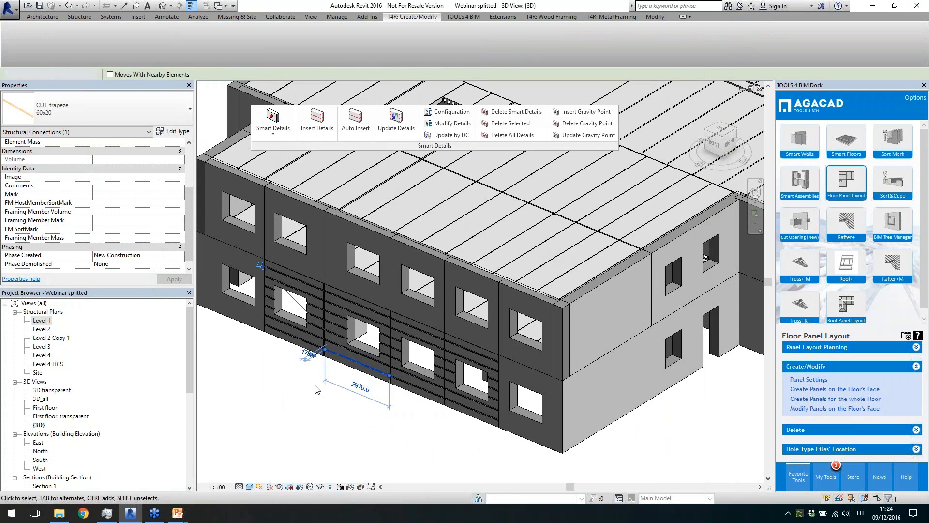
Step: Select the third ground-floor sandwich wall of the front facade and examine its inserted details from another angle
scroll(349, 379, up, 5)
click(340, 392)
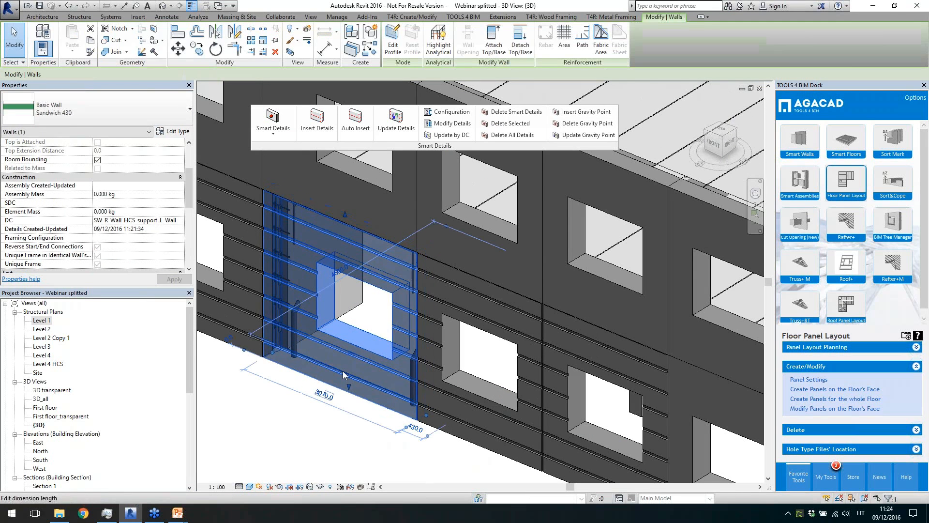
shift+middle_drag(356, 388, 552, 375)
scroll(411, 370, down, 2)
click(461, 407)
Step: Auto-insert smart details into all the hollow core slabs covering the two-storey front block
scroll(460, 407, down, 1)
scroll(470, 391, down, 1)
shift+middle_drag(567, 411, 489, 276)
scroll(489, 290, up, 2)
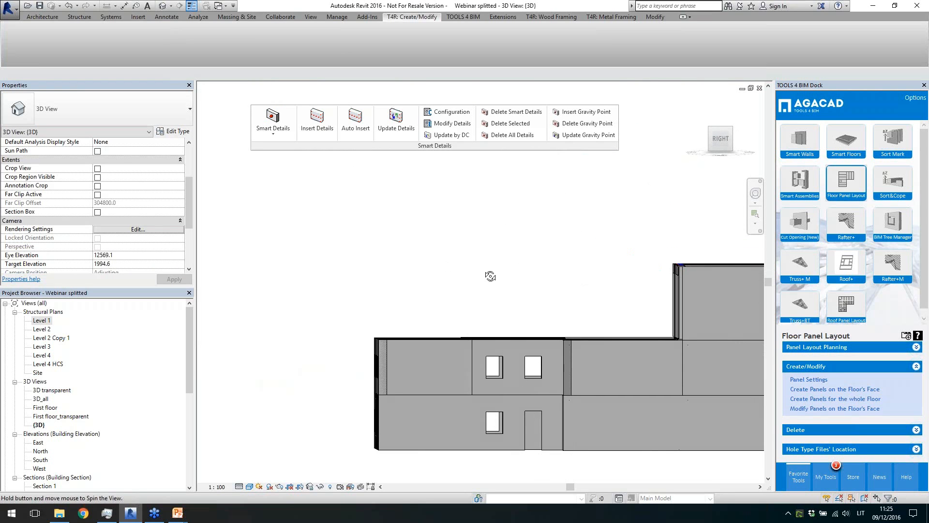
drag(349, 277, 583, 349)
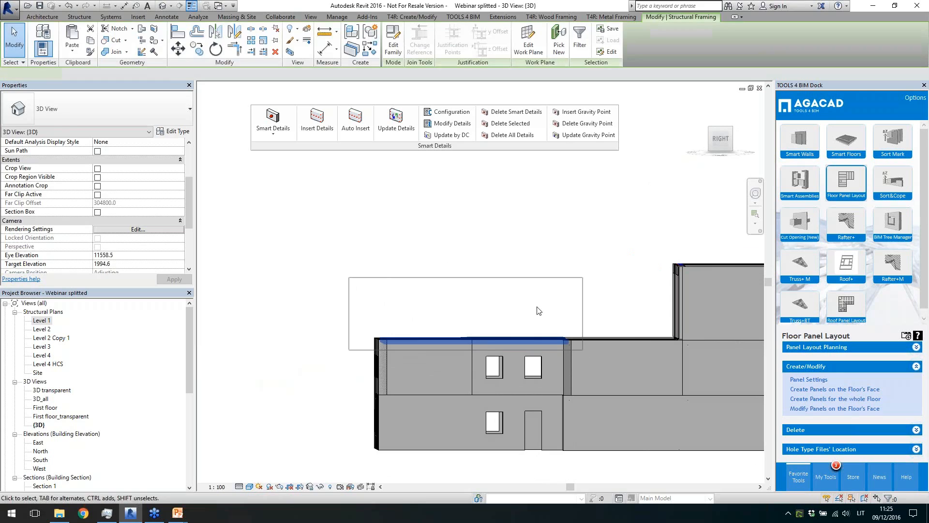
shift+middle_drag(498, 293, 530, 380)
middle_drag(606, 366, 550, 323)
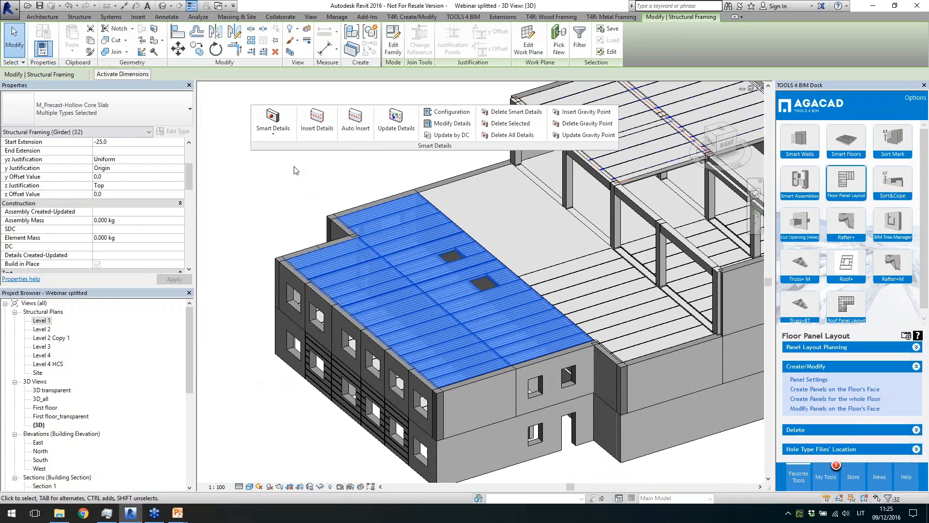
click(353, 133)
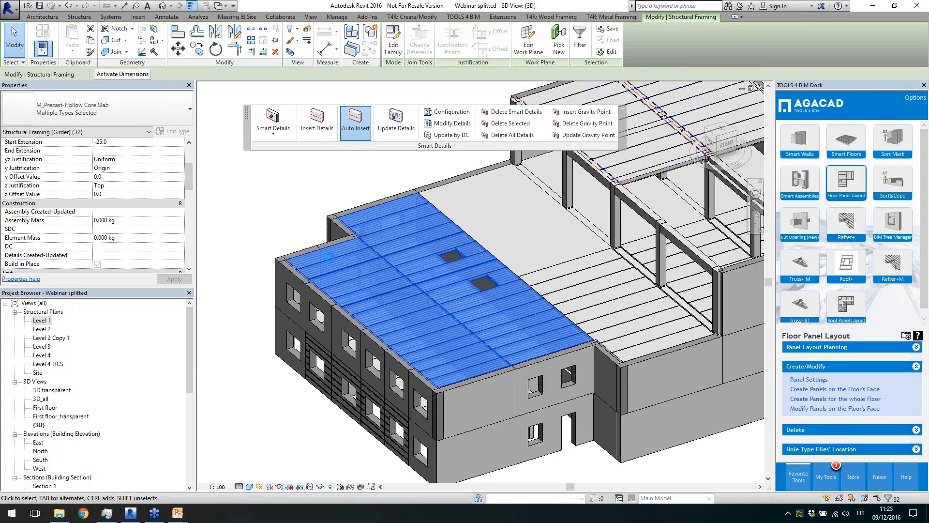
Step: Check the smart detail configuration assigned to the hollow core slab at the front block's far corner
click(329, 256)
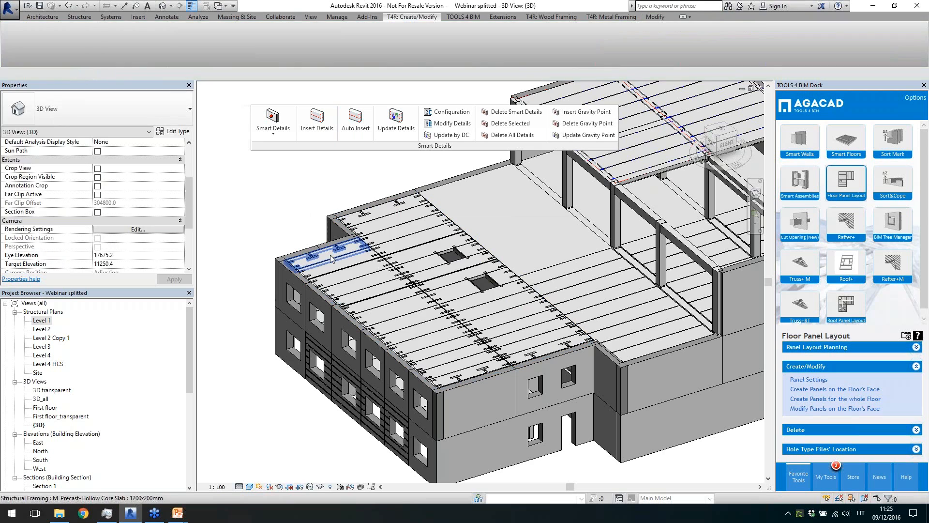
drag(188, 182, 189, 201)
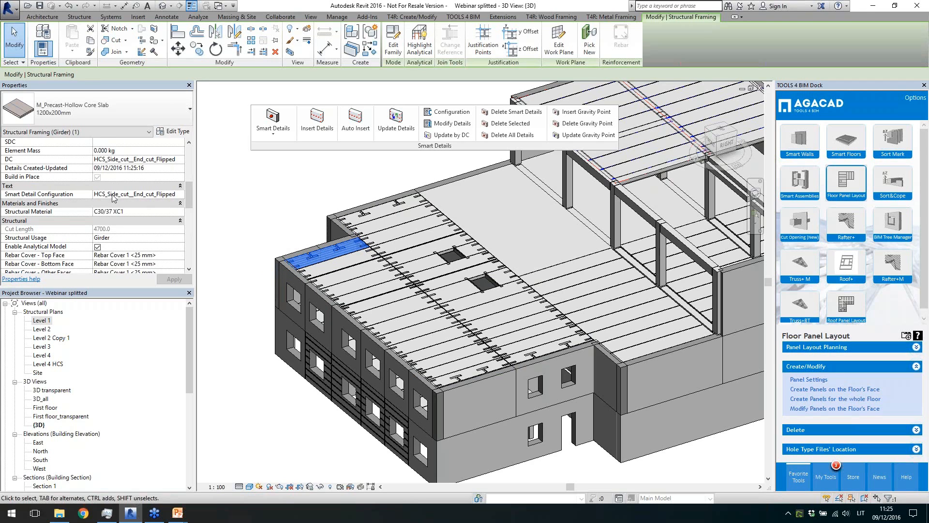
Step: Check the smart detail configuration assigned to the slab beside the front block's far corner slab, and inspect one of the nearby end cuts
scroll(316, 265, up, 5)
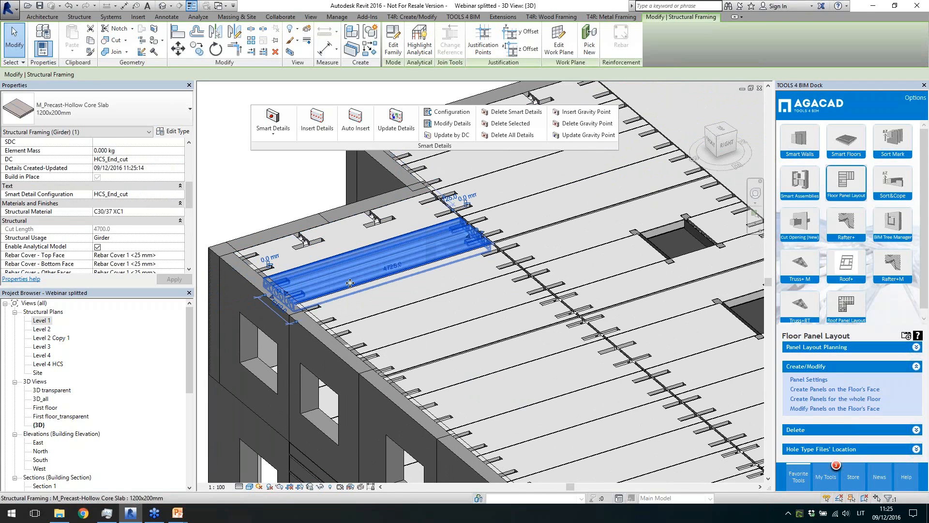
click(332, 283)
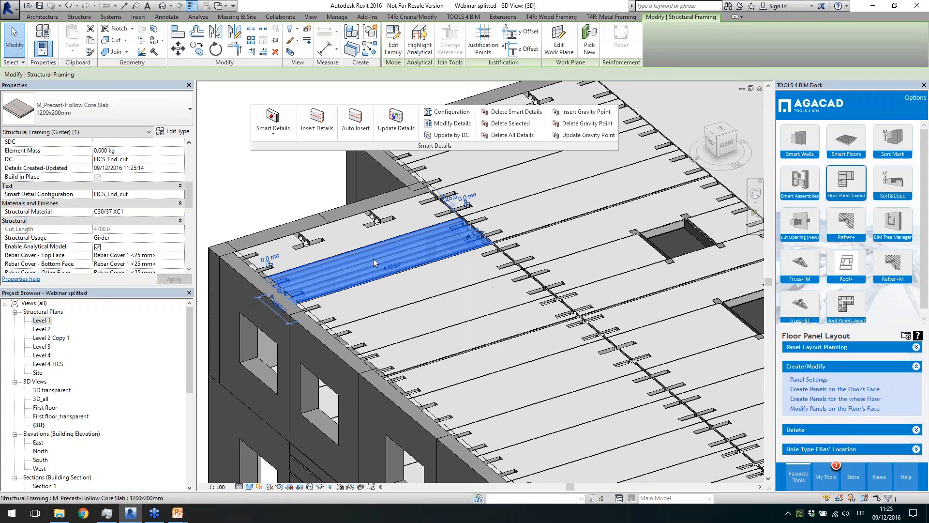
key(Escape)
click(462, 230)
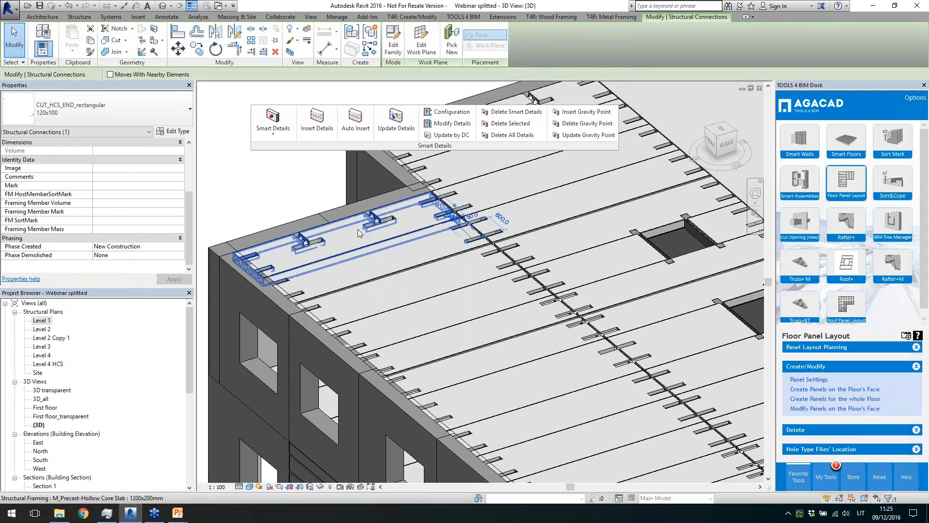
click(348, 253)
key(Escape)
Step: Examine the side cuts and end cuts inserted in the corner slab and its neighbours
scroll(296, 222, down, 2)
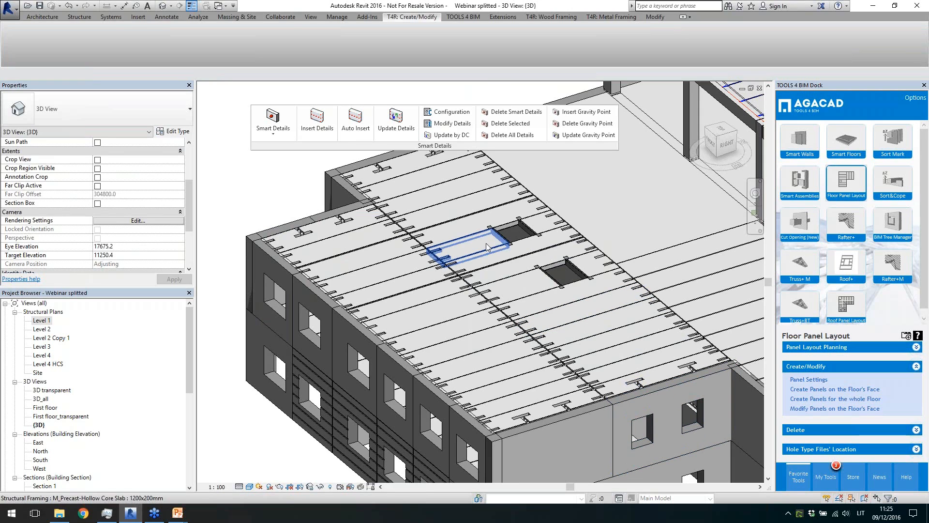
scroll(347, 231, up, 2)
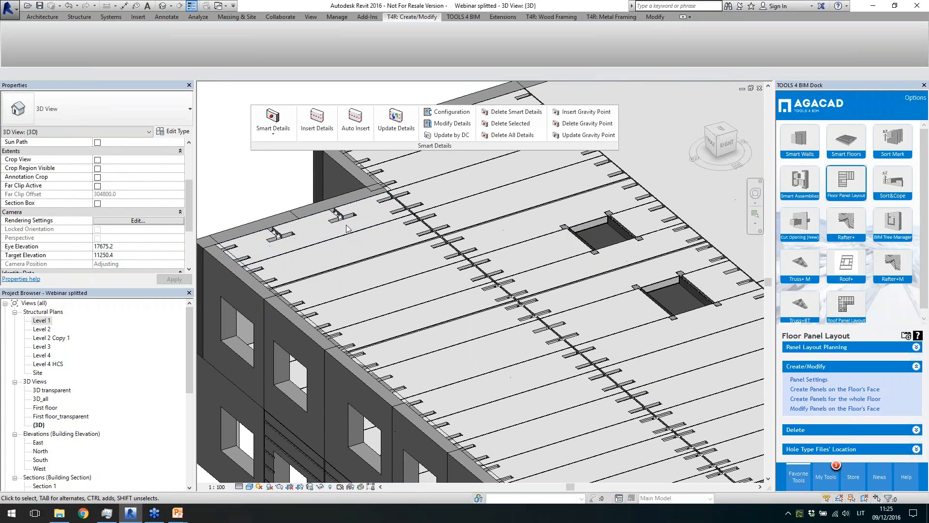
click(358, 249)
click(260, 196)
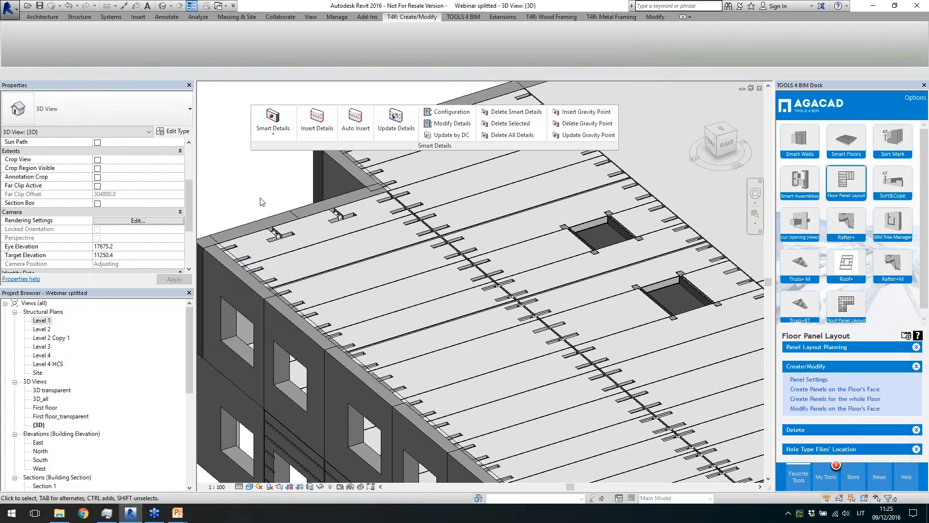
click(274, 236)
middle_drag(411, 286, 415, 257)
click(228, 178)
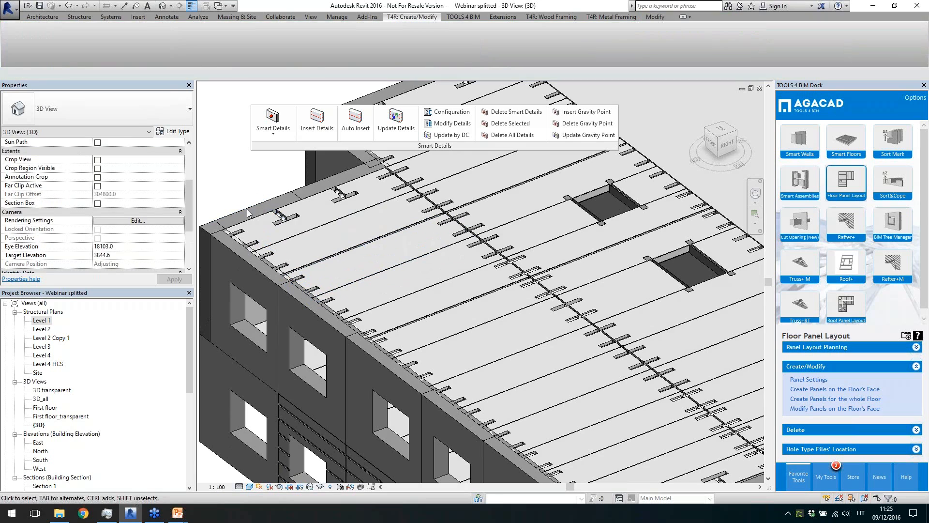
middle_drag(370, 277, 363, 303)
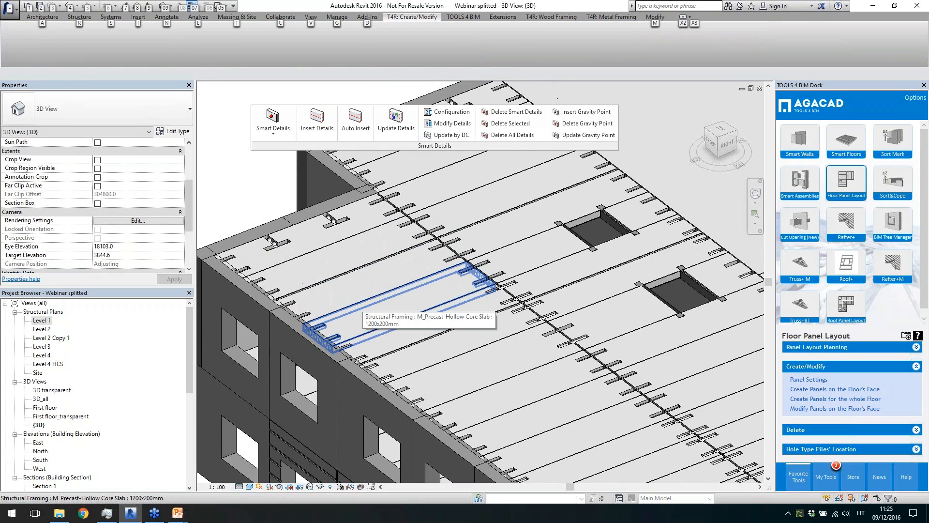
Step: Lengthen the second slab's rectangular end cuts through the Fixed Length of the line-based top/bottom rule in HCS_End_cut, and update the details
click(415, 240)
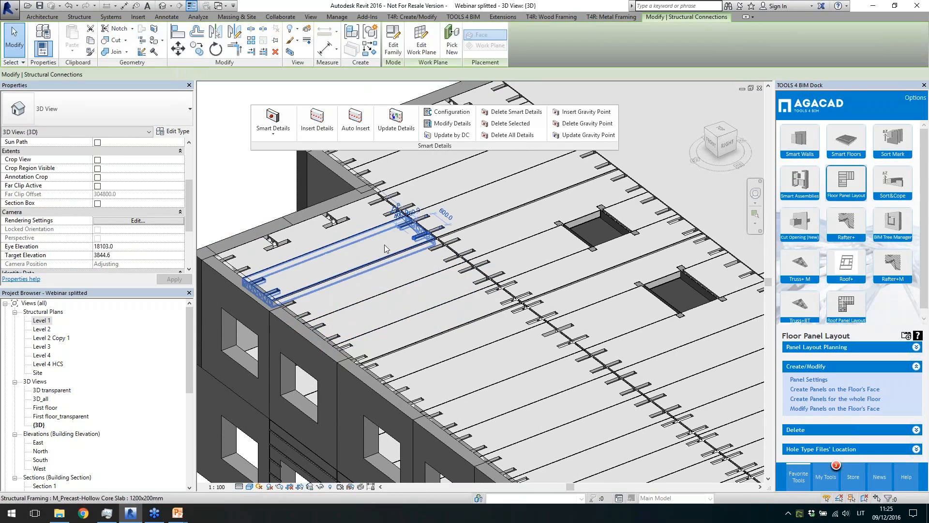
click(450, 125)
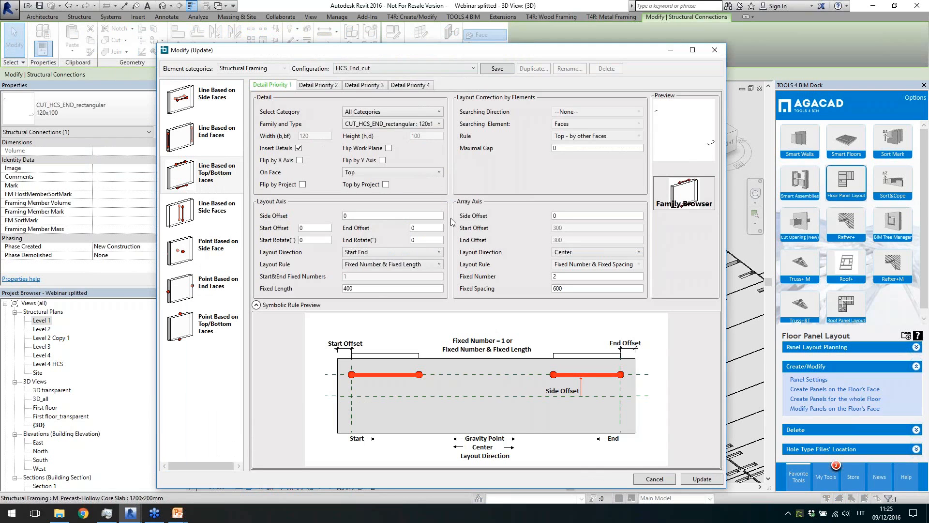
double_click(393, 287)
click(700, 479)
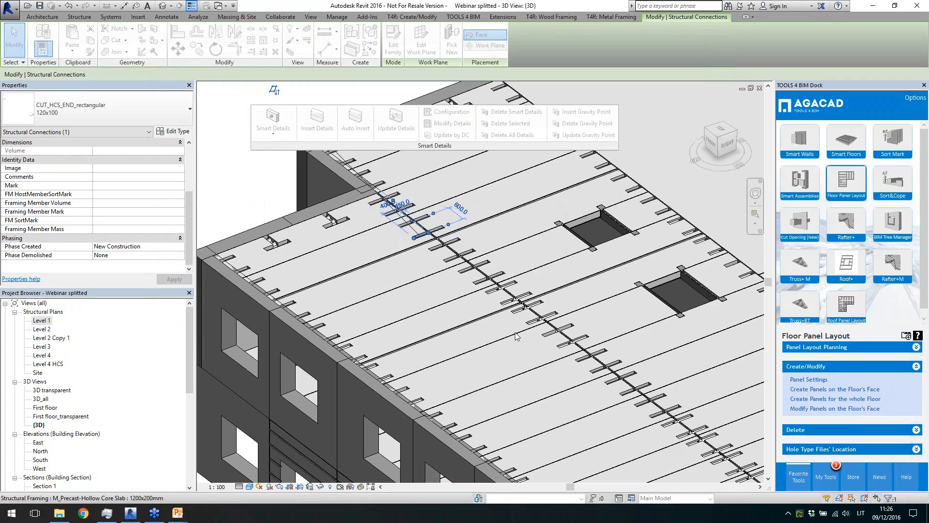
click(327, 279)
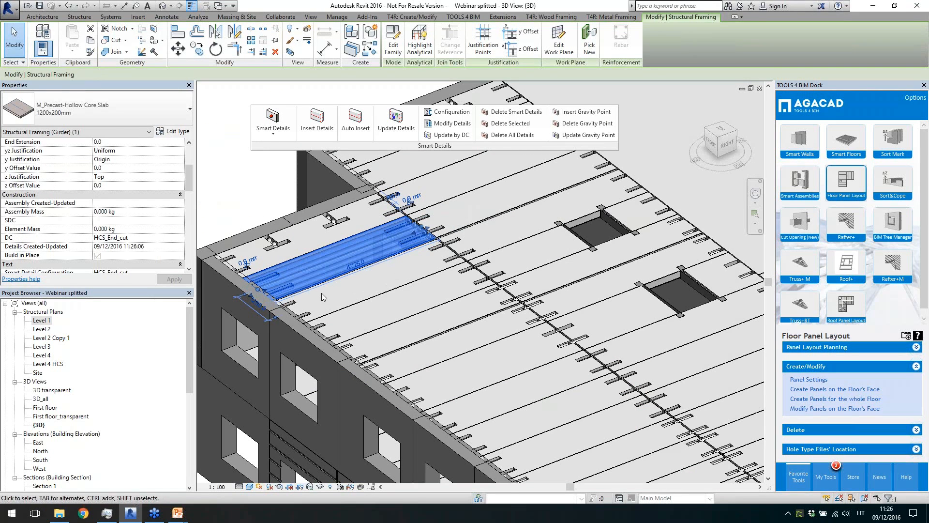
key(Escape)
Step: Compare the second slab's lengthened end cuts with the adjacent corner slab's end cut at close range, then clear the selection
scroll(216, 222, up, 2)
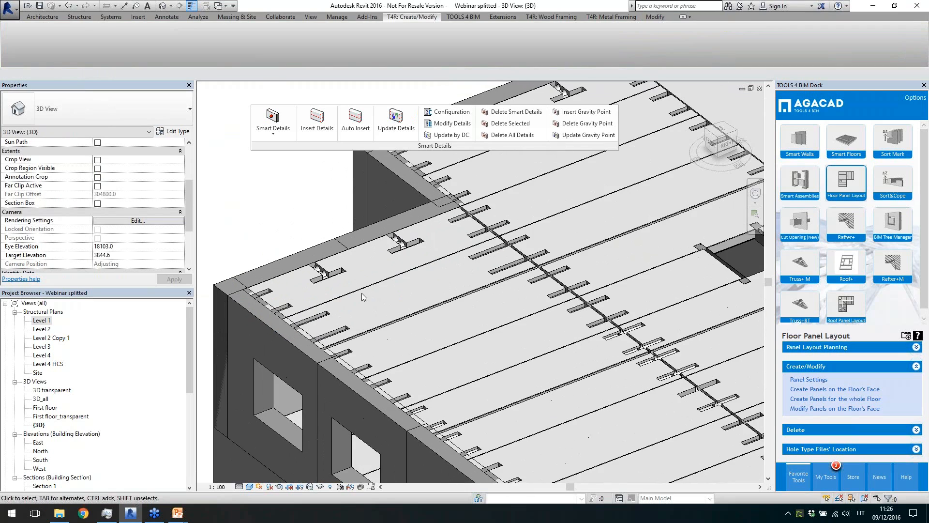
scroll(362, 292, up, 2)
click(279, 314)
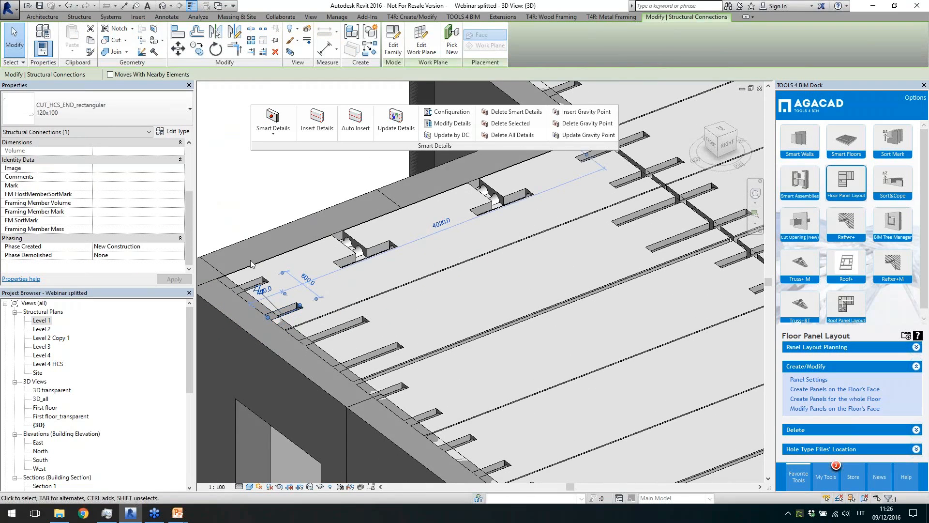
scroll(251, 264, down, 4)
key(Escape)
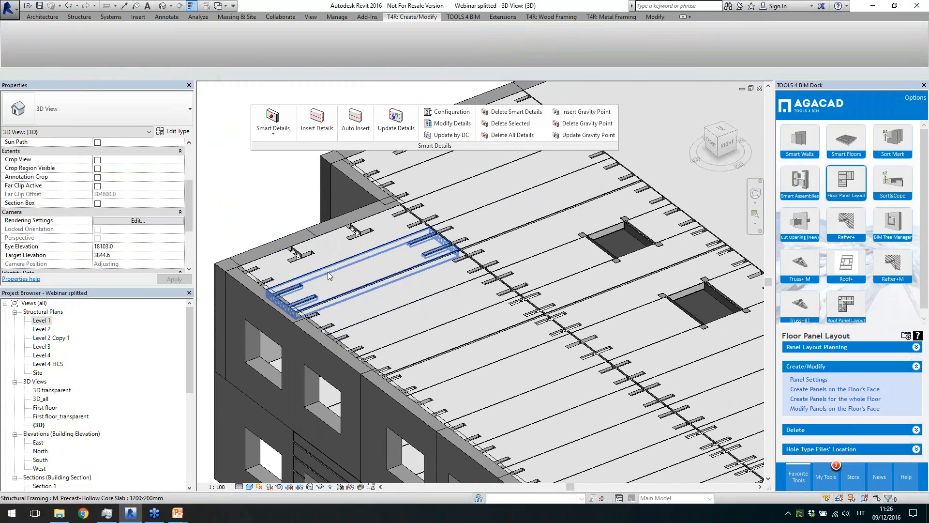
Step: Window-select the taller rear block and uncheck all categories in the selection filter
scroll(328, 275, down, 3)
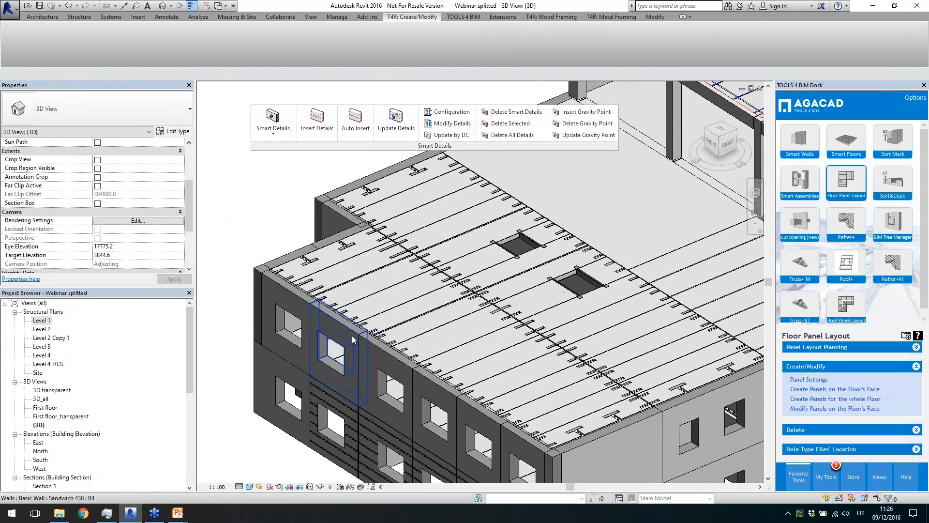
scroll(353, 340, down, 3)
scroll(658, 373, up, 4)
key(alt)
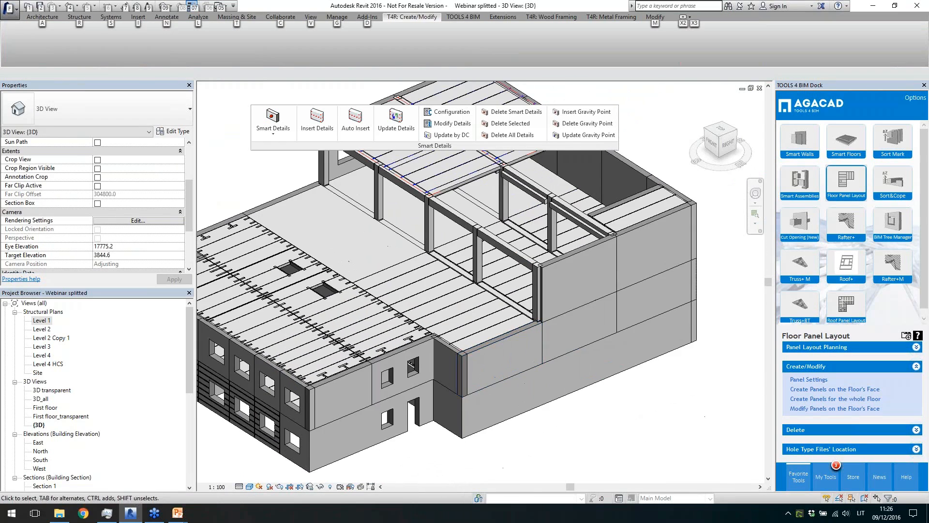
shift+middle_drag(638, 439, 546, 352)
drag(440, 253, 639, 454)
shift+middle_drag(649, 386, 687, 392)
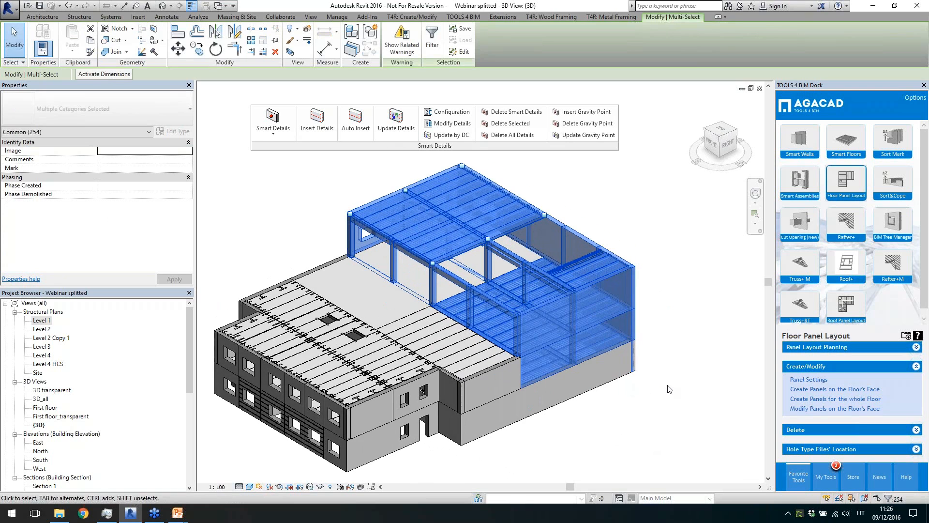
scroll(686, 392, up, 1)
click(432, 49)
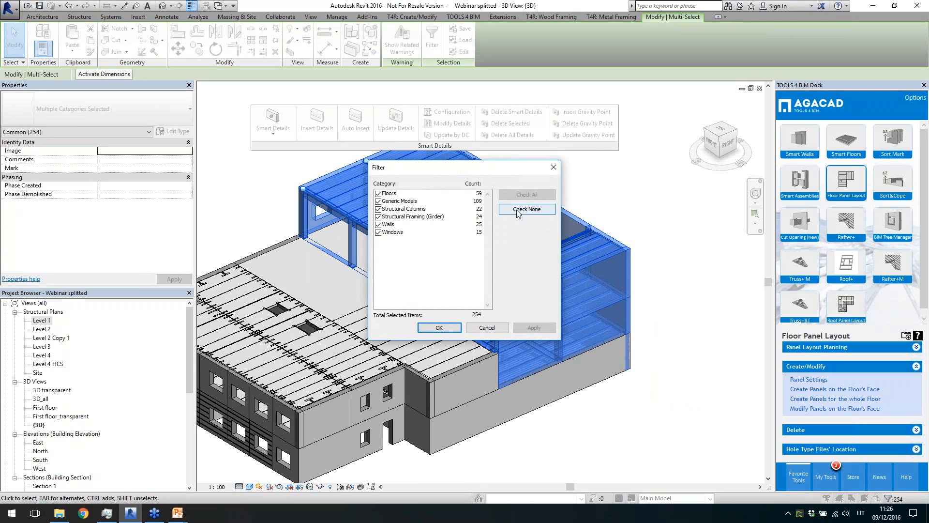
click(513, 208)
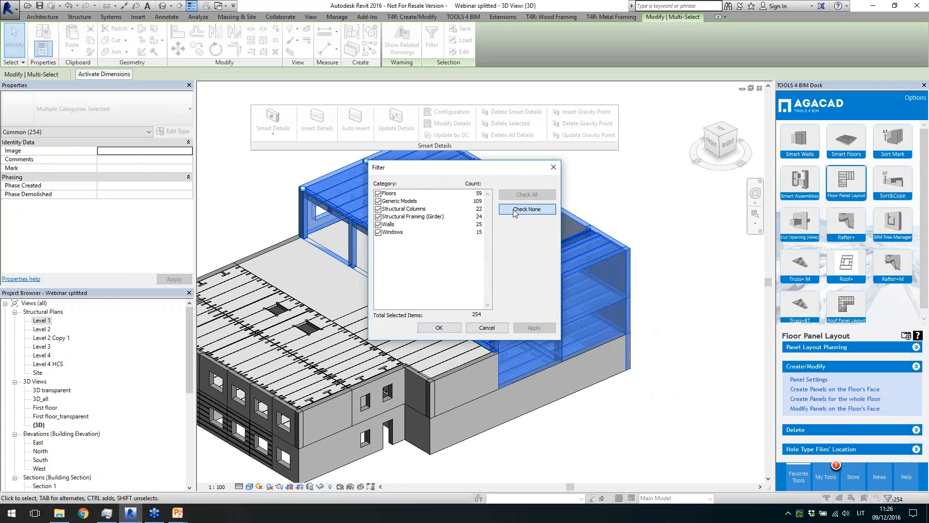
Step: Filter the selection down to Structural Columns and Structural Framing (Girder) and auto-insert smart details into these elements
click(378, 216)
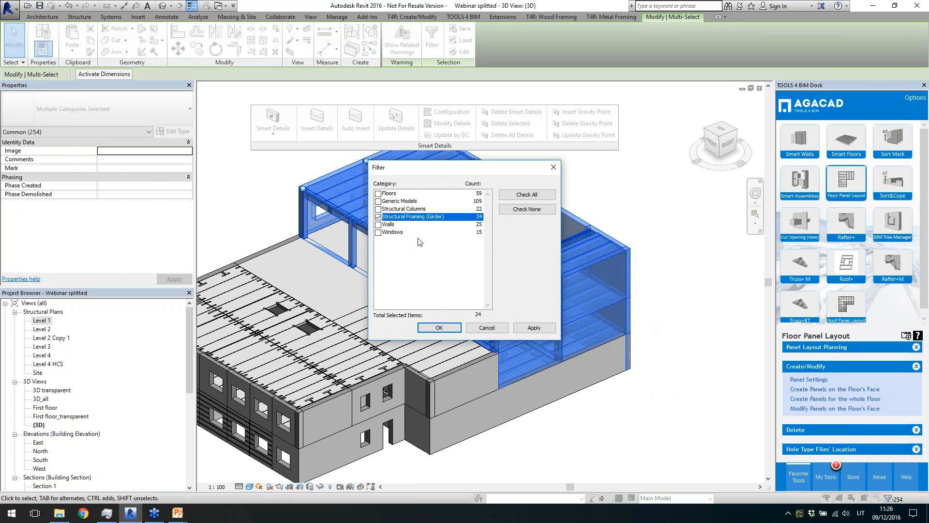
click(378, 209)
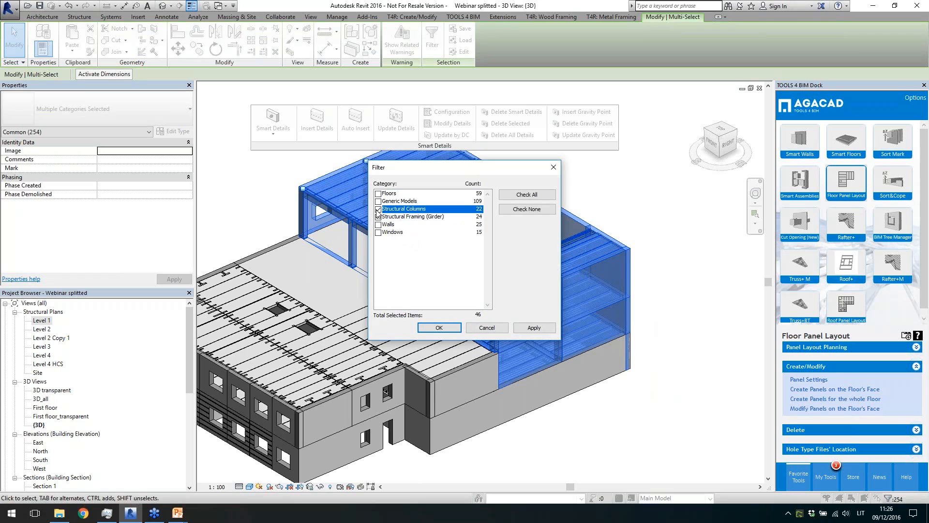
click(438, 327)
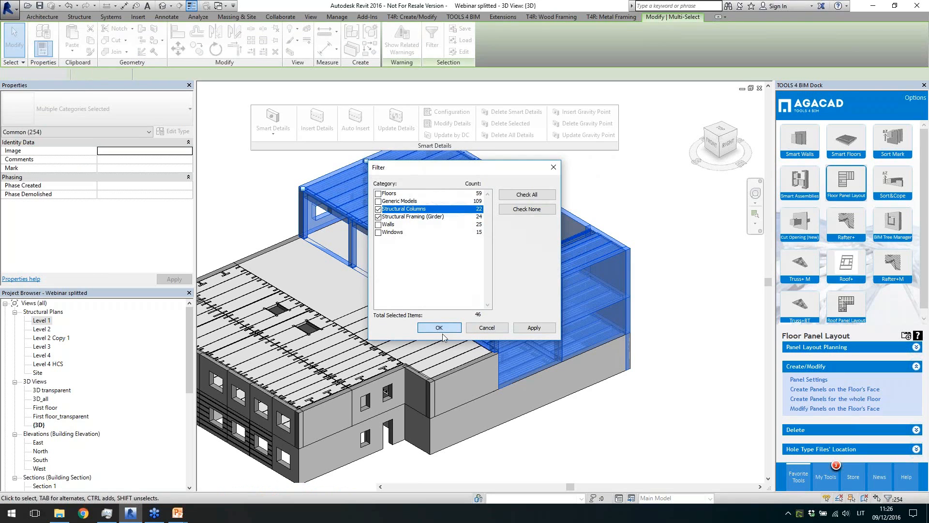
click(355, 123)
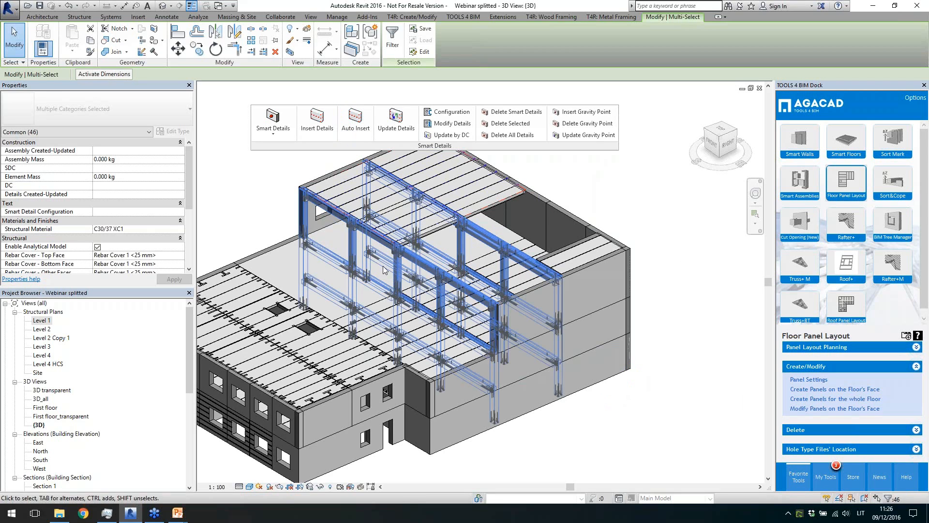
key(Escape)
Step: Open the 3D transparent view and inspect the PC 3-H connection at the end of an inverted tee beam
scroll(371, 286, up, 3)
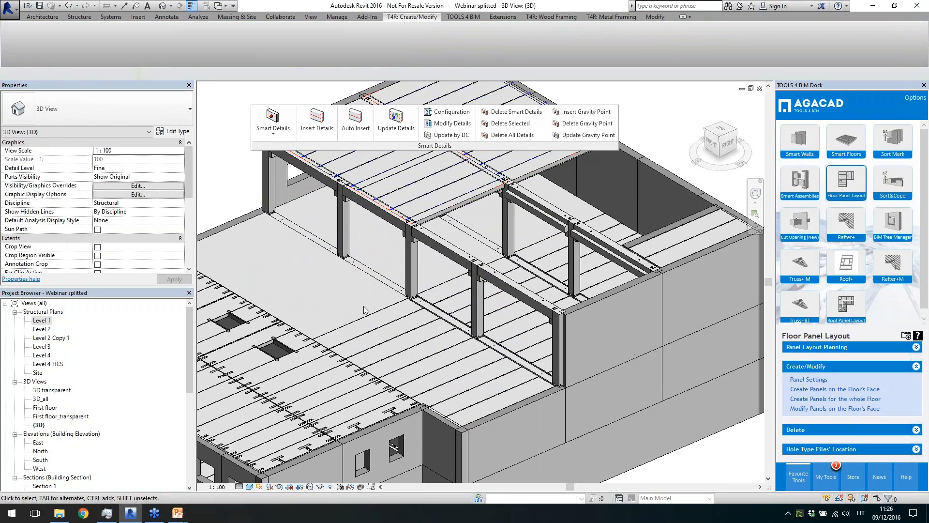
double_click(52, 390)
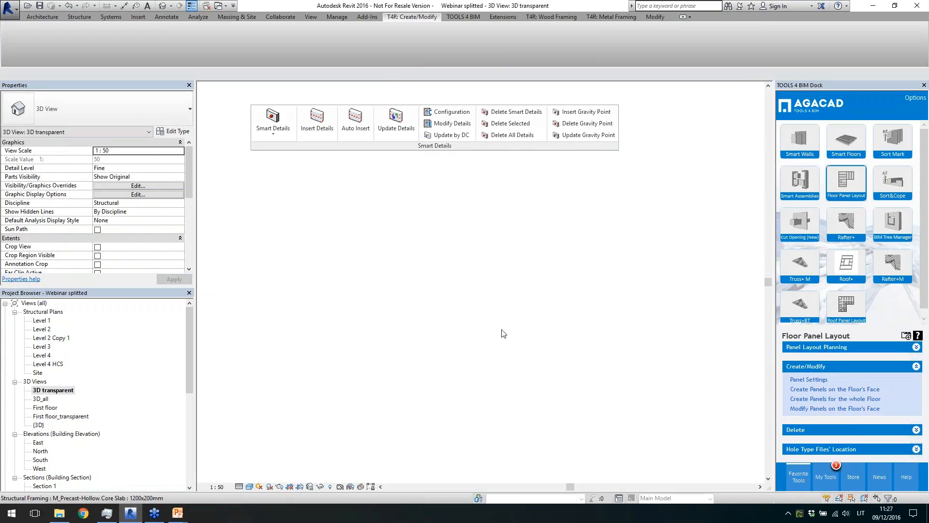
scroll(461, 312, up, 8)
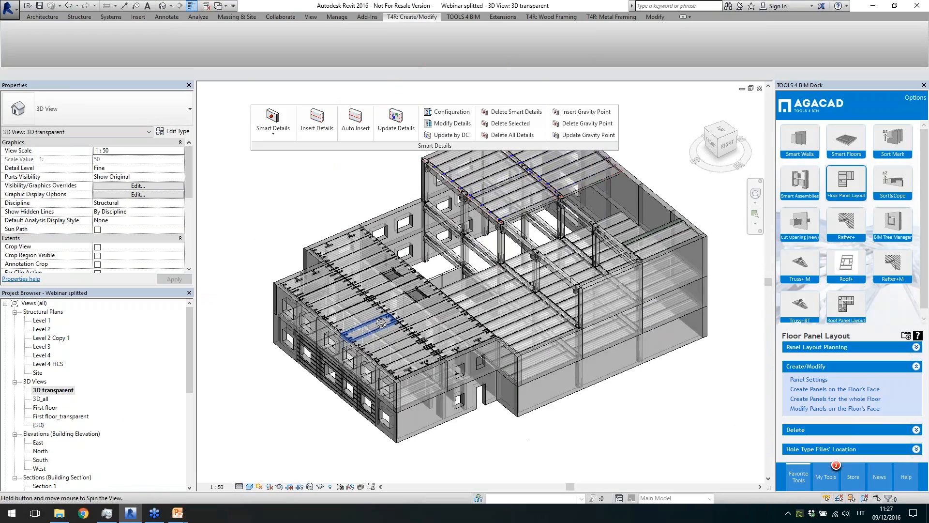
scroll(513, 260, up, 5)
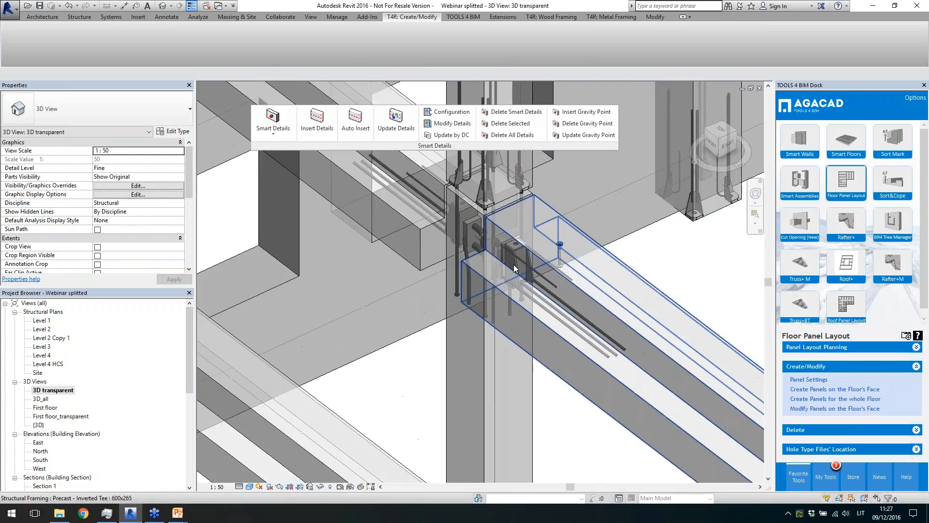
click(513, 260)
shift+middle_drag(514, 261, 557, 244)
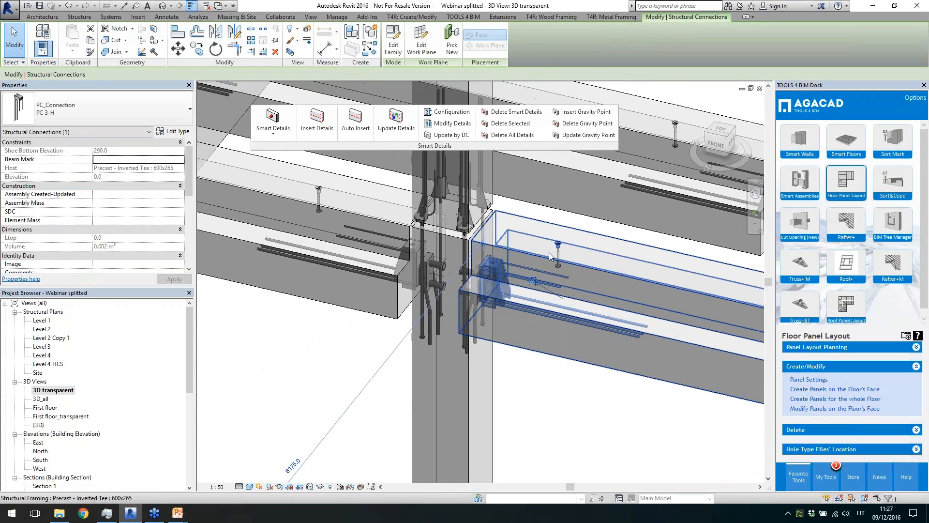
Step: Select the M16-170 anchor on the beam's top and review its layout direction options in Modify Details, leaving the settings unchanged
click(558, 256)
scroll(494, 318, down, 4)
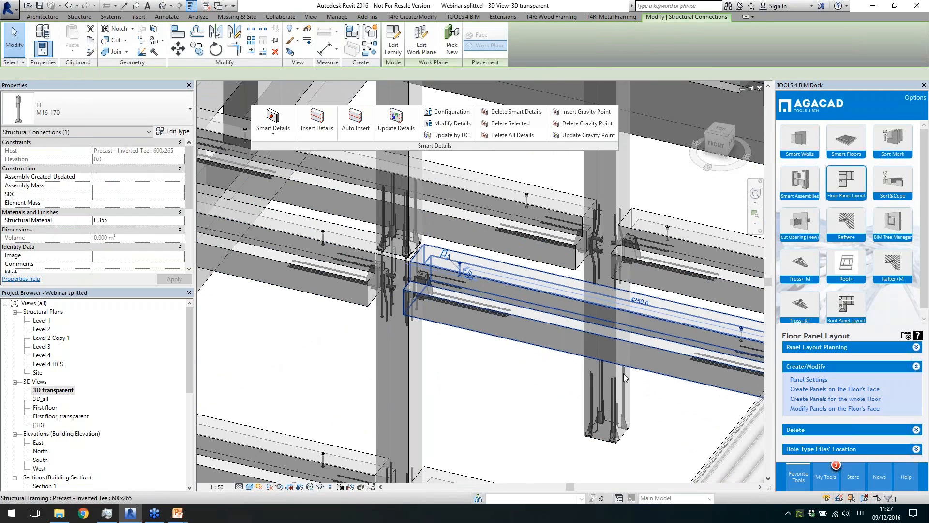
scroll(495, 318, down, 2)
scroll(626, 346, up, 3)
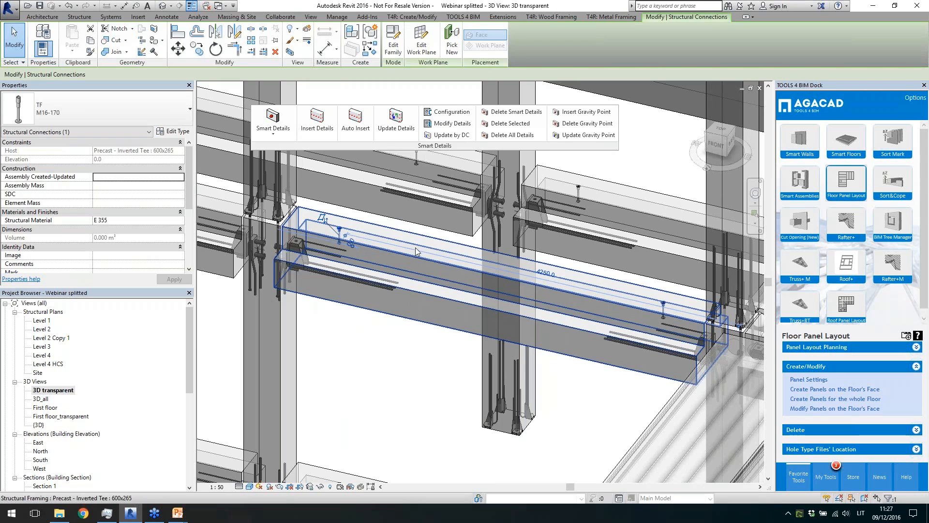
click(448, 124)
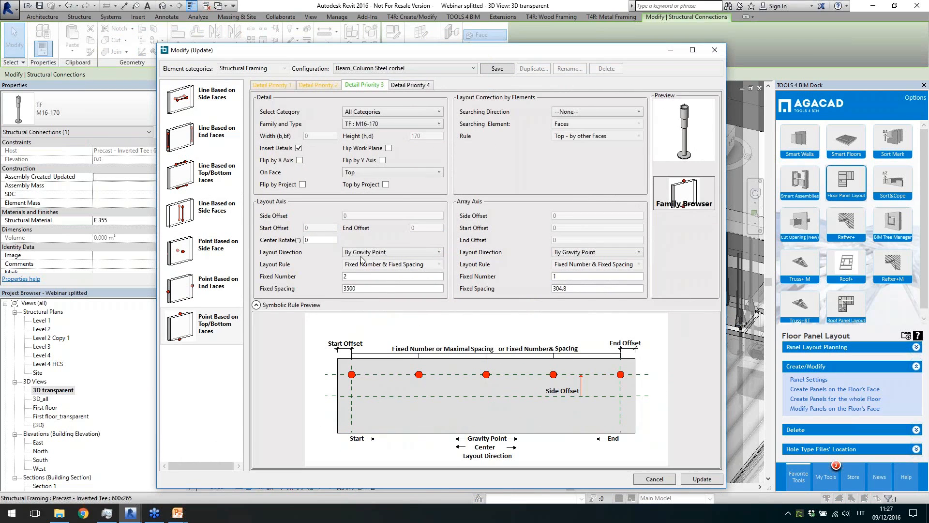
click(357, 251)
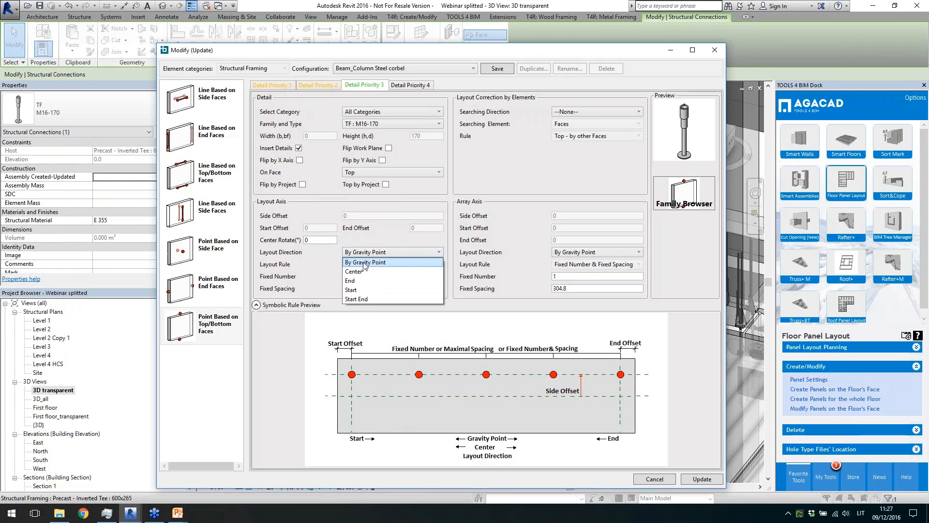
click(375, 243)
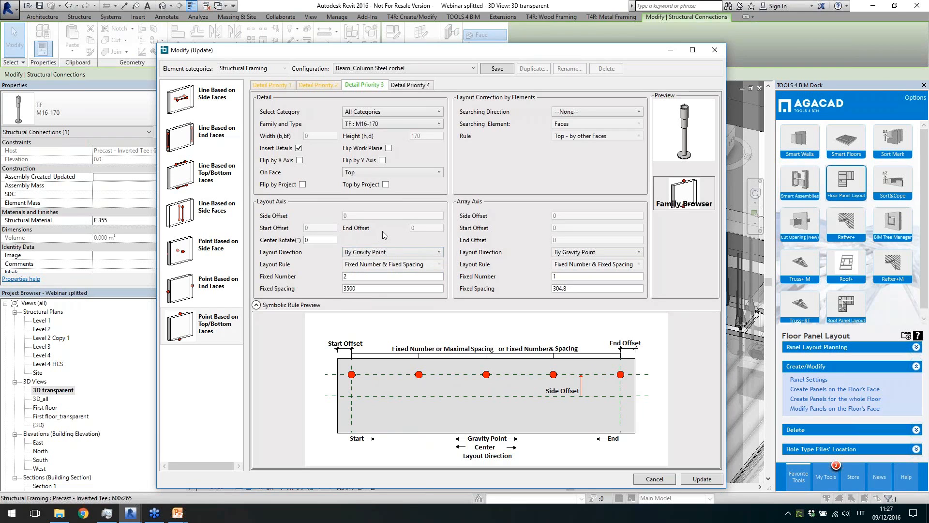
click(715, 51)
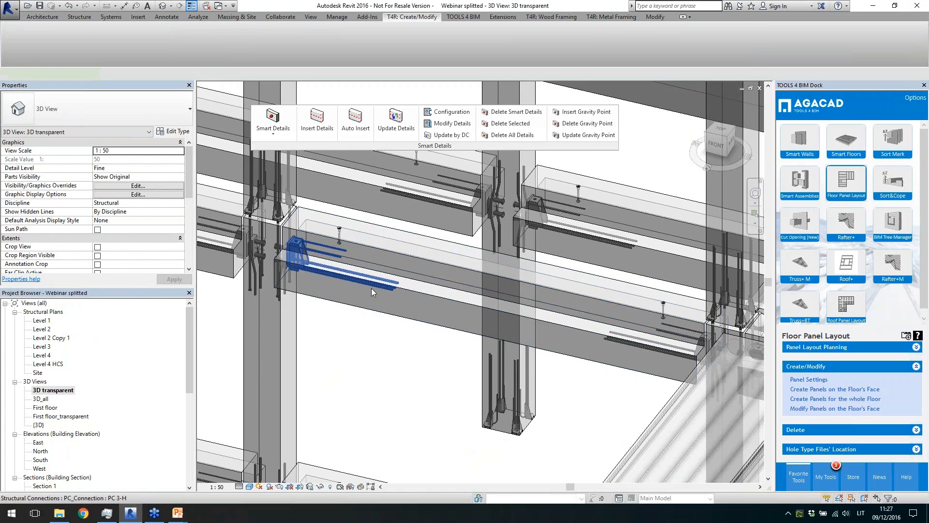
Step: Inspect the beam's PC 3-H connection and the matching PCs 3 UP corbel connection in the column
click(370, 288)
middle_drag(359, 346, 433, 336)
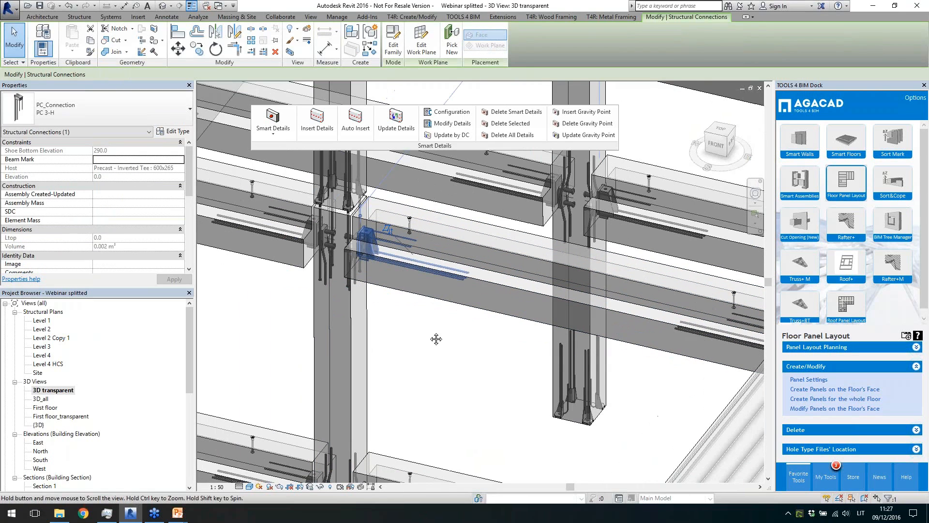
click(426, 331)
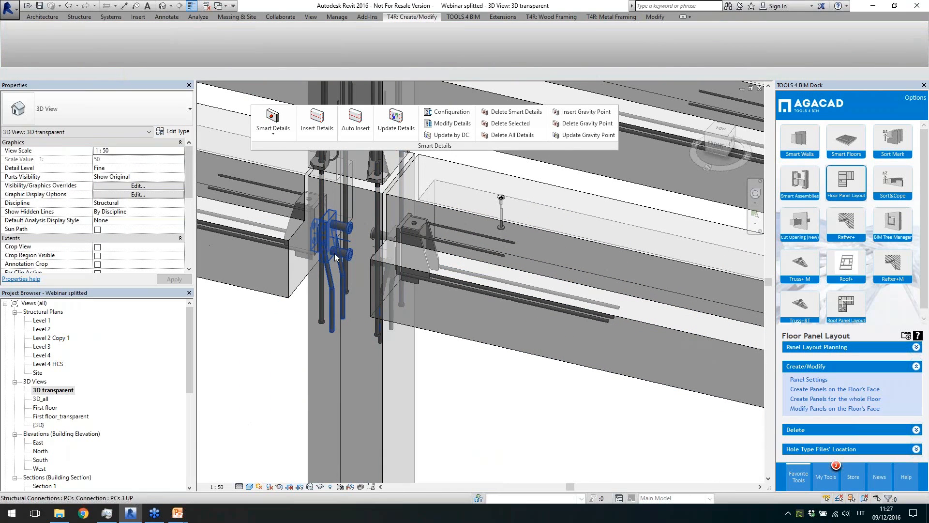
click(335, 254)
shift+middle_drag(335, 254, 436, 342)
shift+middle_drag(398, 268, 390, 288)
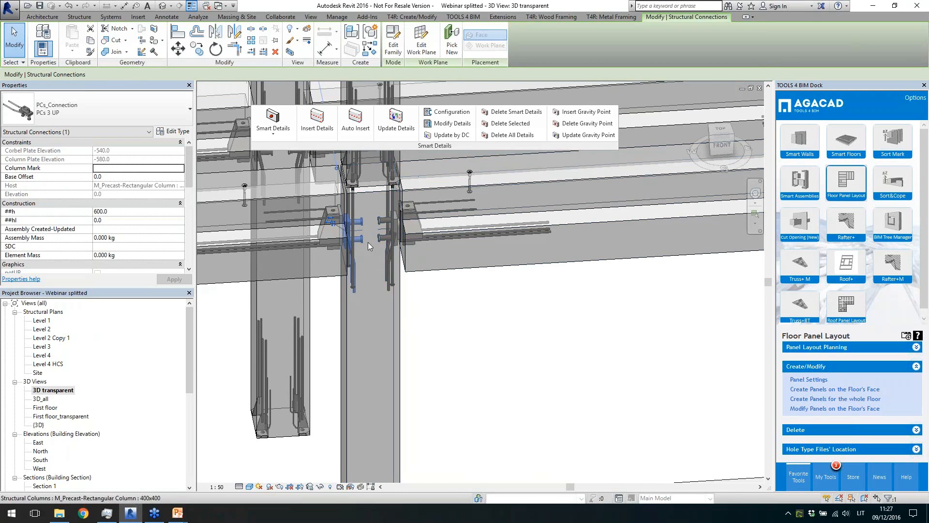
shift+middle_drag(368, 242, 375, 218)
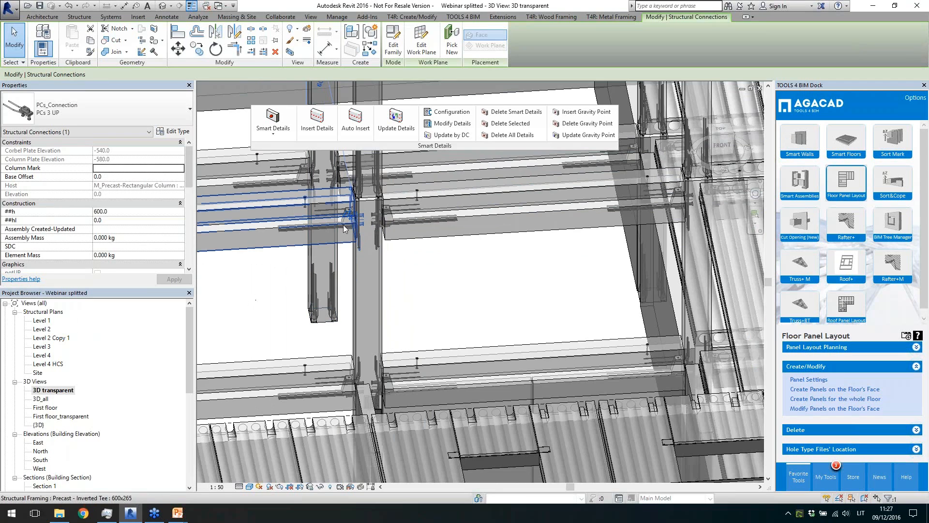
Step: Select the Peikko HPM-Set anchor bolts in the column and examine the surrounding joints
scroll(367, 179, up, 3)
click(354, 234)
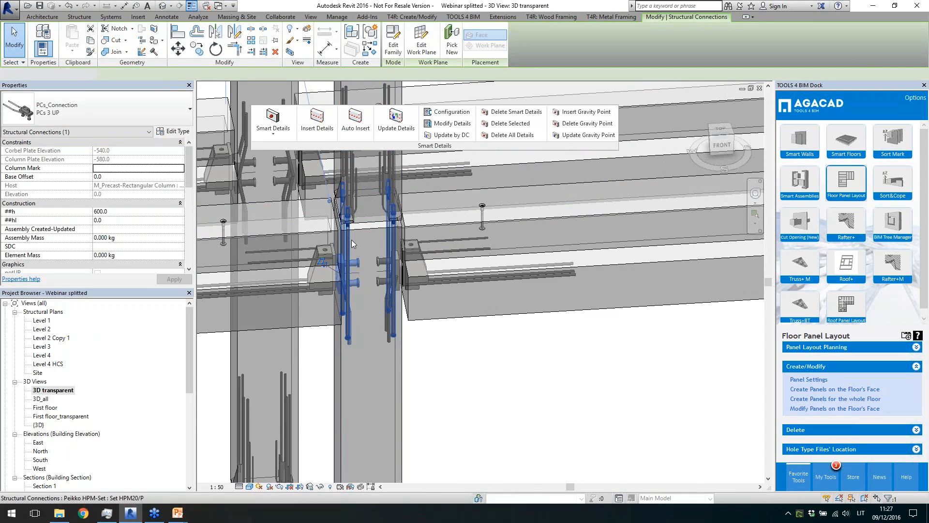
scroll(361, 202, down, 3)
scroll(366, 428, up, 1)
scroll(460, 249, down, 3)
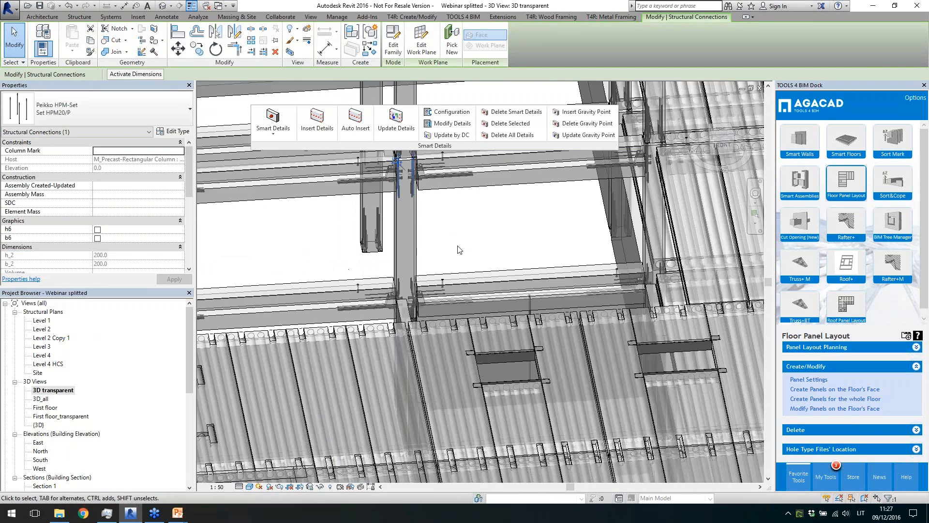
click(461, 249)
Step: Open the Level 1 structural plan and go to Section 2 to view the columns and beams in elevation
double_click(41, 320)
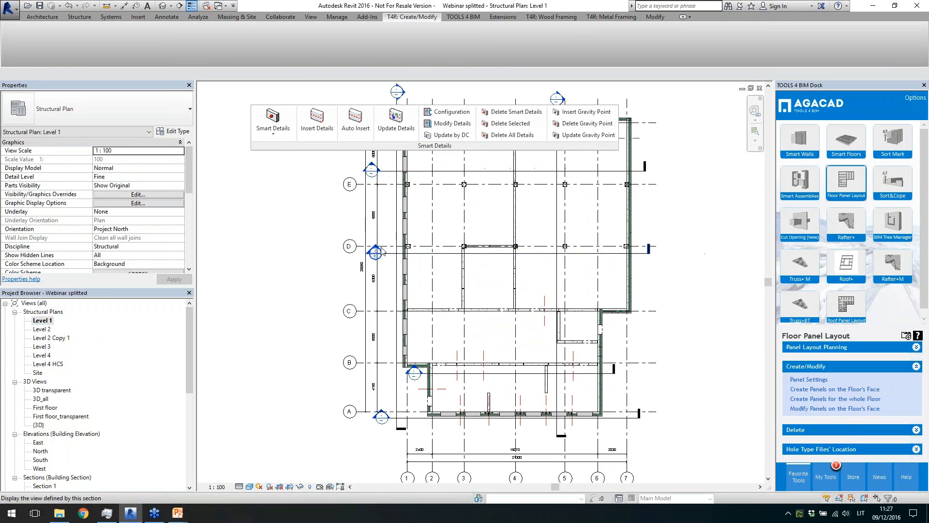
double_click(479, 251)
scroll(513, 363, up, 2)
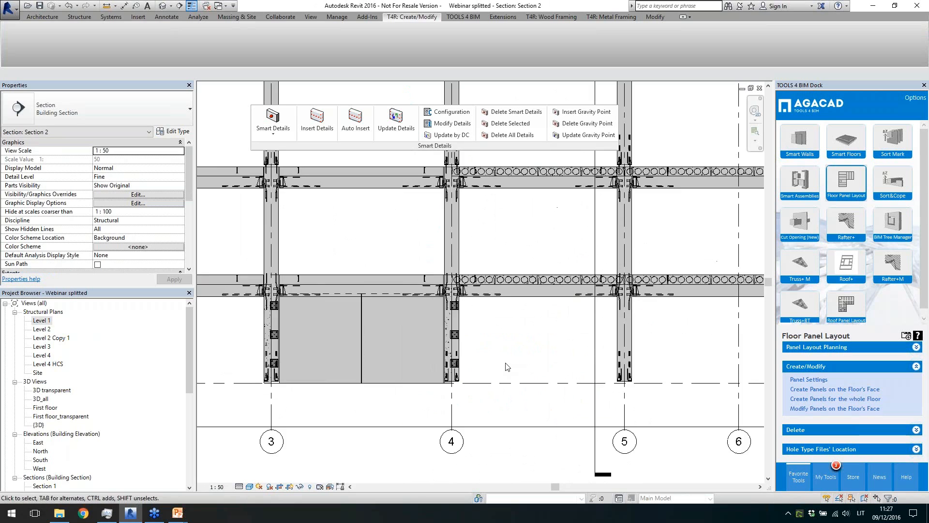
scroll(455, 364, down, 1)
scroll(460, 340, up, 3)
scroll(460, 341, down, 1)
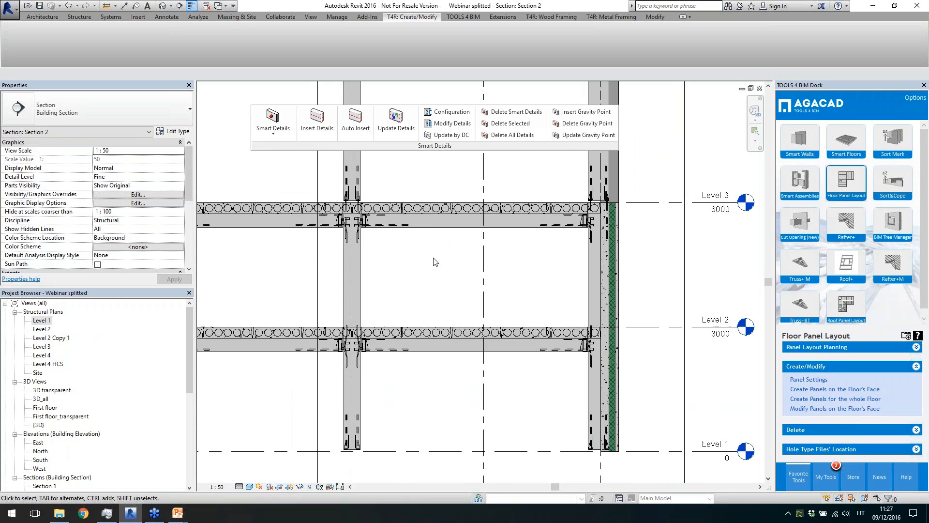
scroll(356, 396, up, 1)
Step: Select the precast column at grid 5 together with its adjoining Level 2 beam to examine the mid-column joint
click(356, 396)
scroll(356, 396, up, 3)
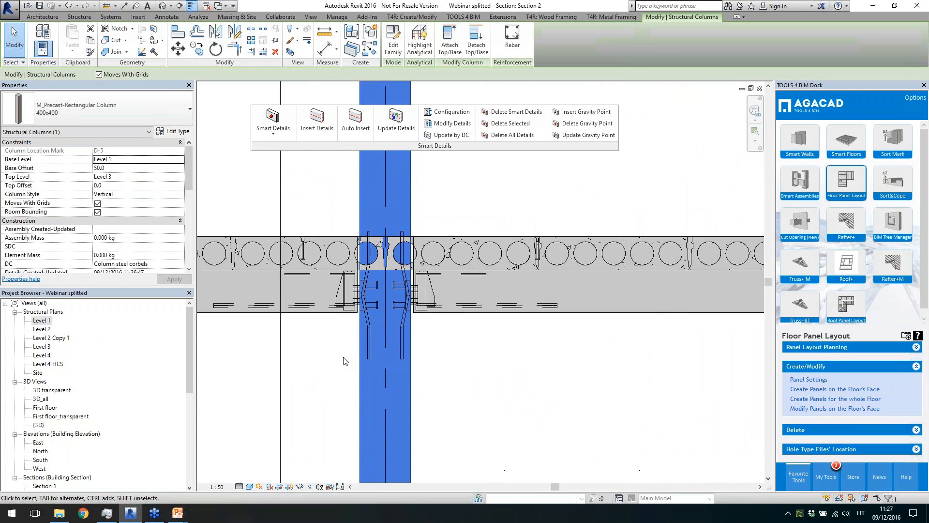
ctrl+click(588, 309)
scroll(501, 260, down, 3)
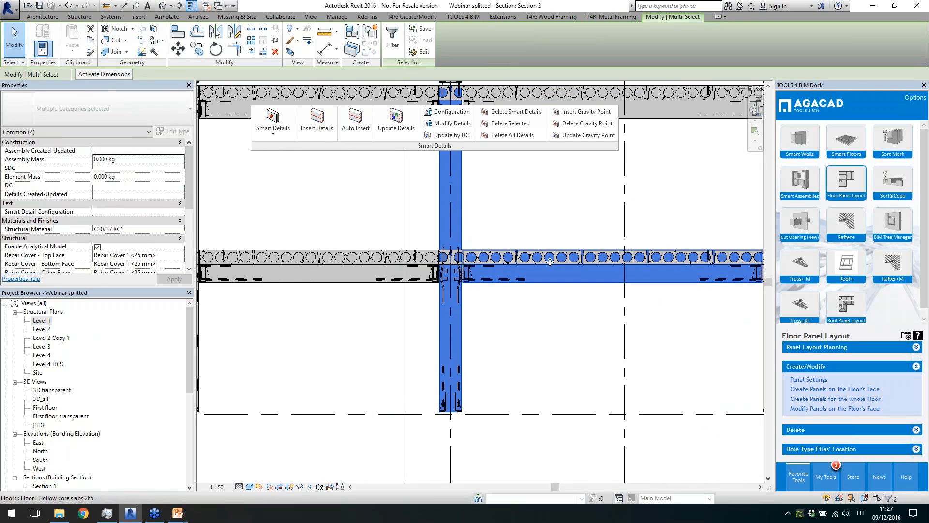
scroll(435, 335, down, 3)
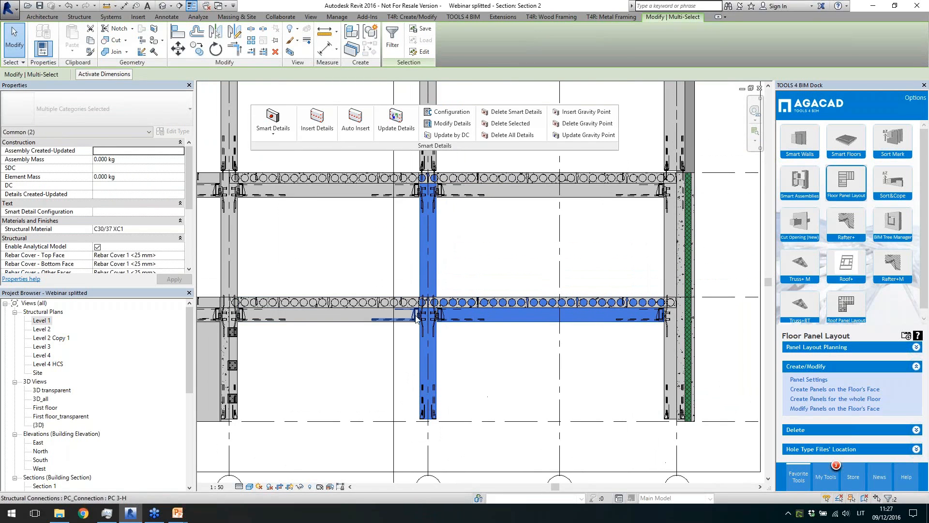
scroll(448, 380, down, 1)
scroll(479, 248, up, 1)
click(447, 276)
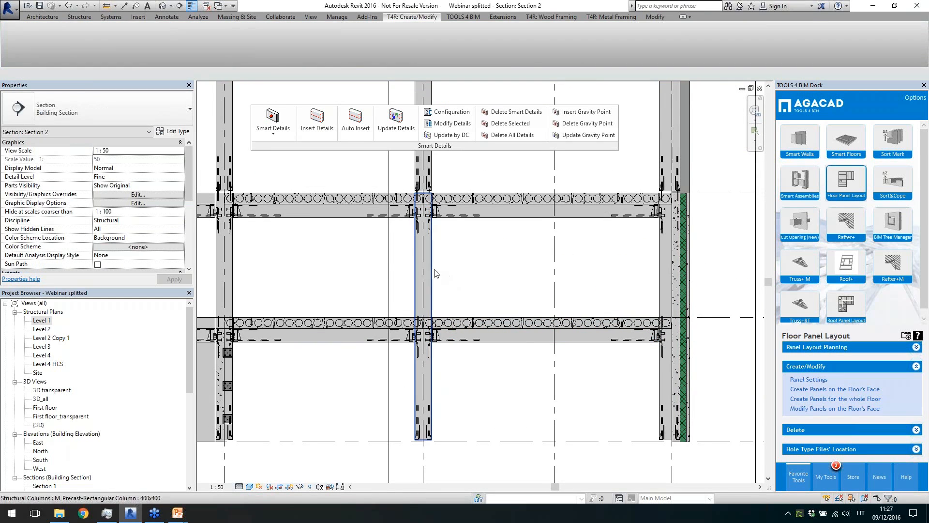
Step: Select the same column together with its adjoining Level 3 beam to show the joint at the column's top
click(432, 270)
ctrl+click(498, 216)
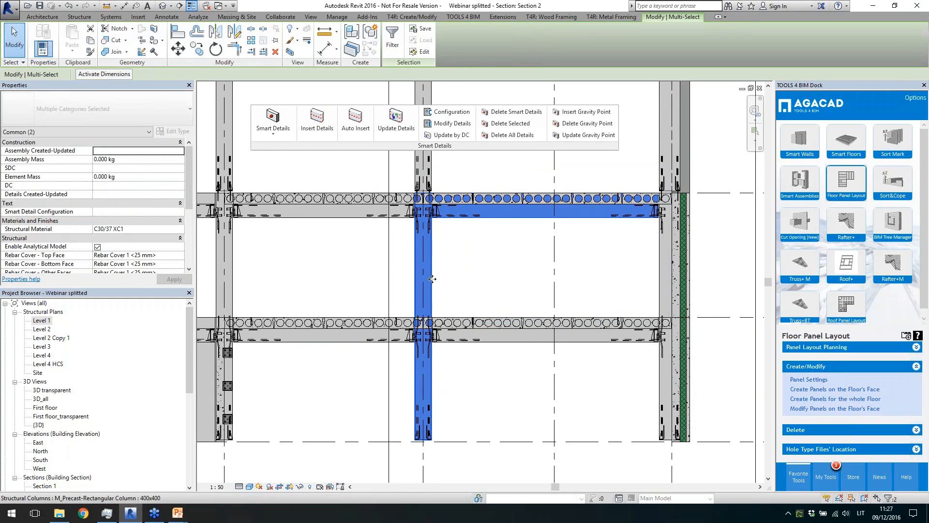
click(461, 281)
Step: Inspect the PCs 3 UP corbel connection at the column's Level 3 joint
scroll(426, 203, up, 5)
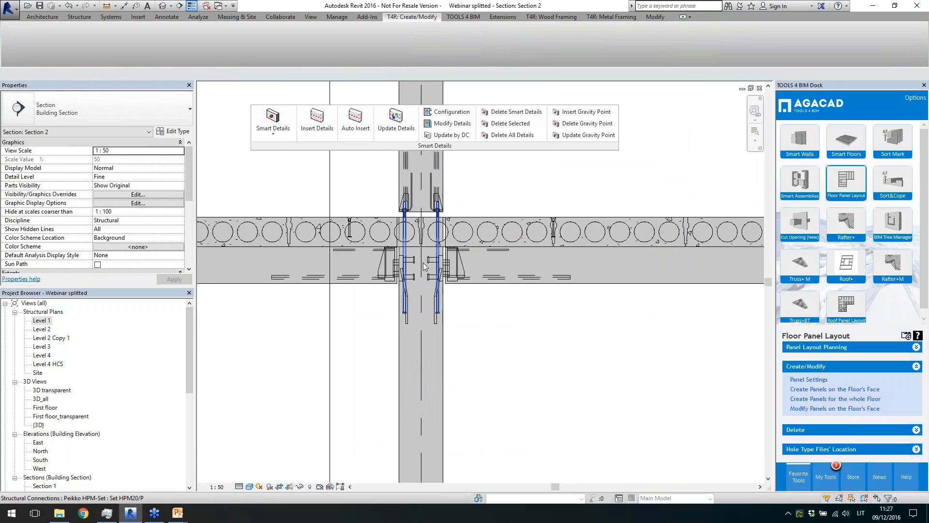
click(435, 258)
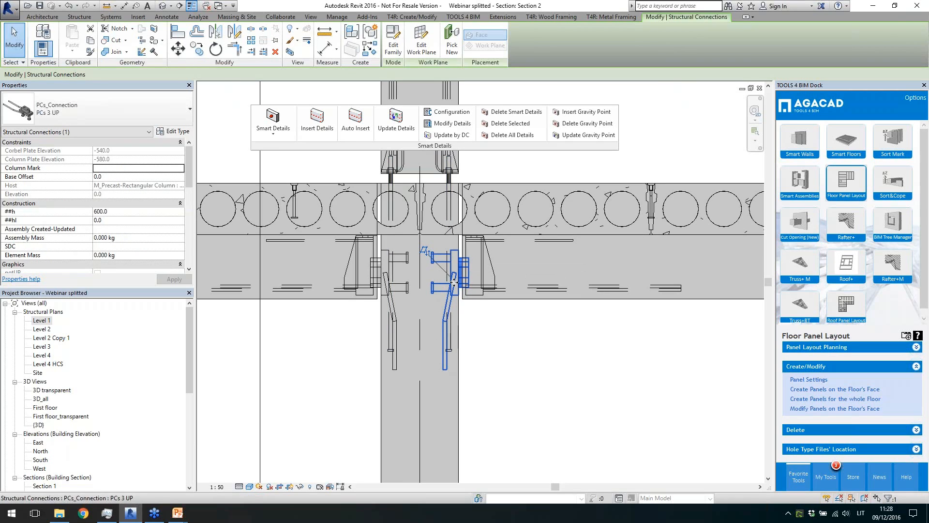
scroll(421, 236, down, 2)
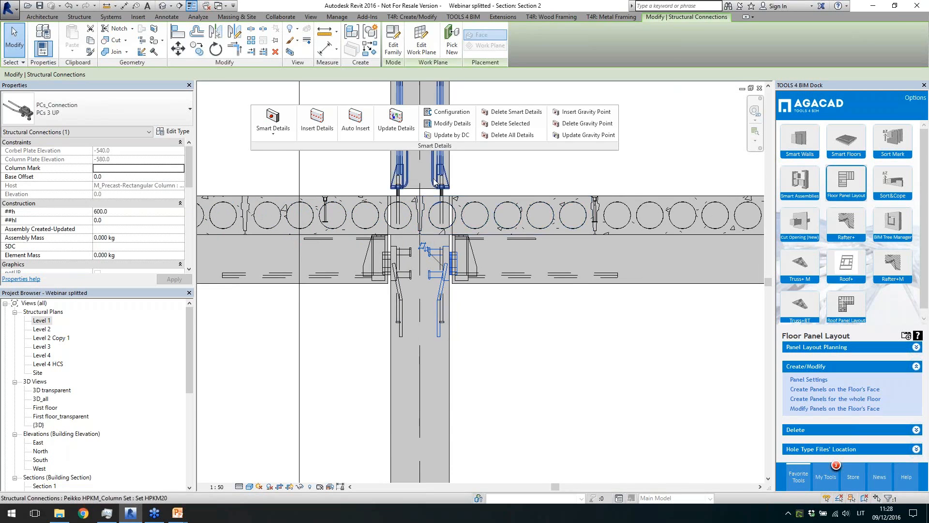
scroll(434, 183, down, 6)
scroll(463, 431, up, 5)
click(462, 435)
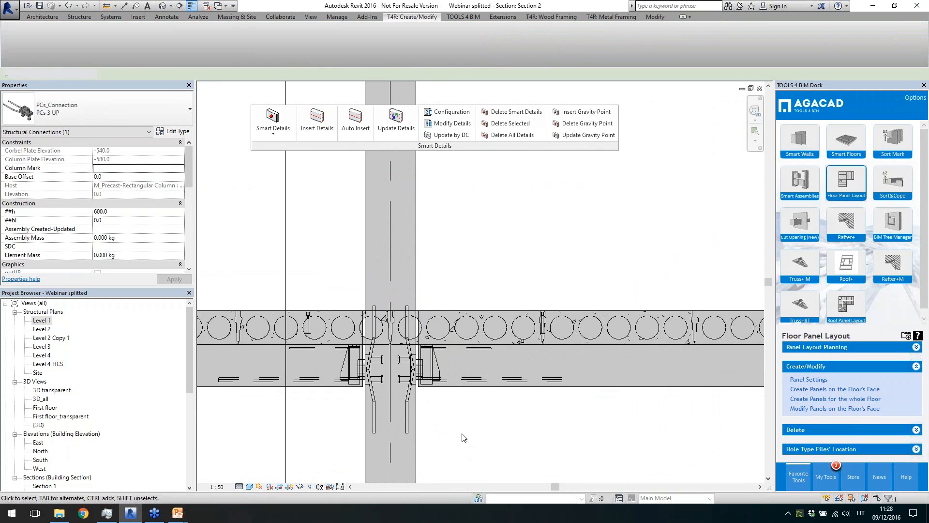
Step: Select the PCs 3 corbel connection at the column's Level 2 joint and open its configuration in Modify Details
click(409, 414)
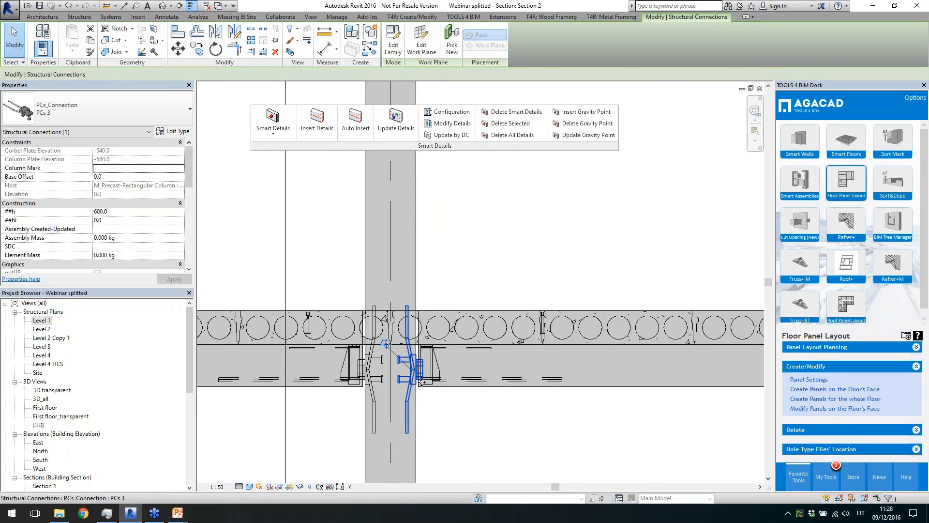
scroll(422, 382, down, 3)
click(448, 124)
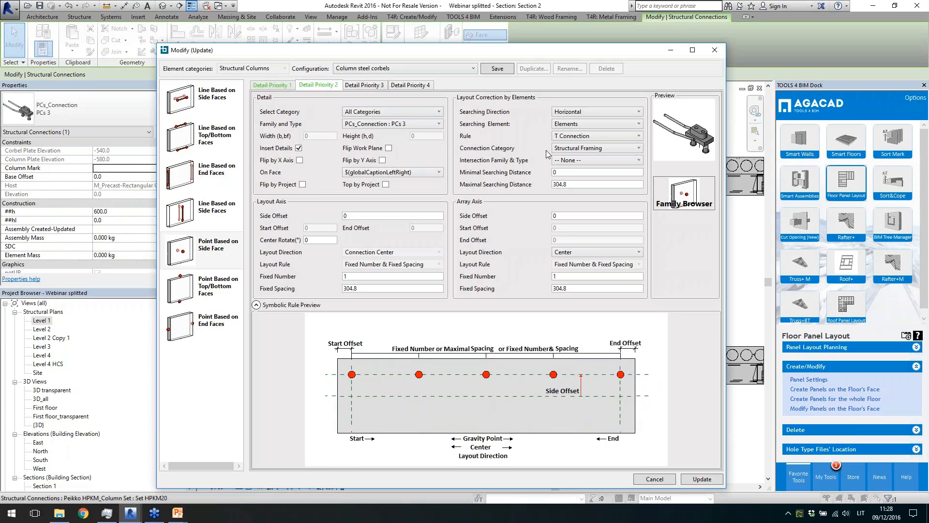
Step: Review the connection rule options of Detail Priority 2 and the settings of Detail Priority 1, and close the configuration without updating
click(562, 136)
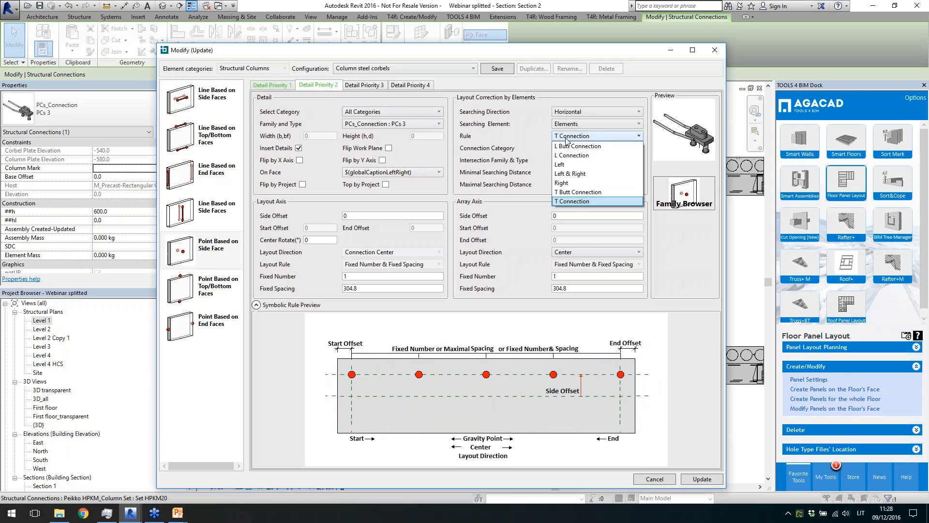
click(576, 201)
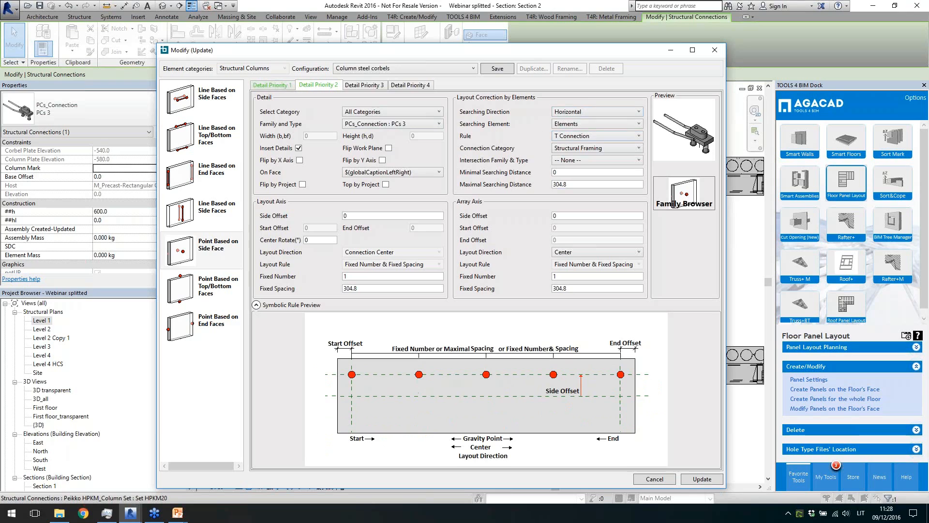
click(286, 89)
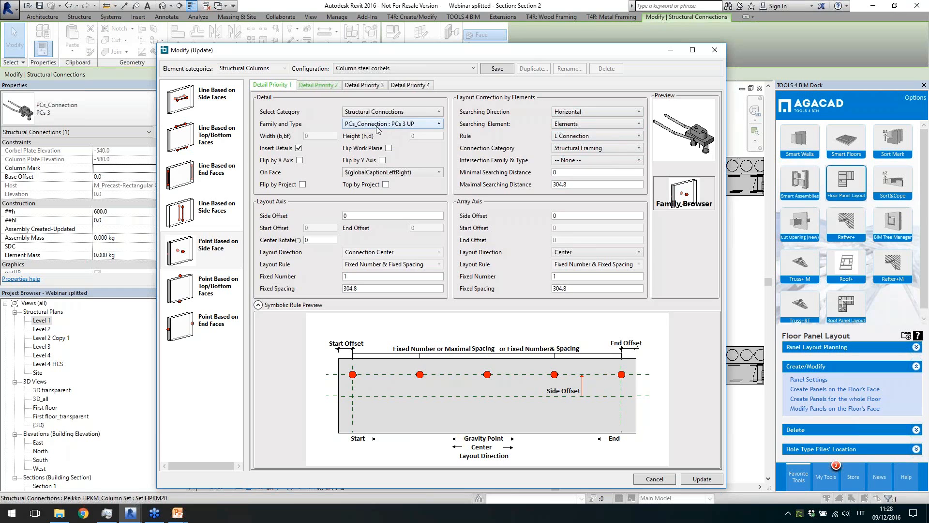
click(715, 51)
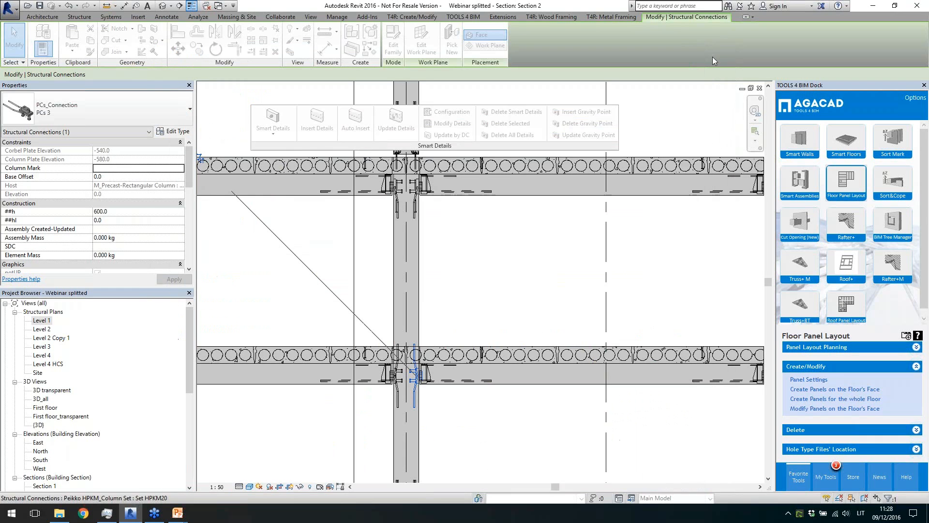
Step: Leave the section and open the Level 1 structural plan
scroll(634, 264, down, 3)
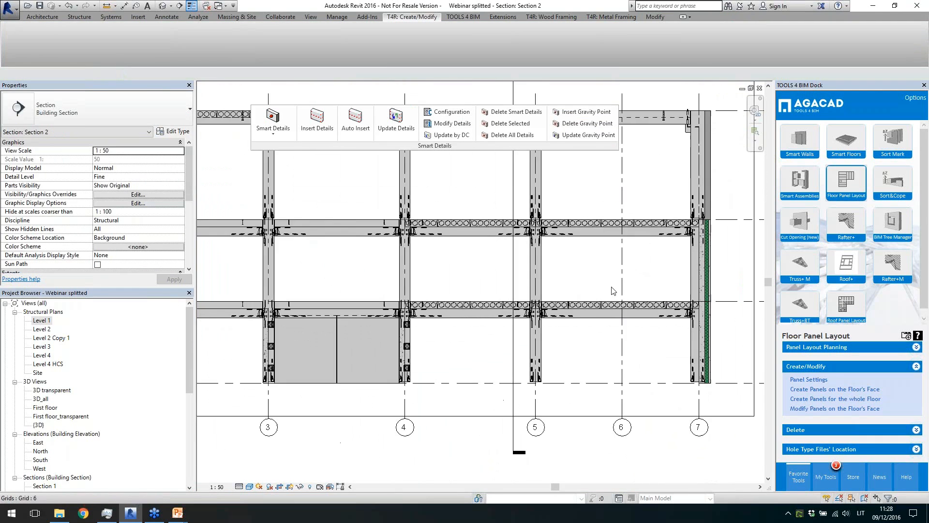
scroll(588, 306, down, 1)
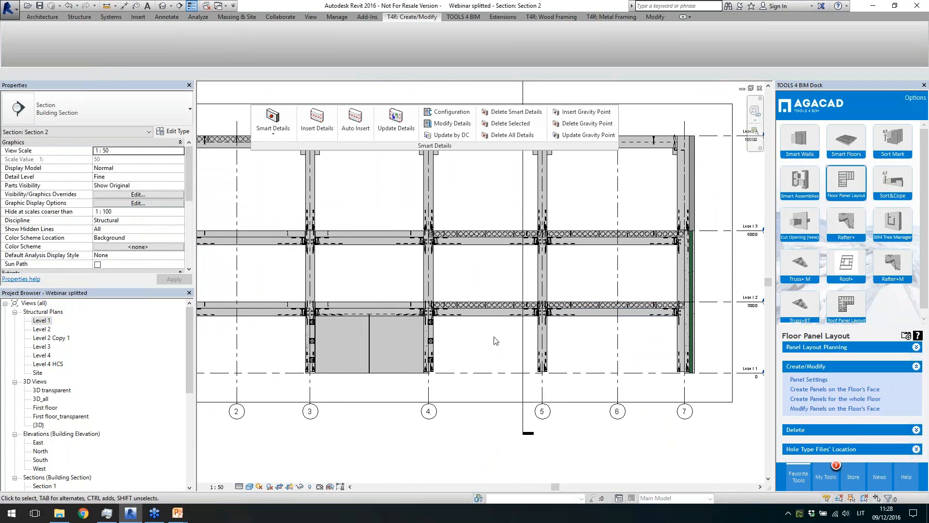
scroll(497, 340, up, 1)
scroll(651, 349, down, 1)
scroll(651, 348, down, 1)
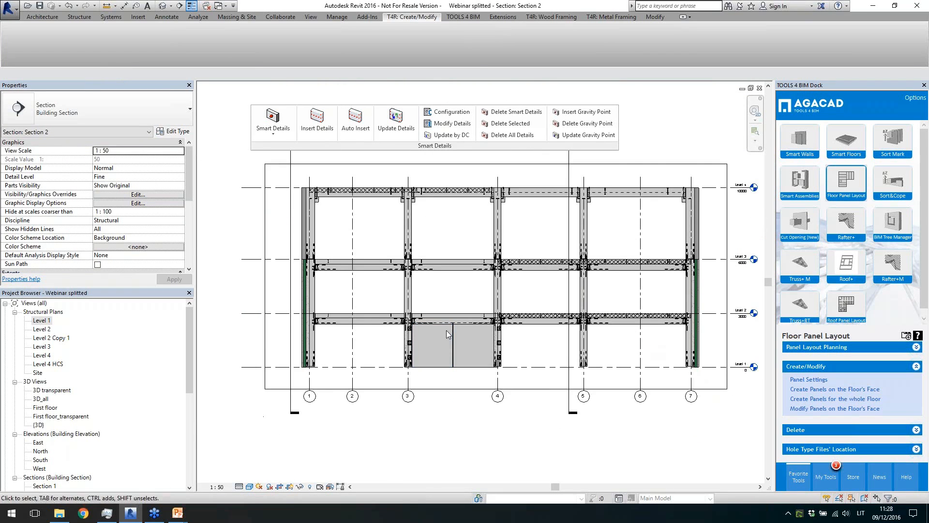
scroll(481, 310, up, 1)
scroll(499, 293, up, 1)
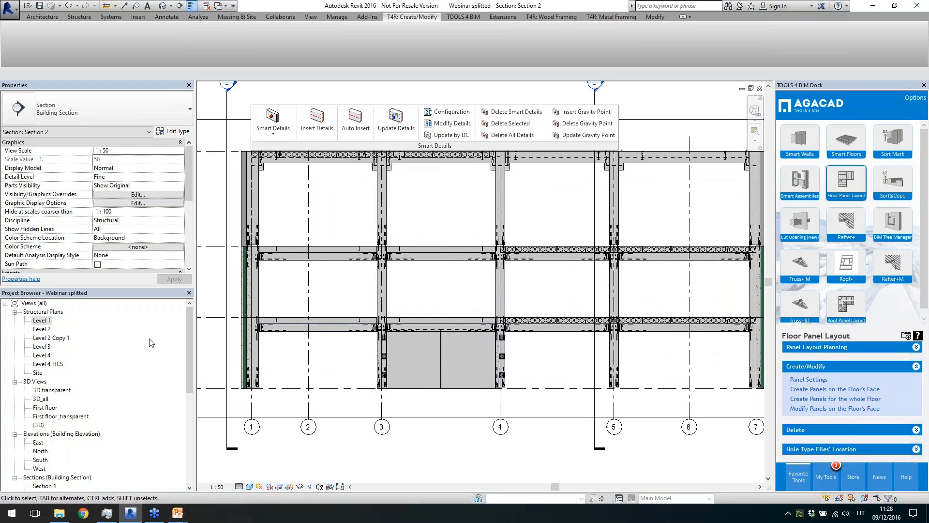
double_click(46, 321)
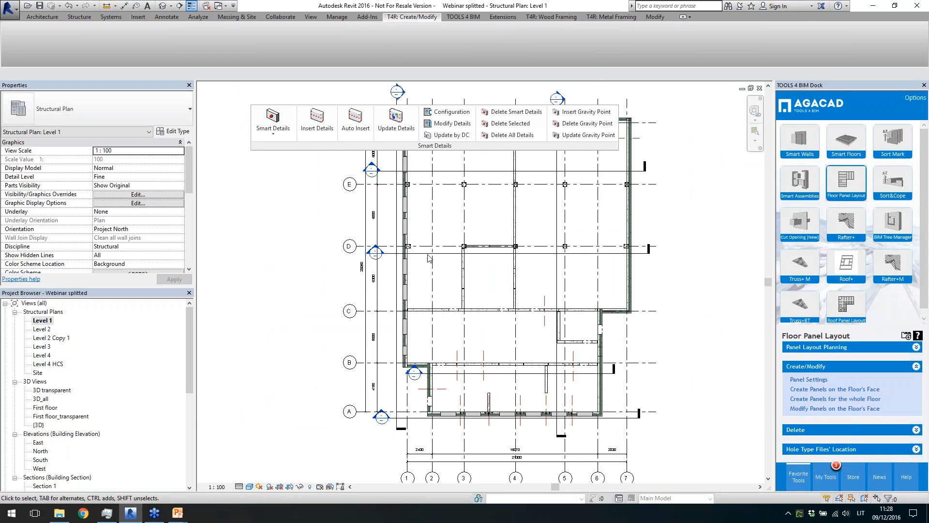
Step: Inspect the precast column at the intersection of grids D and 1 and the Peikko HPKM column set at its base
scroll(445, 230, up, 2)
scroll(399, 247, up, 2)
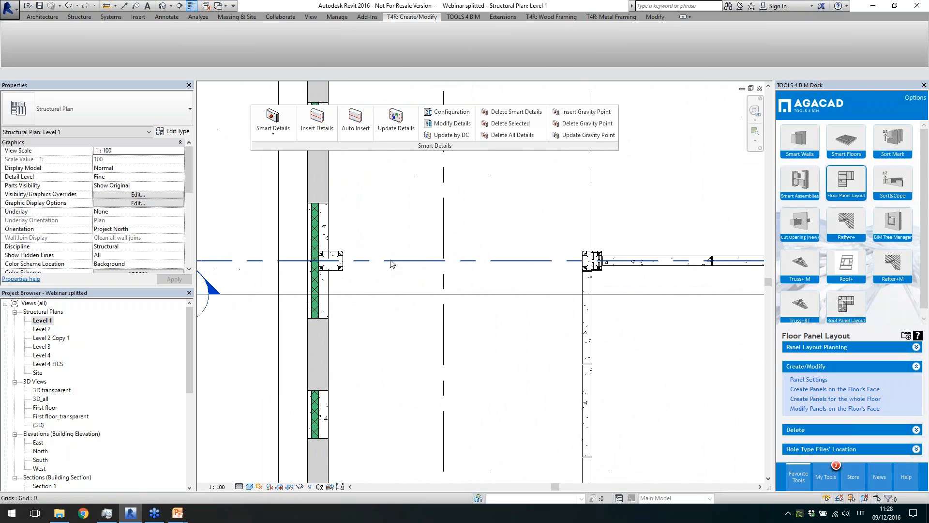
scroll(407, 232, up, 1)
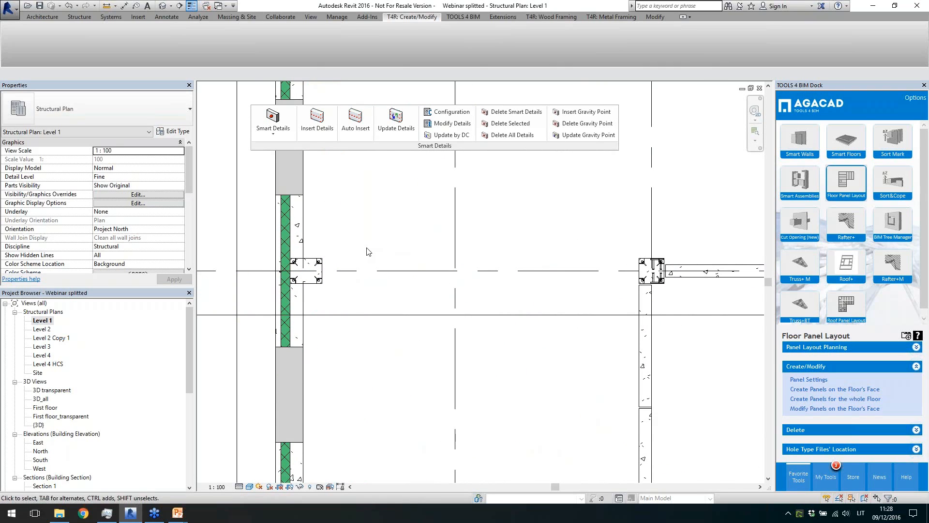
scroll(366, 251, up, 1)
middle_drag(428, 244, 398, 237)
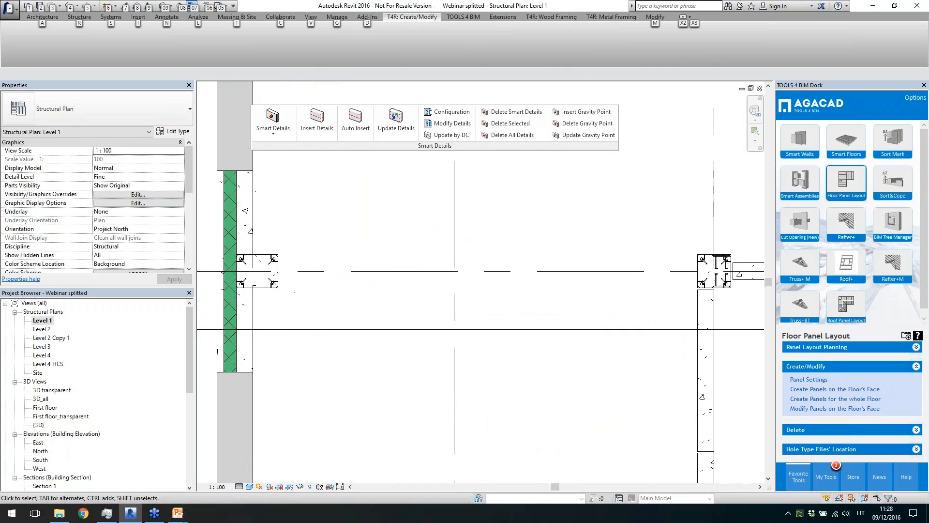
click(275, 262)
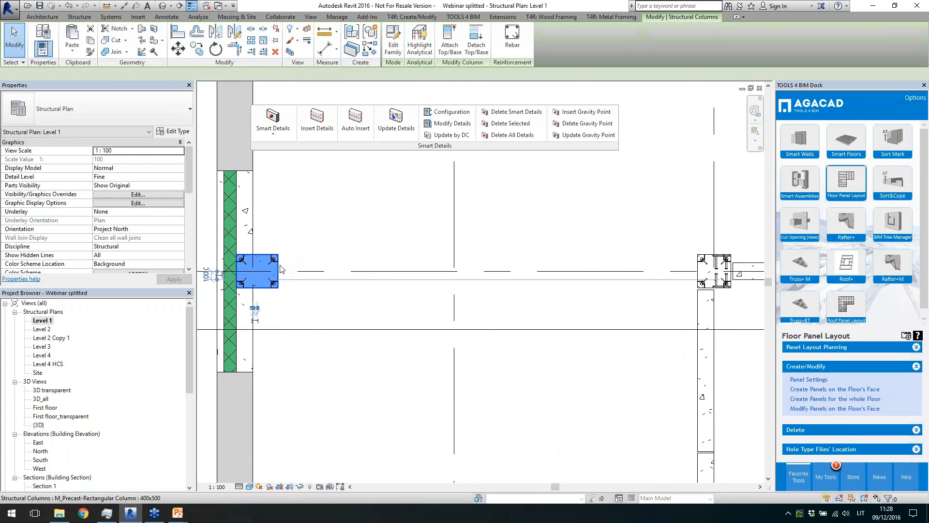
click(297, 258)
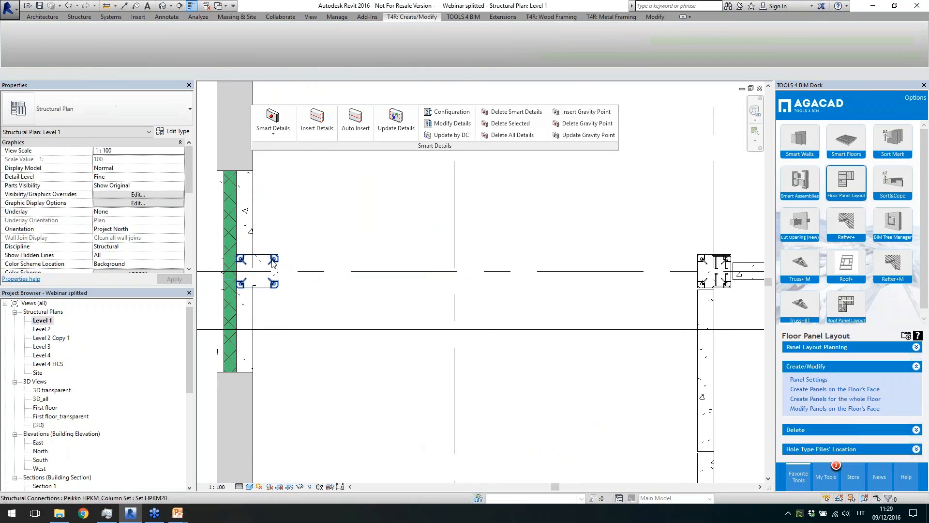
click(273, 263)
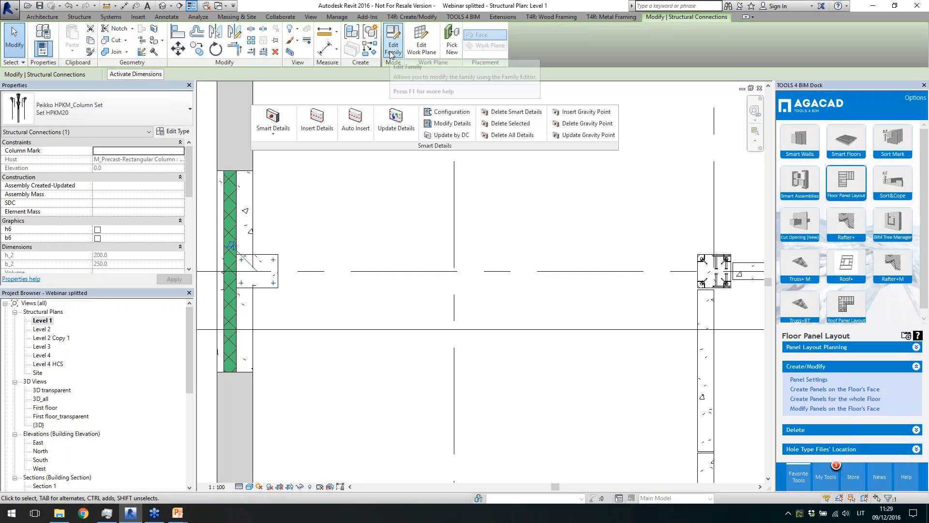
click(302, 243)
Step: Review the type properties of the same 400x500 precast column, including its b and h dimensions, without changing them
click(280, 270)
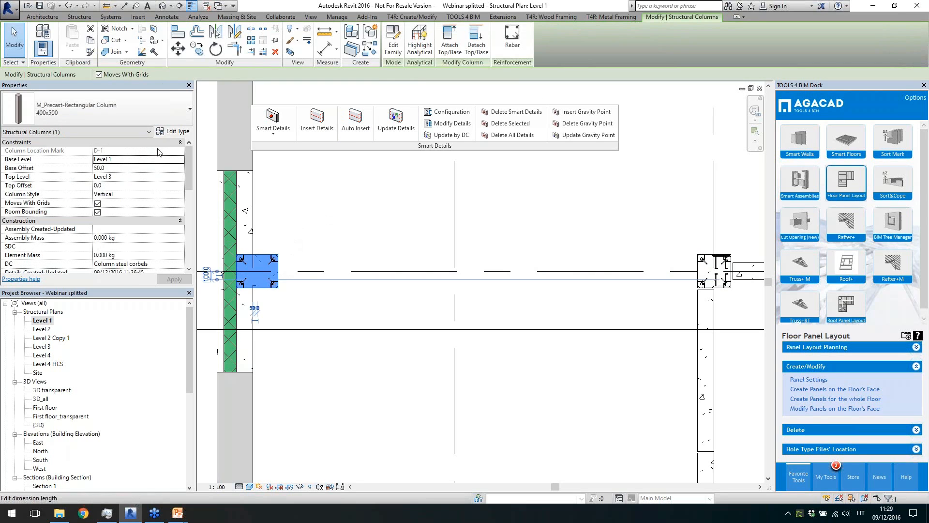
click(172, 131)
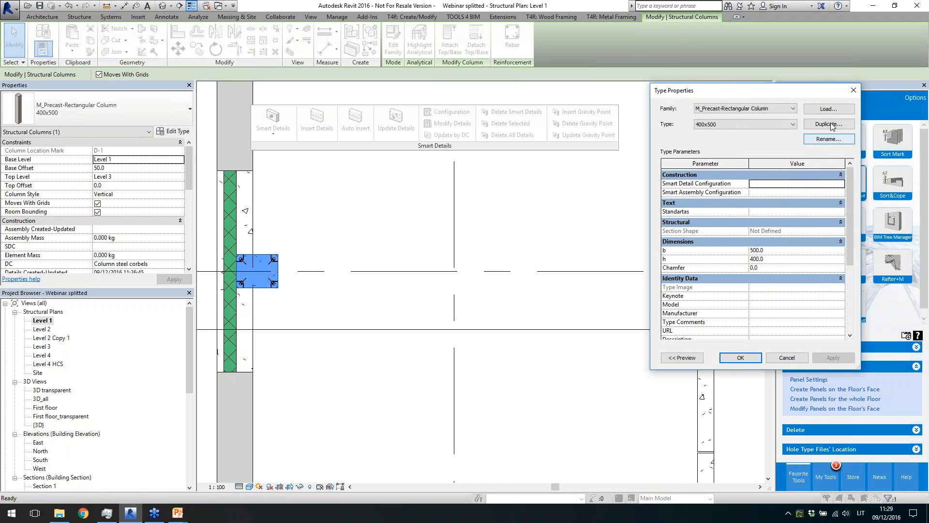
click(854, 90)
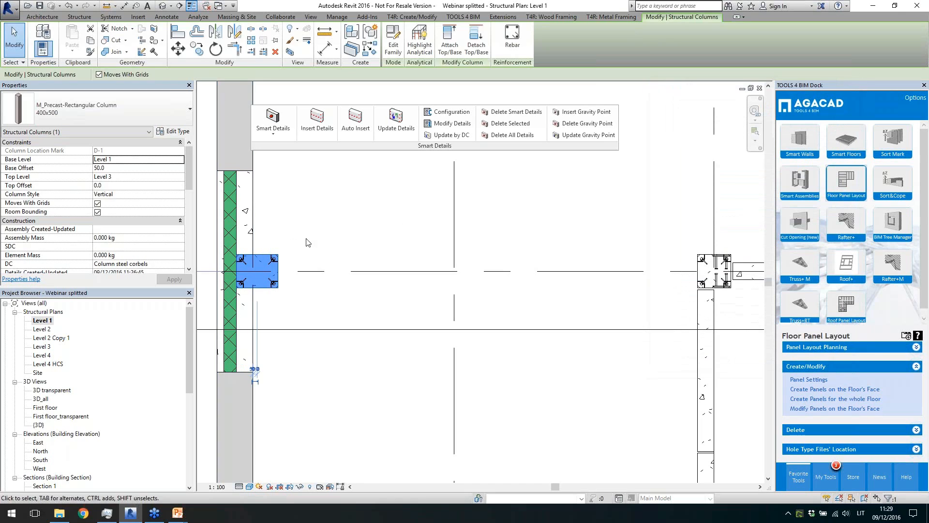
Step: Open the Peikko HPKM_Column Set family for editing from the column's connection and display its Ref. Level floor plan
click(306, 242)
click(274, 264)
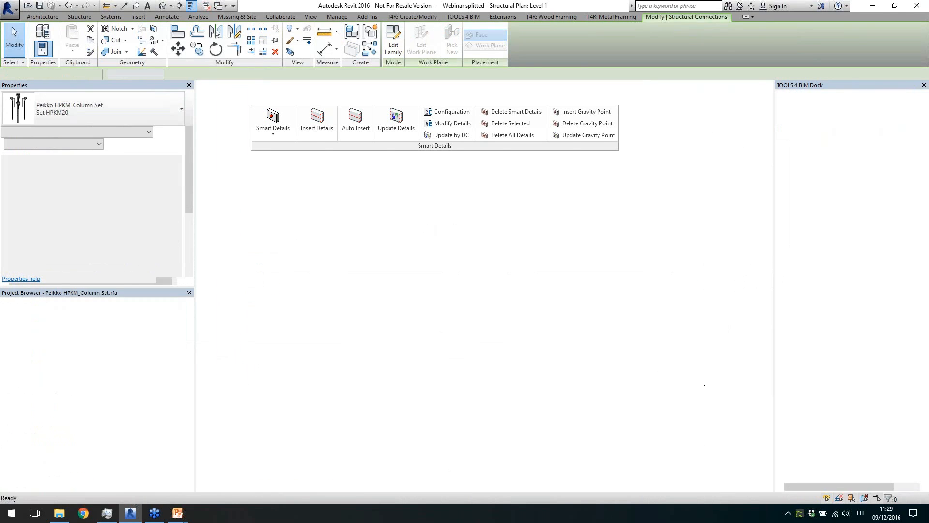
double_click(42, 304)
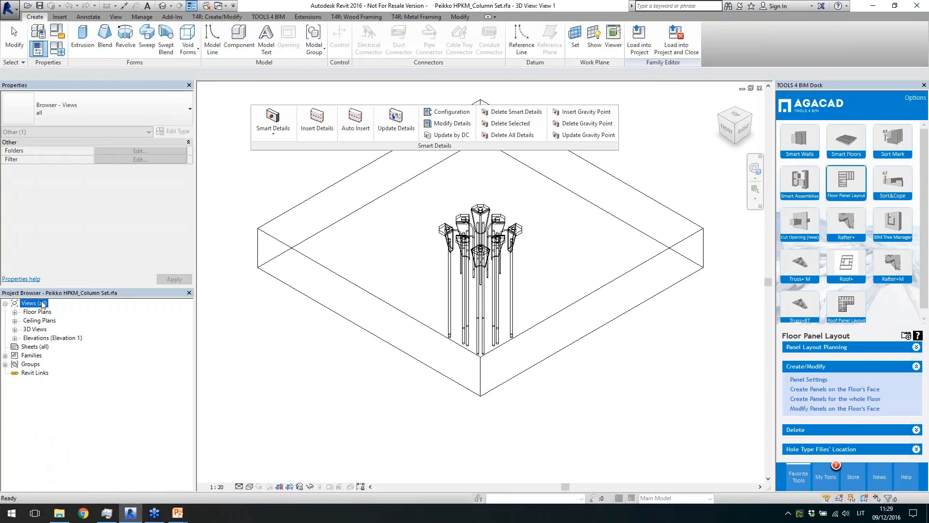
double_click(44, 319)
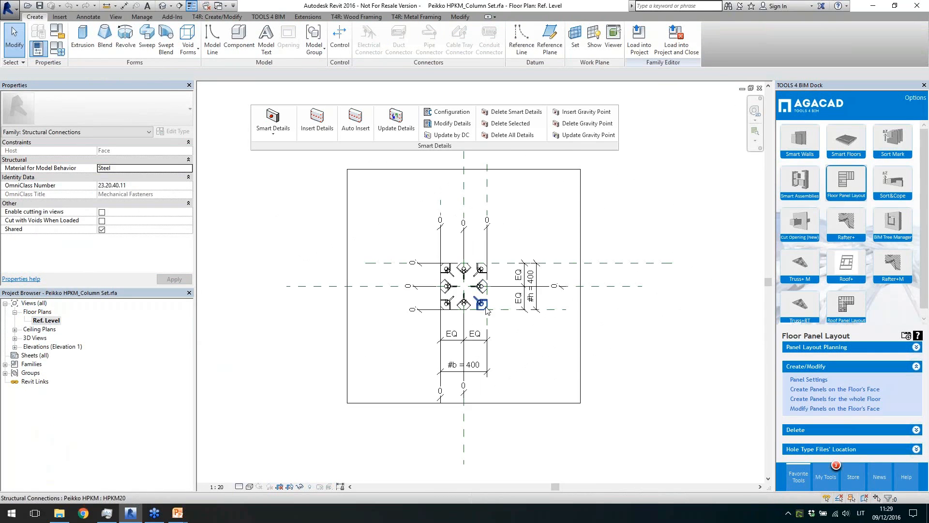
Step: Select the overall #h dimension of the column shoe layout to examine its label and instance parameter setting
click(542, 313)
scroll(542, 313, up, 2)
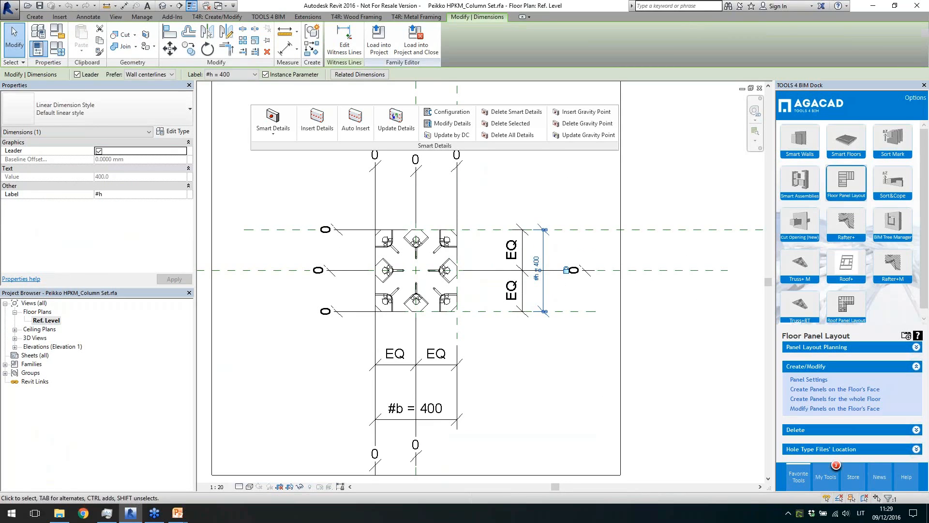
click(557, 293)
click(543, 293)
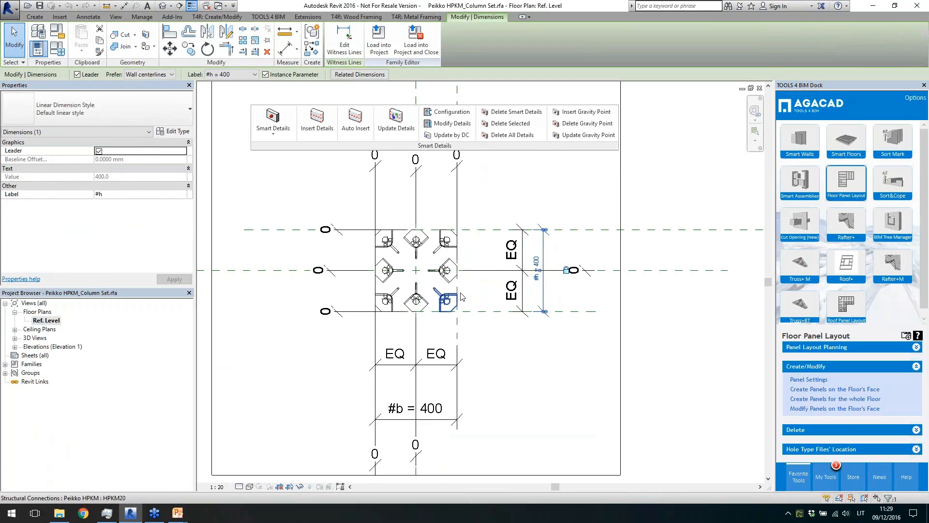
Step: Examine the #h parameter and its properties in the family types, and cancel without making changes
click(57, 49)
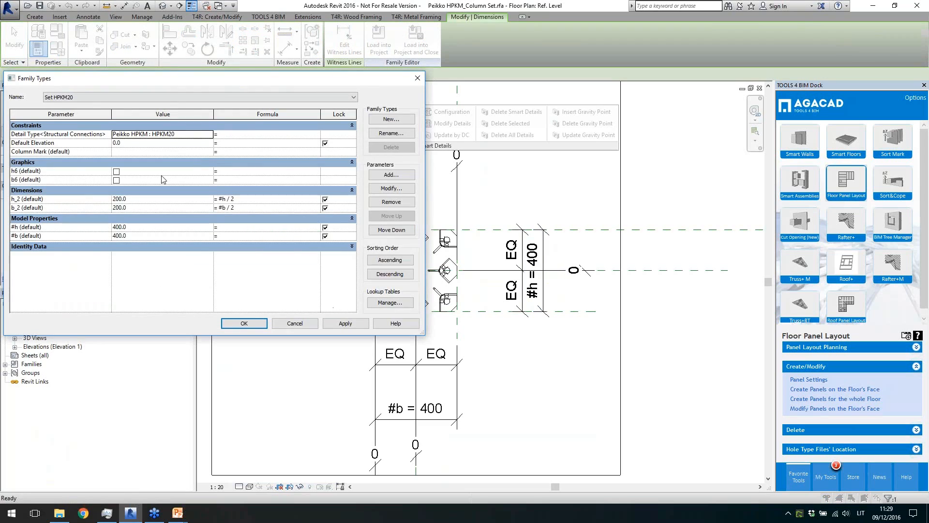
click(64, 228)
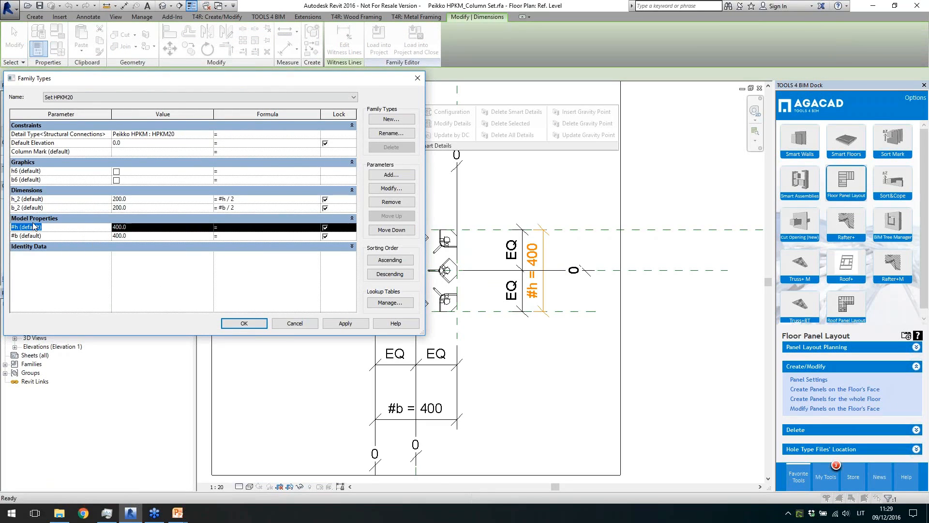
click(392, 188)
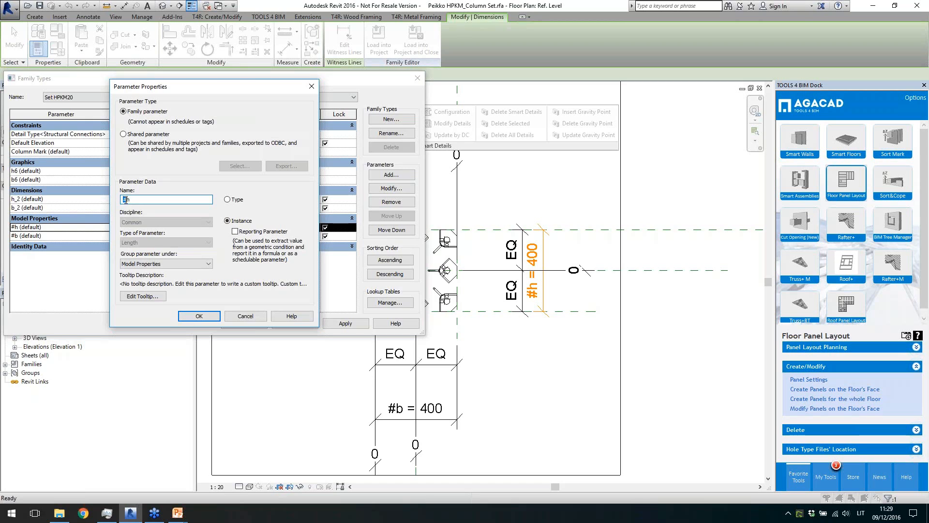
click(245, 316)
click(294, 323)
Step: Close both views of the column set family to return to the project's Level 1 plan
click(554, 195)
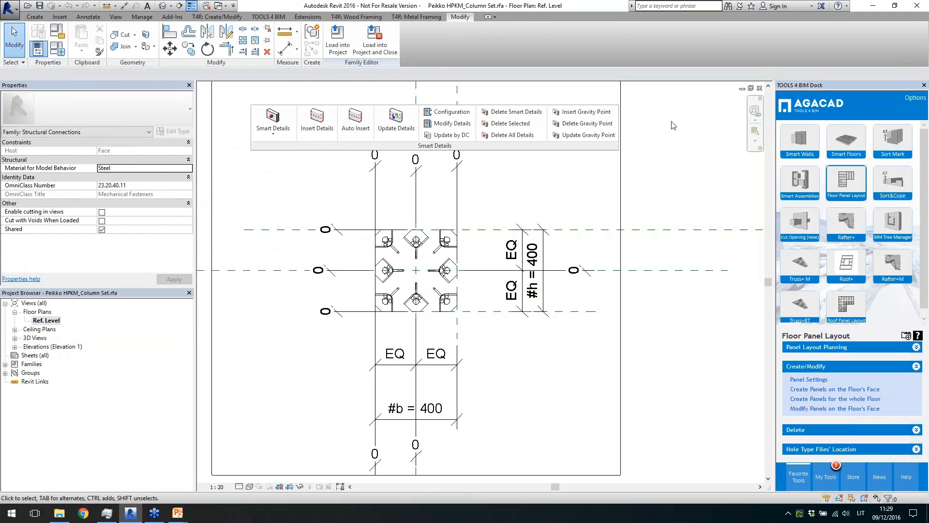
click(759, 88)
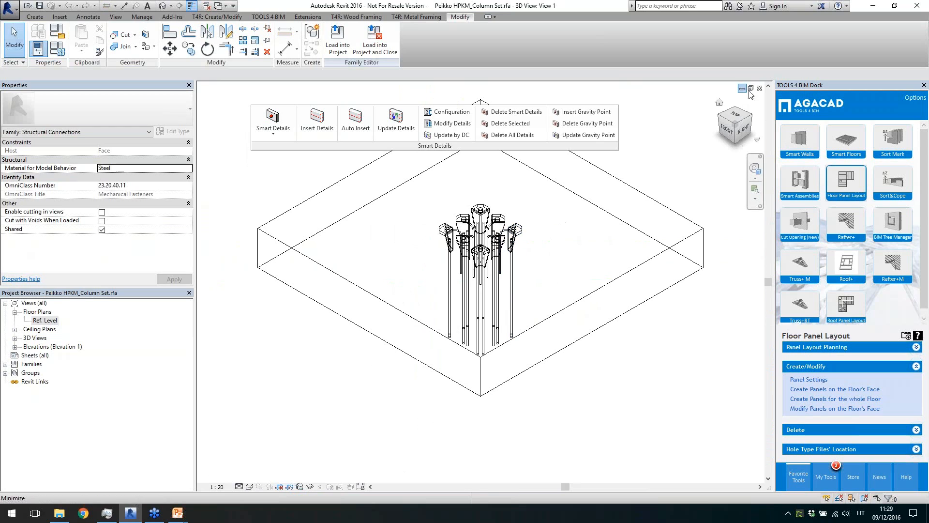
click(758, 90)
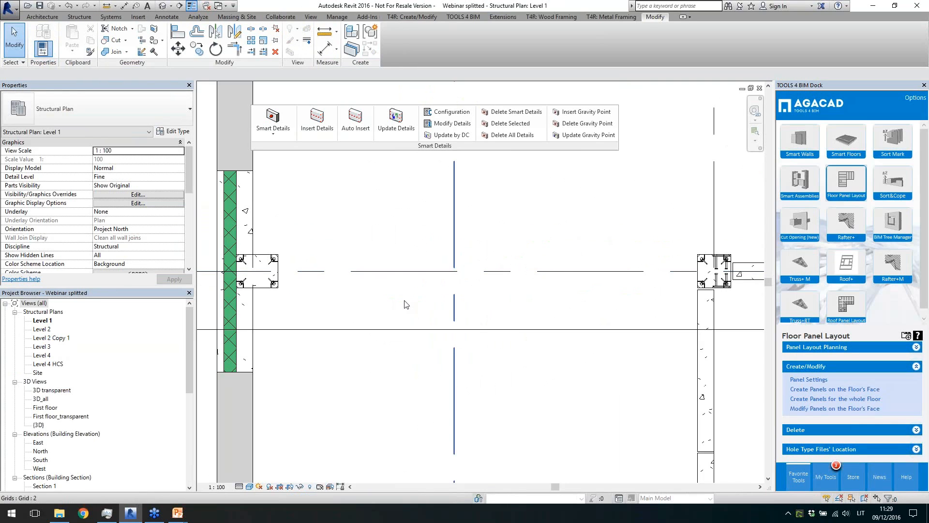
Step: Compare the #h and #b model properties of the HPKM column sets in the grid D columns at grids 1 and 3
click(273, 285)
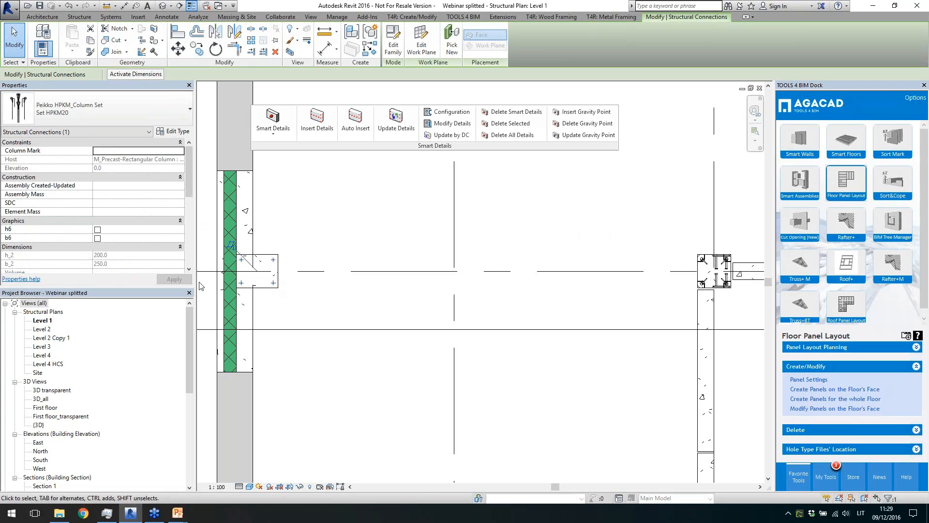
scroll(185, 212, down, 6)
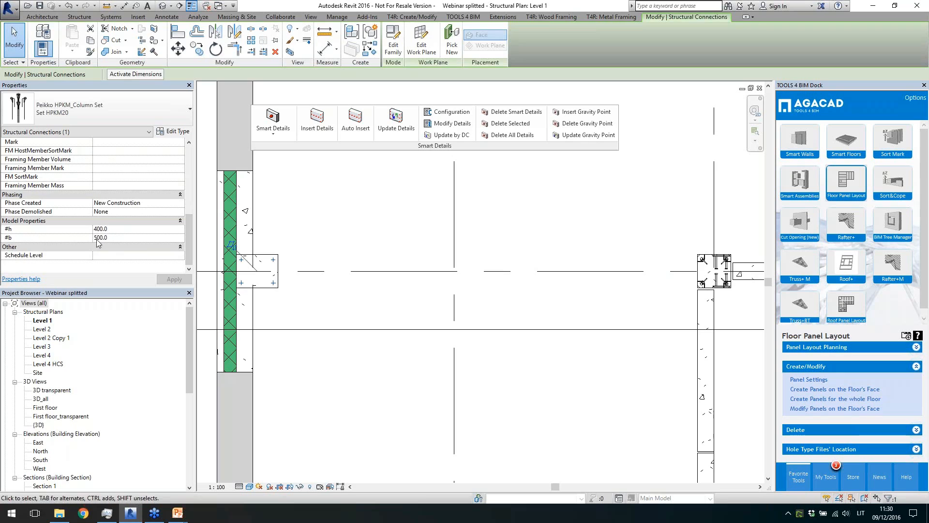
click(704, 262)
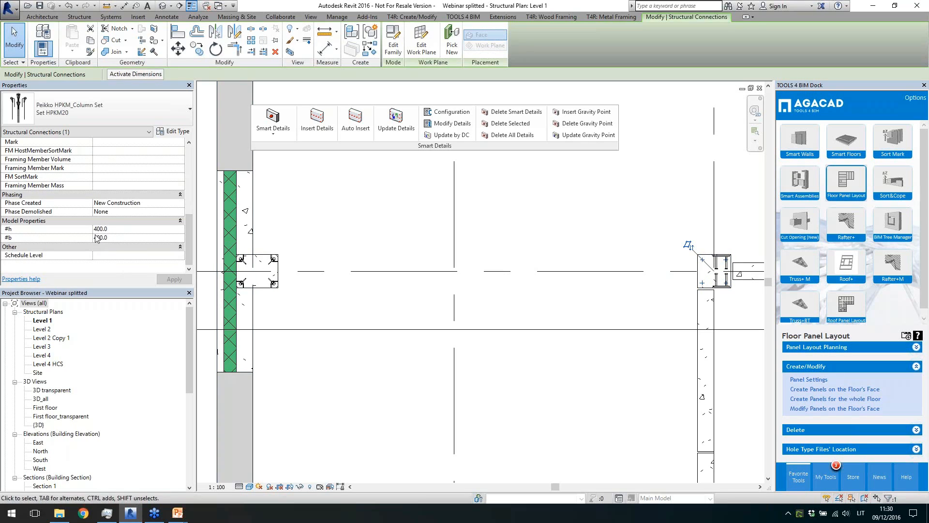
click(380, 247)
Step: Open the default 3D view of the building to examine the floor slabs and their connection details
scroll(368, 240, down, 2)
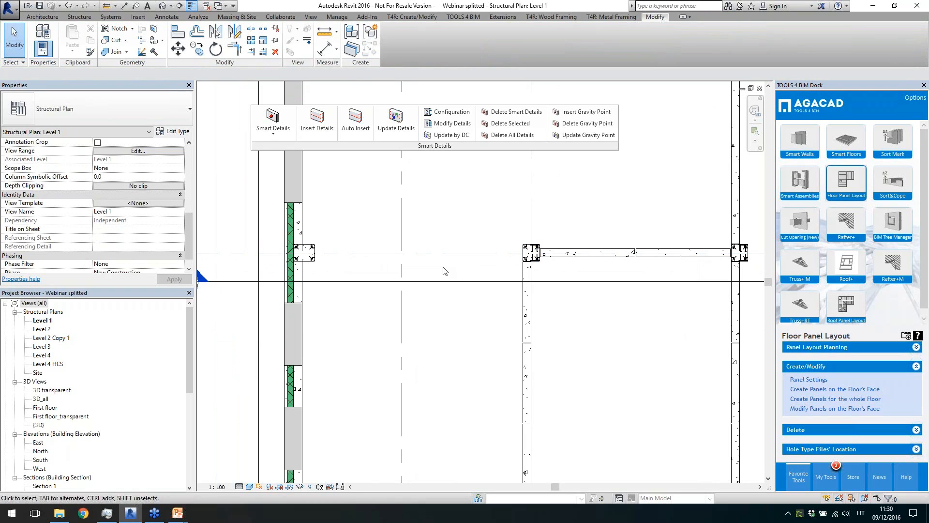
scroll(404, 255, down, 1)
scroll(404, 254, down, 2)
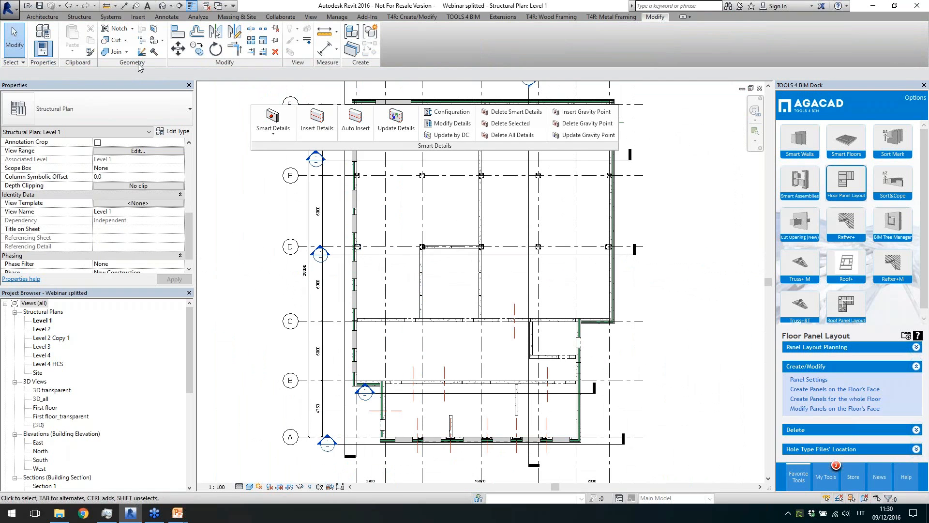
click(162, 6)
scroll(268, 333, up, 5)
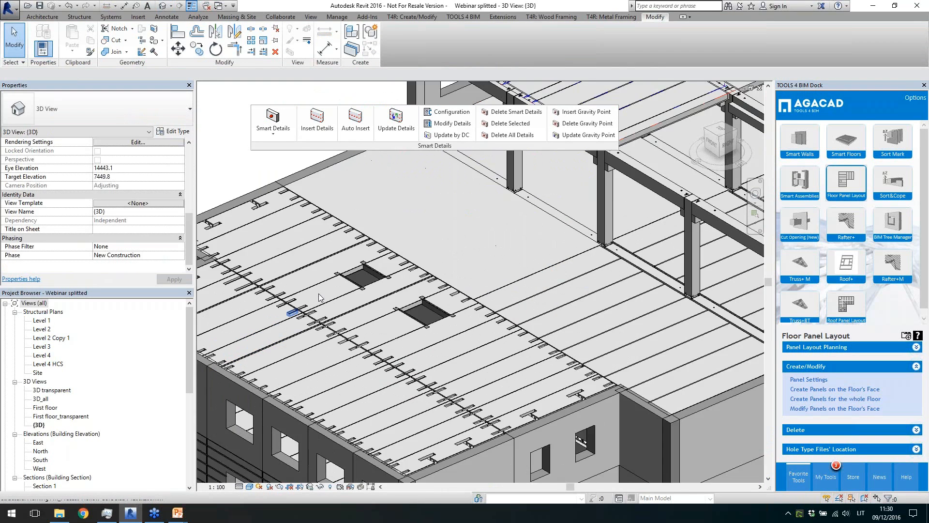
Step: Review the type properties of the 1500x200mm hollow core slab beside a floor opening, and select the slab meeting the neighbouring opening
click(414, 348)
click(414, 349)
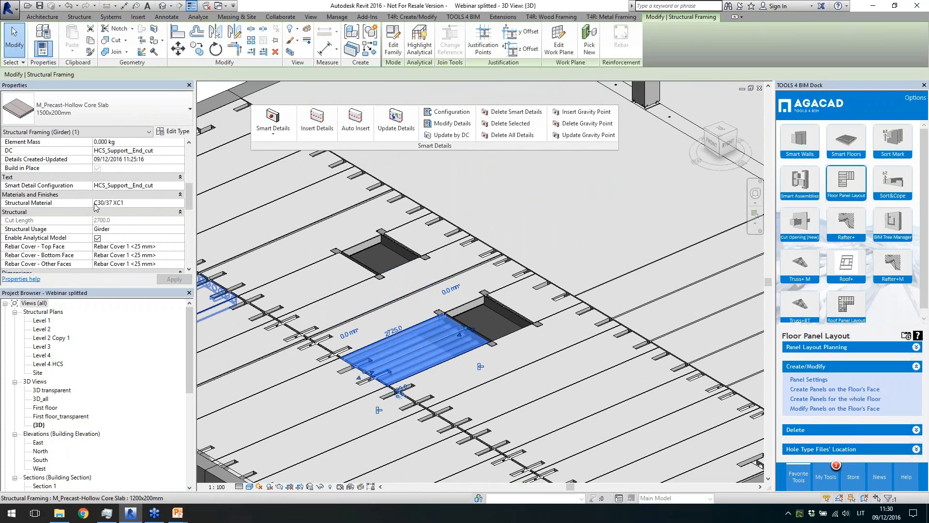
click(172, 132)
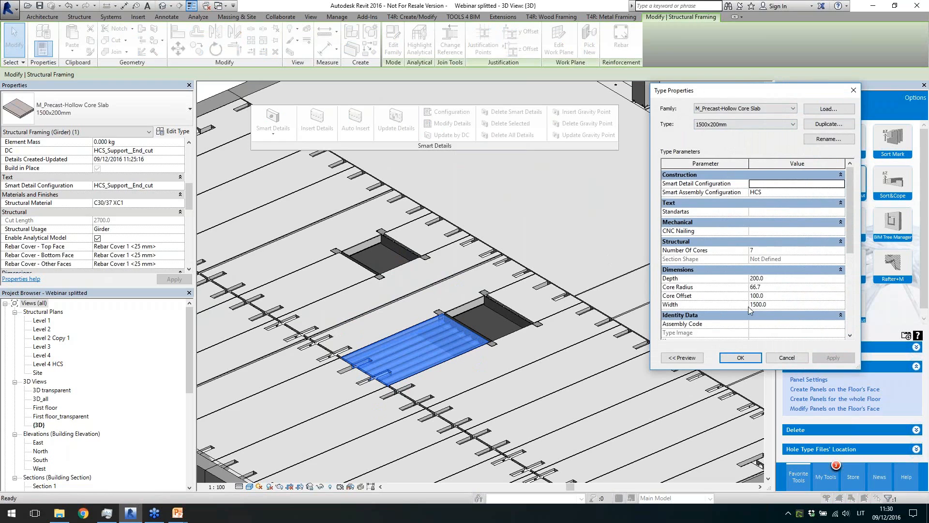
click(787, 357)
click(335, 292)
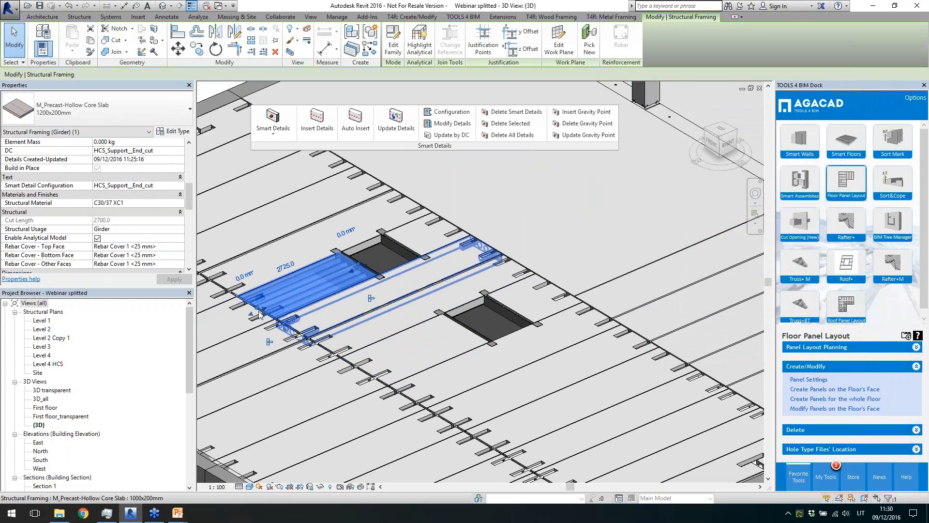
Step: Select the HCS support at the floor opening and inspect its #Width property and its placement from above
scroll(378, 276, up, 3)
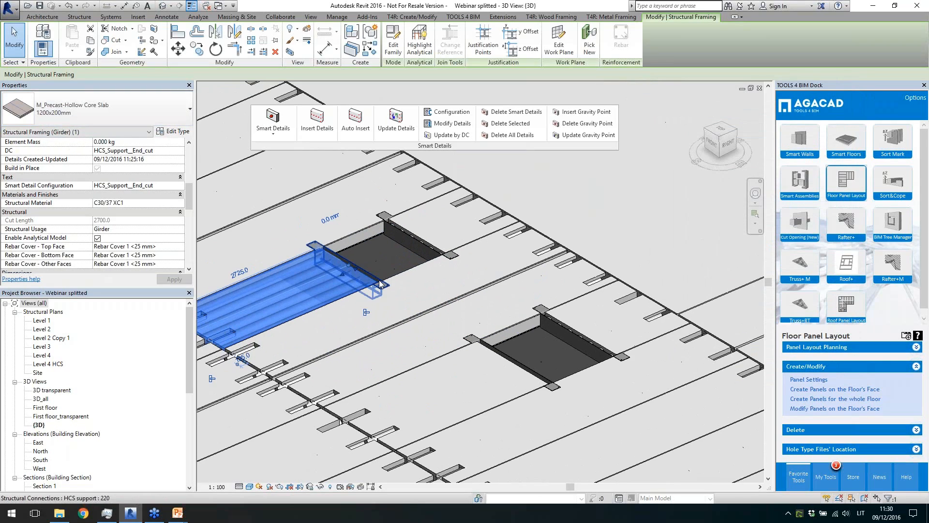
click(381, 284)
shift+middle_drag(381, 285, 431, 324)
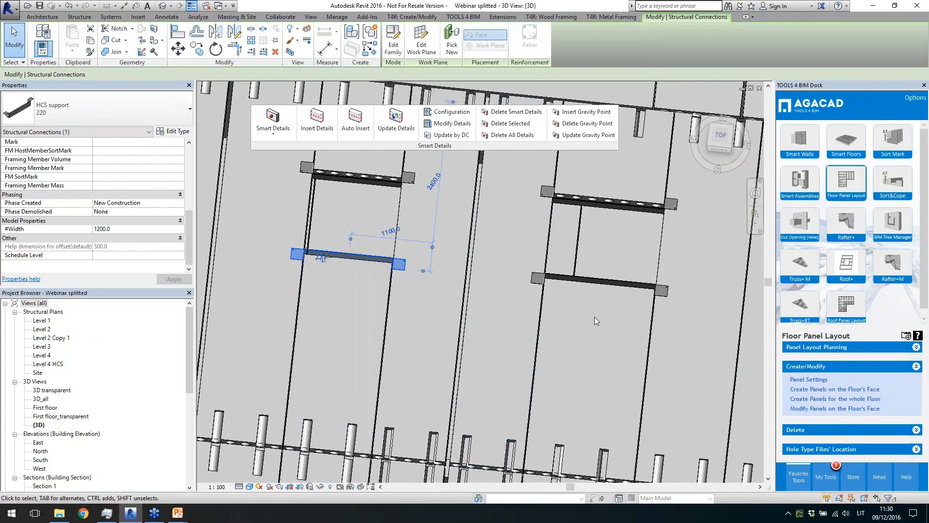
scroll(384, 335, down, 4)
scroll(442, 362, down, 5)
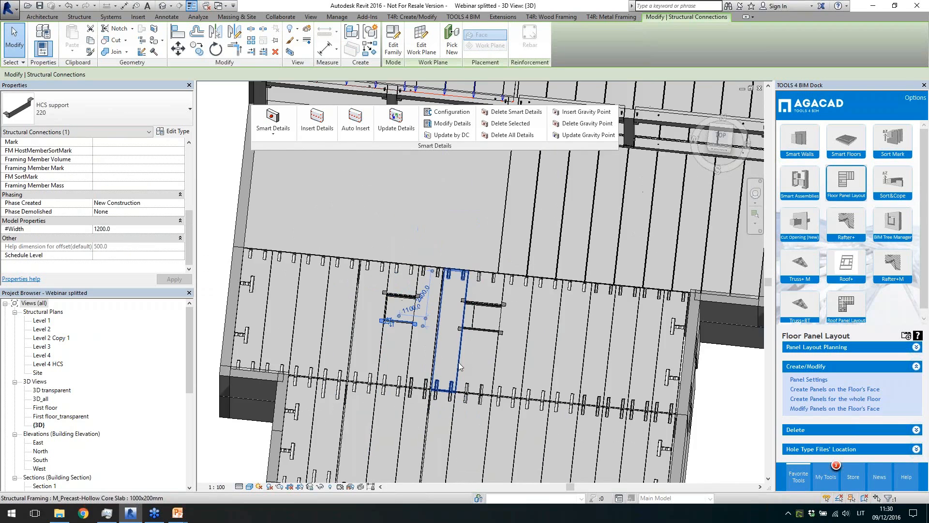
shift+middle_drag(541, 402, 483, 310)
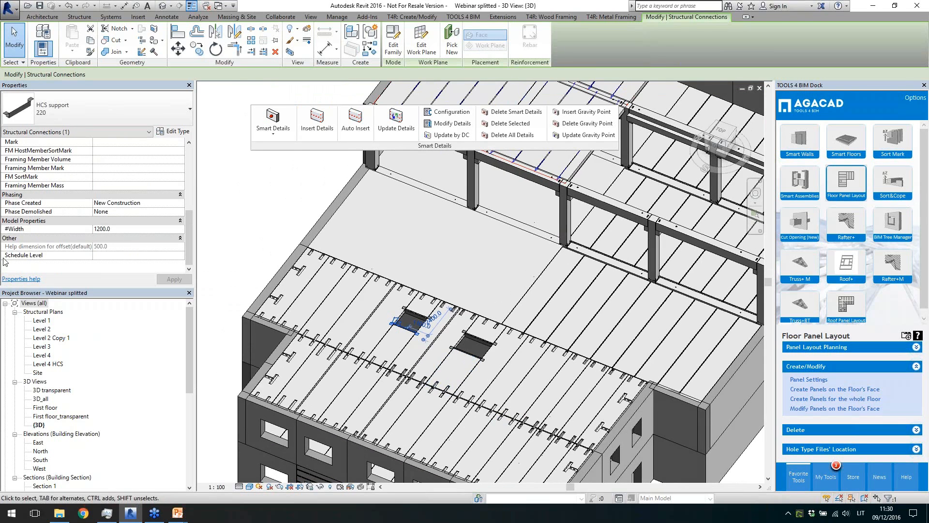
Step: Reposition Section 10 on the Level 1 plan so it shows a row of columns, and open its section view
double_click(42, 320)
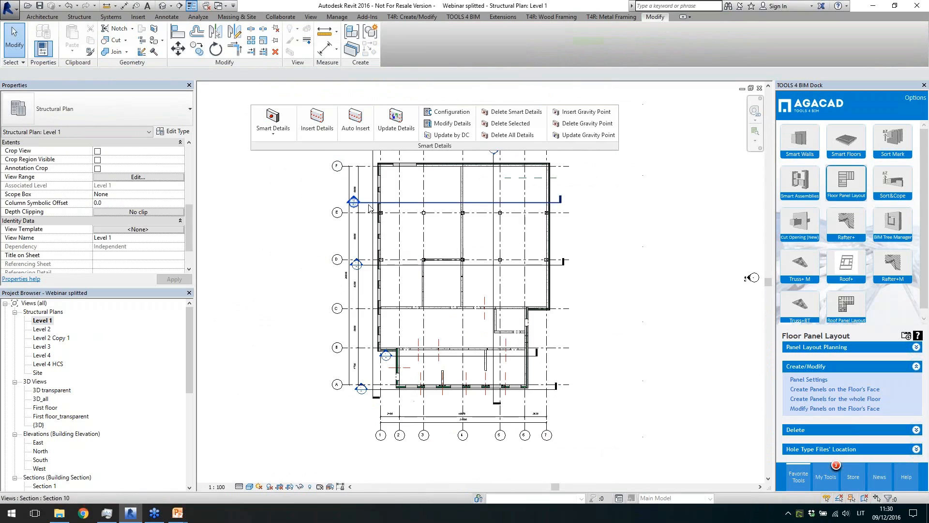
double_click(369, 206)
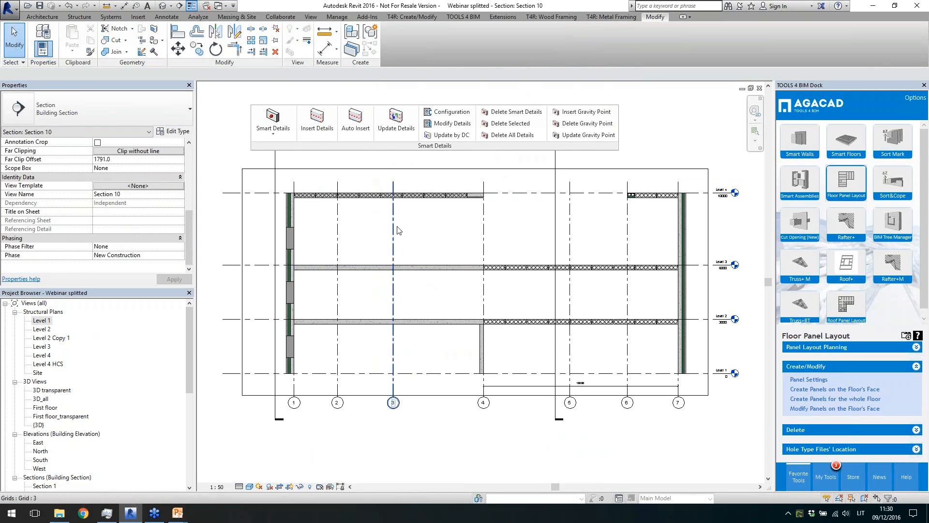
double_click(41, 321)
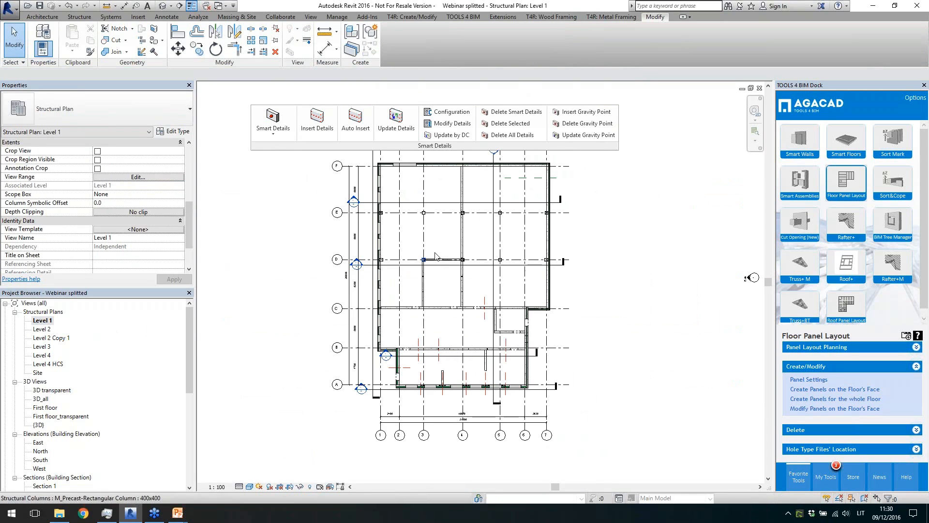
double_click(415, 226)
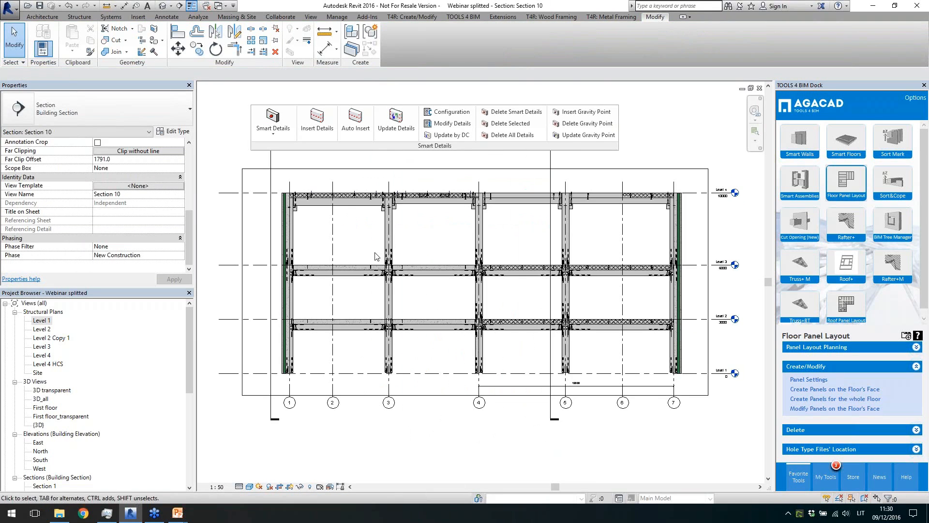
Step: Inspect the concrete corbel at the upper end of the grid 3 column and the inverted tee beam it supports
scroll(494, 214, up, 3)
click(392, 236)
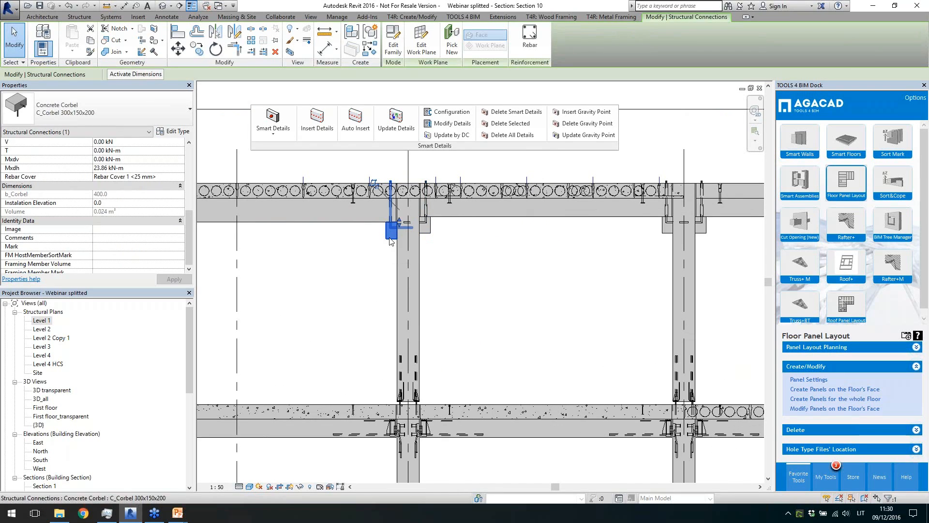
scroll(376, 222, up, 2)
click(358, 218)
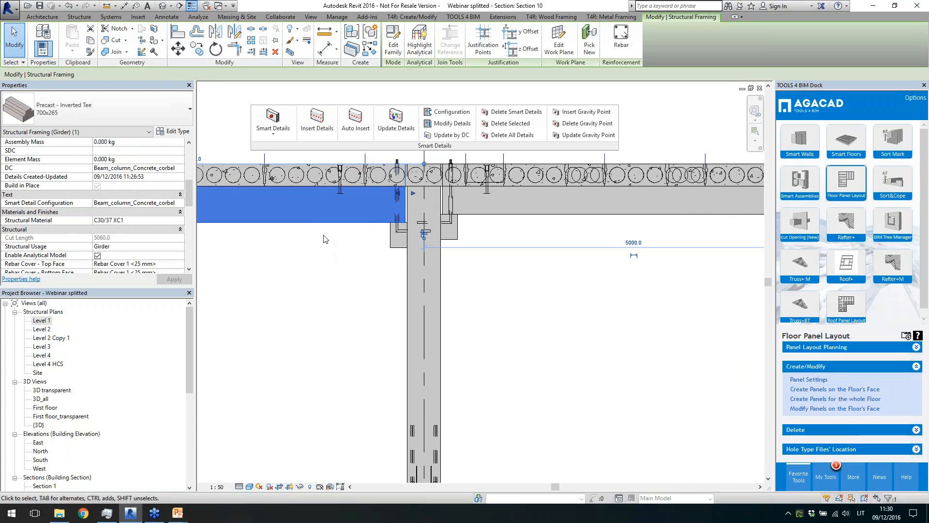
click(396, 244)
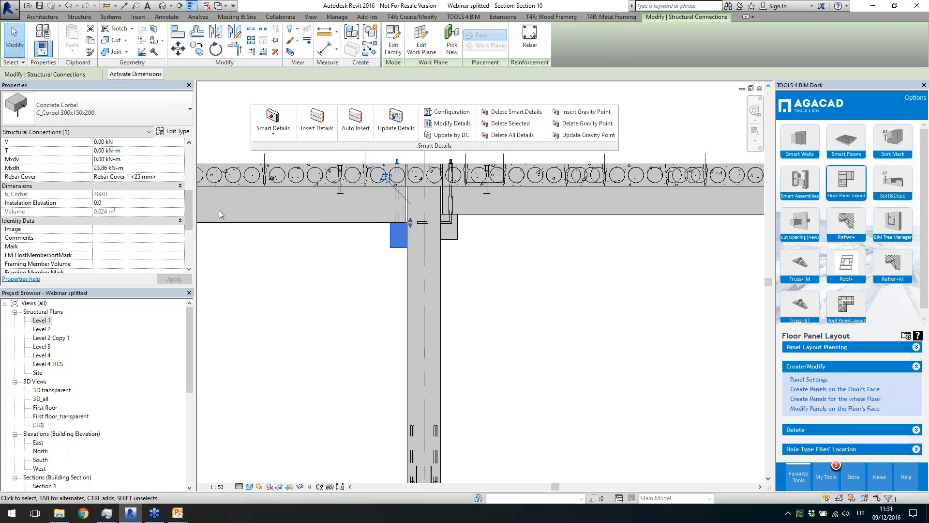
Step: Compare the ##b and ##h construction values of the two corbels on opposite sides of the grid 3 column, and clear the selection
scroll(188, 221, up, 6)
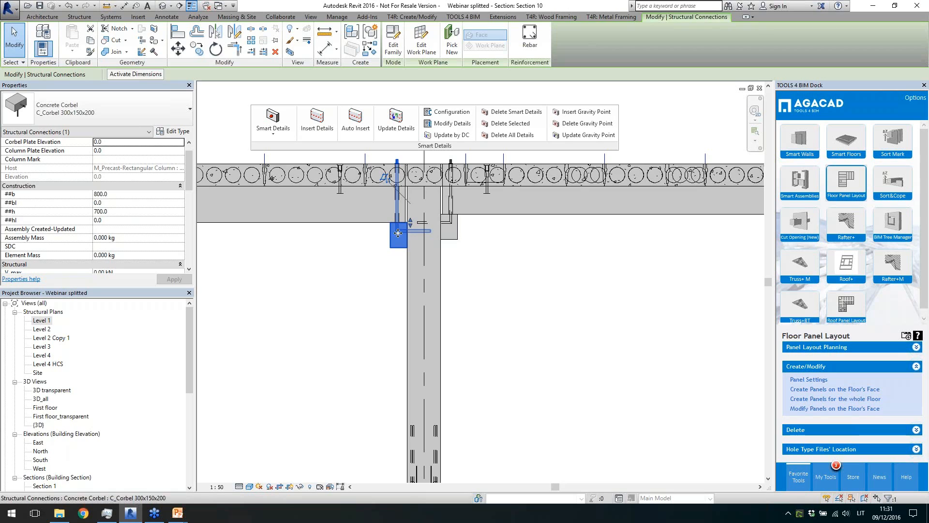
click(390, 252)
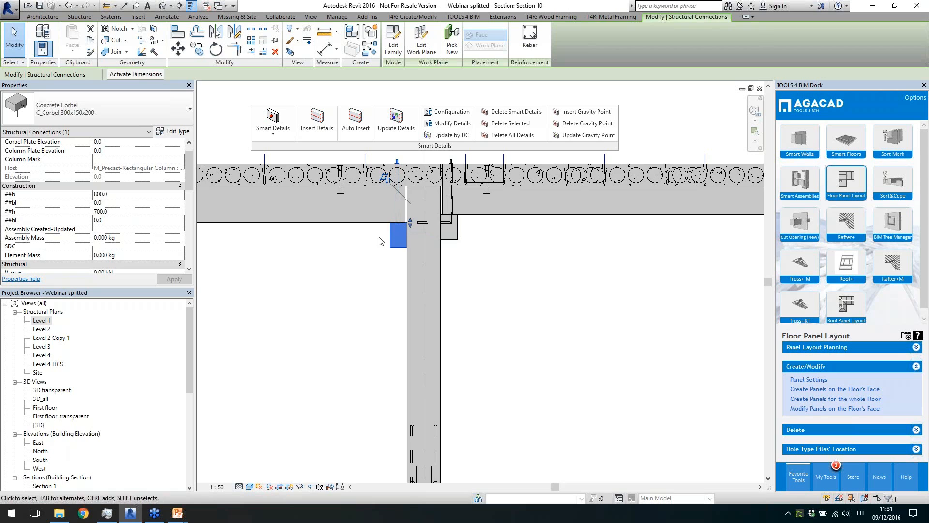
click(449, 234)
scroll(356, 269, down, 2)
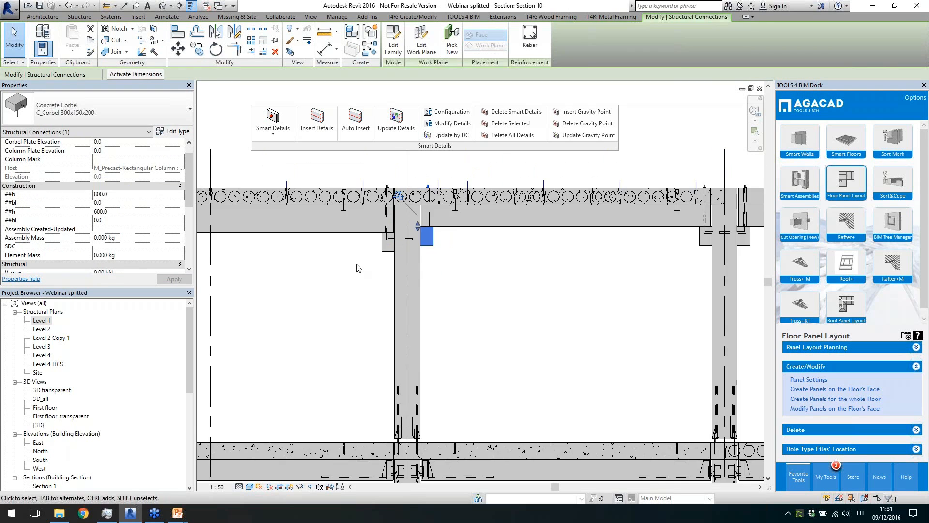
click(357, 268)
scroll(357, 268, down, 1)
scroll(421, 285, down, 2)
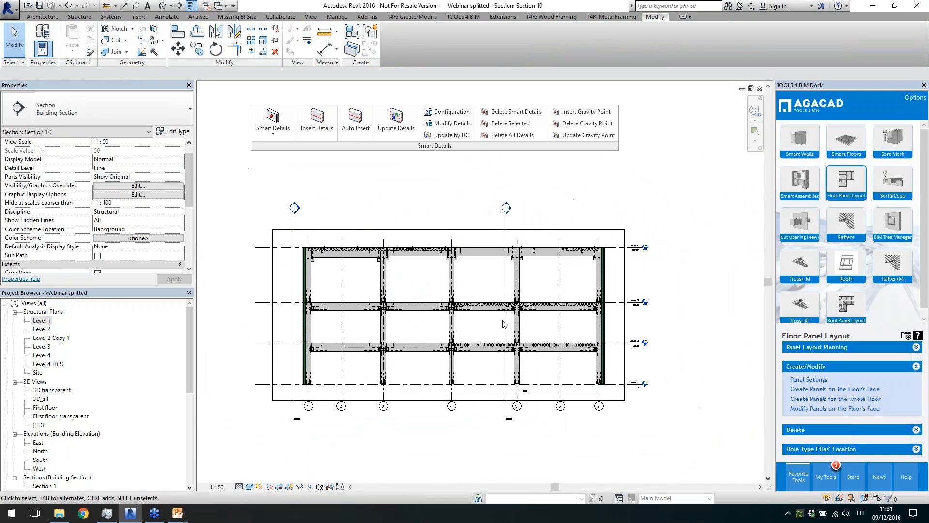
Step: Open the default 3D view of the whole building and return the floating Smart Details panel to the ribbon
click(166, 7)
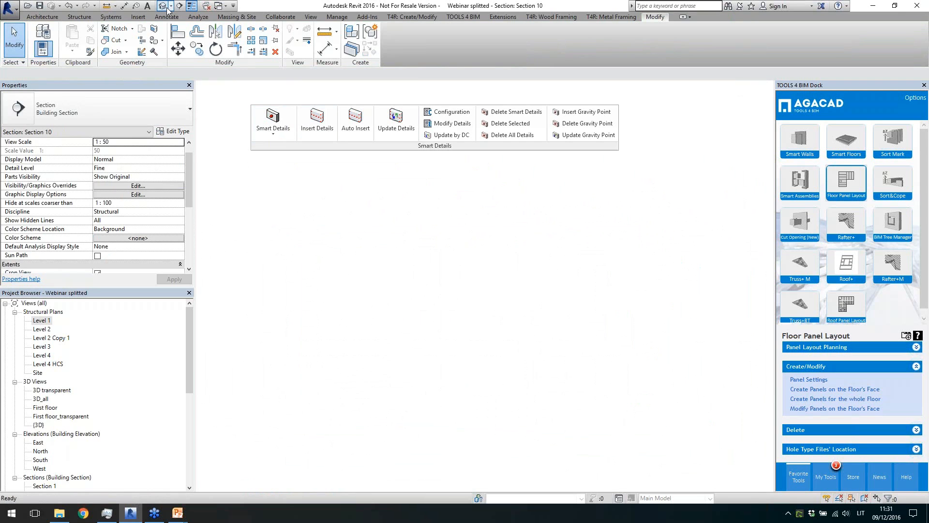
scroll(290, 222, down, 5)
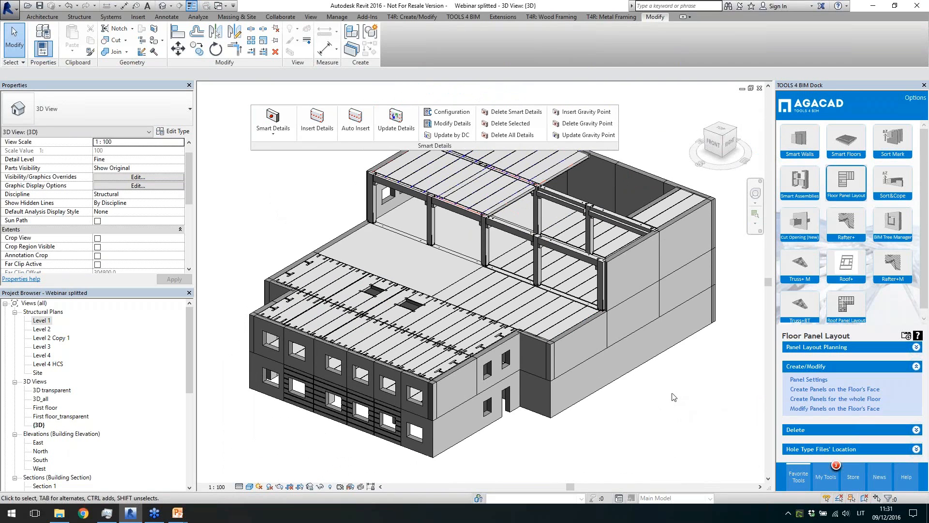
mouse_move(671, 390)
middle_down()
mouse_move(663, 399)
mouse_move(655, 391)
middle_up()
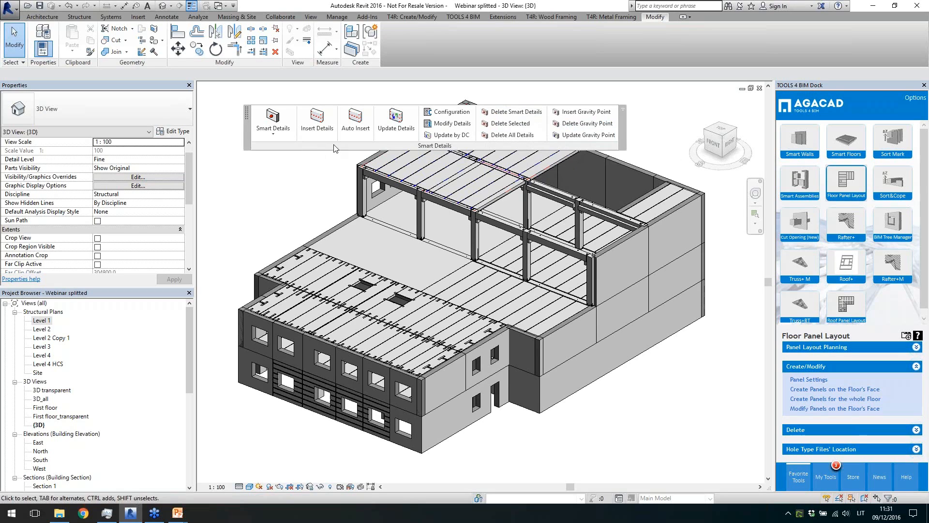
drag(333, 149, 352, 57)
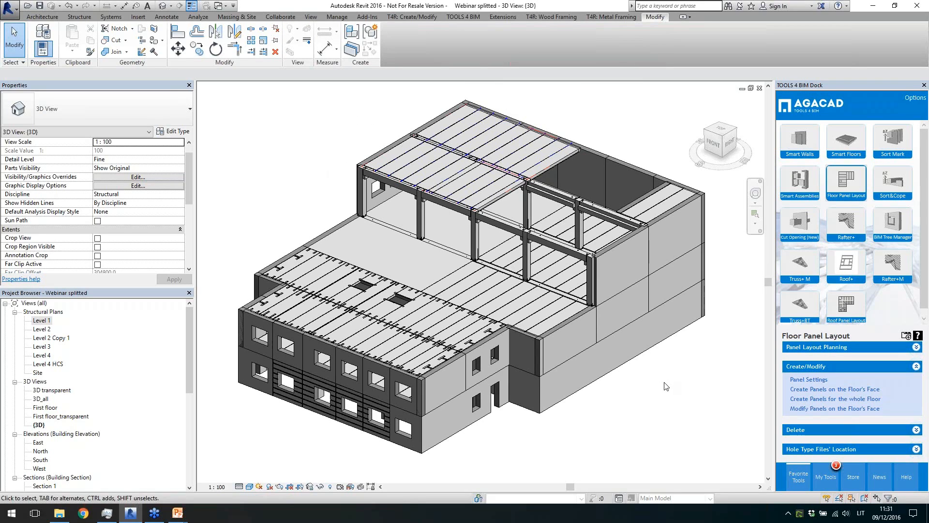
Step: Switch the add-in dock to the Sort Mark tools
click(800, 182)
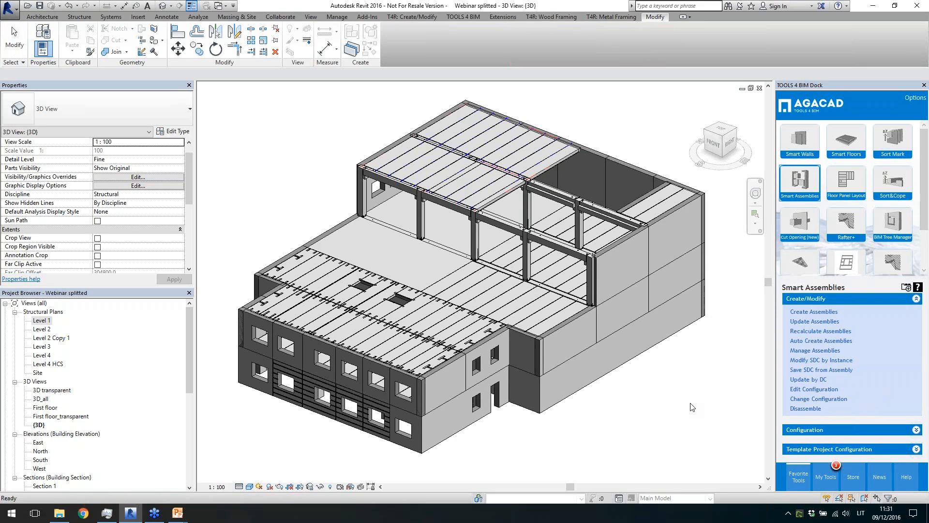
click(893, 141)
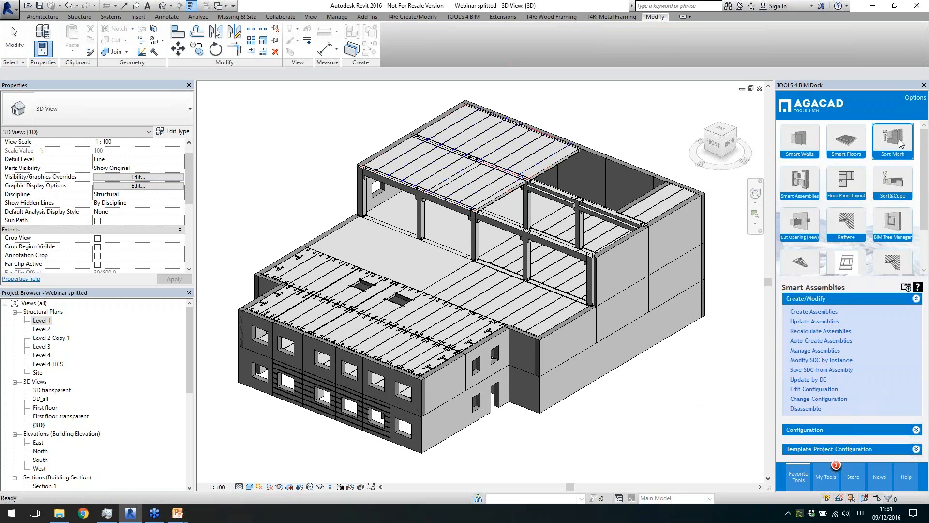
middle_drag(675, 396, 629, 407)
key(alt)
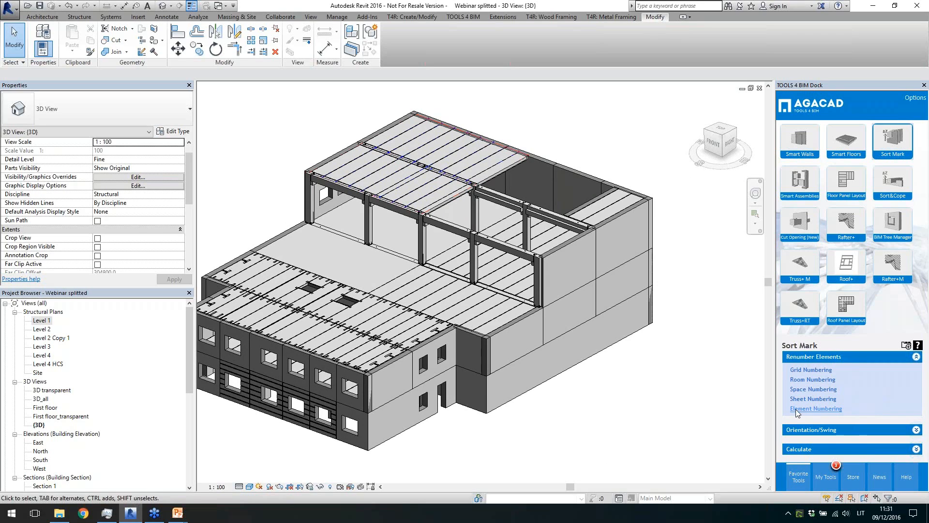
Step: Start Element Numbering for the Structural Columns category, with Mark as the parameter that receives the calculated values
click(817, 370)
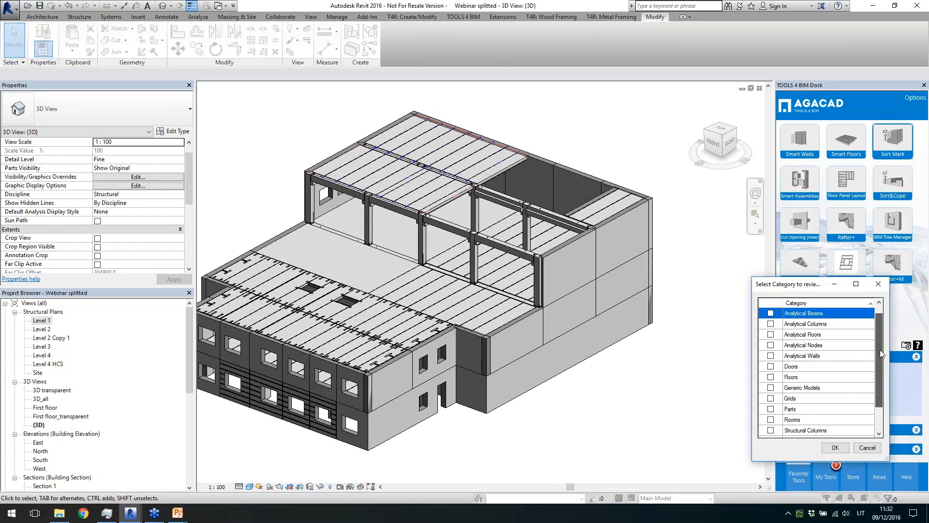
drag(880, 349, 881, 378)
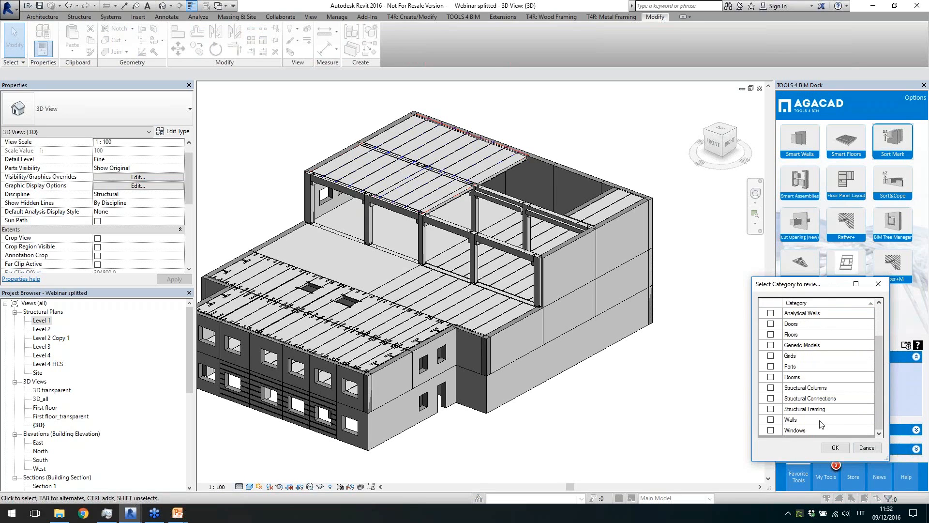
click(771, 387)
click(835, 447)
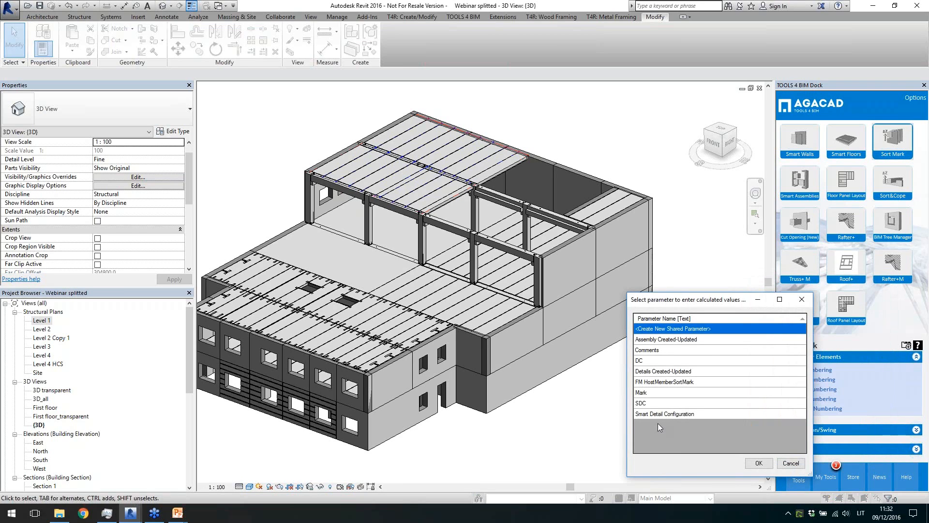
click(662, 392)
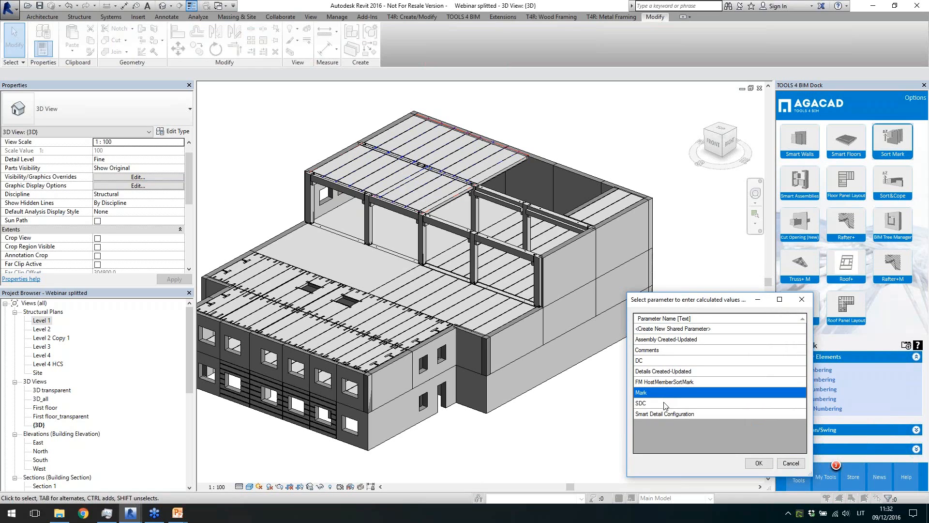
click(758, 462)
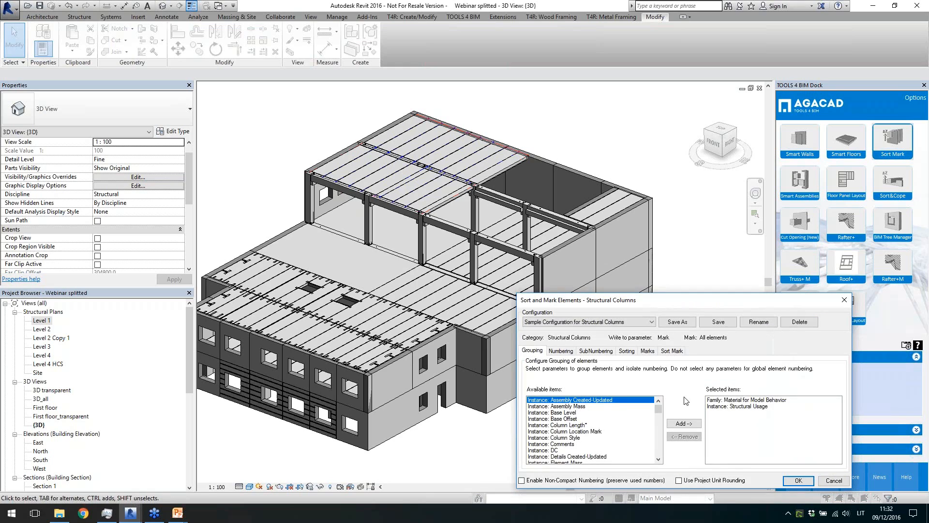
Step: Review the available configurations and the grouping parameters of the sample structural column configuration, and open its numbering settings
click(629, 322)
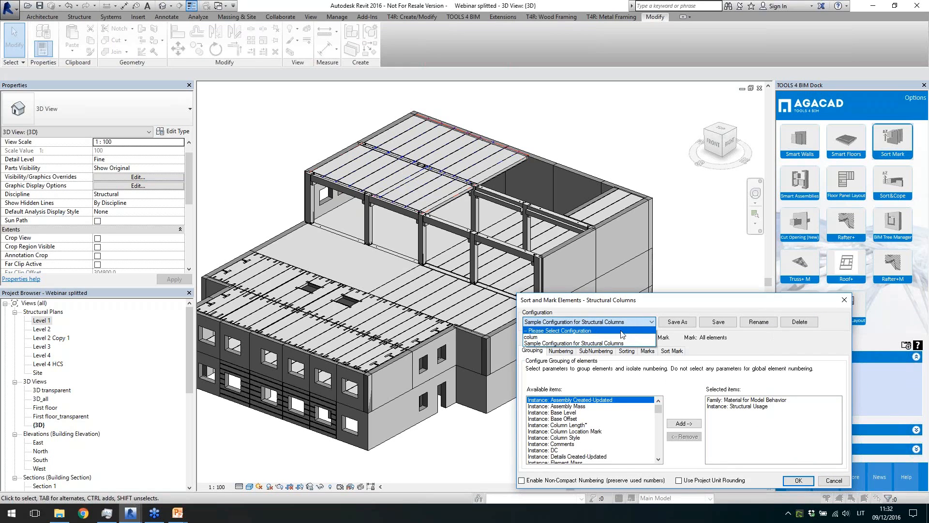
click(652, 309)
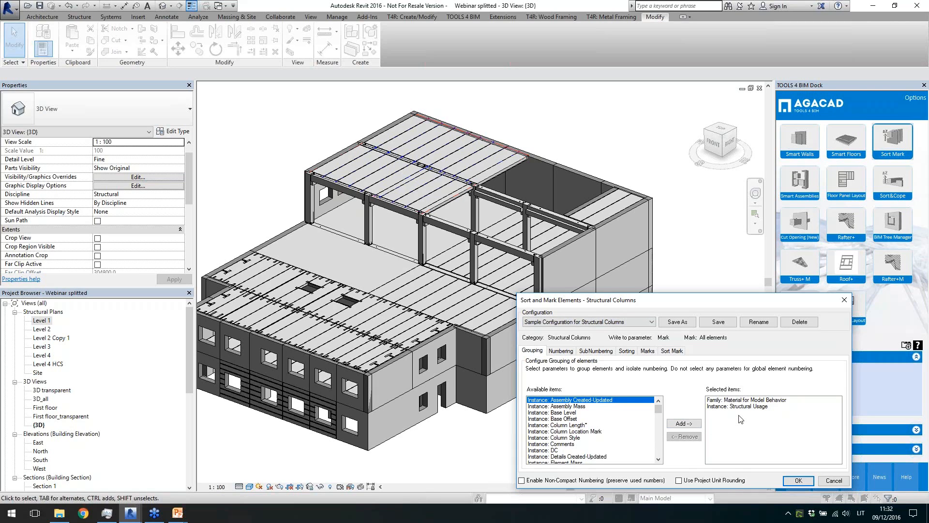
click(743, 401)
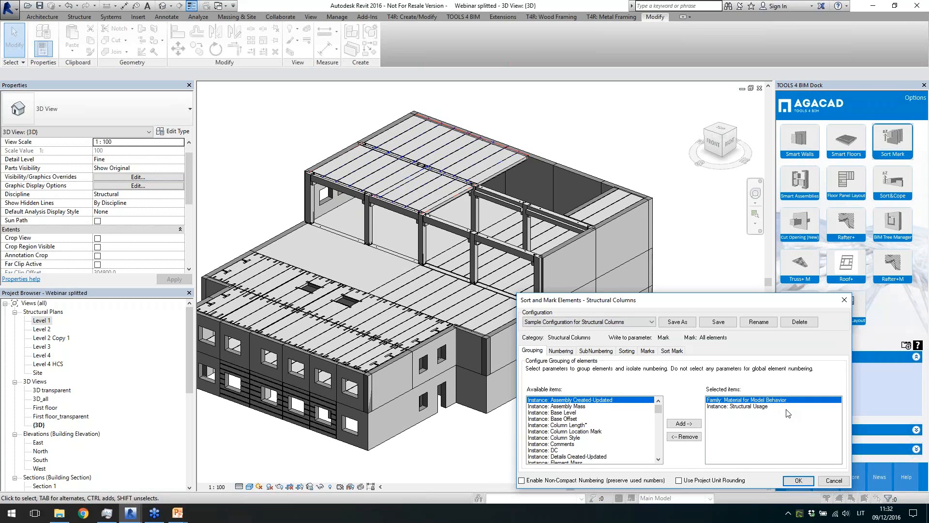
click(777, 407)
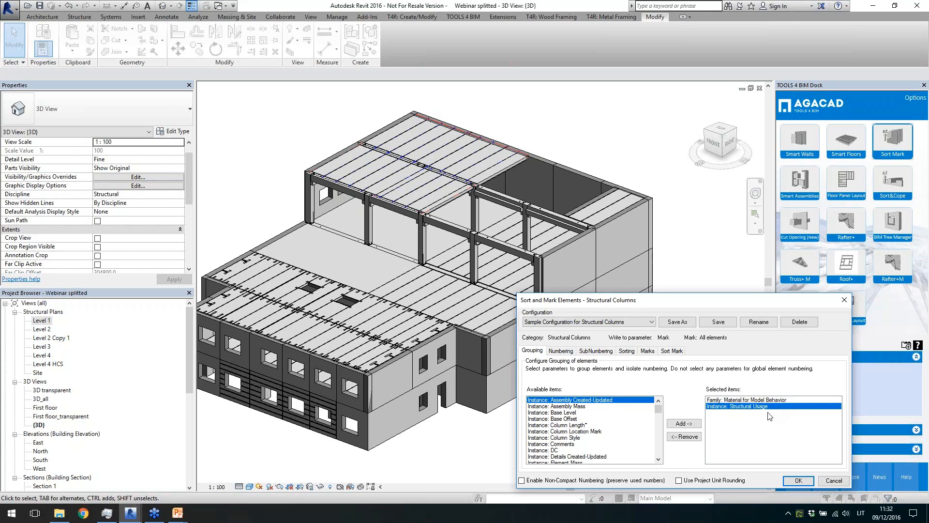
click(561, 351)
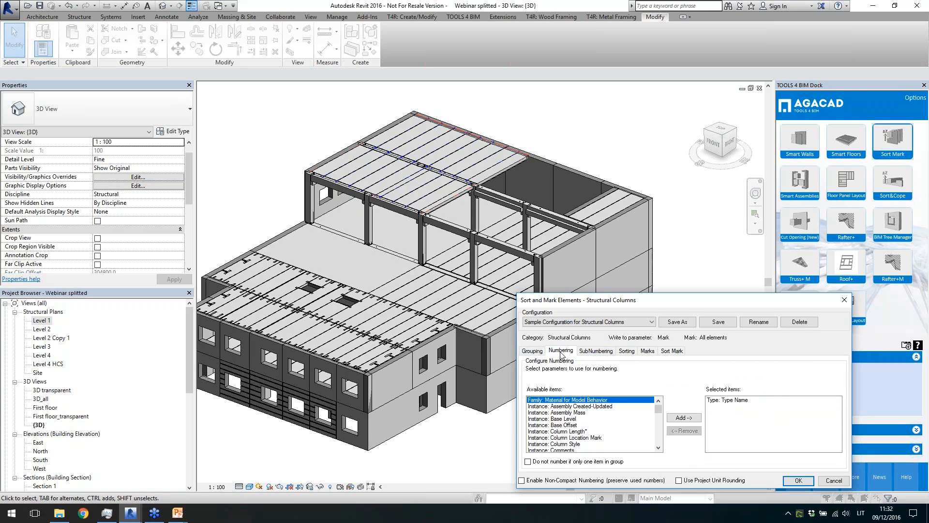
Step: Compare the column configuration's grouping parameters with its numbering parameters, and look through the items available for numbering
click(534, 351)
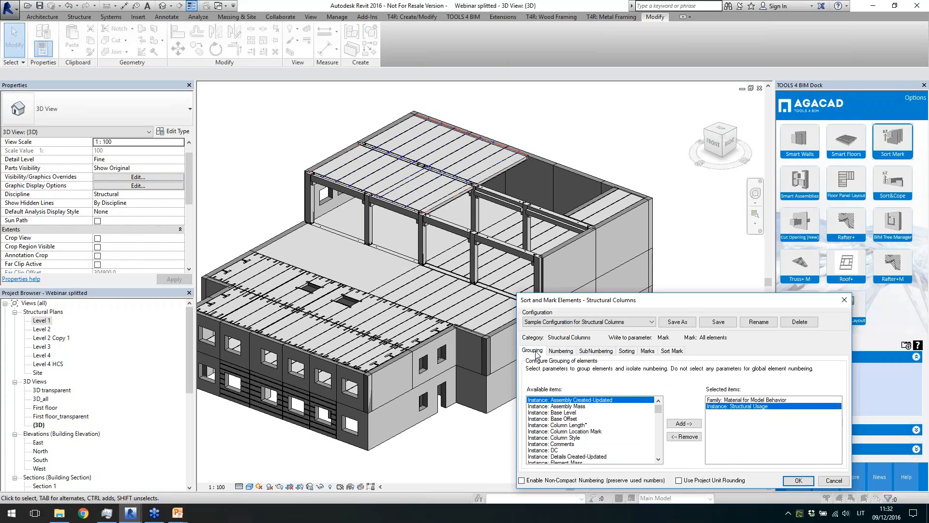
click(562, 352)
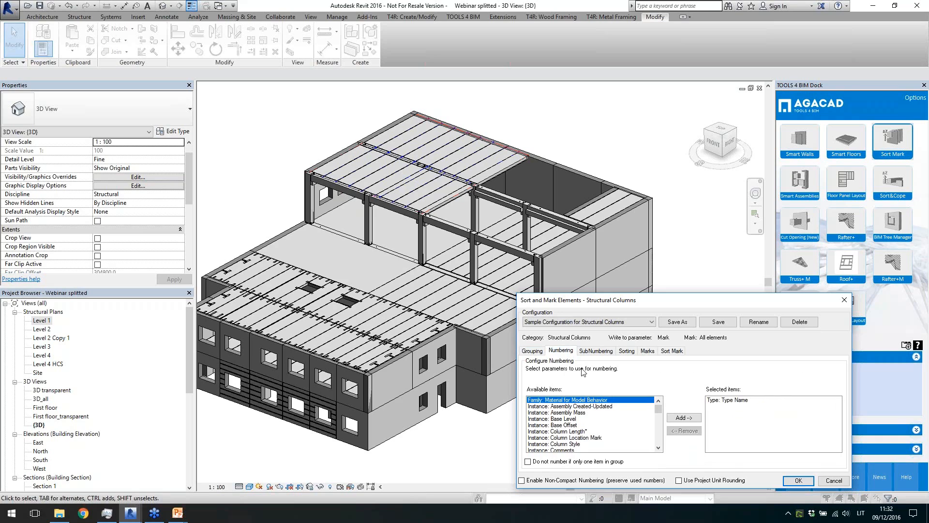
scroll(572, 415, down, 4)
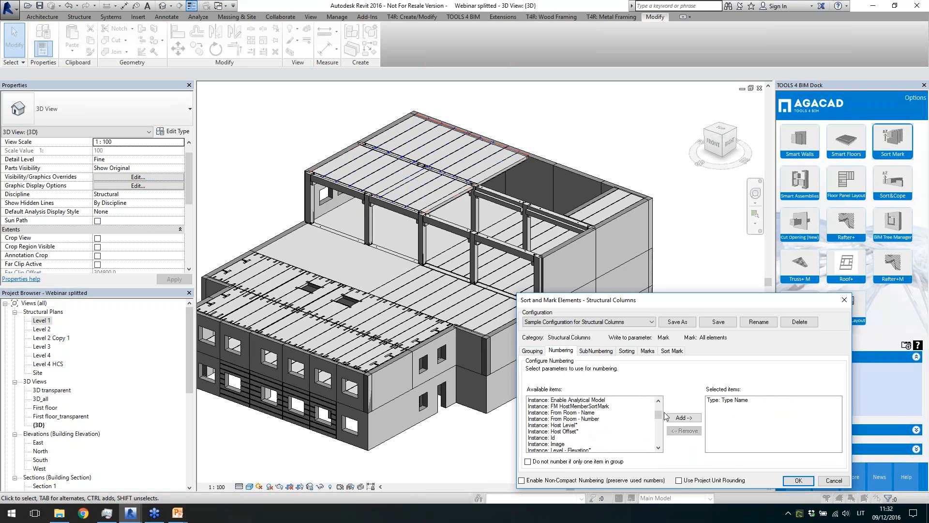
drag(660, 417, 661, 442)
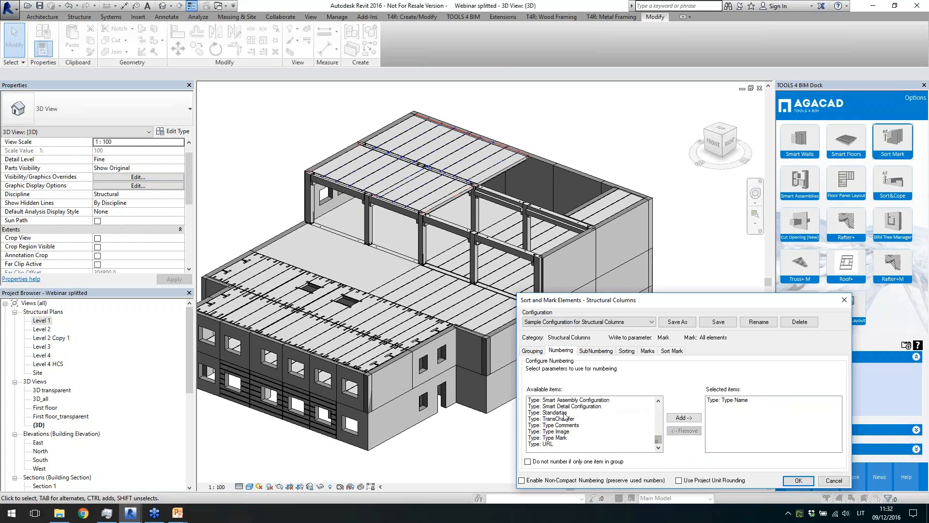
click(727, 401)
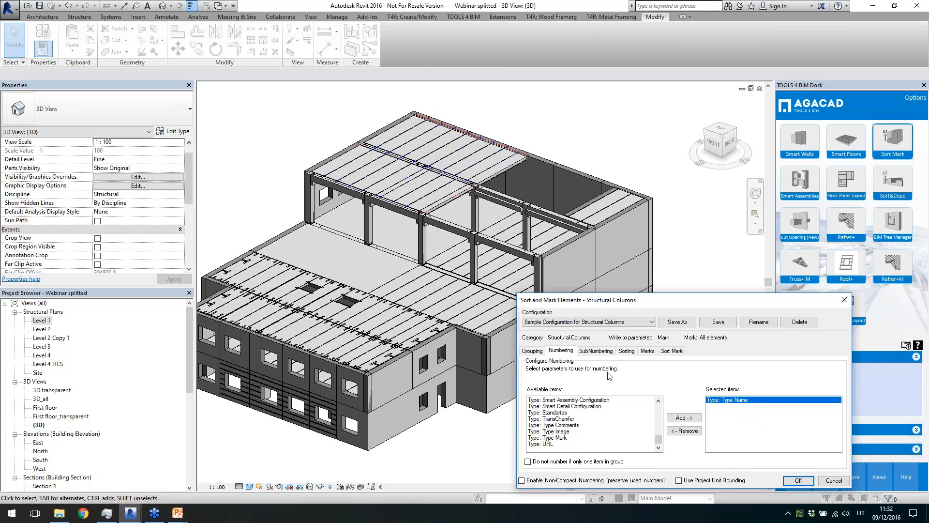
Step: Review the subnumbering and sorting parameters and the mark abbreviations assigned to material and structural usage values
click(606, 353)
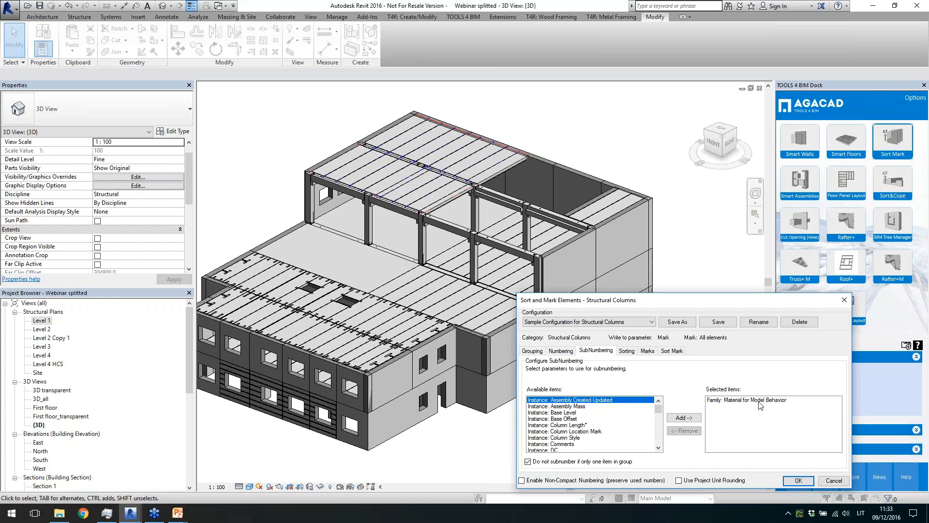
click(628, 353)
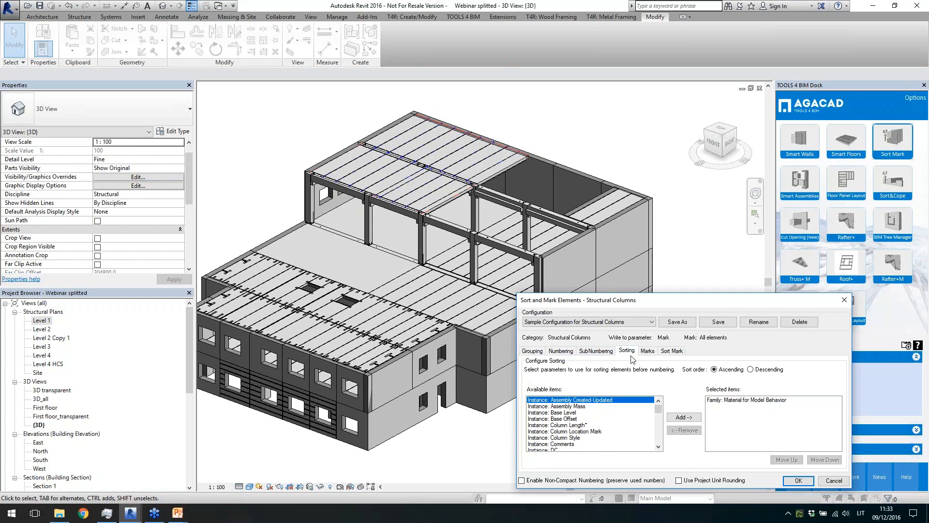
click(748, 402)
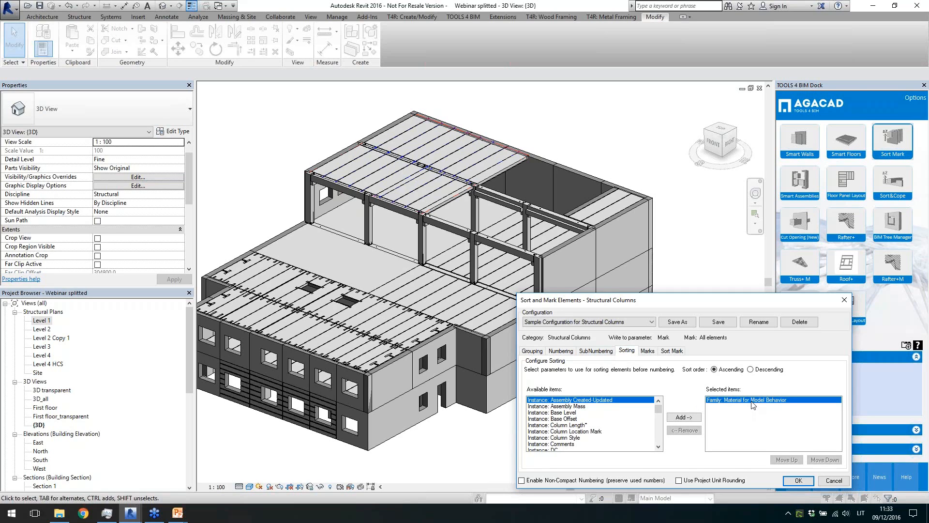
click(649, 351)
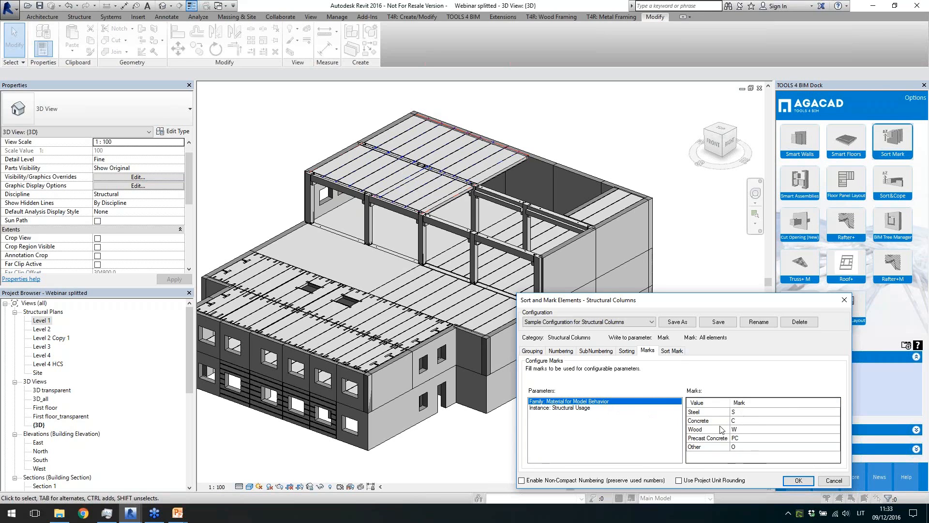
click(580, 408)
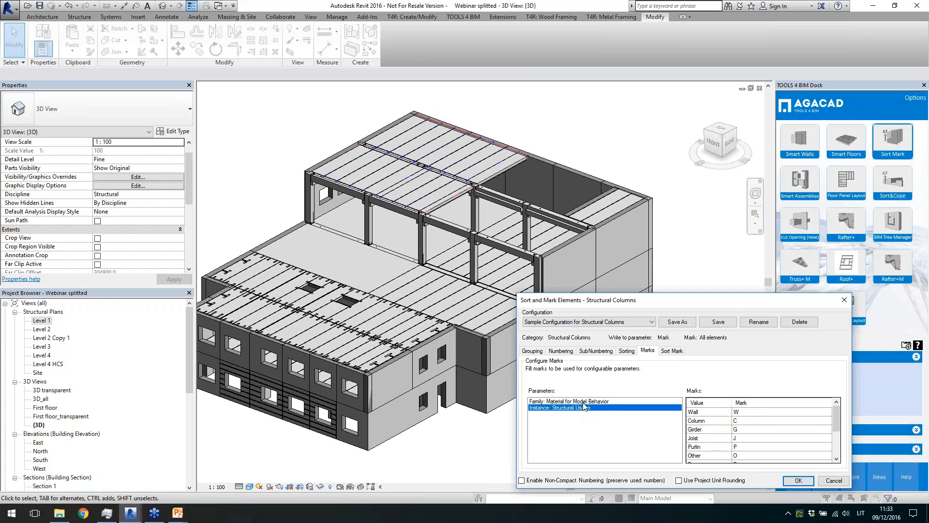
click(585, 408)
Step: Examine the parameters that compose the structural columns' sort mark, enlarging the dialog to show every row
click(672, 351)
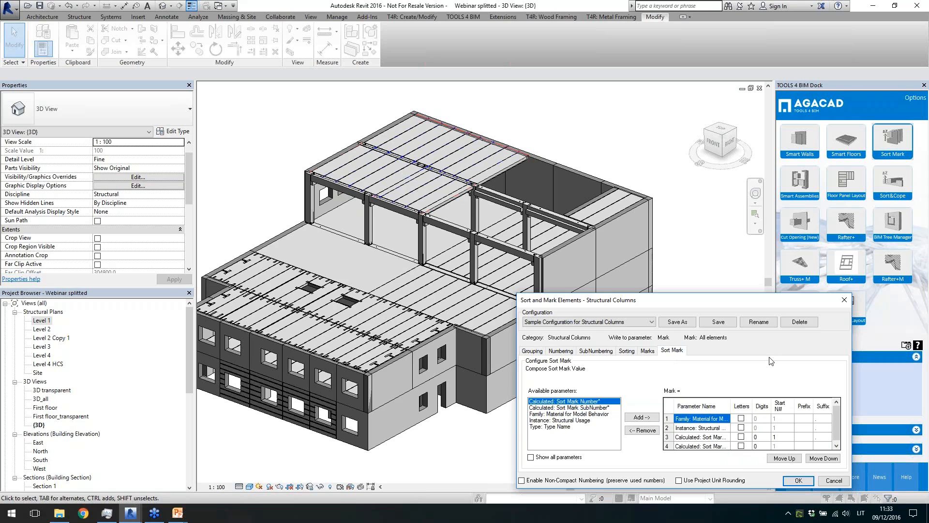
drag(836, 422, 835, 436)
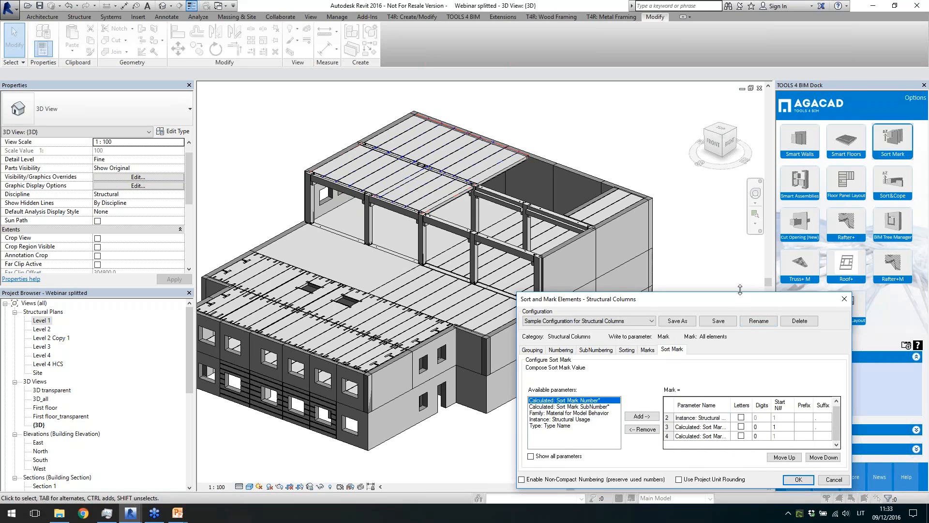
drag(741, 294, 740, 258)
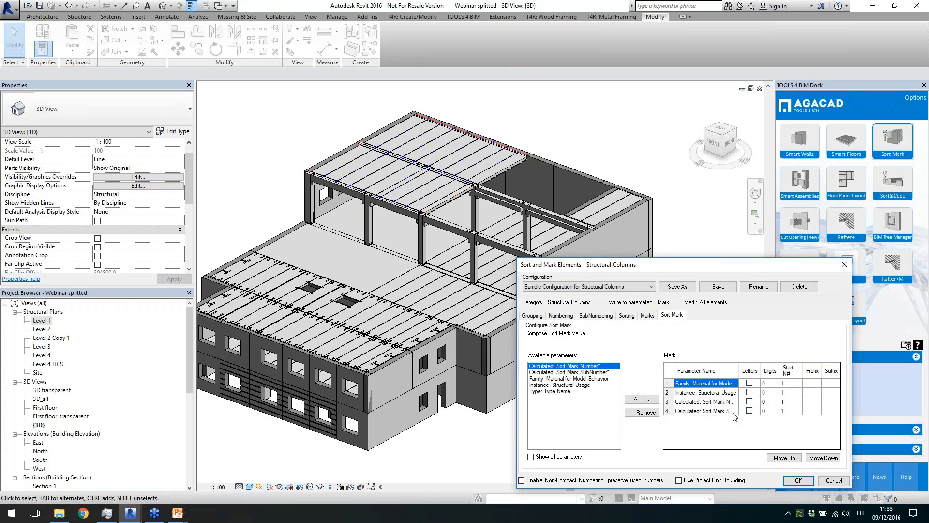
drag(739, 370, 746, 395)
click(723, 393)
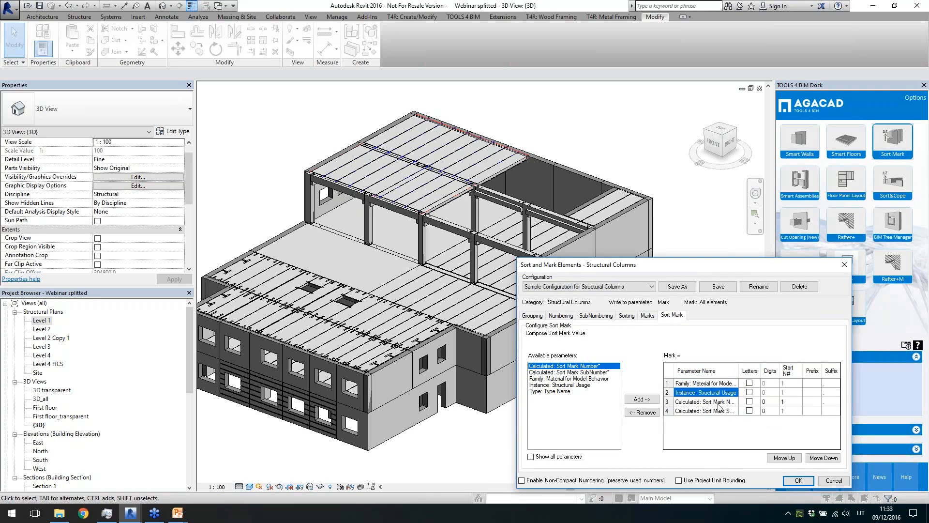
click(719, 404)
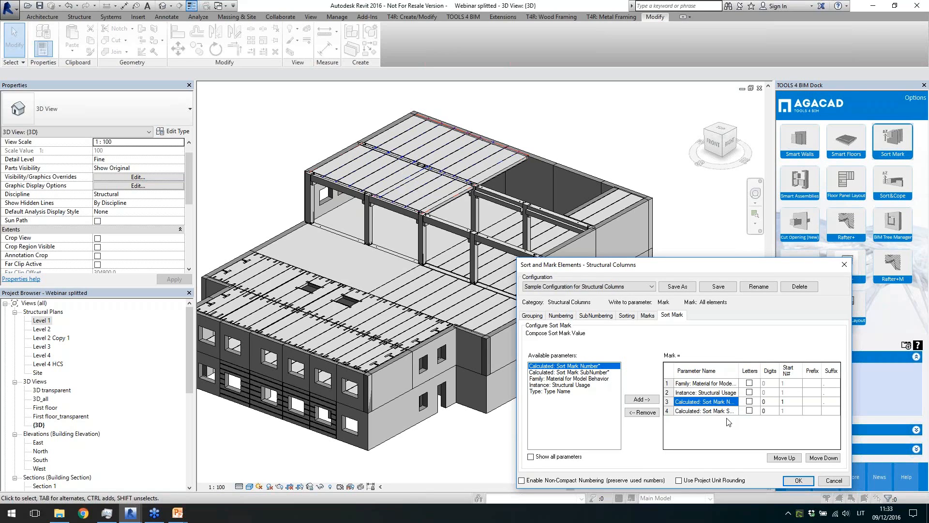
click(728, 412)
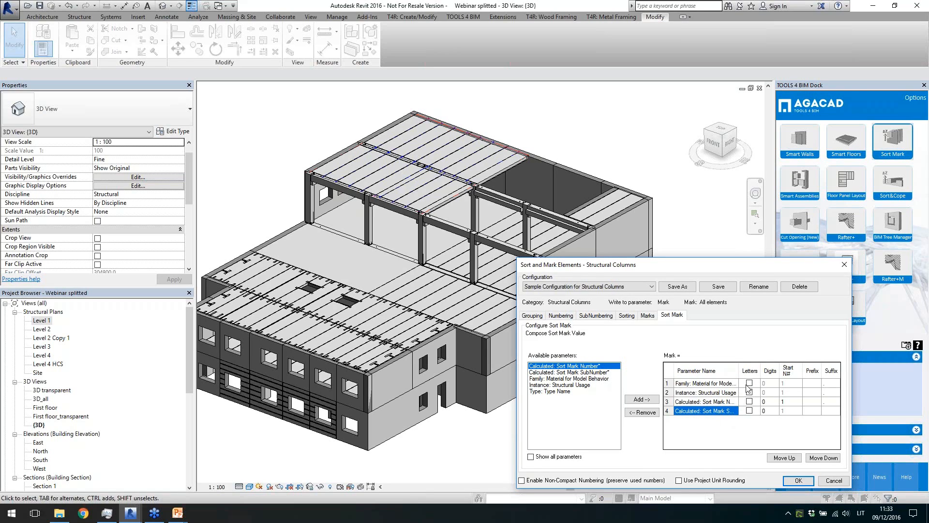
Step: Number all structural columns with the sample configuration, accepting duplicate Mark values
click(799, 480)
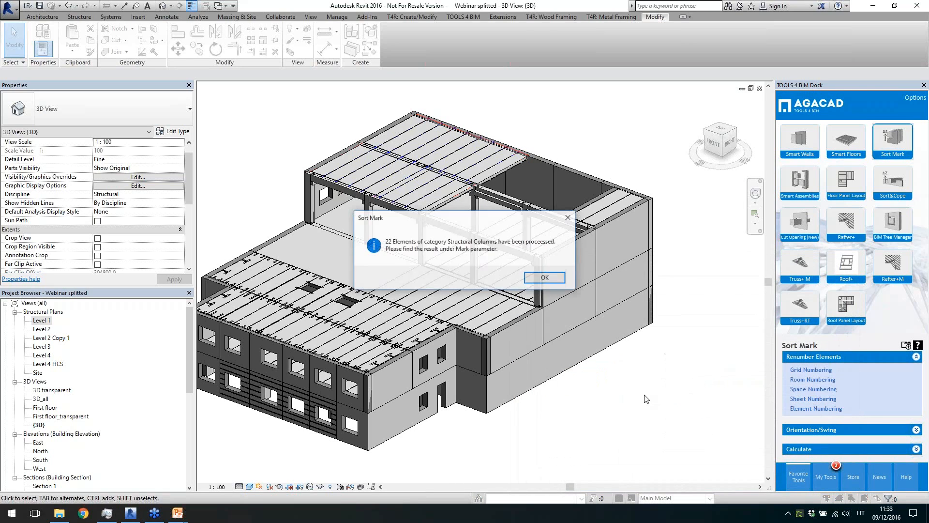
click(545, 277)
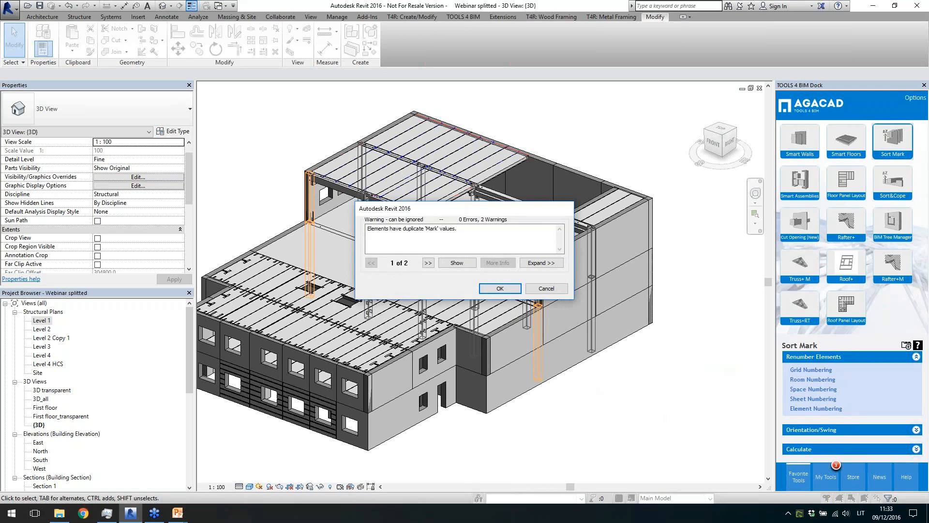
click(498, 289)
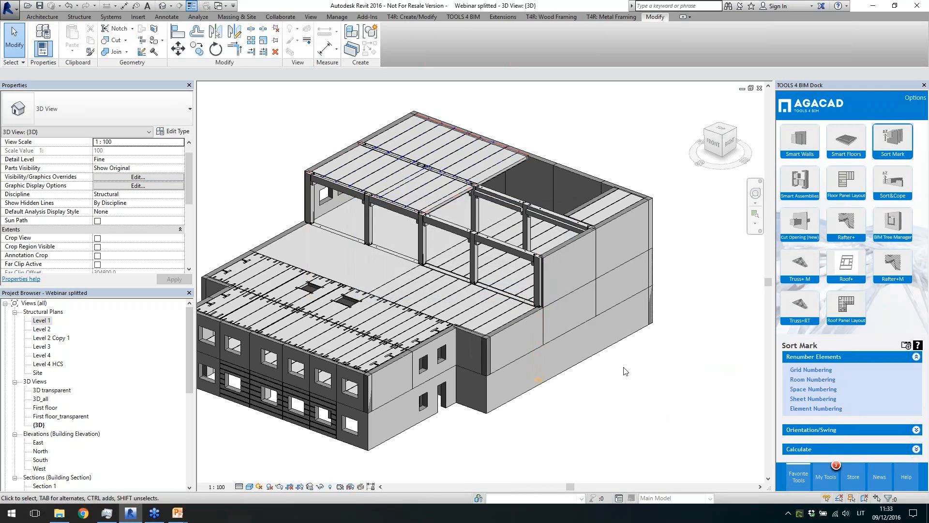
Step: Check the Mark value of three precast columns along the open side of the upper storey, and clear the selection
scroll(421, 246, up, 3)
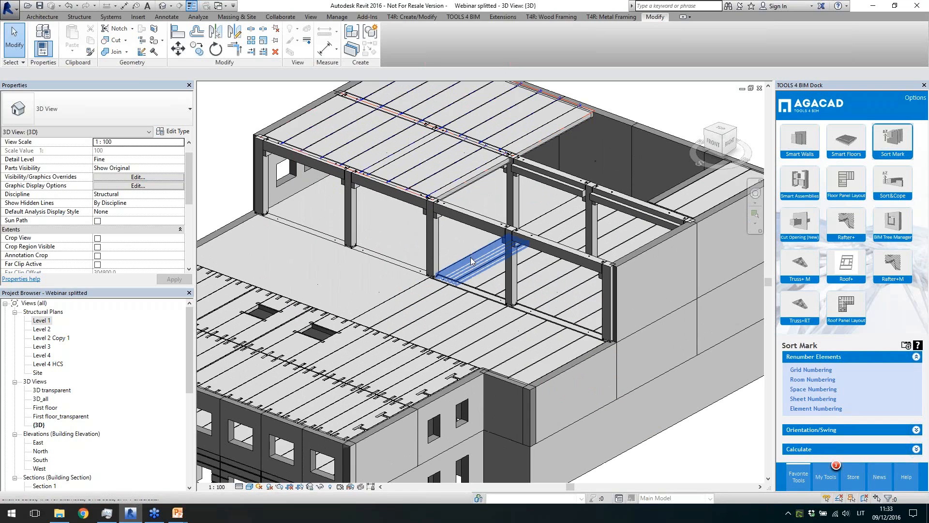
click(509, 272)
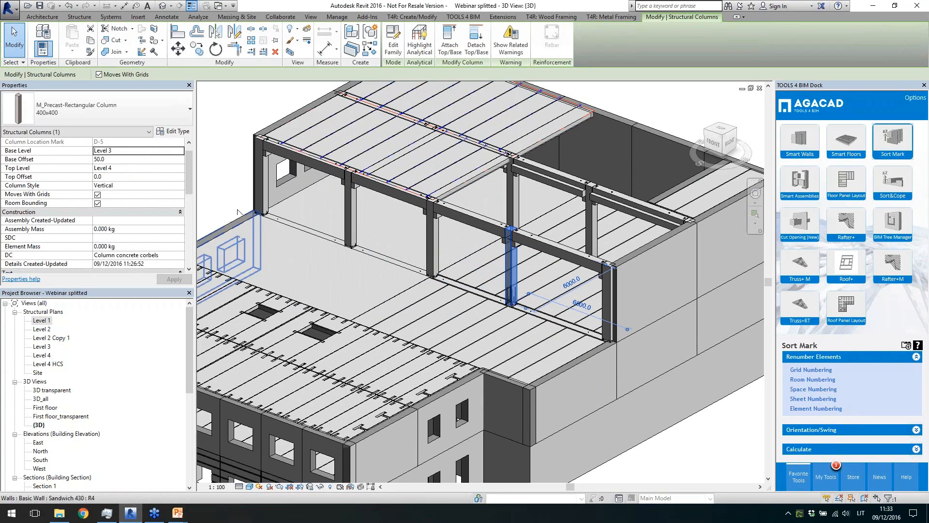
drag(191, 174, 193, 242)
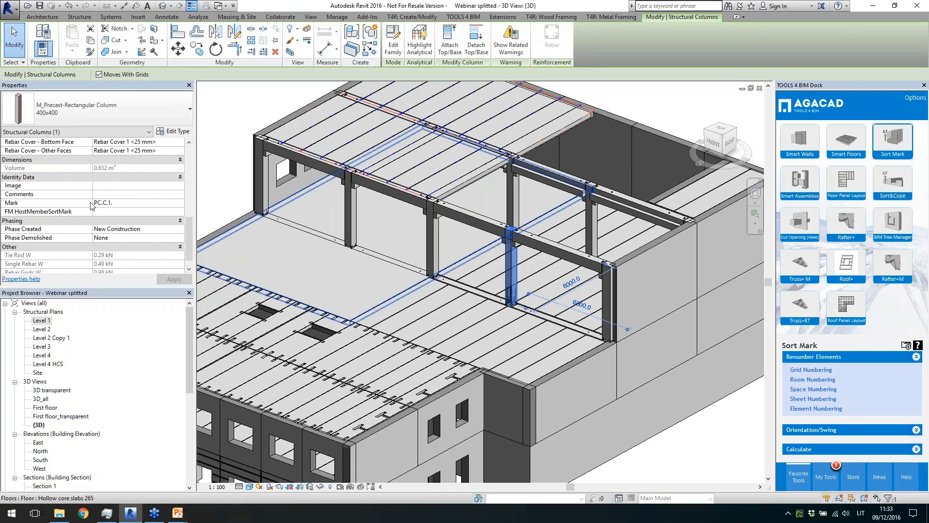
click(347, 215)
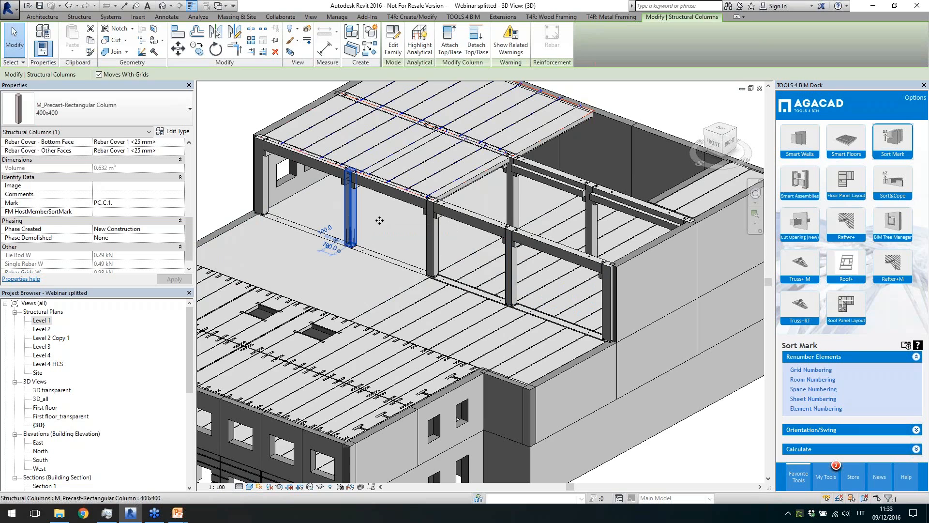
click(429, 242)
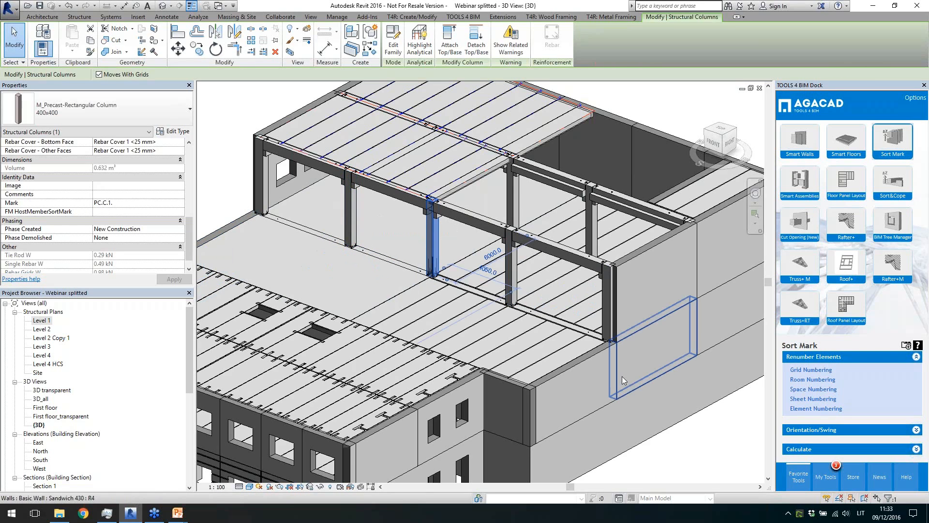
scroll(479, 266, down, 3)
click(523, 322)
click(573, 408)
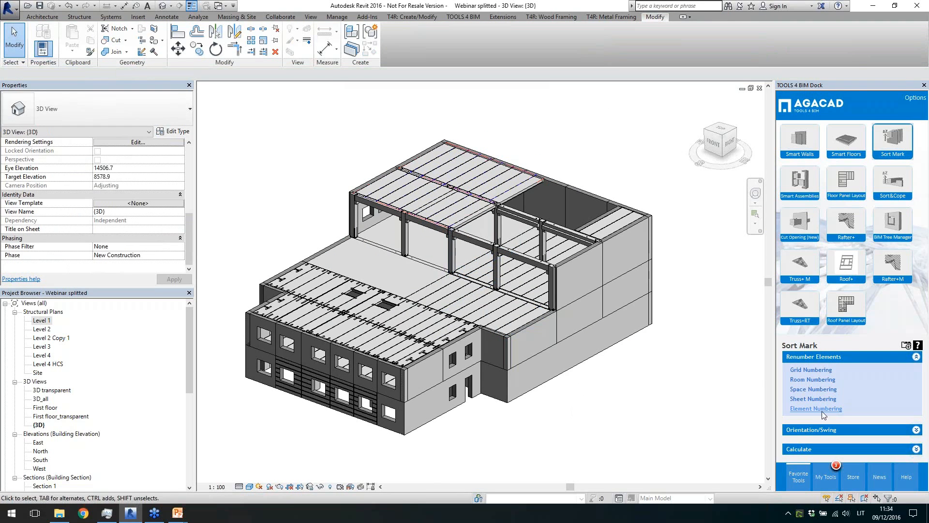
Step: Start Element Numbering for the Walls category, with Mark as the parameter that receives the calculated values
click(822, 411)
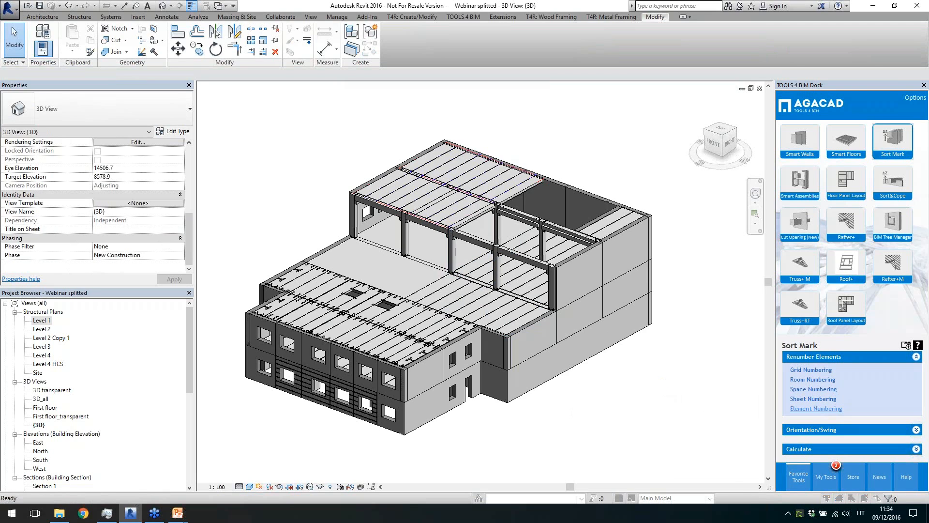
drag(725, 390, 724, 420)
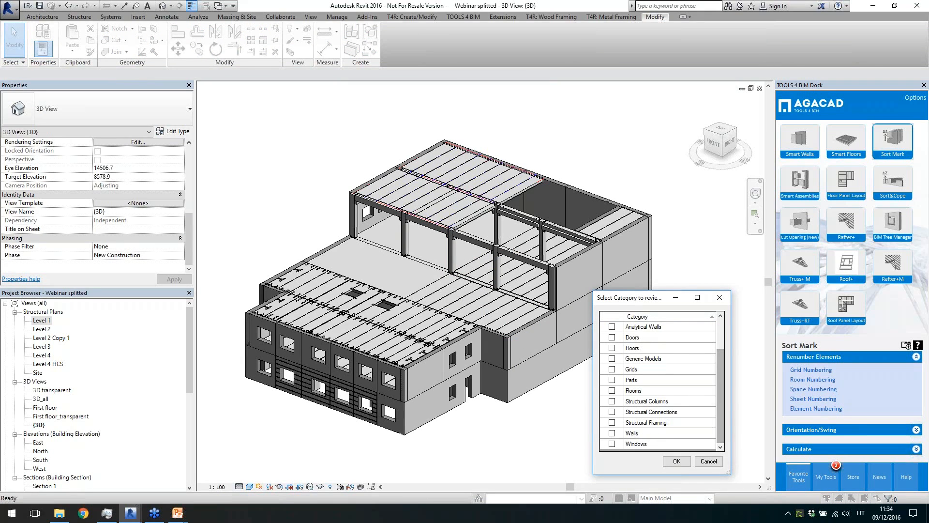
click(611, 433)
click(677, 461)
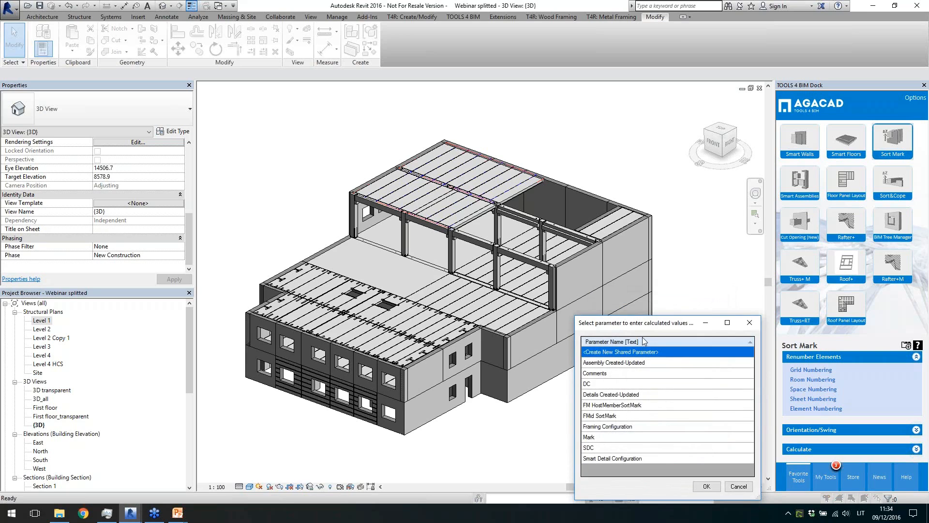
click(707, 486)
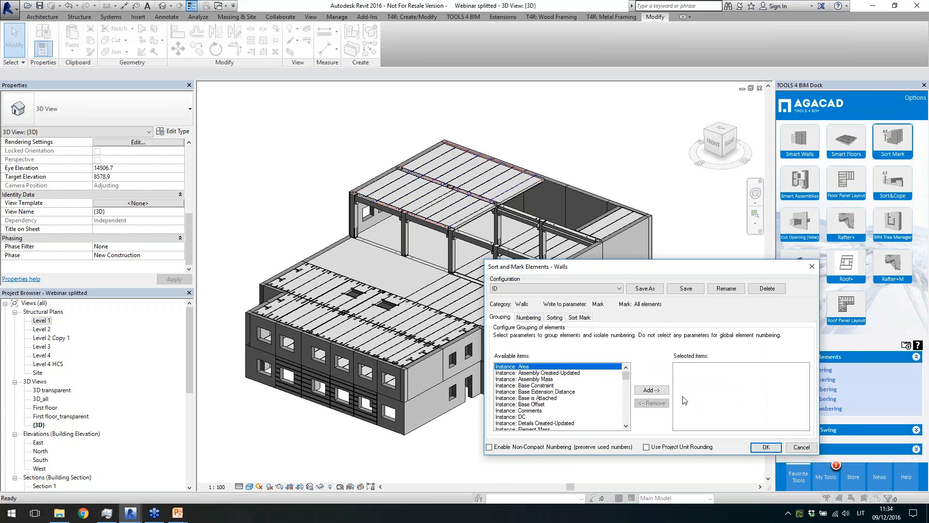
Step: Check the ID configuration's numbering and sorting parameters and its W - prefix, and number all walls with it
click(529, 318)
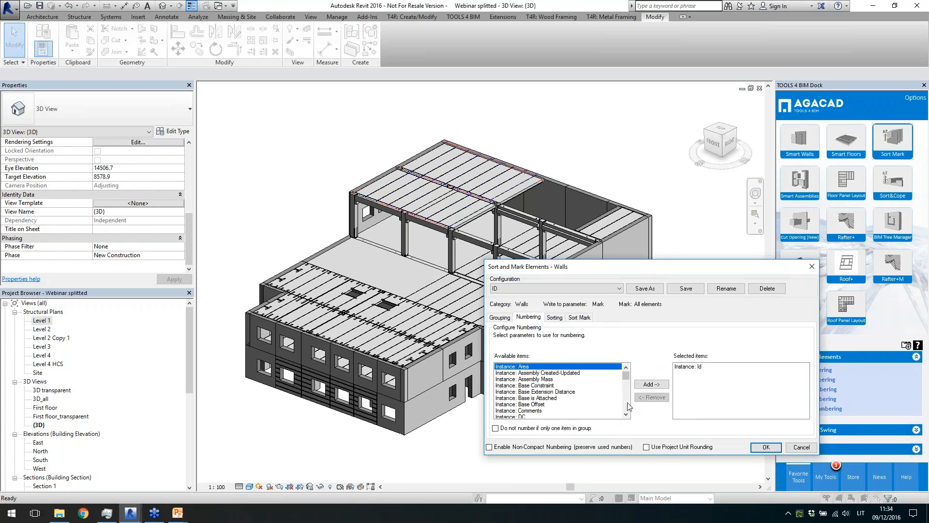
click(696, 370)
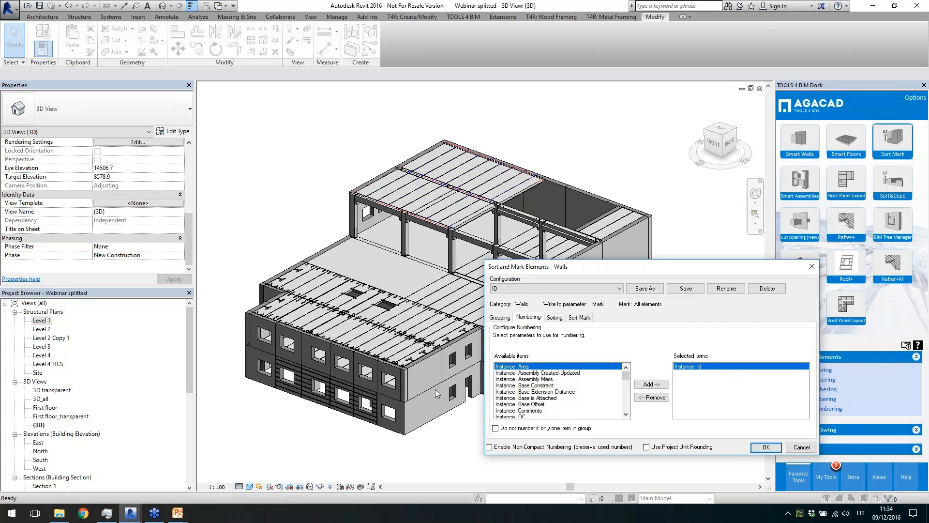
click(555, 317)
click(574, 318)
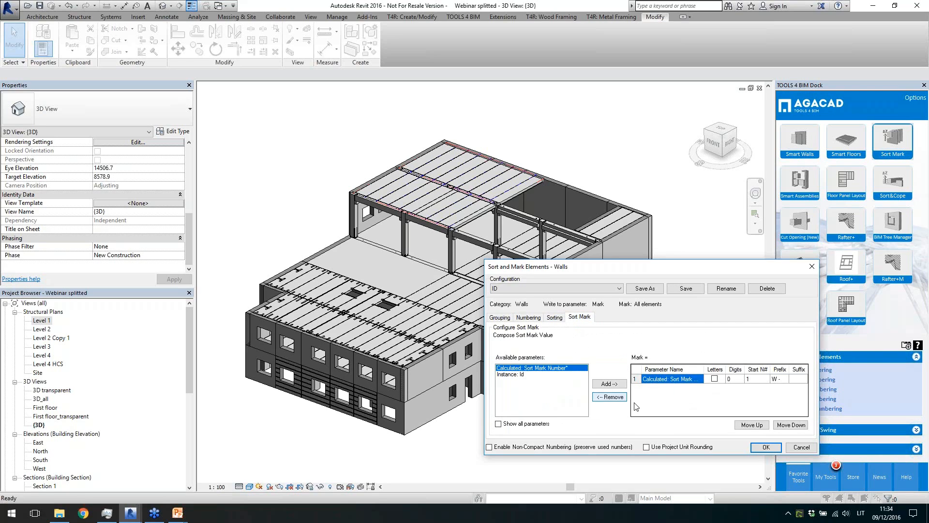
click(783, 382)
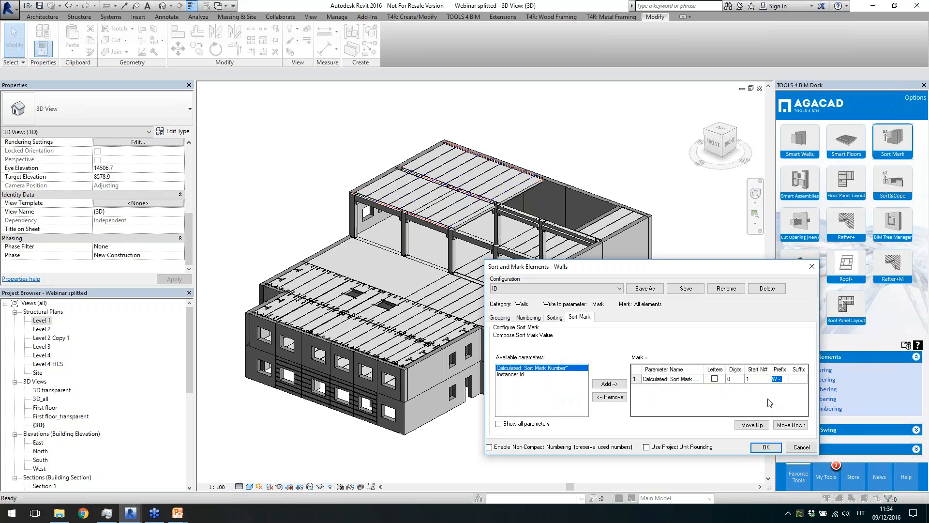
click(766, 447)
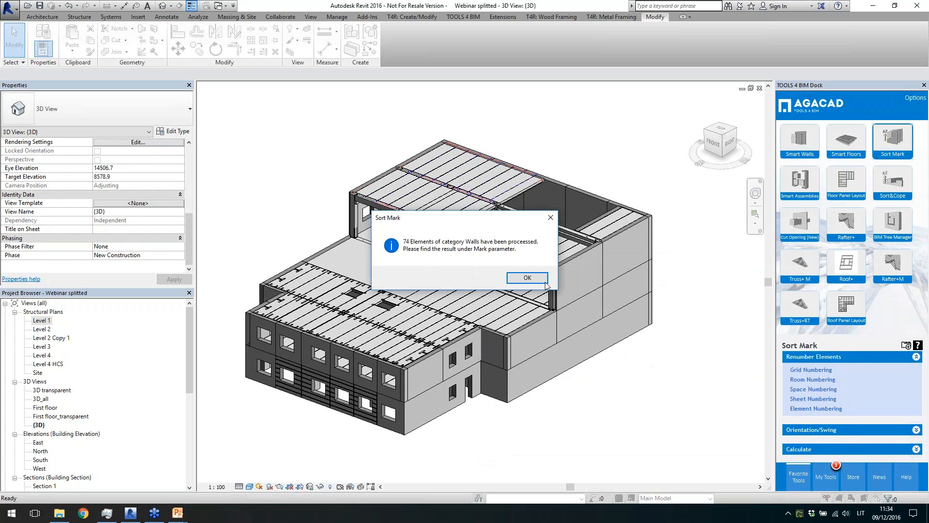
click(512, 276)
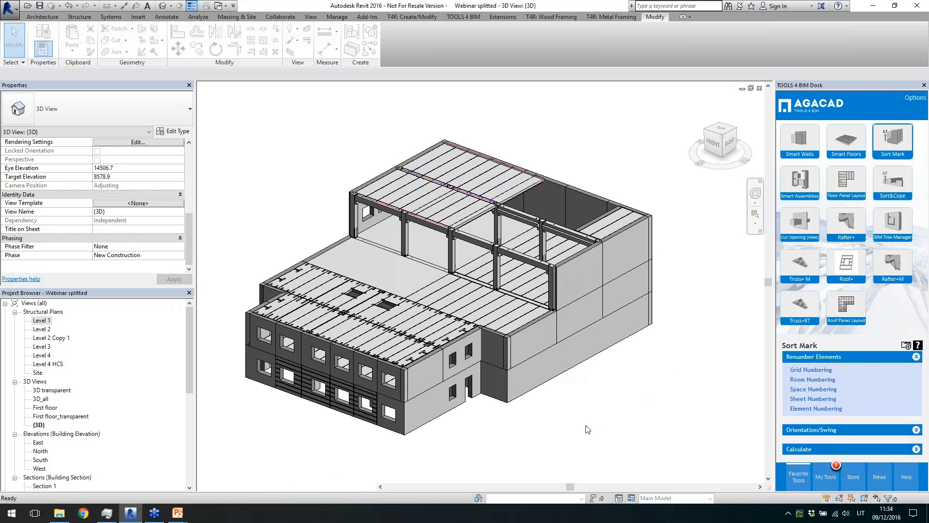
Step: Check the Mark value of four sandwich walls on the long side facade, and clear the selection
click(543, 380)
drag(183, 219, 185, 249)
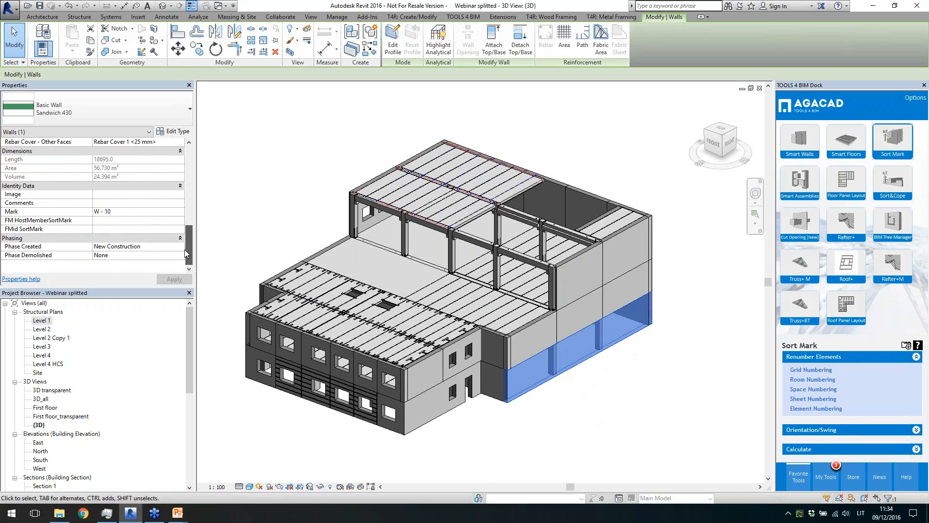
click(540, 324)
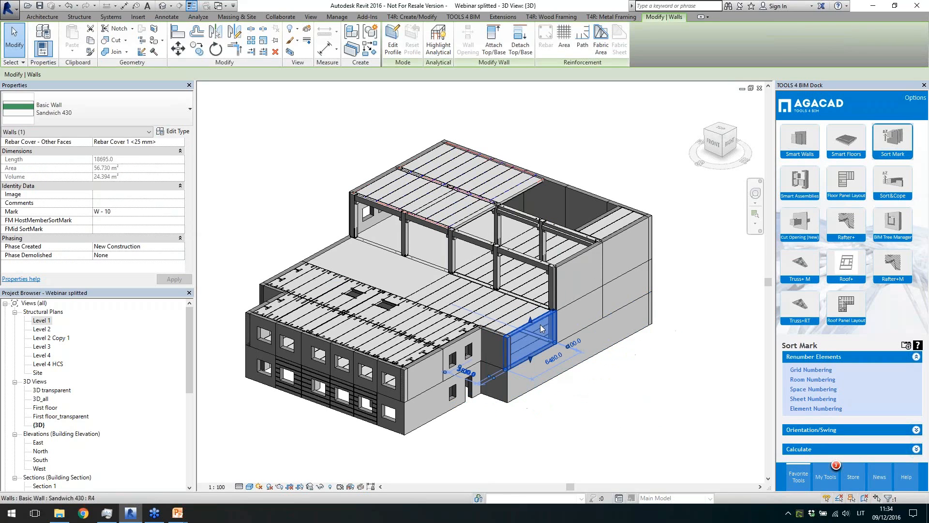
click(580, 302)
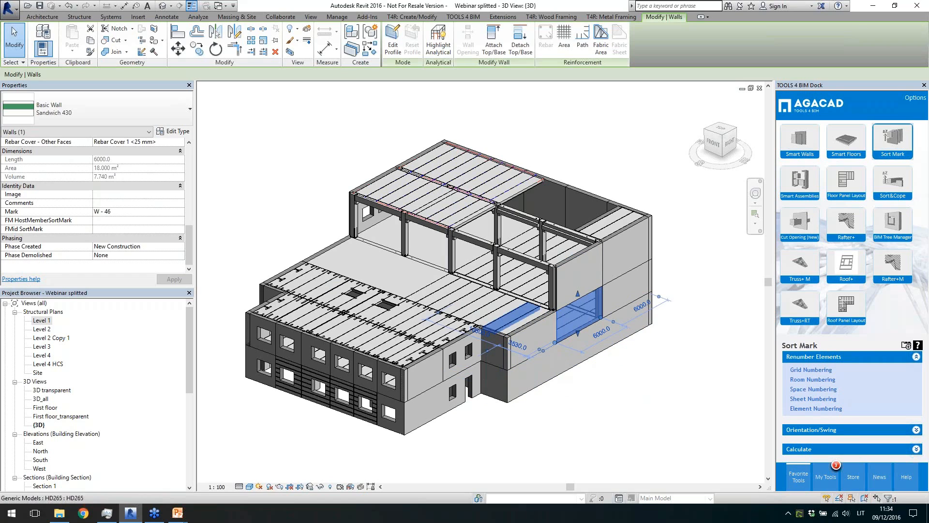
click(628, 293)
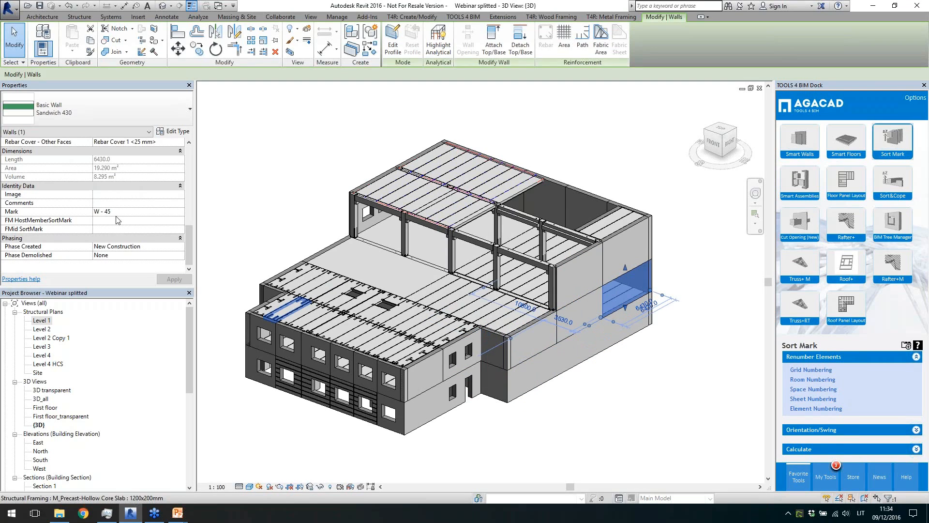
click(604, 413)
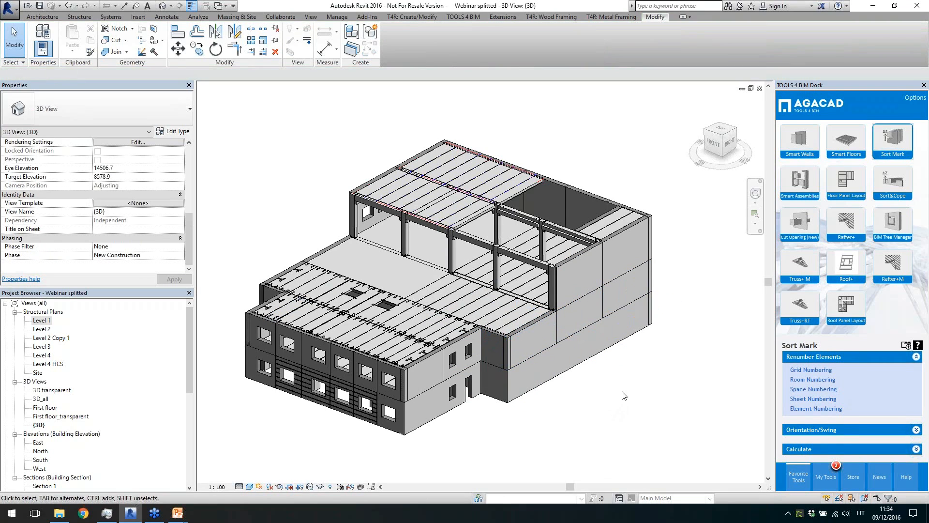
middle_drag(627, 399, 617, 397)
key(alt)
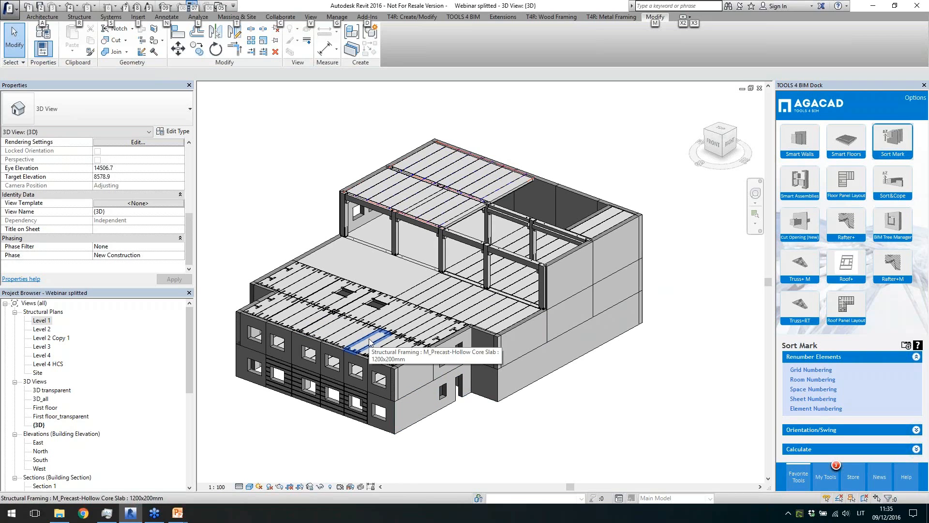
click(557, 404)
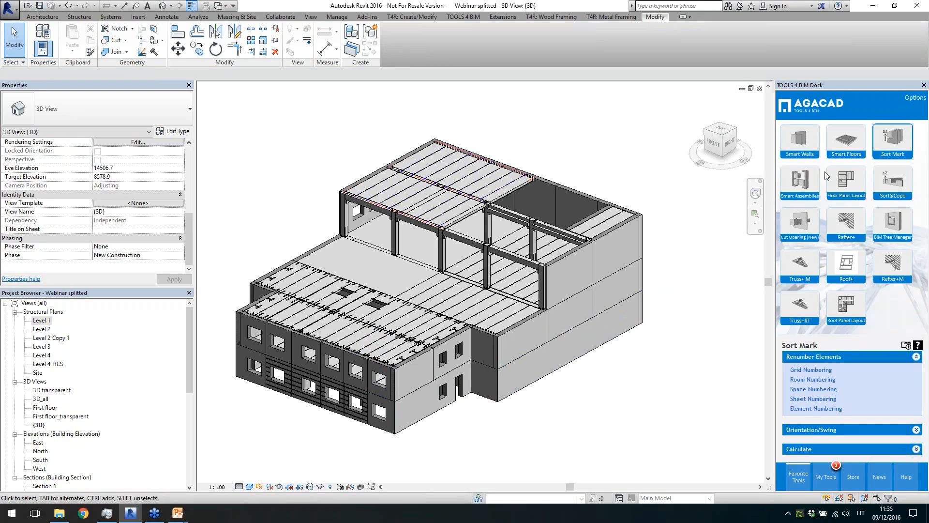
Step: Start Create Assemblies from Smart Assemblies for the middle 400x400 precast column on the open side of the upper storey
click(800, 183)
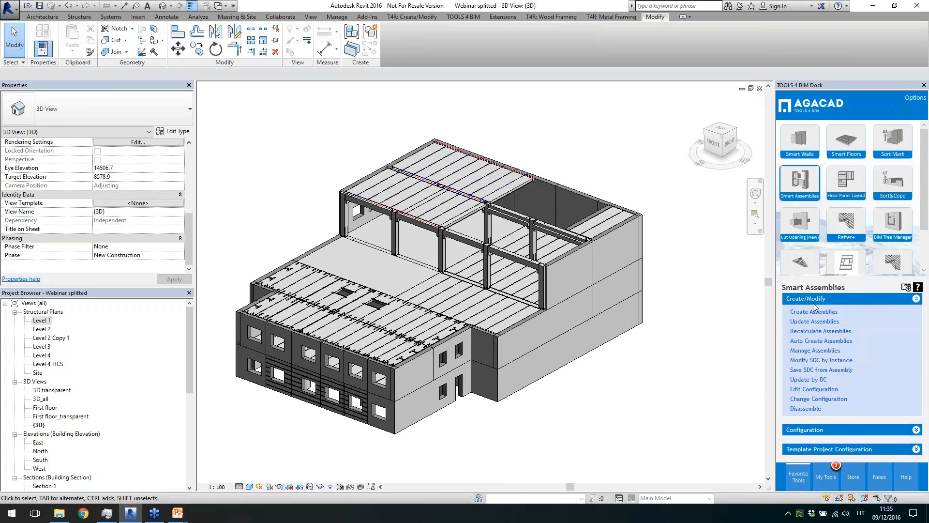
scroll(451, 272, up, 5)
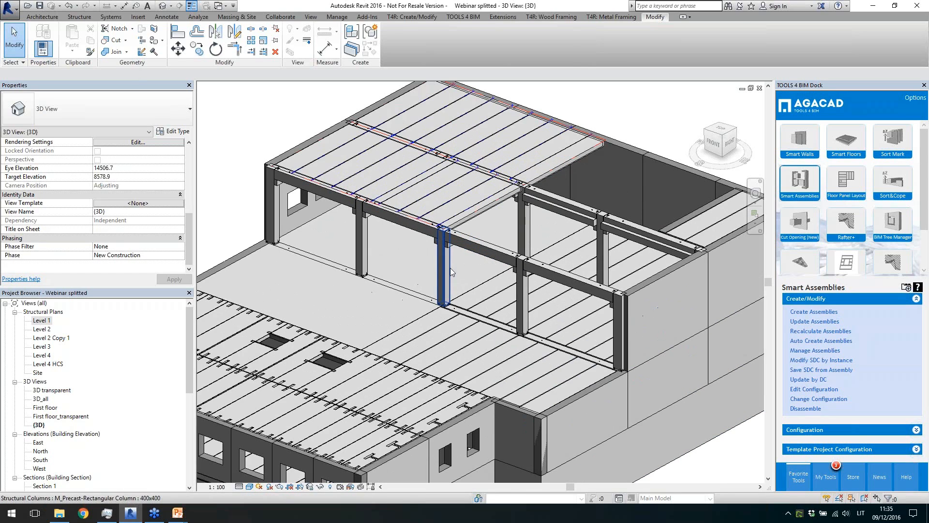
click(452, 272)
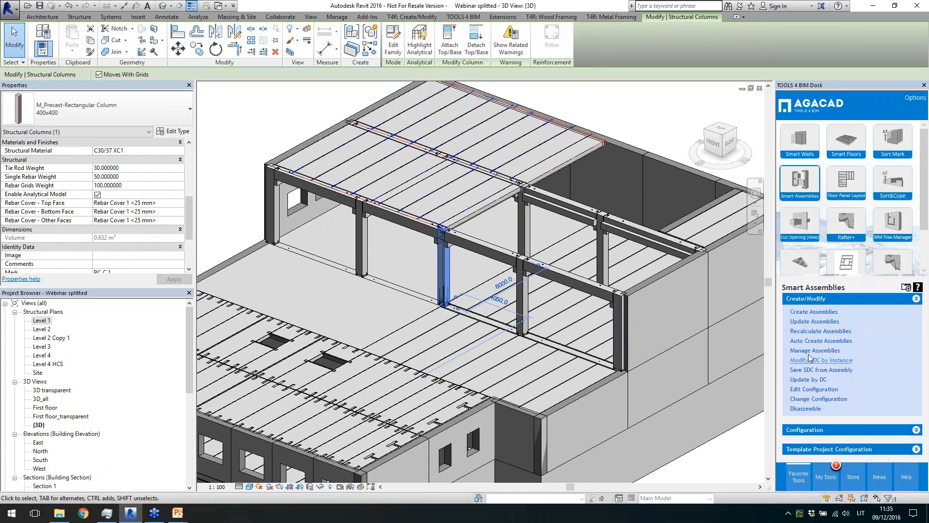
click(811, 314)
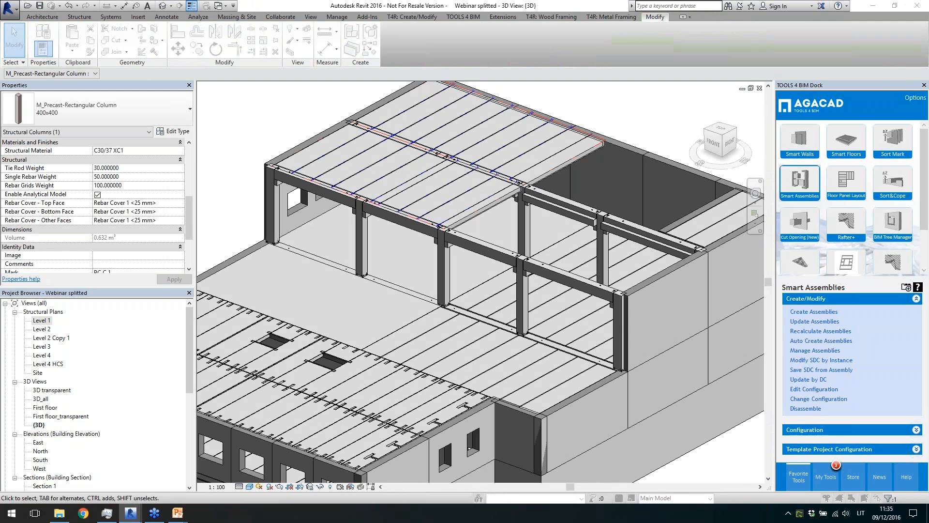
mouse_move(137, 515)
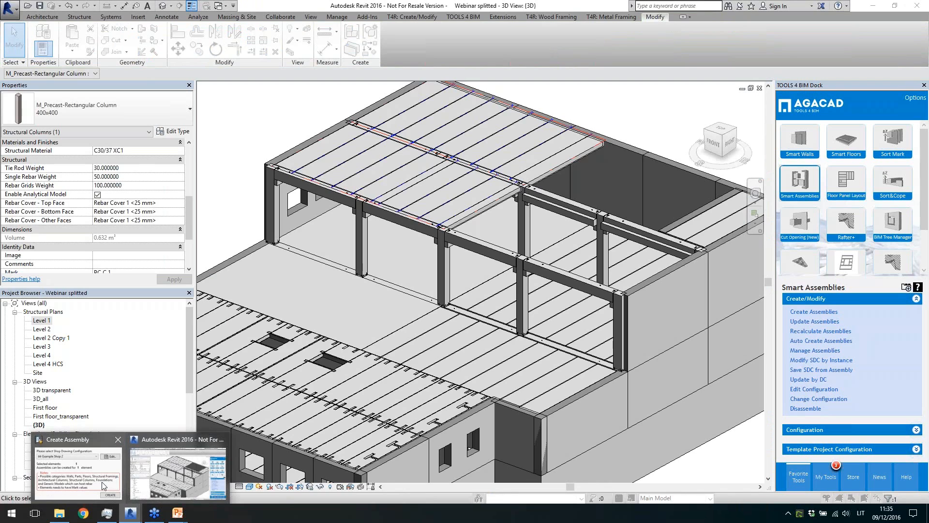
click(97, 486)
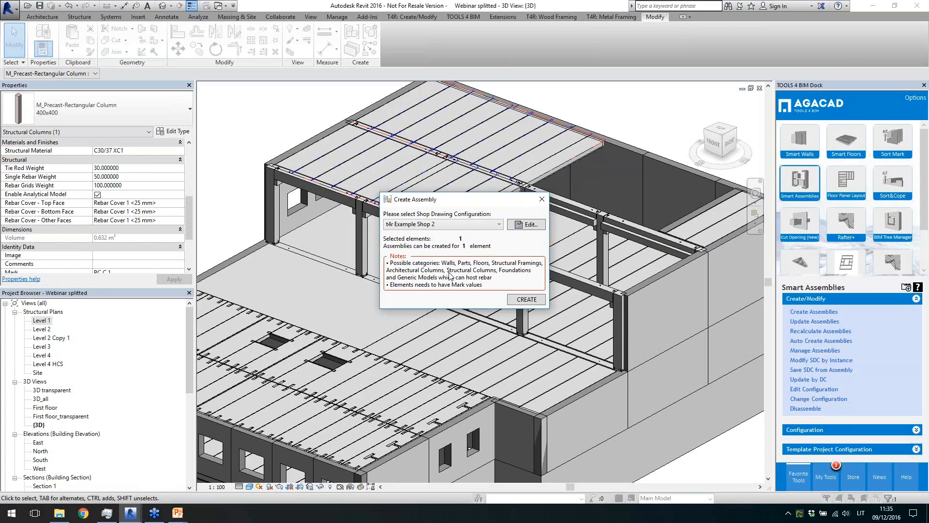
Step: Create the column's assembly with the Column_formwork shop drawing configuration, and close the report
click(449, 224)
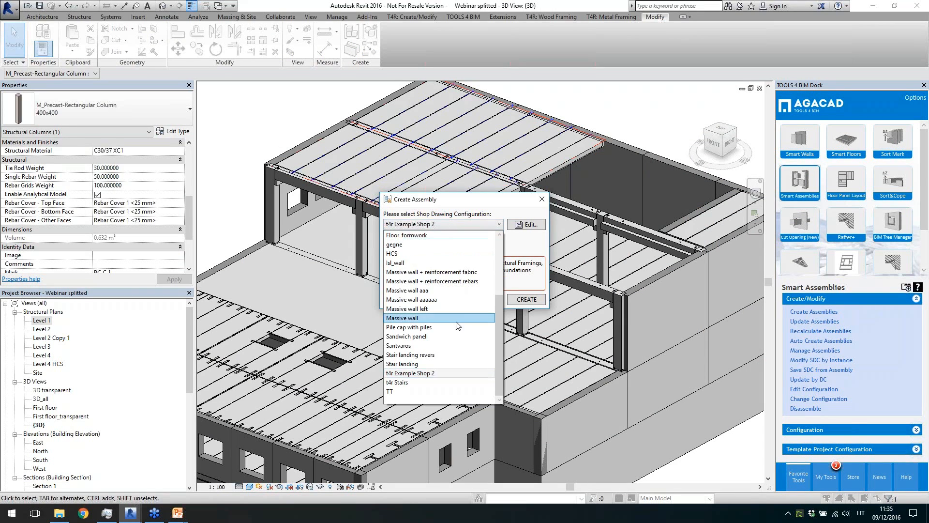
click(443, 271)
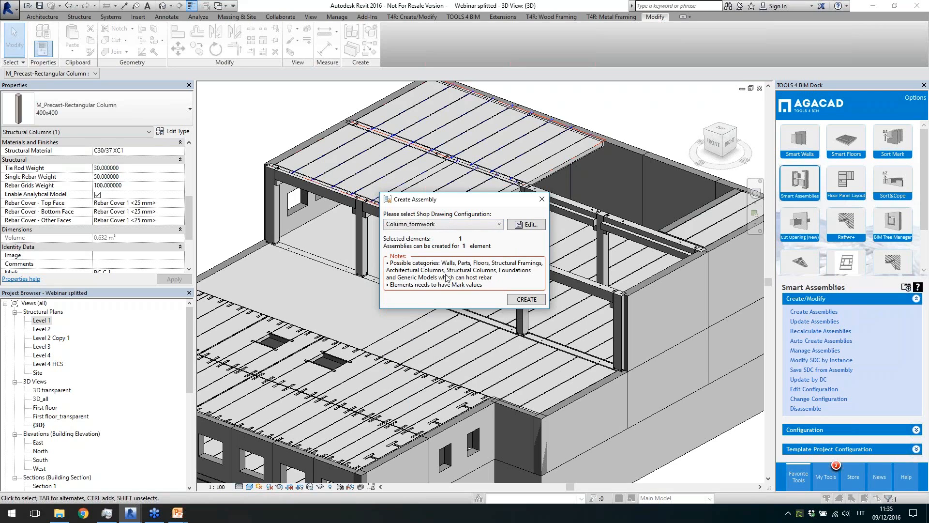
click(526, 300)
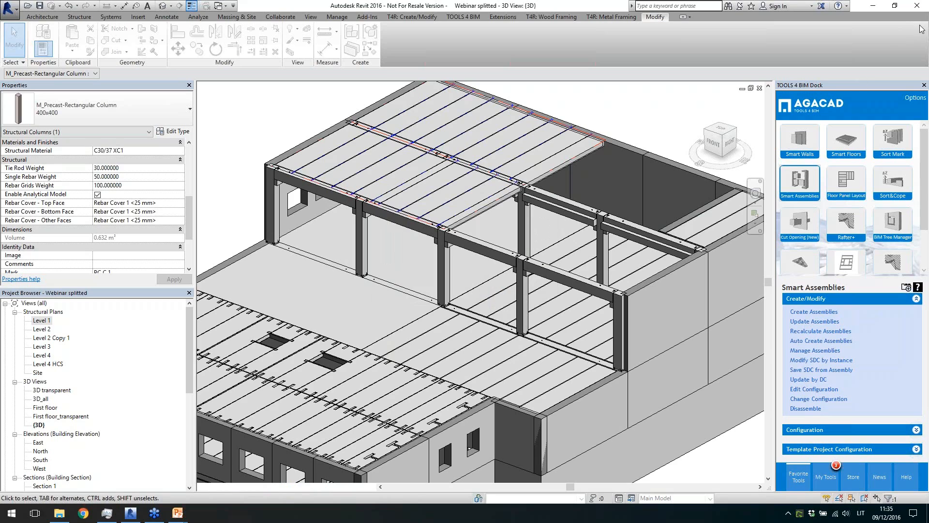
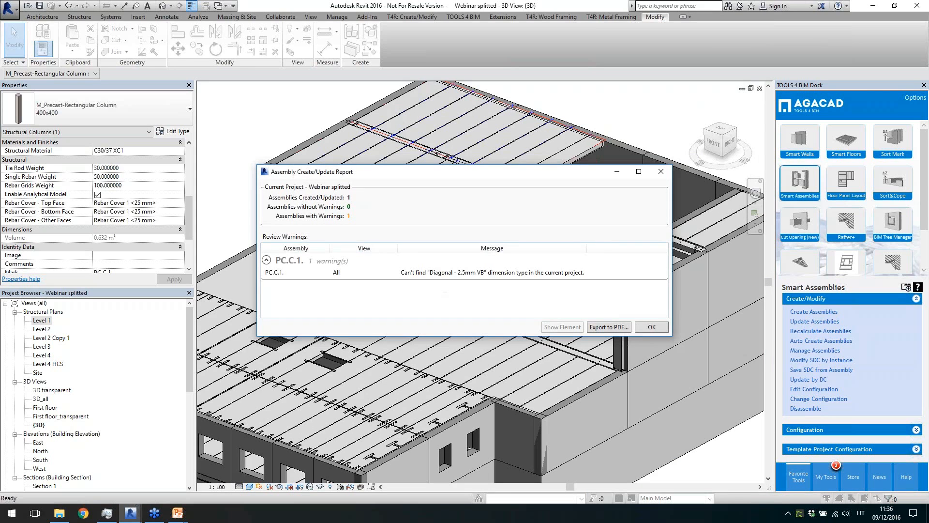
click(651, 327)
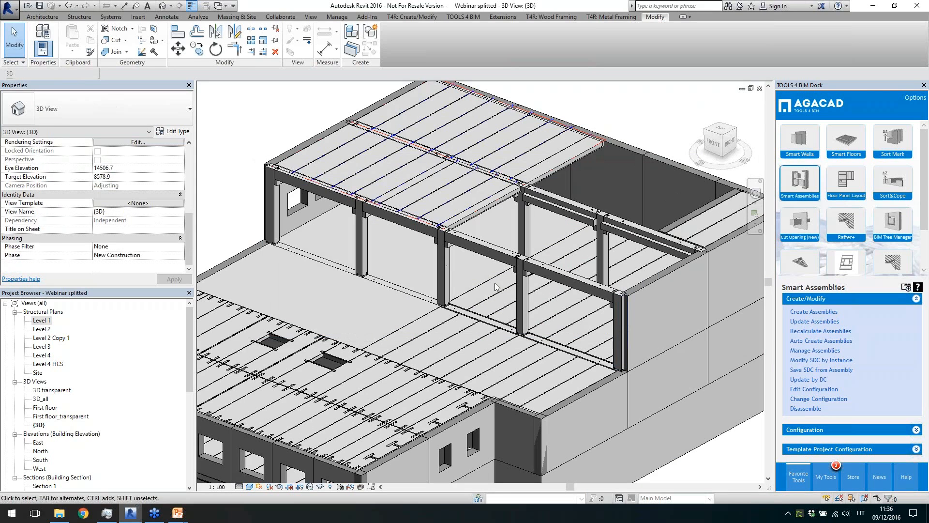
Step: Select the newly created column assembly and examine it in the 3D model
click(449, 268)
scroll(448, 269, up, 4)
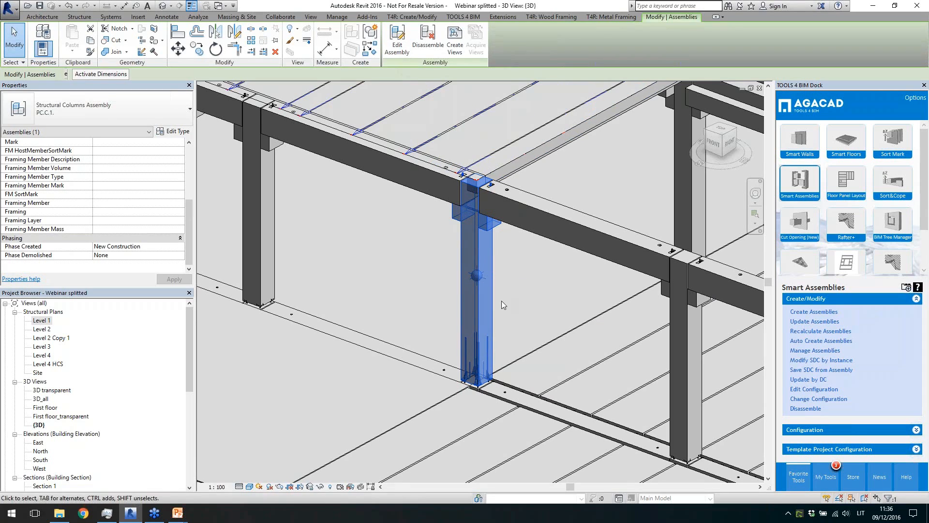
scroll(492, 302, down, 3)
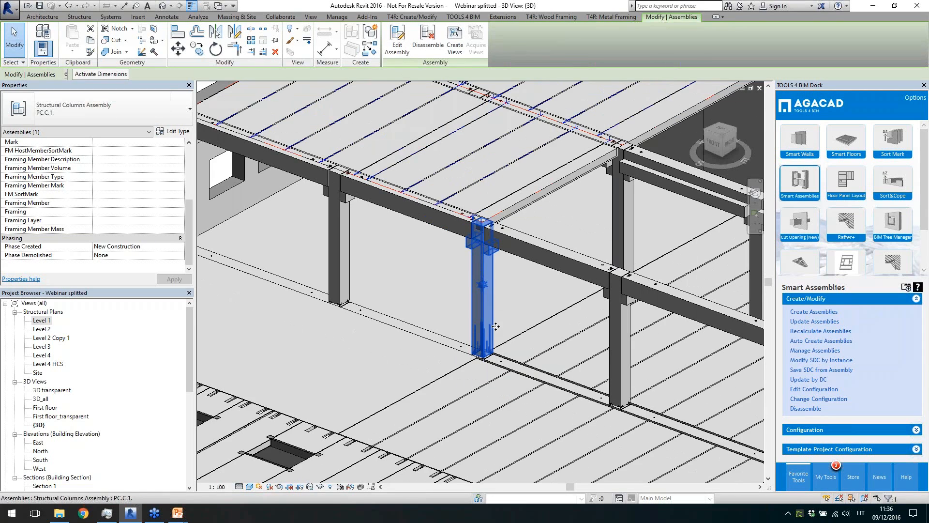
scroll(491, 300, up, 1)
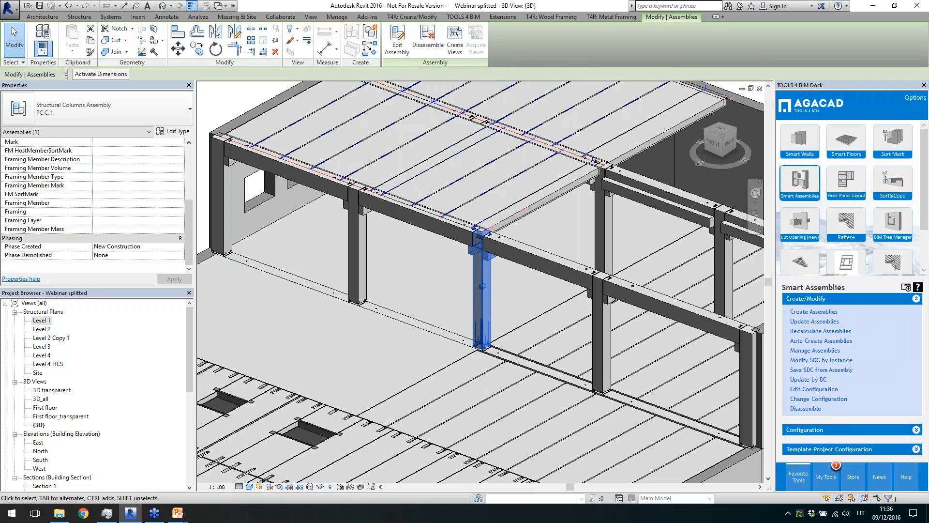
Step: Open the sheet of assembly PC.C.1. to review the column's shop drawing
drag(188, 345, 190, 452)
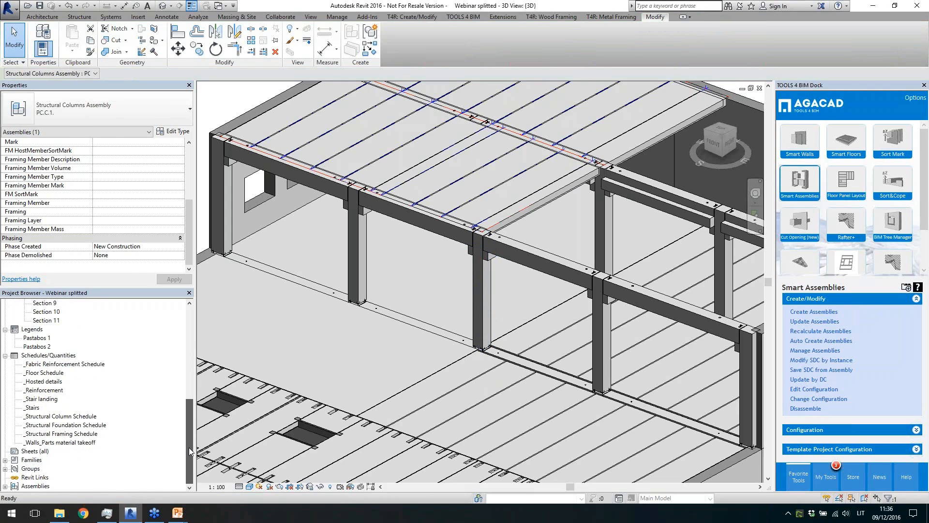
double_click(37, 486)
double_click(34, 486)
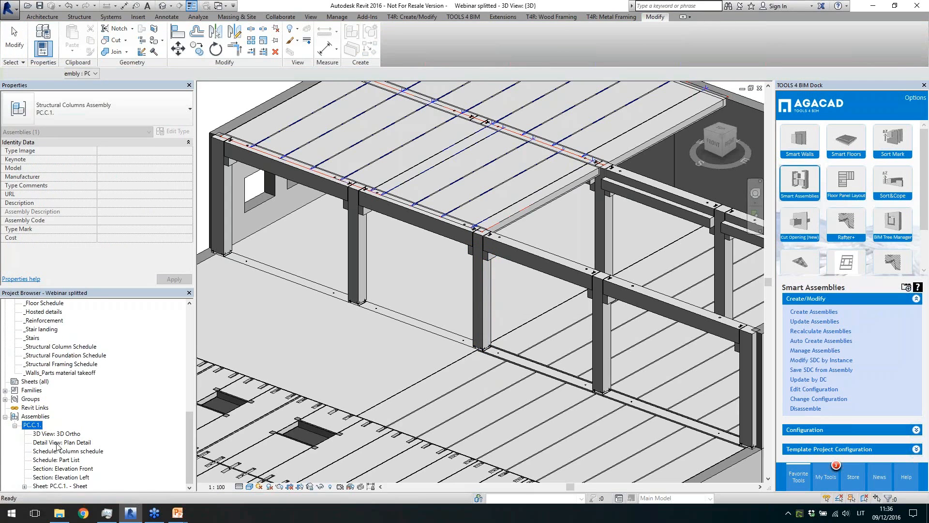
double_click(59, 486)
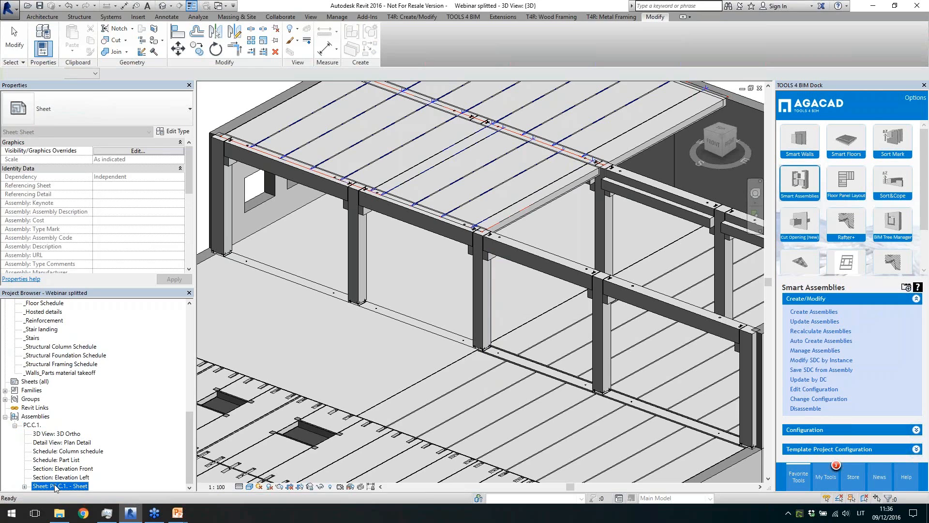
click(495, 356)
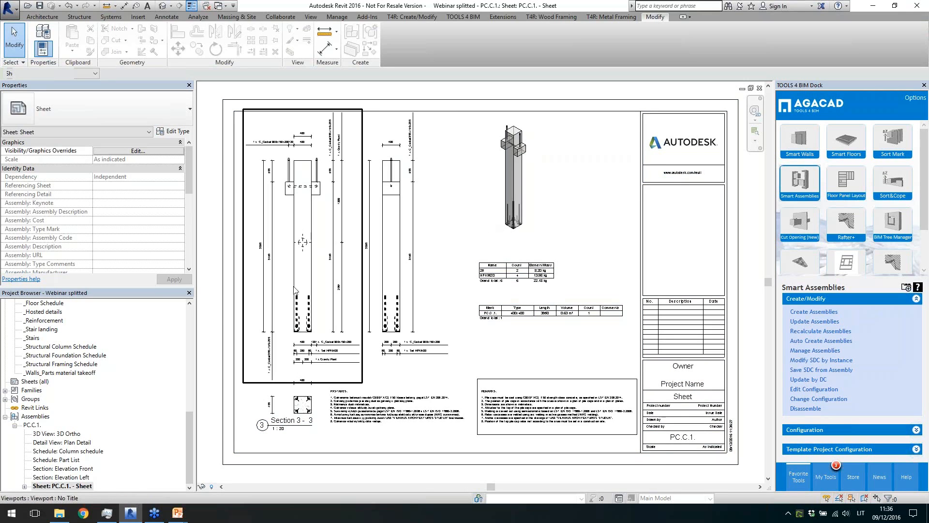
Step: Return to the default 3D view and open the Shop Drawing Configurations (SDC), checking the available configurations while keeping Column_formwork
click(163, 5)
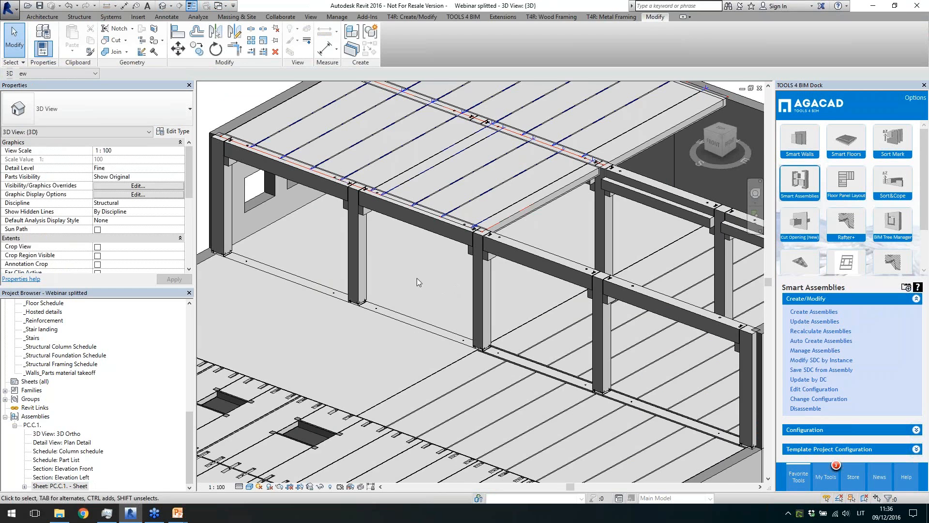
scroll(416, 278, down, 2)
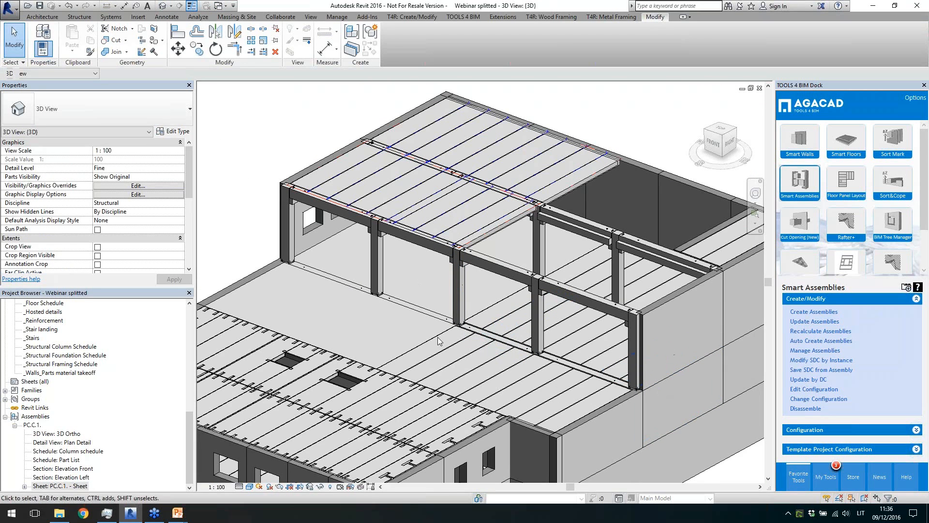
middle_drag(651, 453, 613, 428)
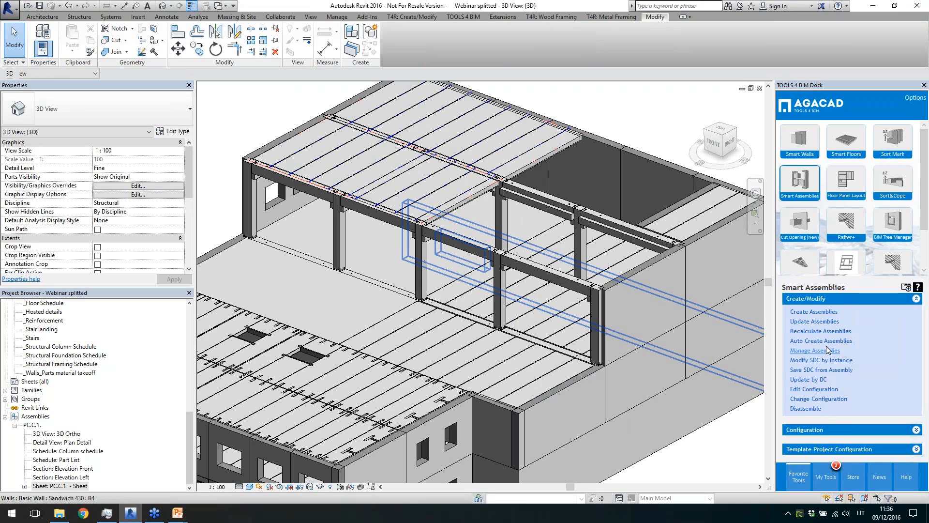
click(846, 430)
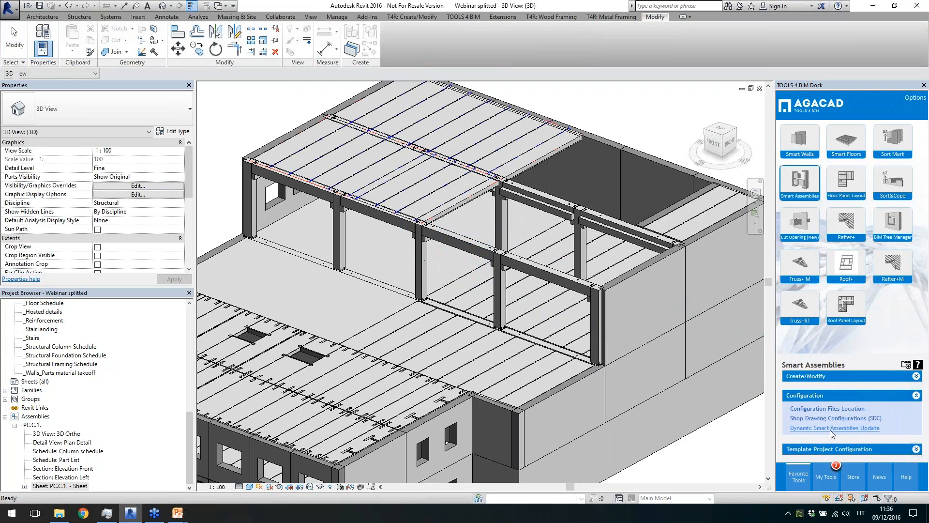
click(832, 422)
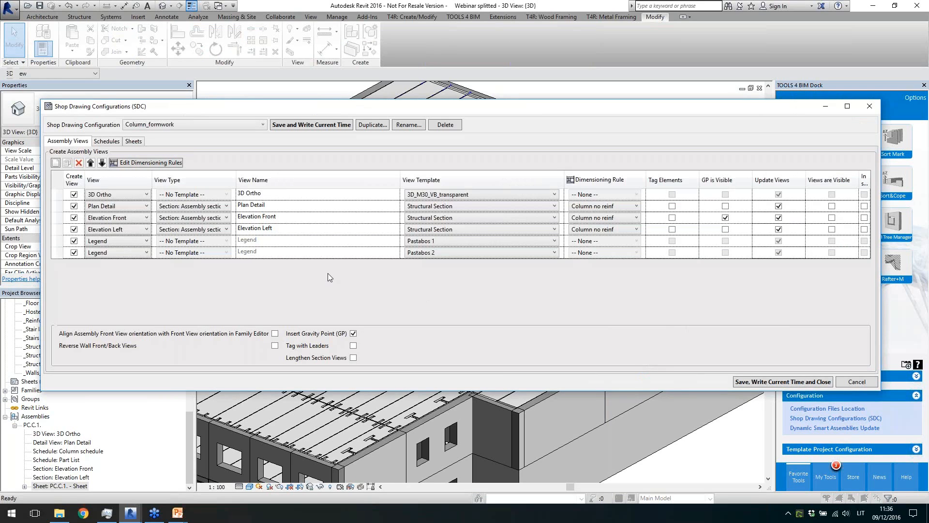
click(145, 127)
click(271, 158)
Step: Add a row to the Column_formwork assembly views, try Detail Section Back (A) as its view, and reset it to None
click(56, 163)
click(112, 264)
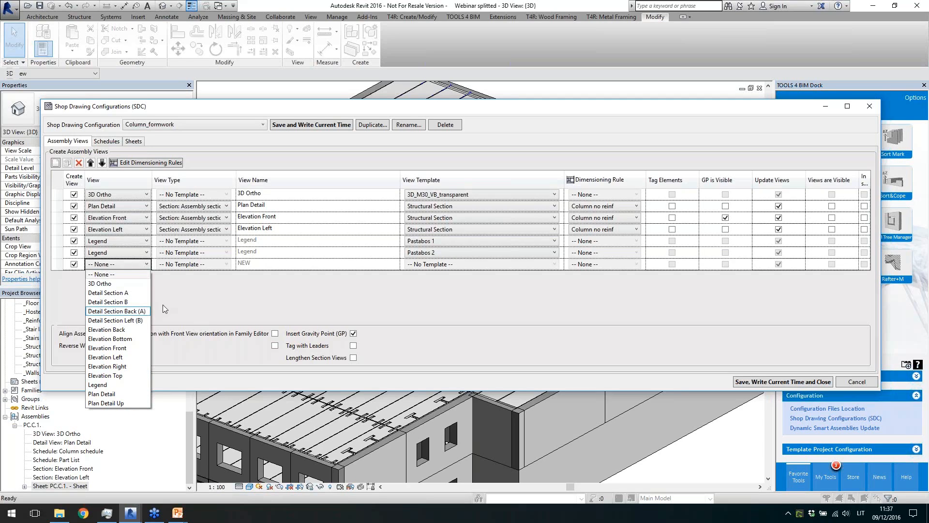
click(203, 298)
click(146, 264)
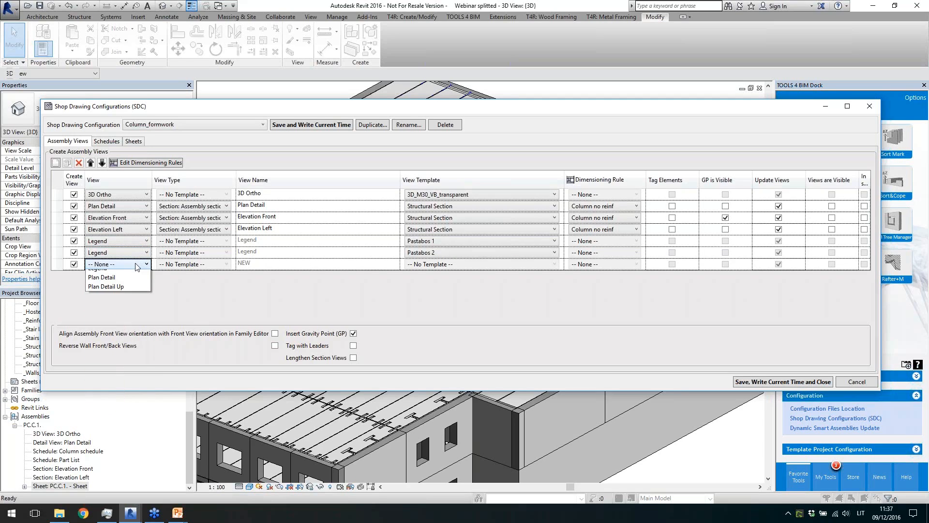
click(119, 307)
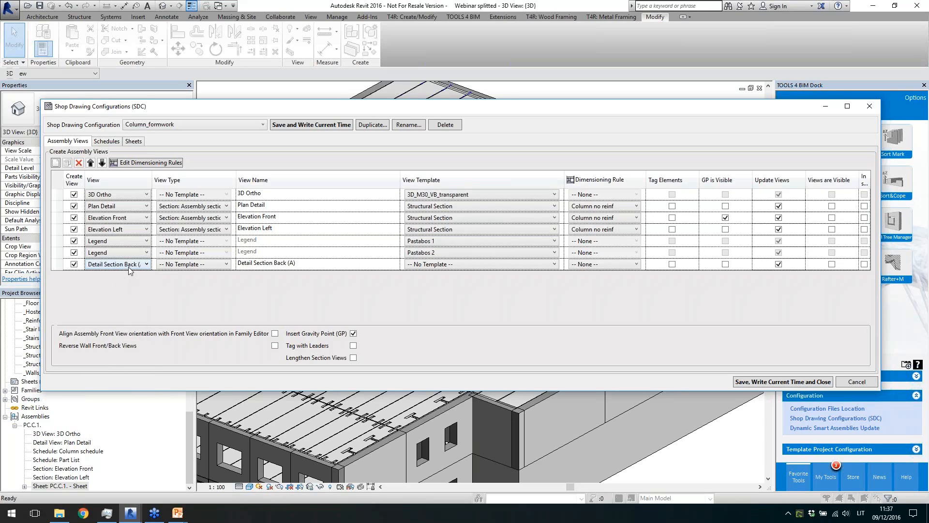
click(128, 266)
click(128, 274)
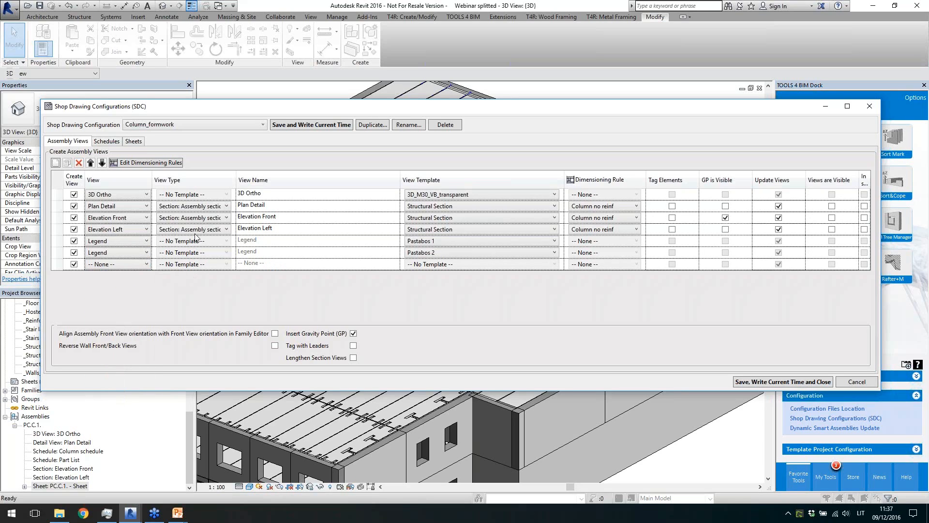
Step: Check the options available as view template for the second Legend row, keeping Pastabos 2
click(450, 255)
click(498, 290)
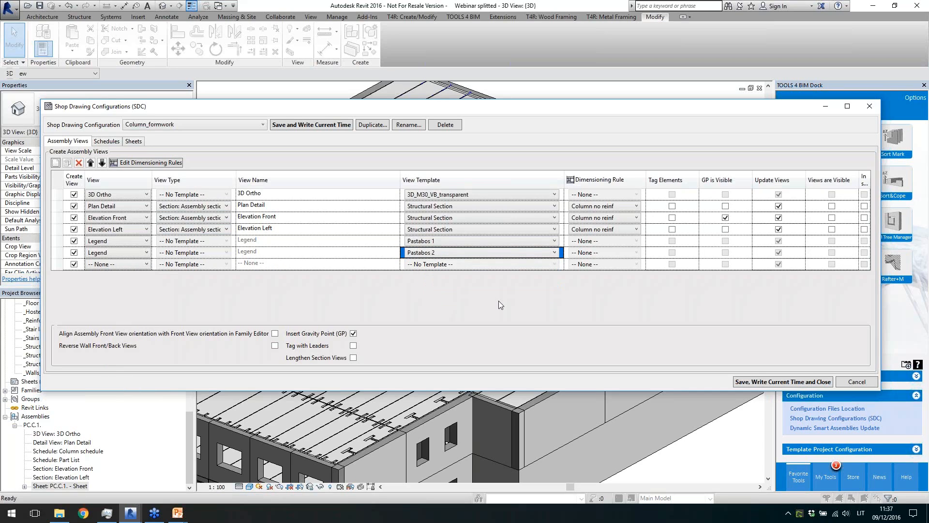
Step: Check the dimensioning rules available for the Elevation Left view, keeping Column no reinf
click(610, 229)
drag(641, 316, 644, 283)
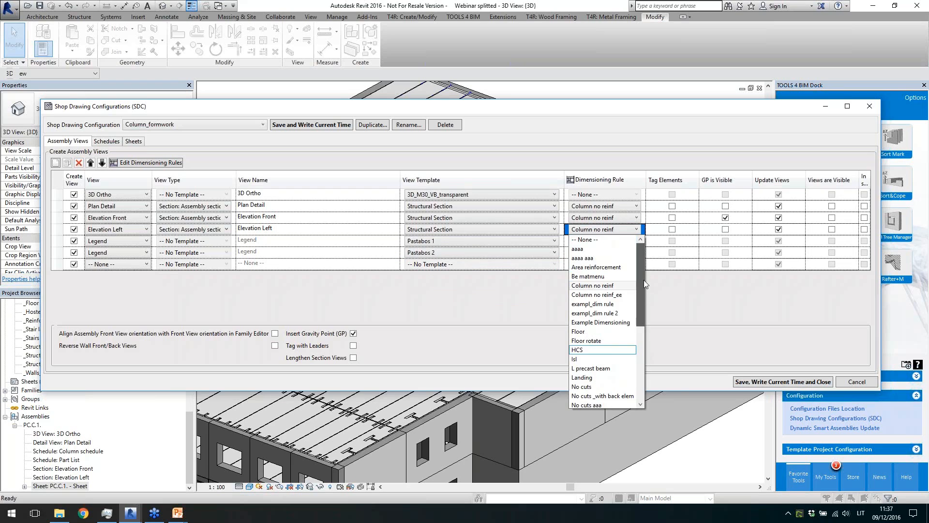
click(681, 308)
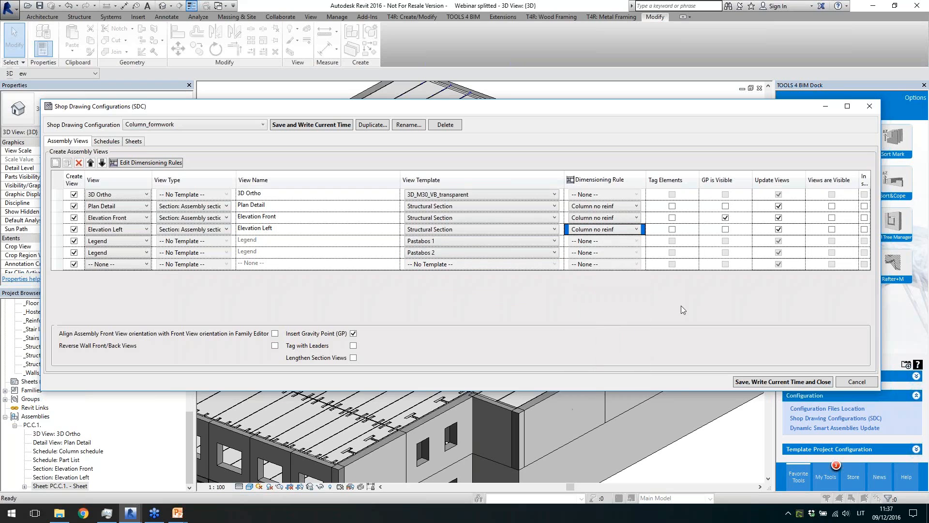
Step: Open the dimensioning rules for editing and examine the Main Element Geometry settings for non-standard cuts, standard cuts, openings and split dimensions
click(135, 165)
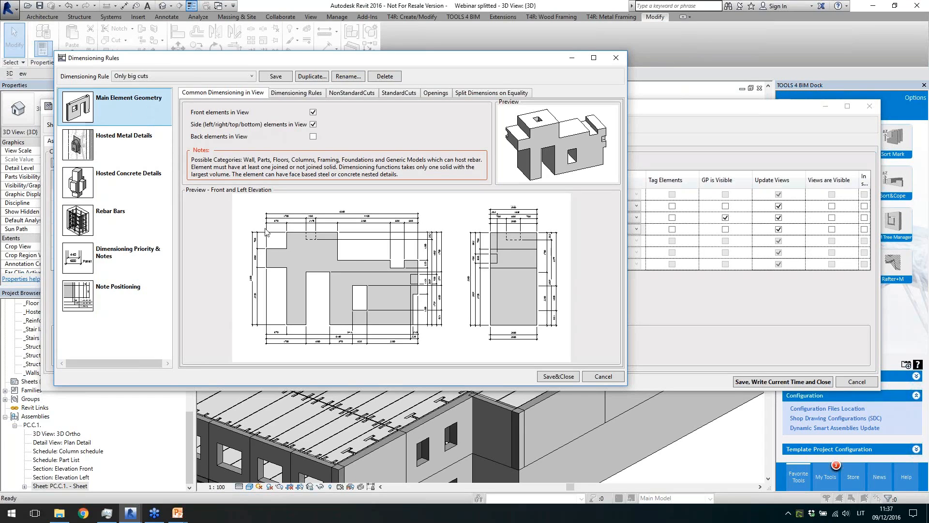
click(351, 92)
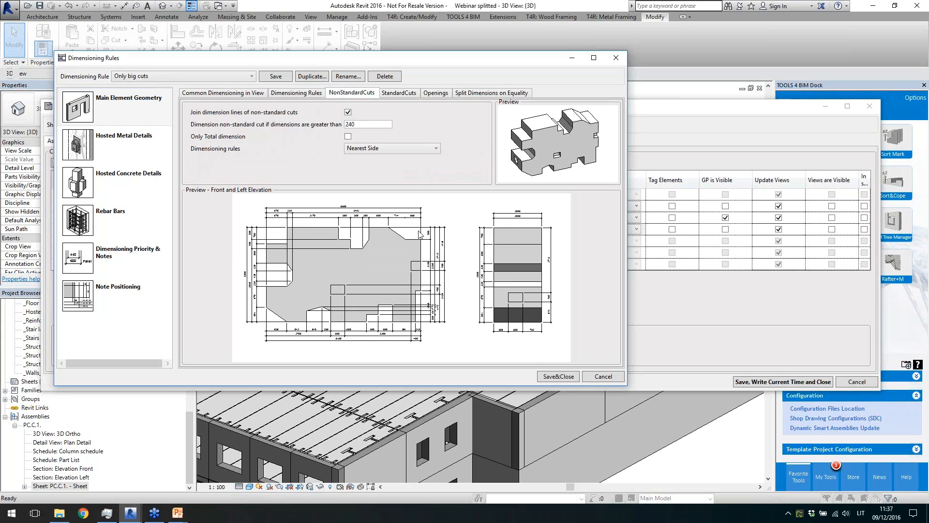
click(406, 94)
click(437, 92)
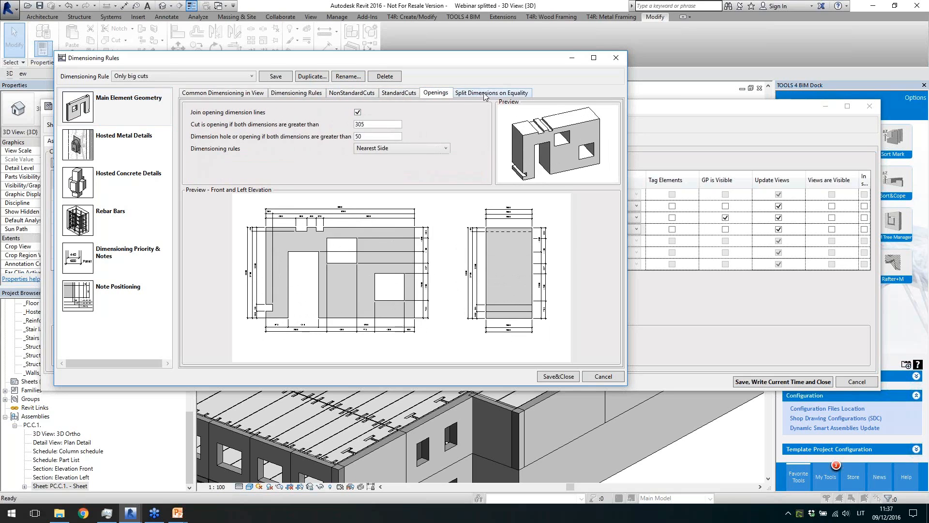
click(489, 92)
Step: Try the Lines in Geometry is Priority and Only Total dimension options for Hosted Metal Details, leaving both enabled
click(135, 138)
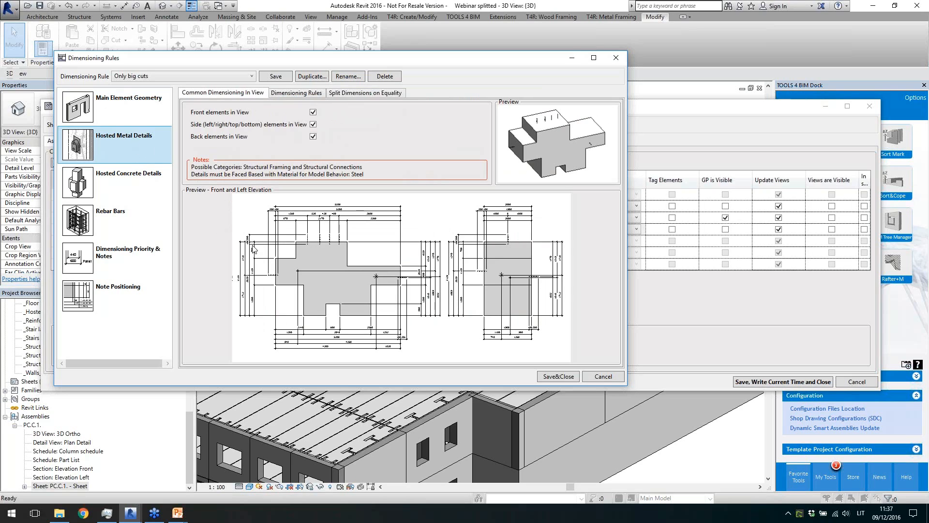
click(291, 94)
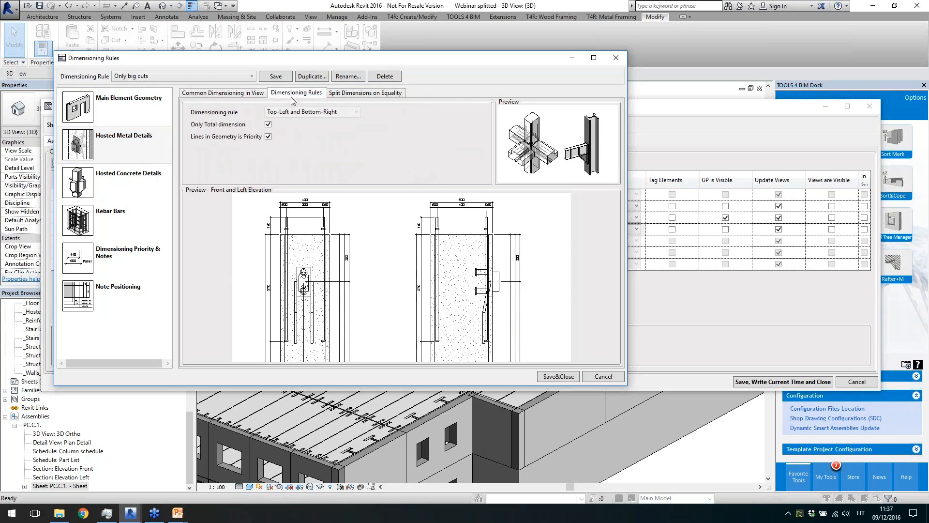
click(268, 137)
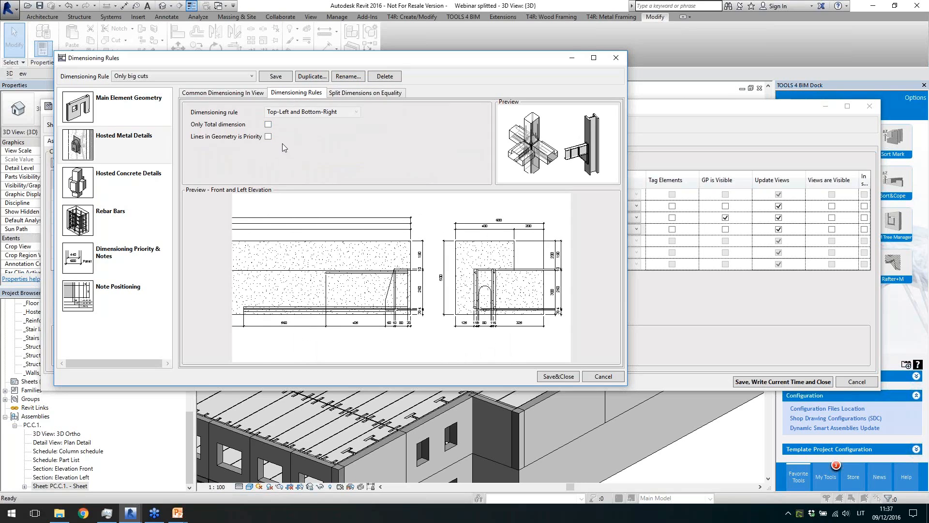
click(268, 125)
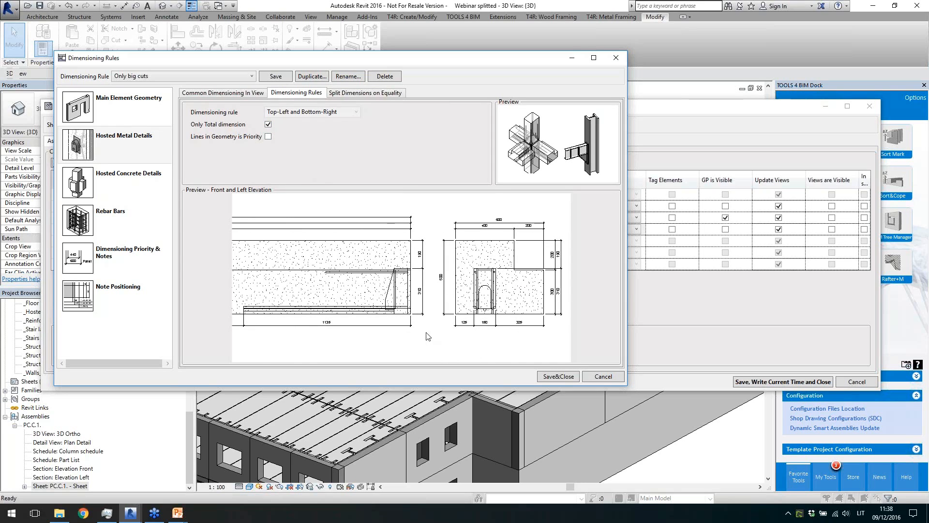
click(268, 137)
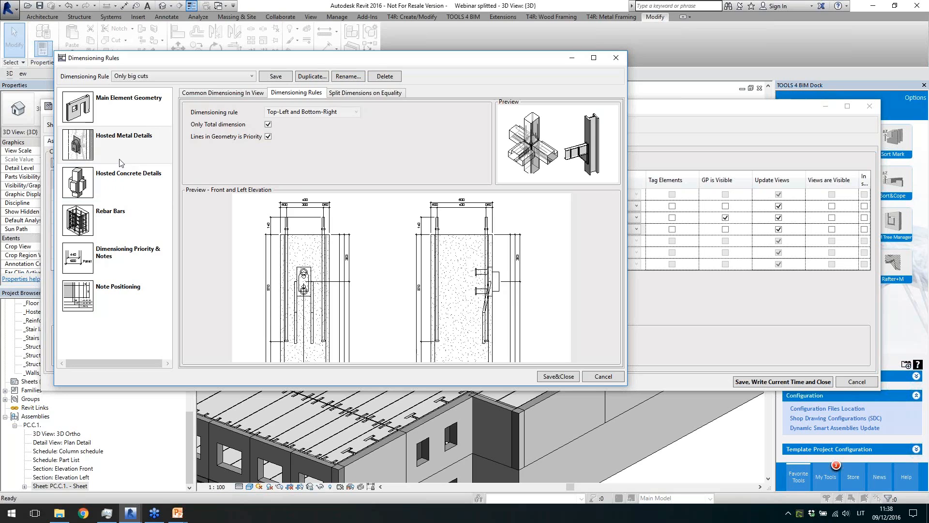
Step: Review the Hosted Concrete Details settings and the Rebar Bars dimensioning rules and parallel bar set options
click(121, 177)
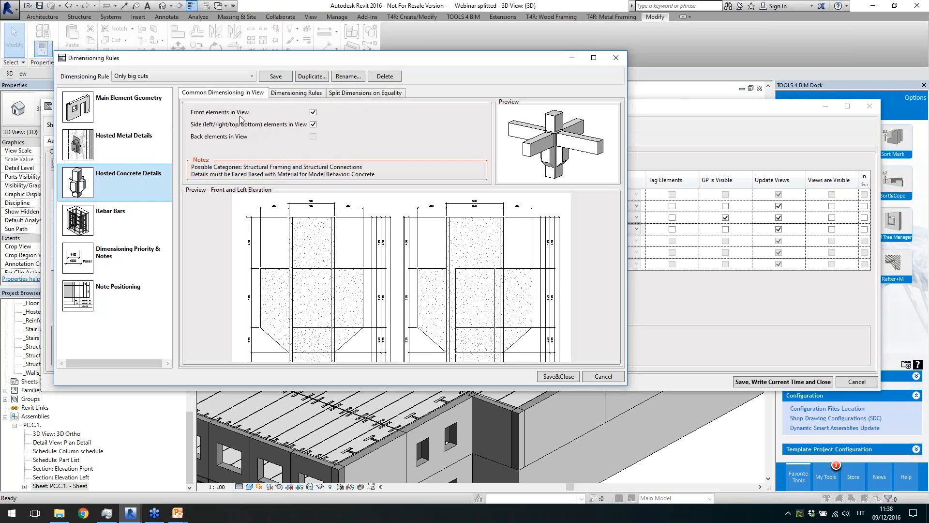
click(124, 216)
click(291, 94)
click(342, 94)
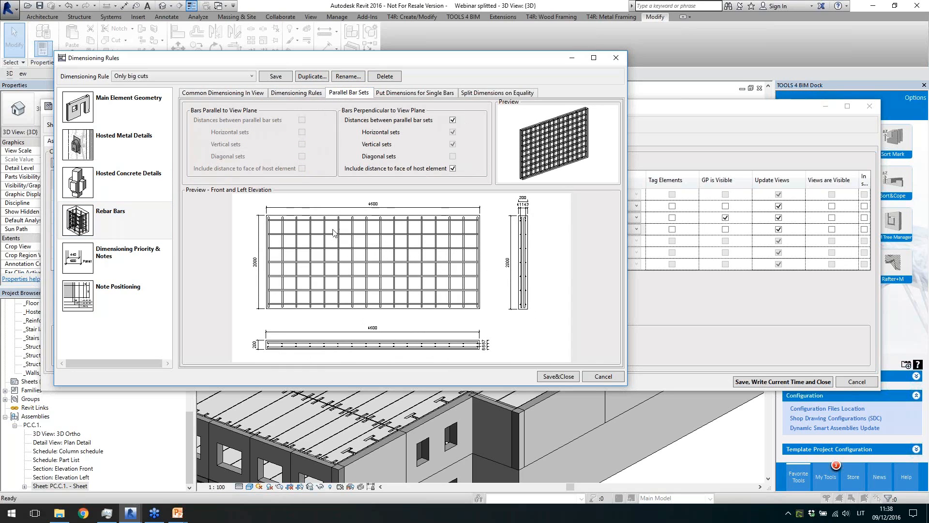
Step: Exclude NonStandard Cut, Partial Cut and Hole from dimensioning in Dimensioning Priority & Notes, and check the Rebar Bars name and description fields
click(130, 262)
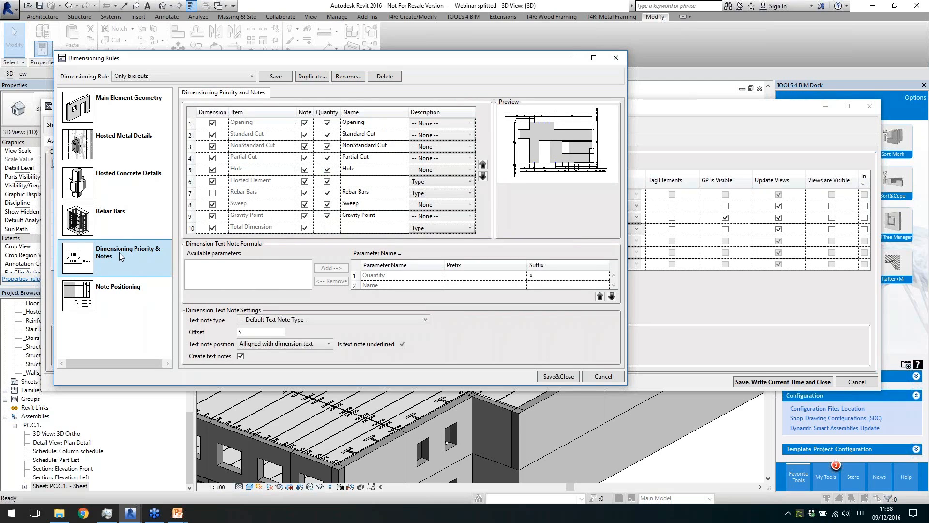
click(213, 147)
click(213, 159)
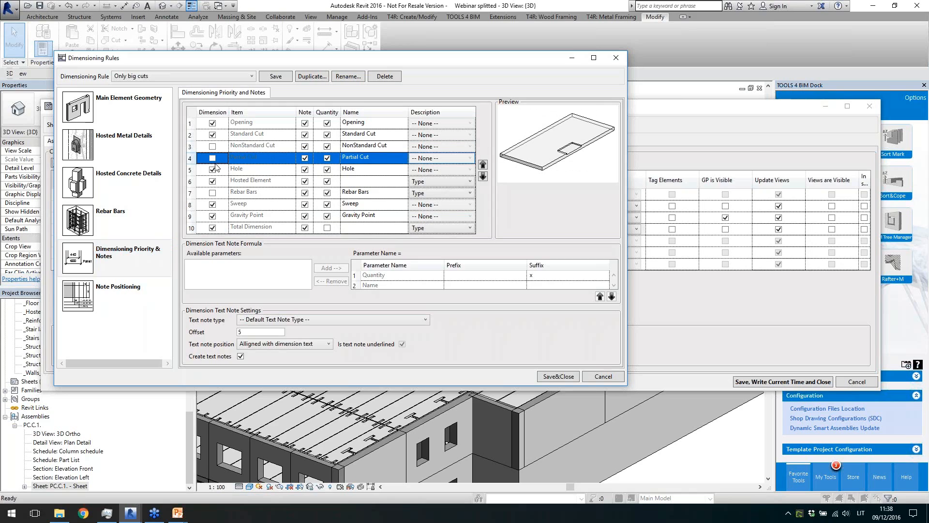
click(212, 169)
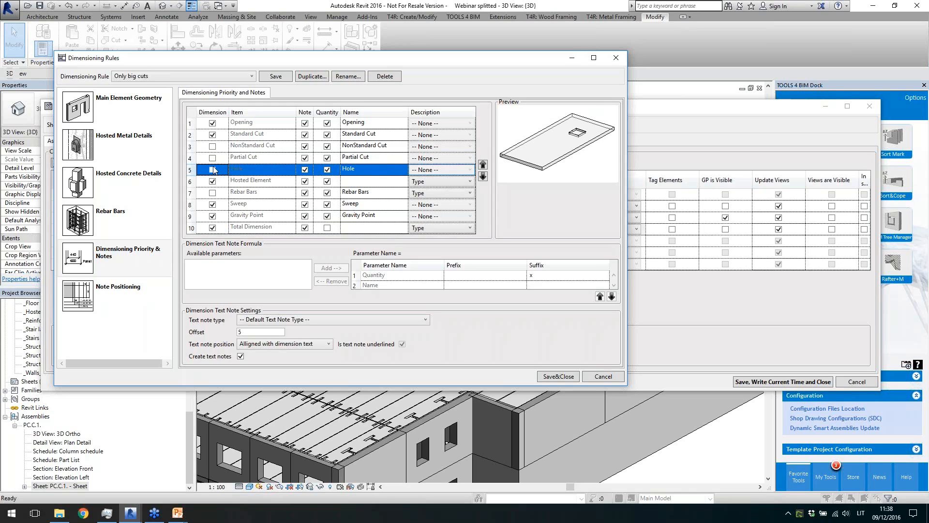
click(384, 196)
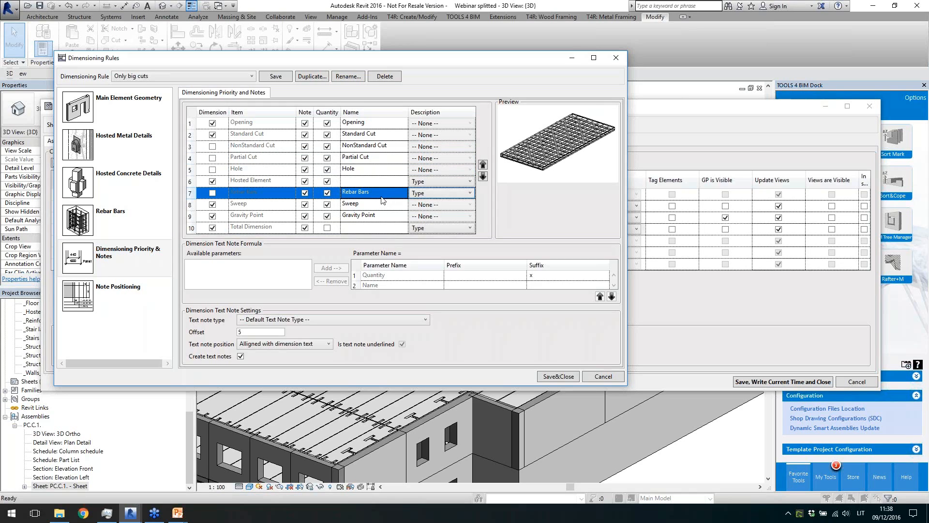
click(380, 194)
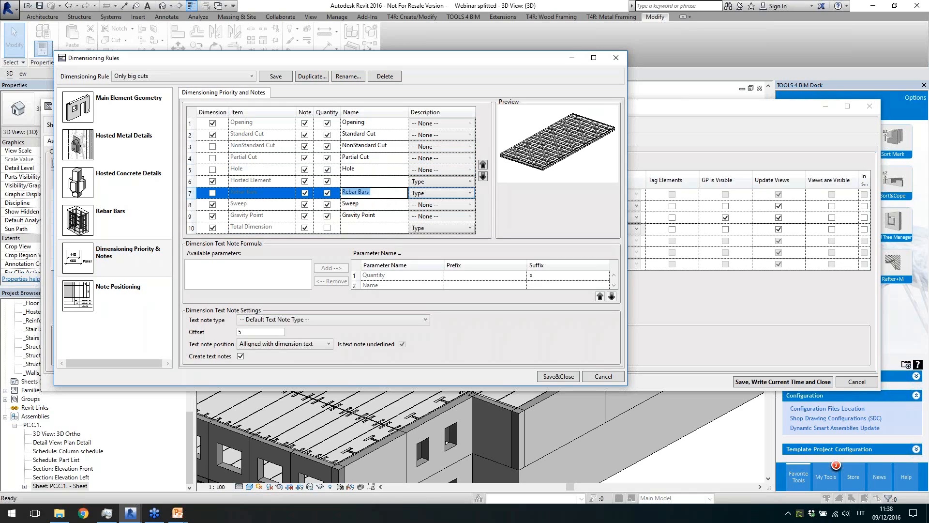
click(433, 193)
click(559, 231)
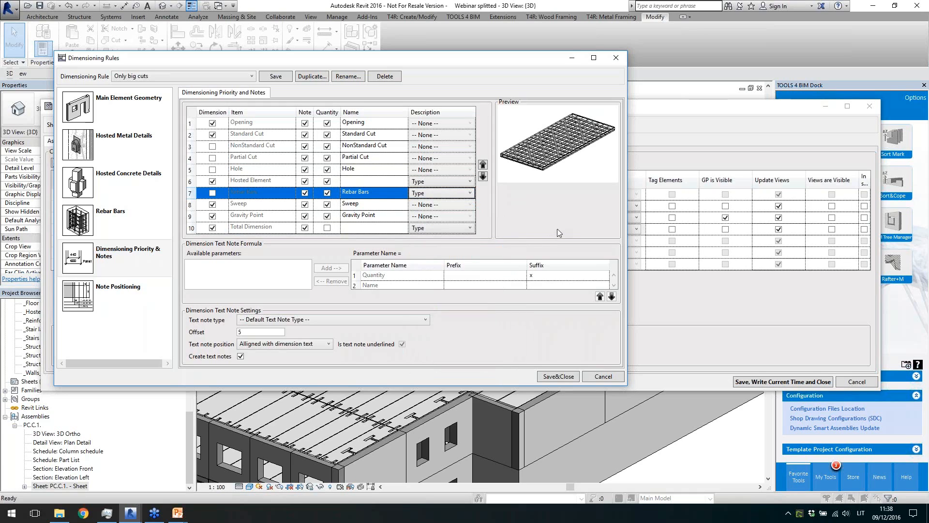
Step: In Note Positioning, turn off connected dimension lines and put notes on dimension lines, then close the dimensioning rules without saving
click(142, 289)
click(414, 120)
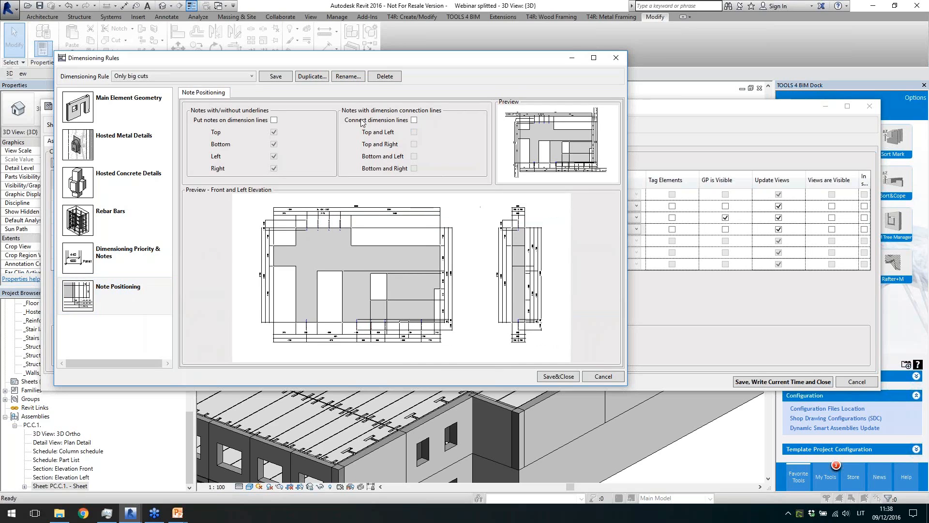
click(273, 120)
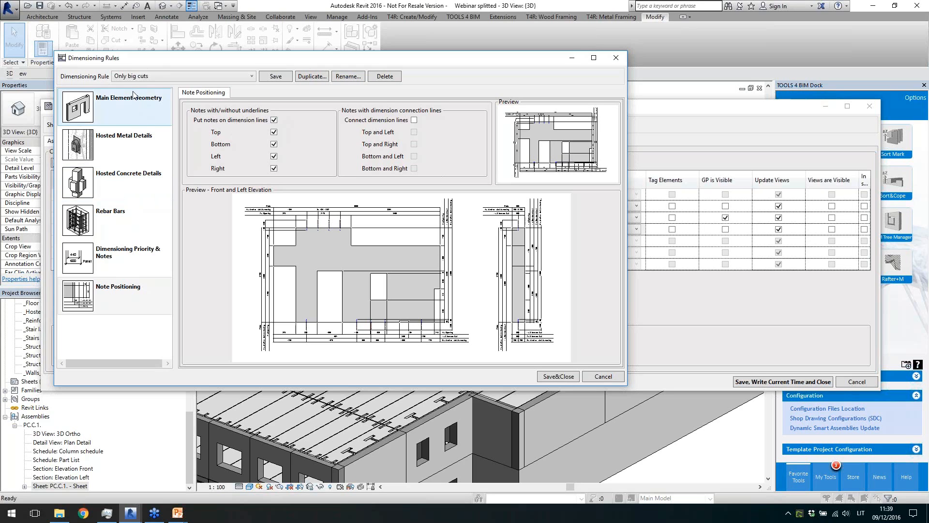
click(615, 58)
Step: Set the dimensioning rule of the Elevation Front view to L precast beam
click(595, 198)
click(591, 221)
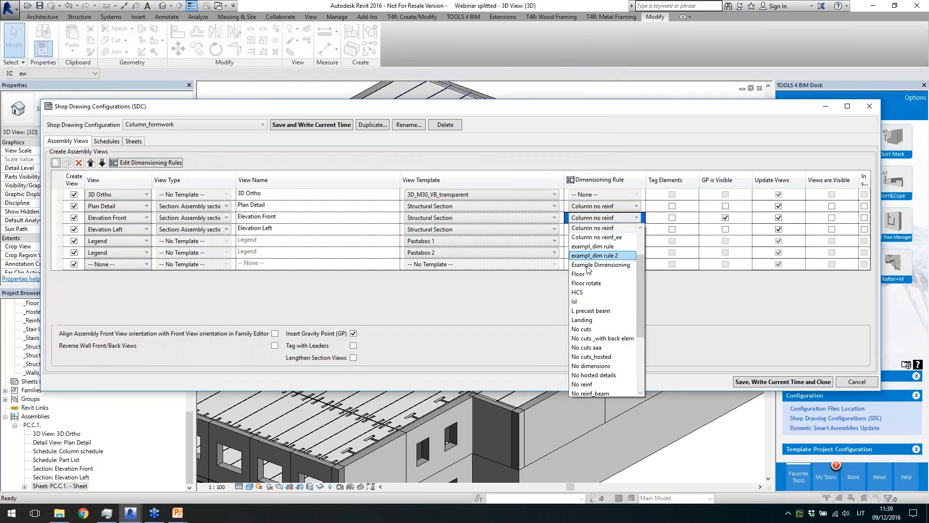
click(622, 307)
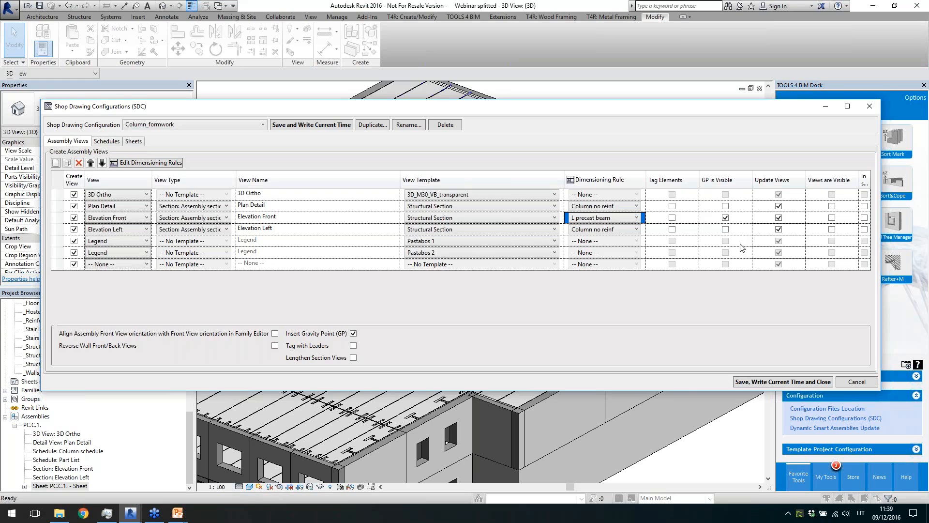
mouse_move(678, 115)
mouse_down()
mouse_move(677, 328)
mouse_move(676, 127)
mouse_up()
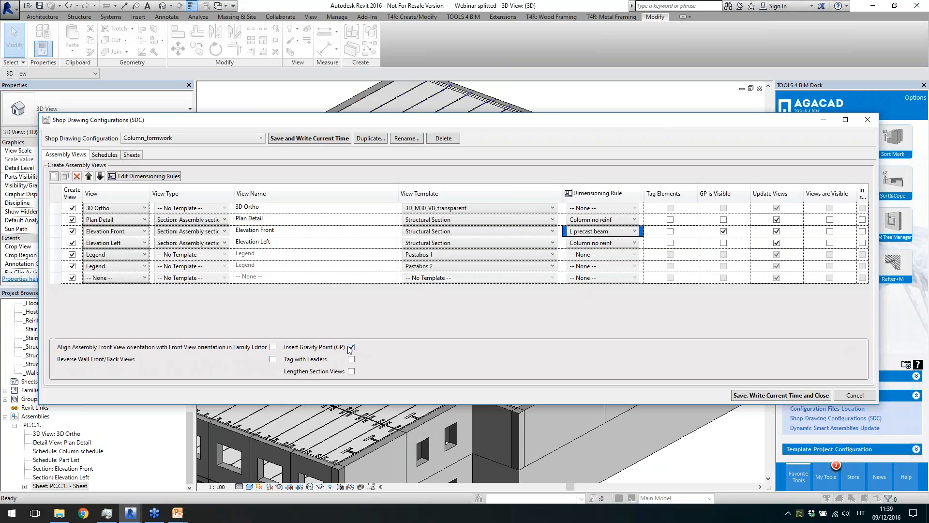
Step: Add a schedule view row with the _Floor Schedule template, checking the count field types while keeping By Assembly Instance
click(106, 155)
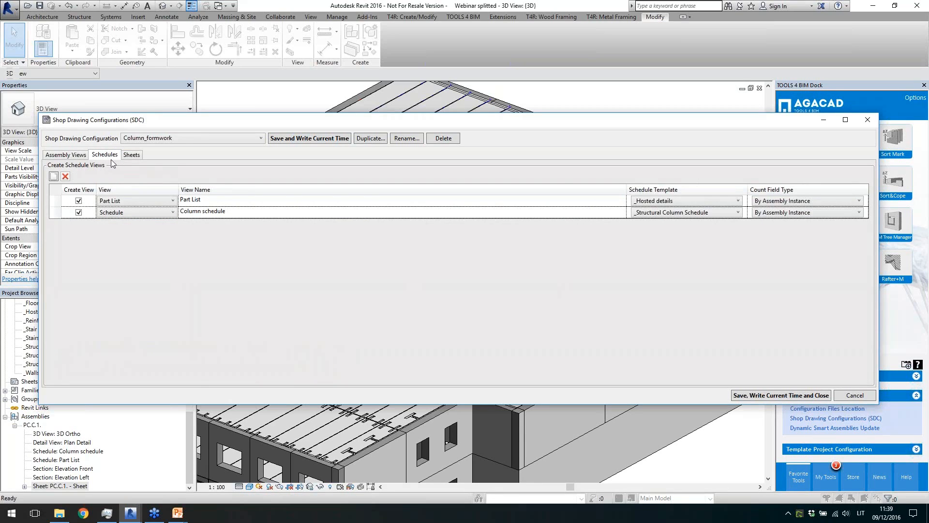
click(54, 176)
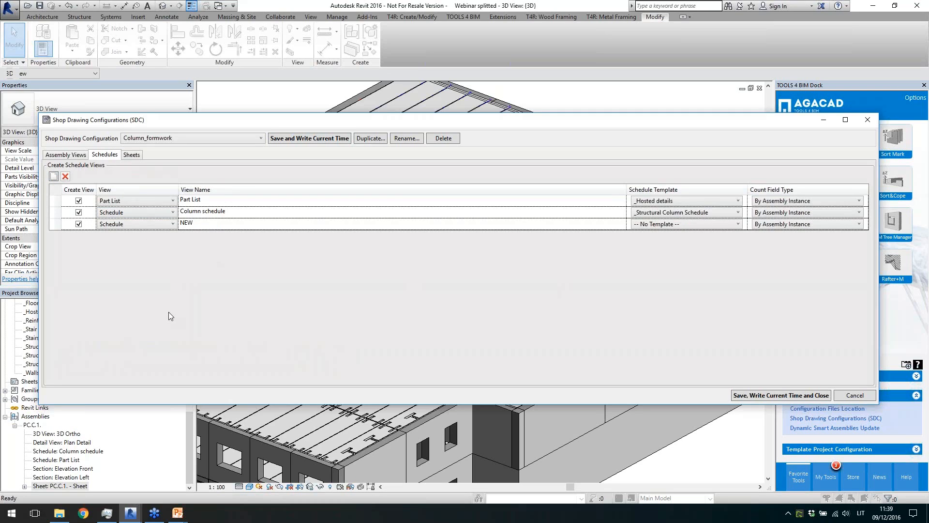
click(675, 225)
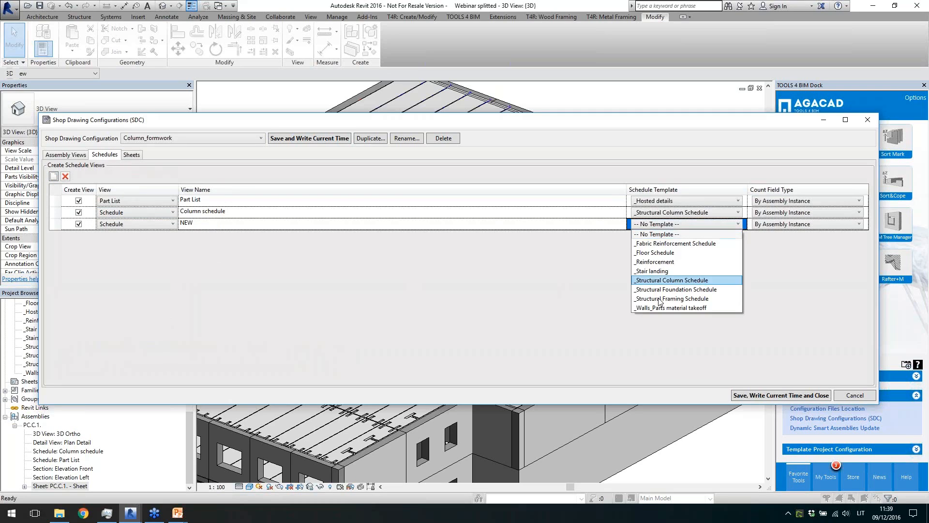
click(682, 253)
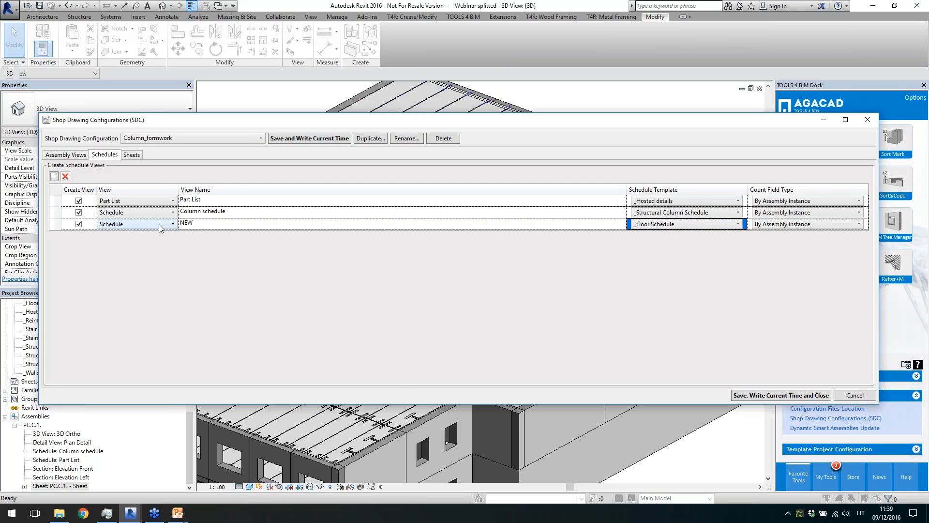
click(803, 225)
click(804, 225)
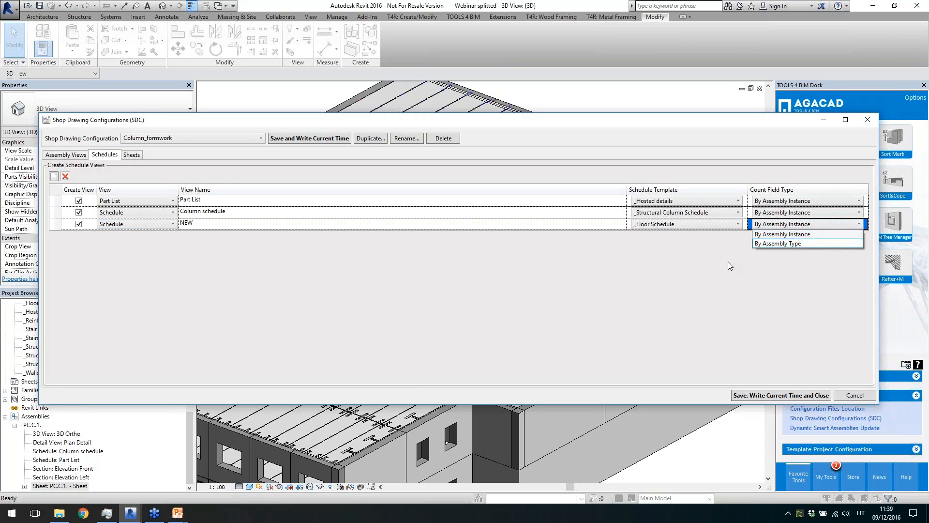
click(655, 273)
Step: Check the sheet templates available in the sheet view settings, keeping No Template with the A2 metric titleblock
click(134, 156)
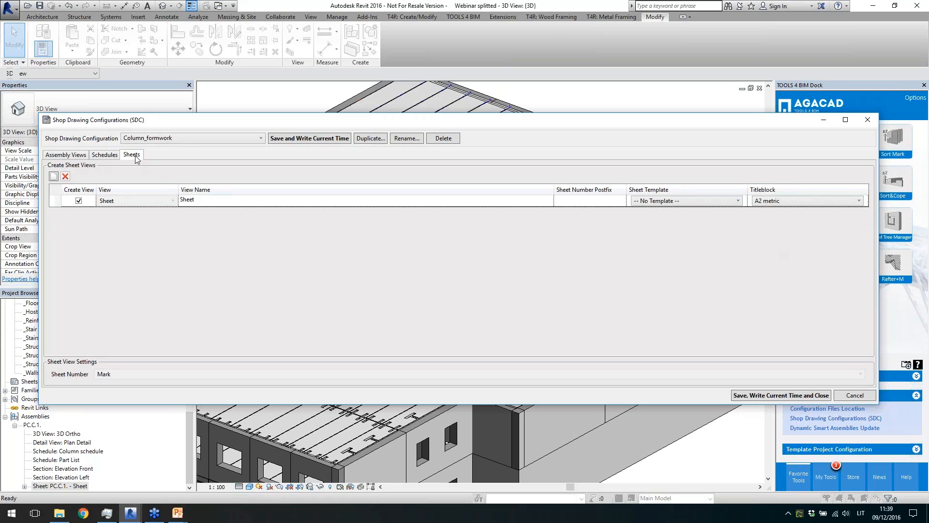
click(695, 200)
click(696, 200)
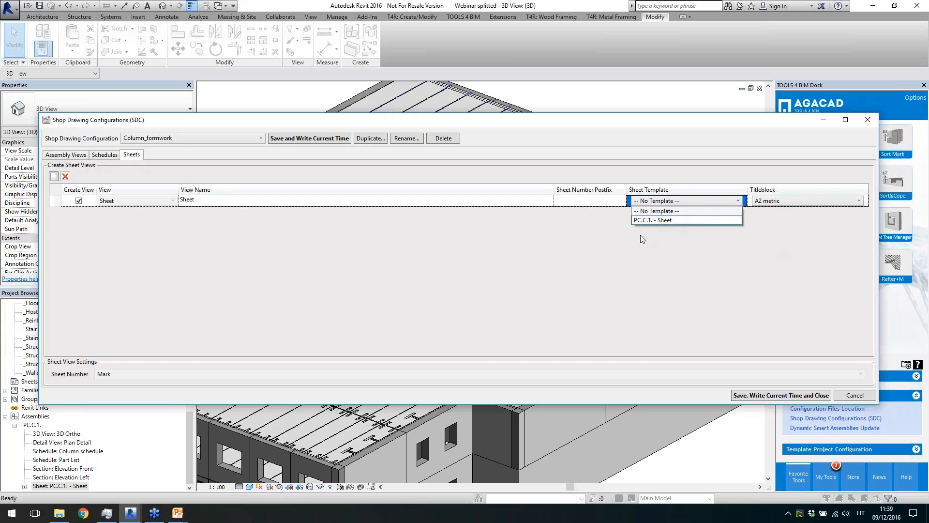
click(490, 272)
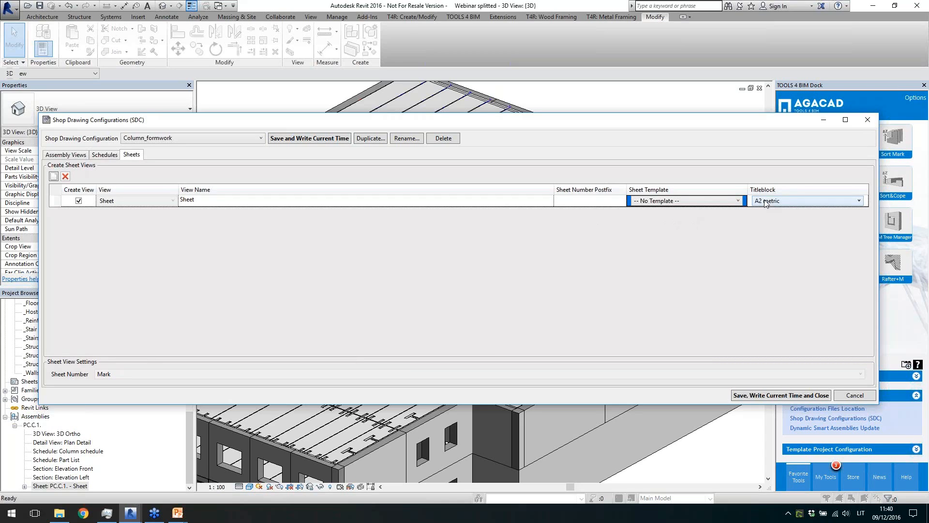
click(712, 201)
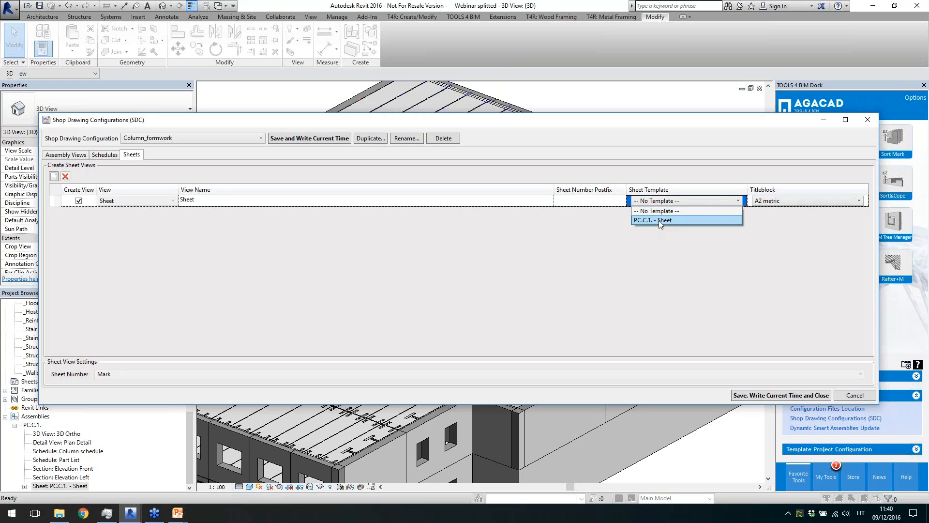
click(510, 290)
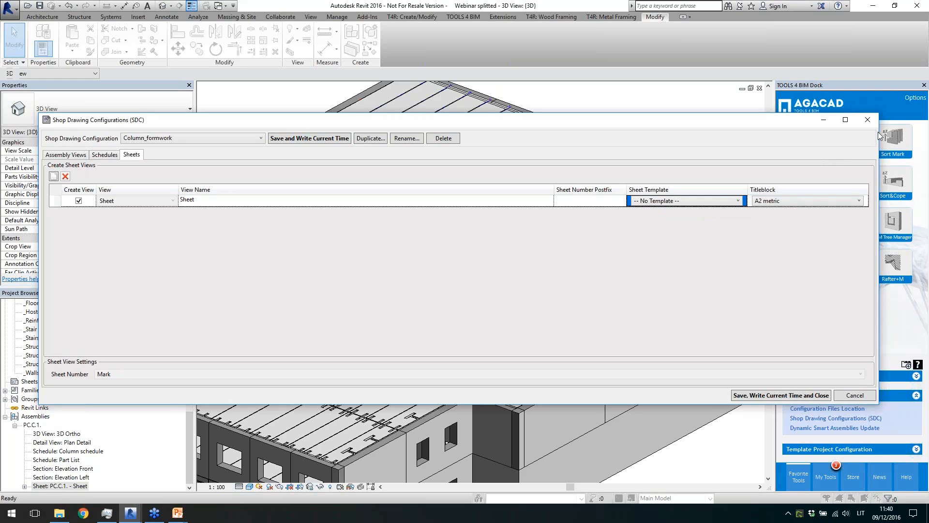
Step: Close the shop drawing configurations without saving and select the sheet of assembly PC.C.1. in the project browser
click(867, 121)
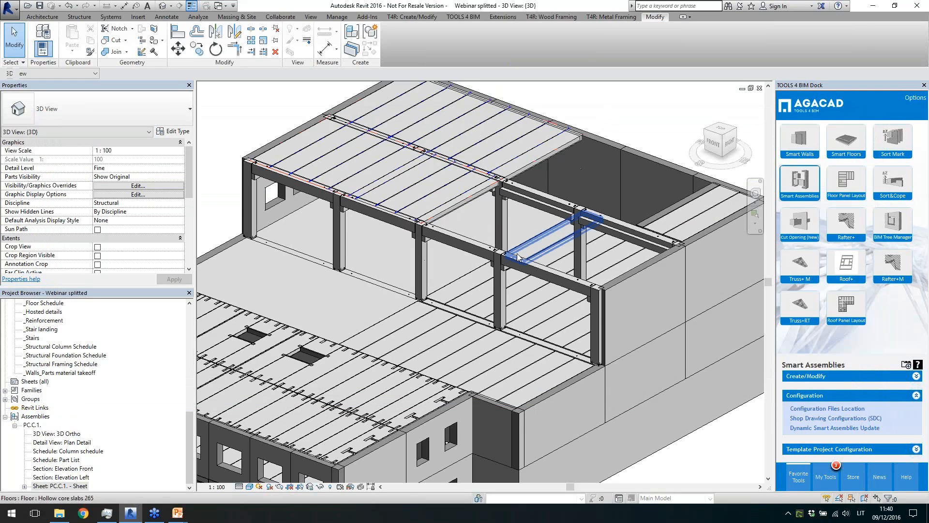
scroll(537, 240, down, 2)
click(50, 485)
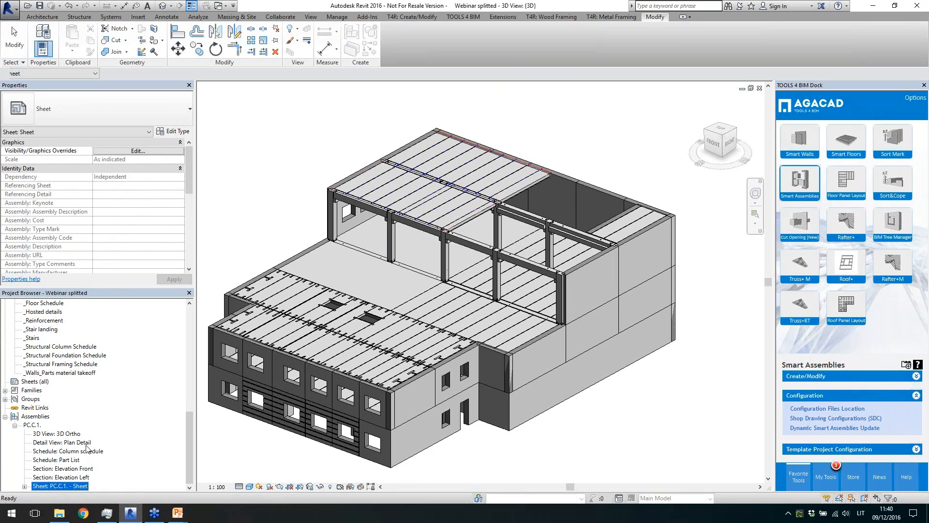
Step: Show the template project configuration commands of Smart Assemblies and open the SA template 3 project from the SA template file folder
click(251, 196)
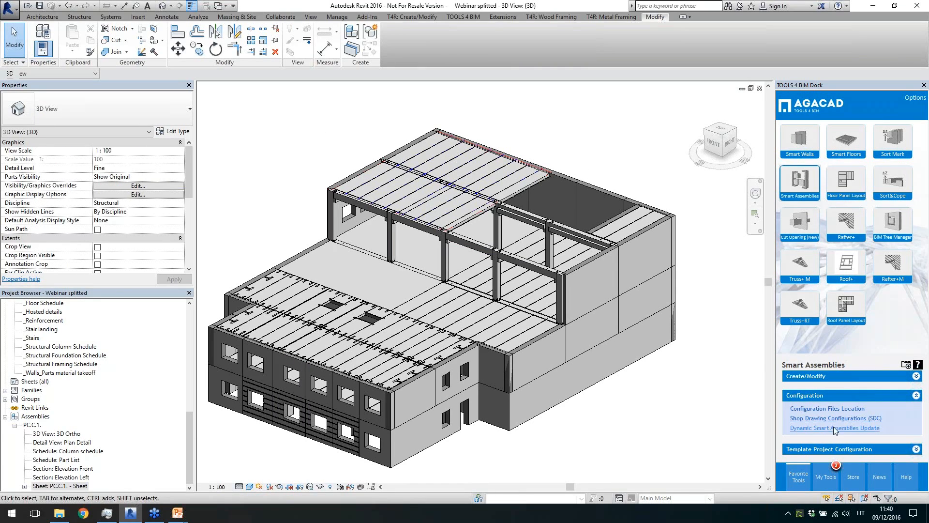
click(809, 448)
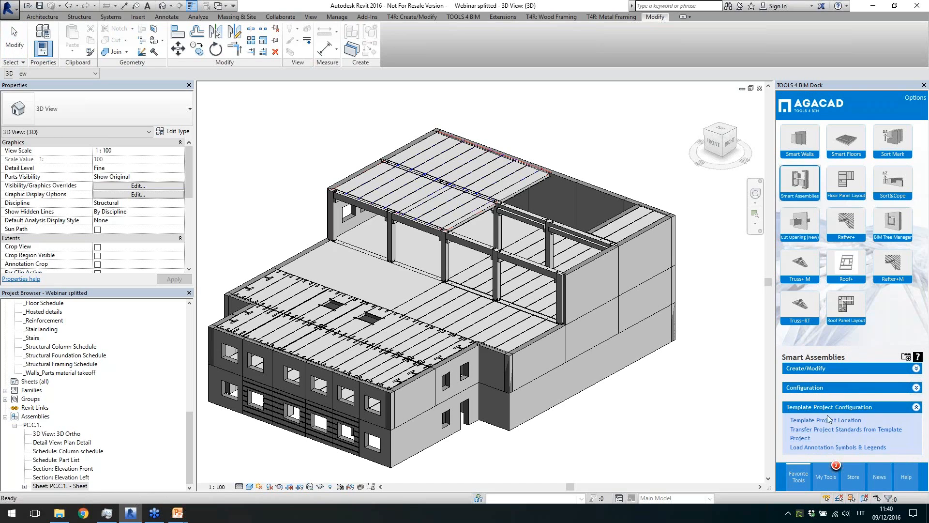
click(628, 434)
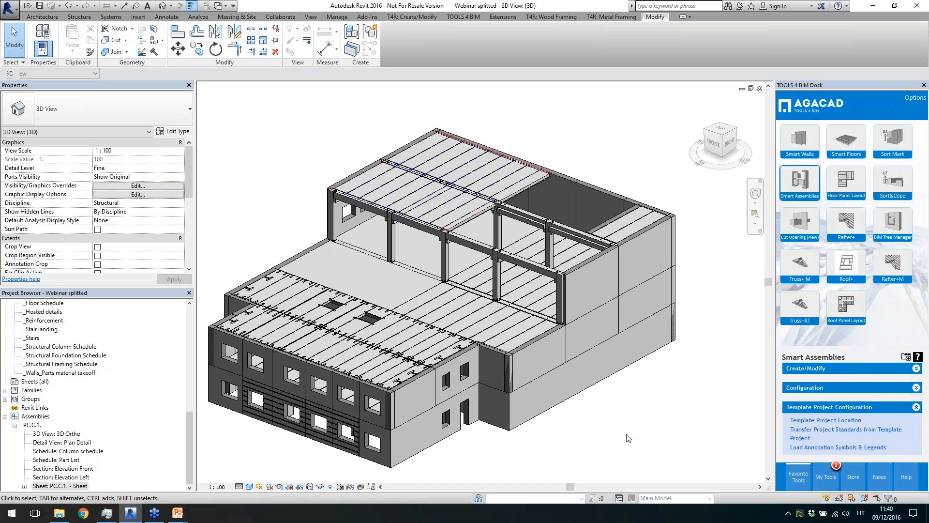
click(59, 513)
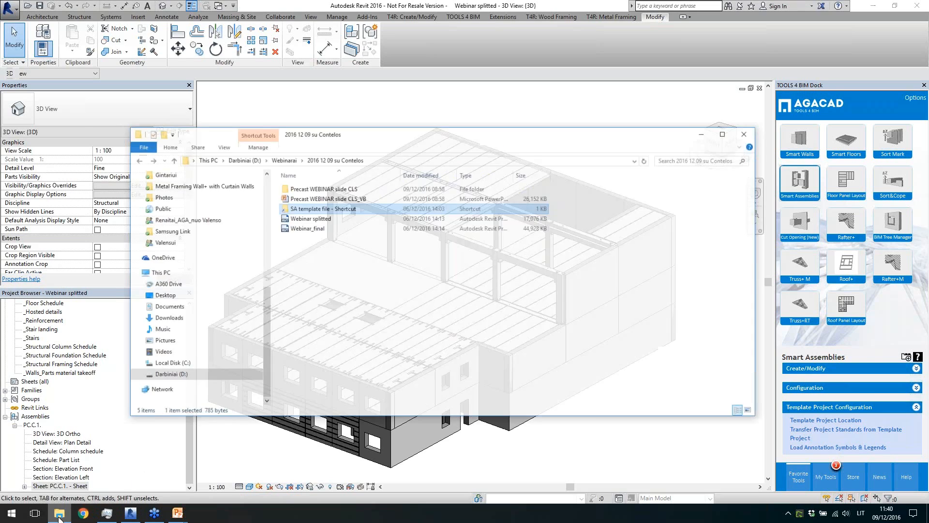
double_click(322, 197)
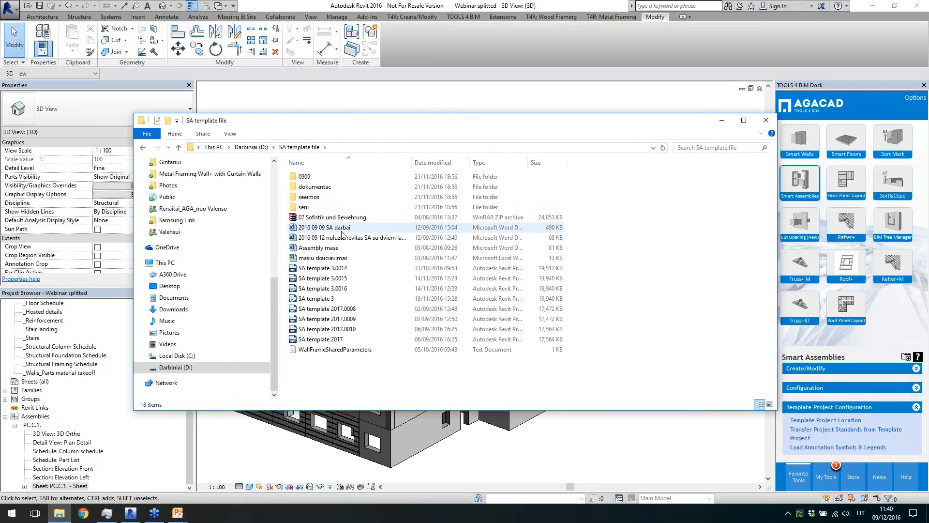
click(334, 300)
double_click(334, 299)
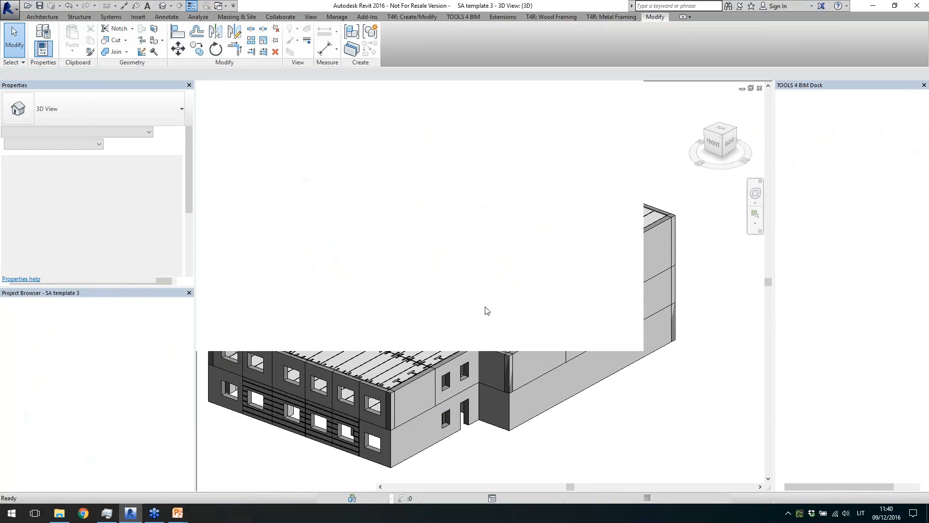
Step: Examine the sample assemblies in the template's 3D view and open the sheet of wall assembly SW - 10
scroll(550, 351, down, 4)
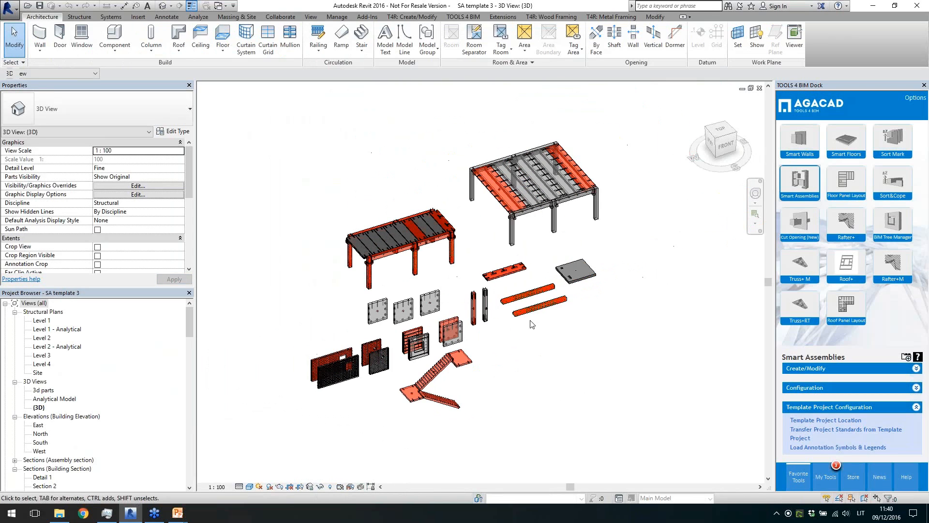
shift+middle_drag(513, 349, 569, 353)
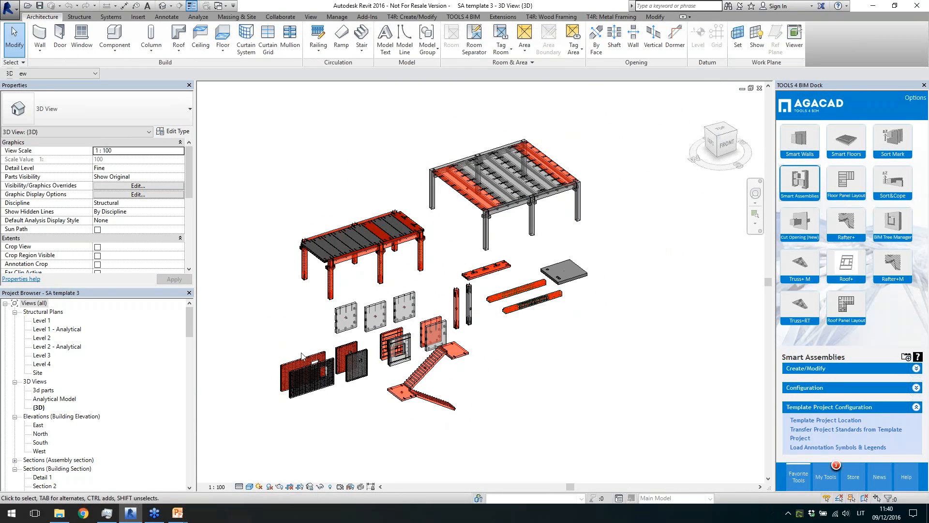
click(346, 357)
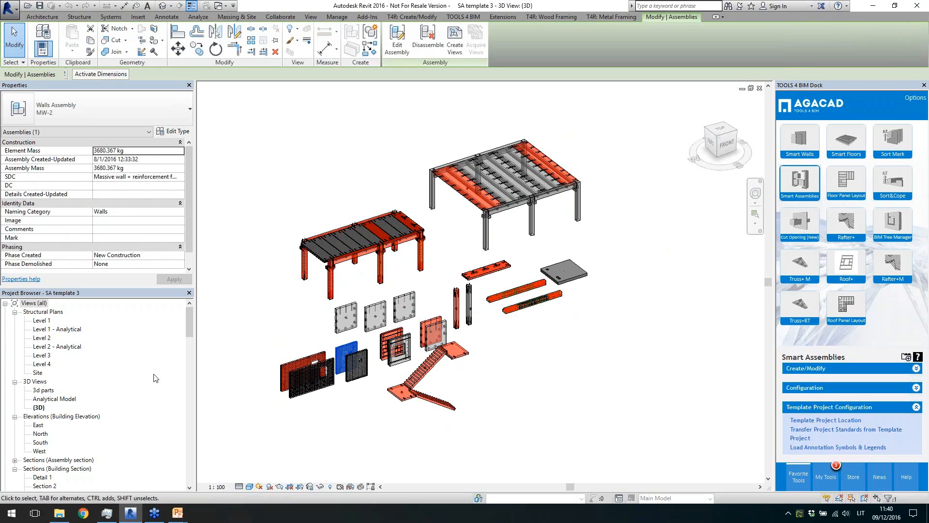
drag(187, 321, 187, 465)
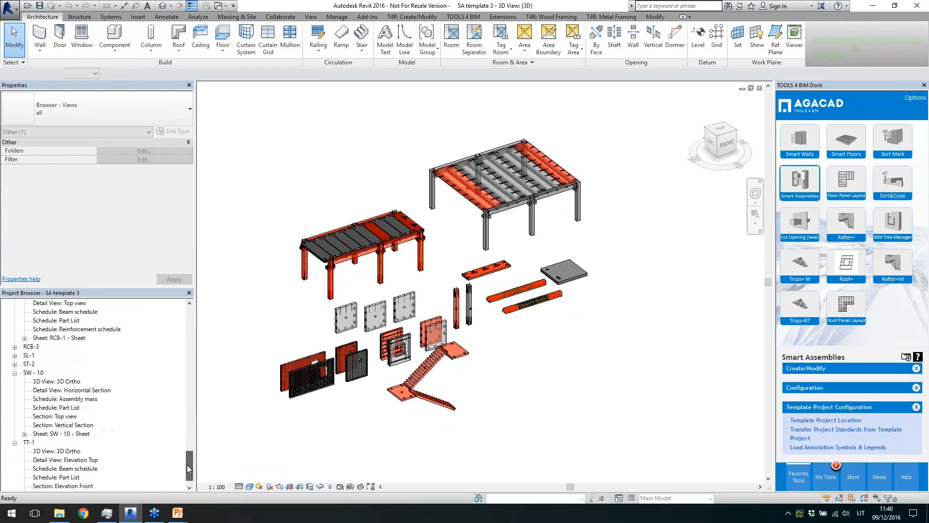
double_click(84, 434)
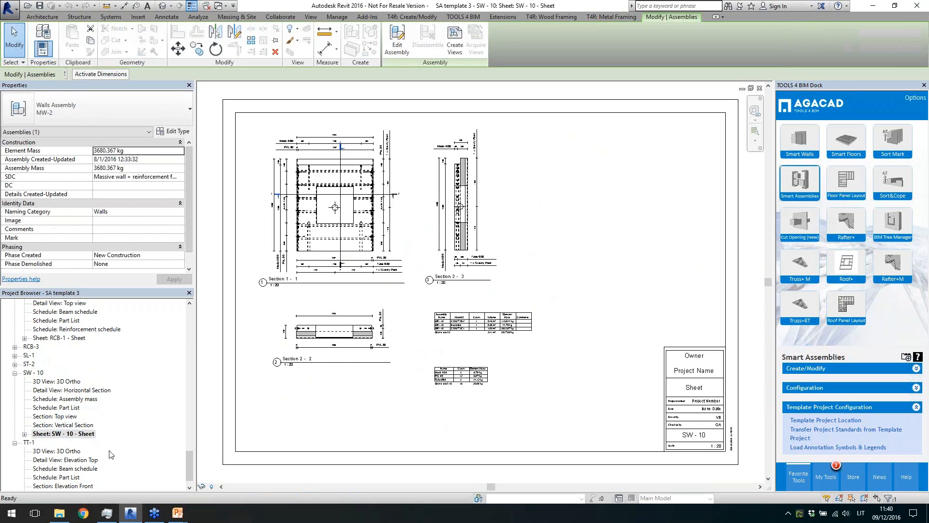
Step: Open the template's RC-2 column sheet, and switch to the Webinar splitted project to compare it with the PC.C.1. sheet
drag(188, 459, 192, 429)
double_click(68, 443)
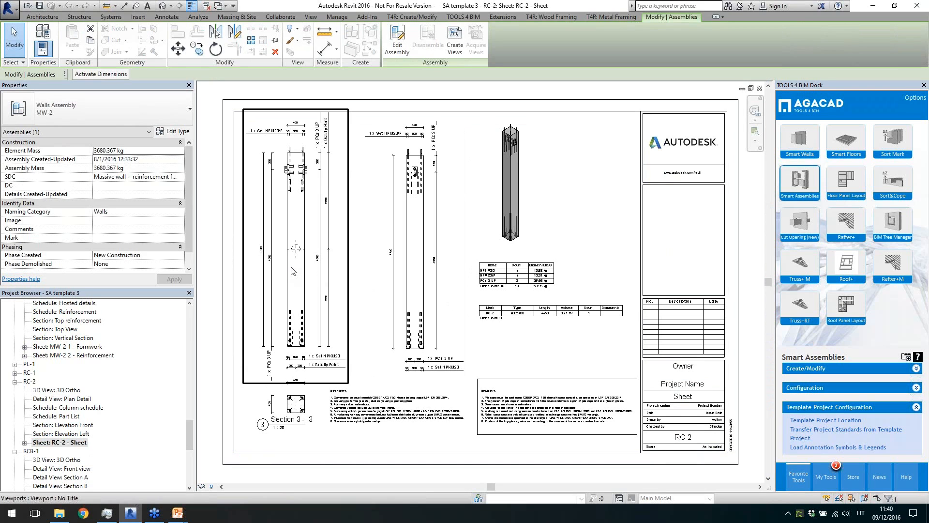
key(ctrl+Tab)
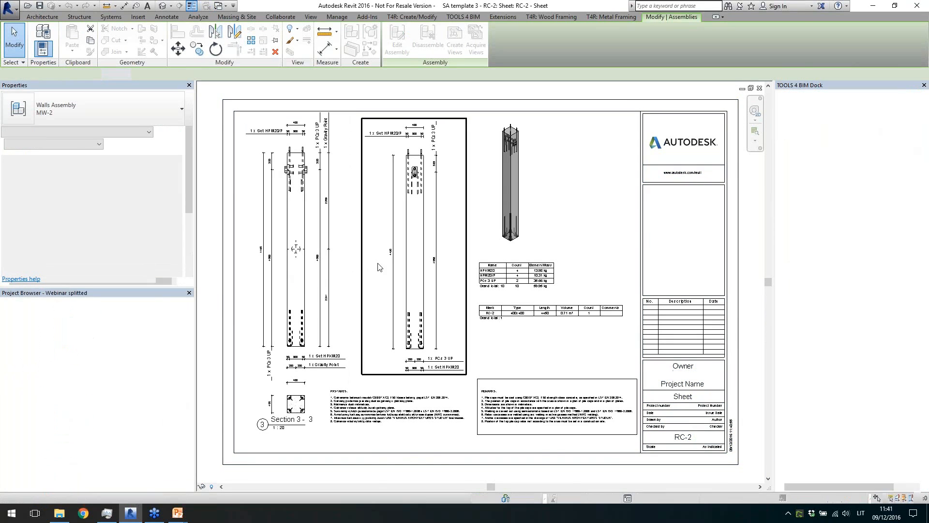
drag(189, 346, 188, 468)
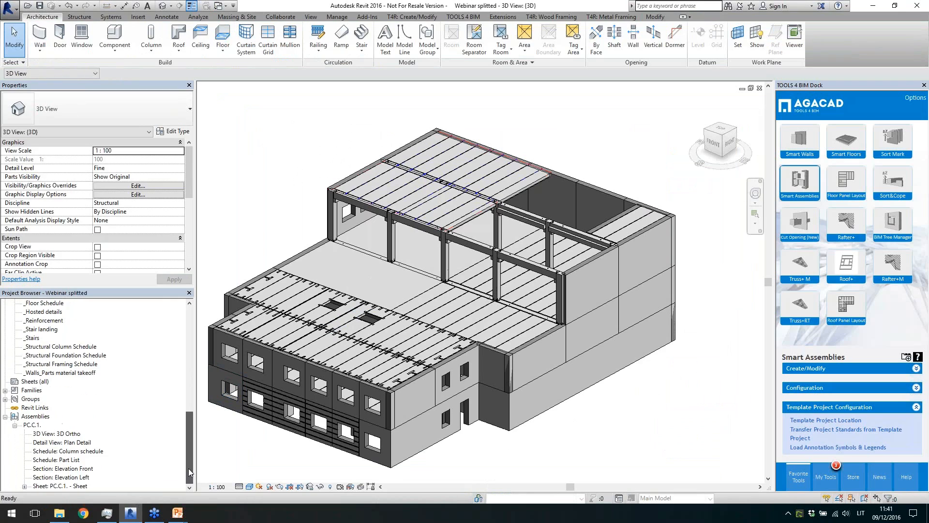
double_click(78, 485)
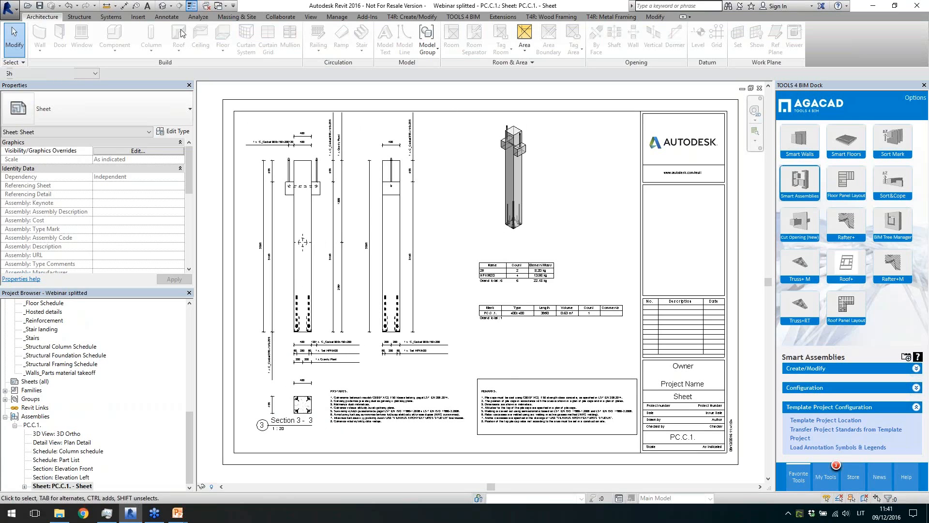
Step: Return to the 3D view and set the Mark of the hollow core slab at the corner of the lower roof to a
click(207, 8)
click(500, 271)
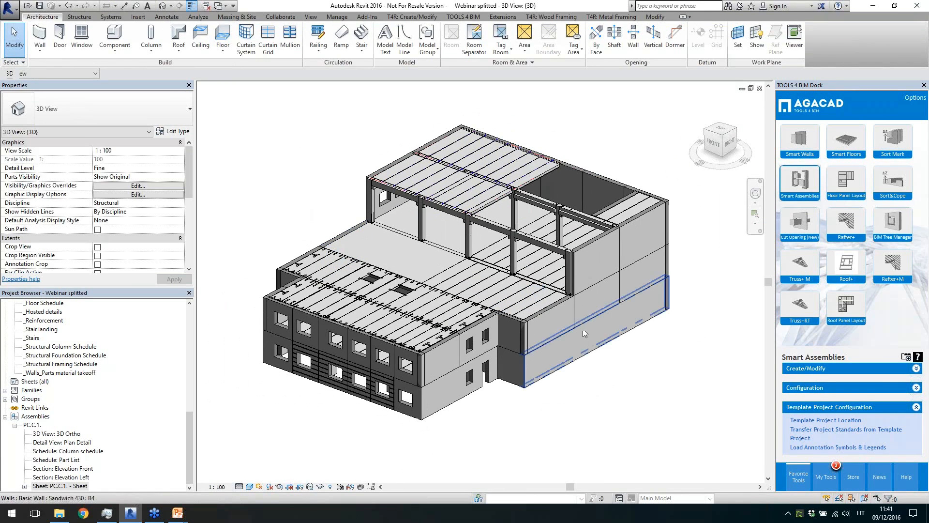
scroll(299, 304, up, 1)
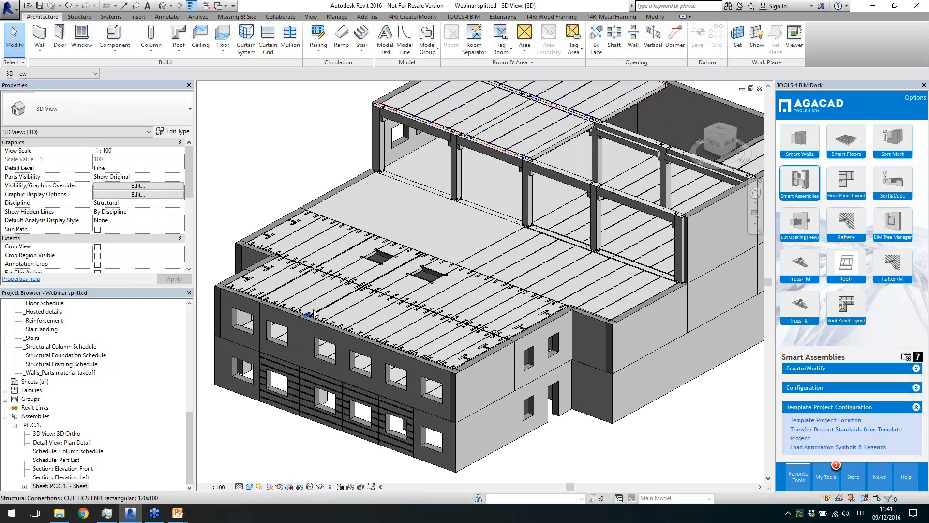
scroll(270, 297, up, 2)
click(269, 298)
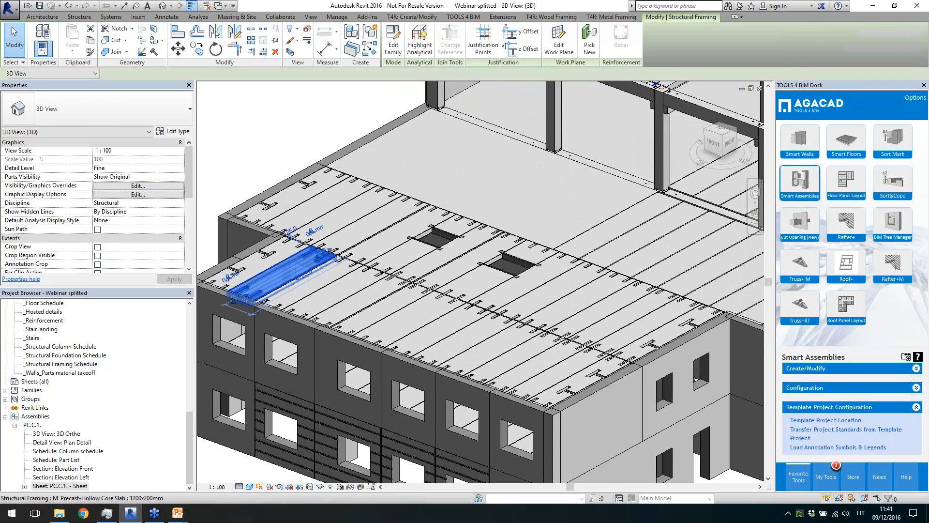
scroll(271, 292, up, 1)
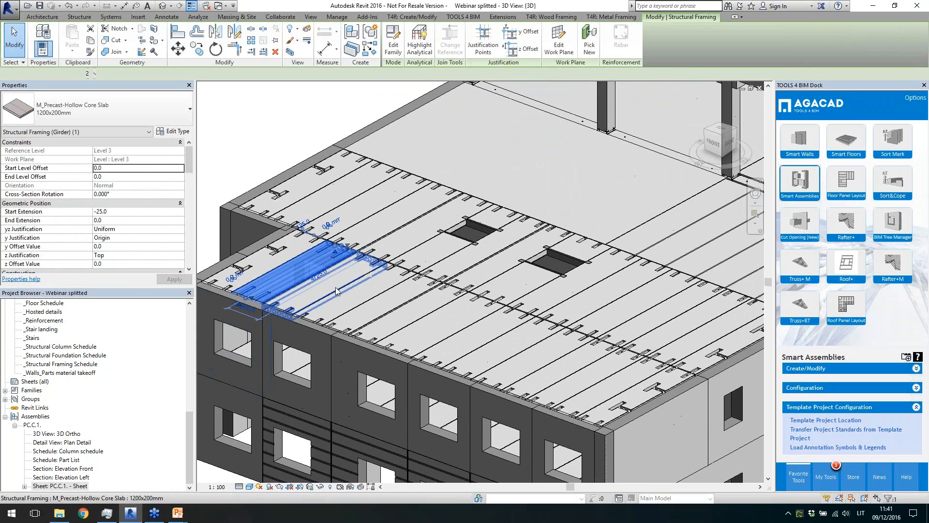
key(Escape)
click(270, 266)
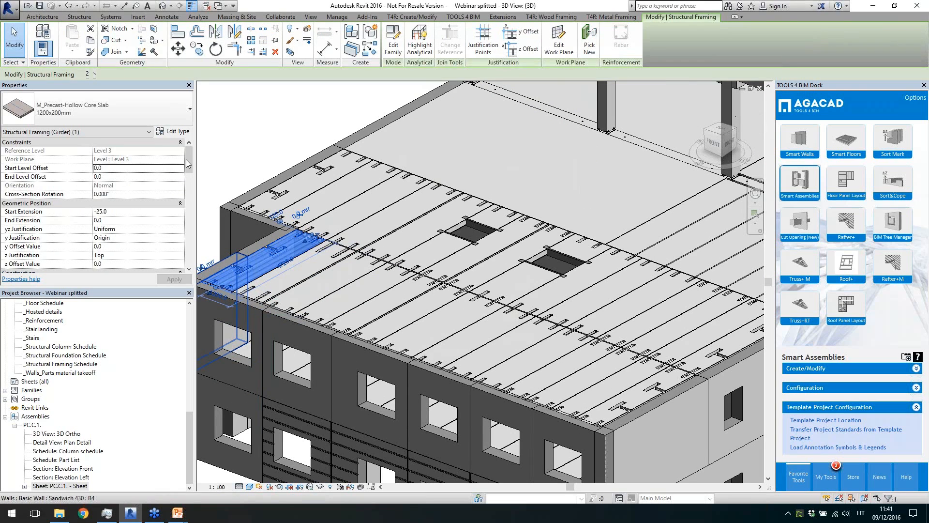
drag(186, 159, 191, 236)
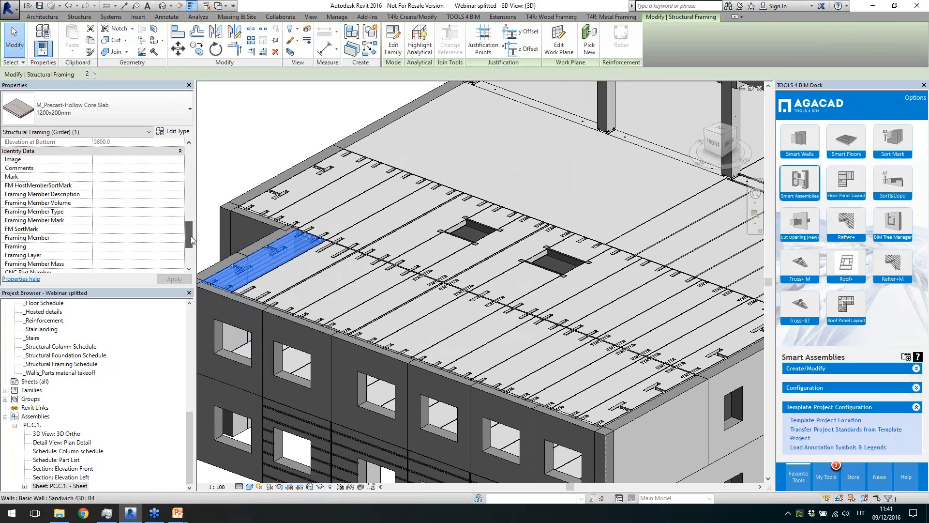
click(113, 177)
text(a)
click(162, 280)
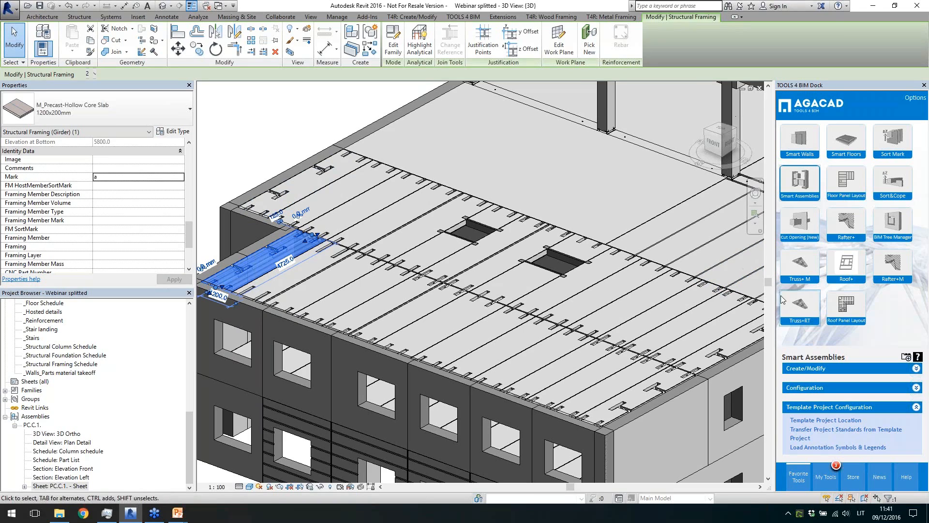
Step: Create a Smart Assemblies assembly from the corner hollow core slab, using a hollow core slab shop drawing configuration, and close the report
click(813, 368)
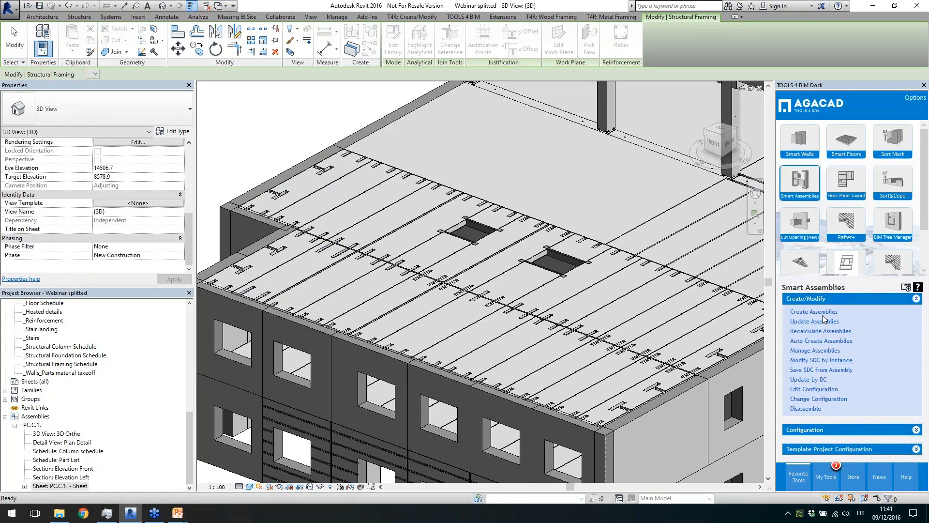
click(310, 237)
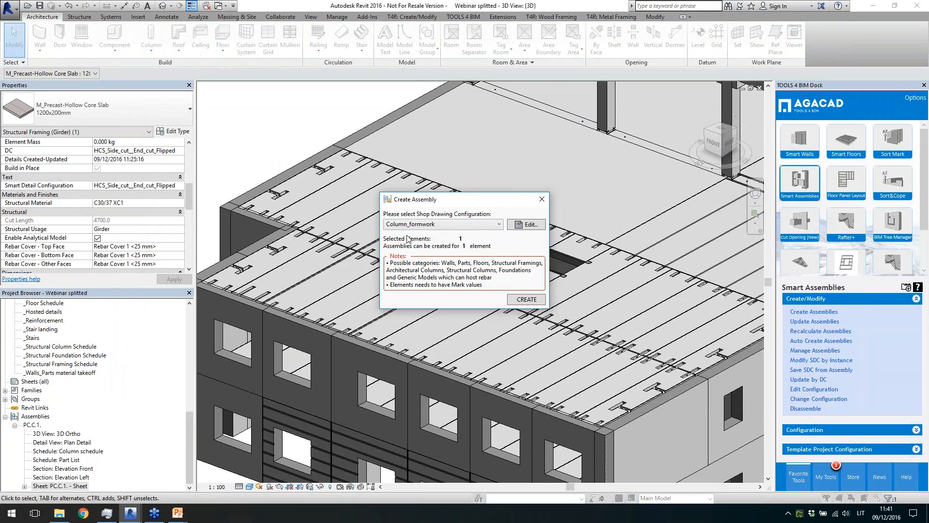
click(465, 224)
click(437, 304)
click(524, 300)
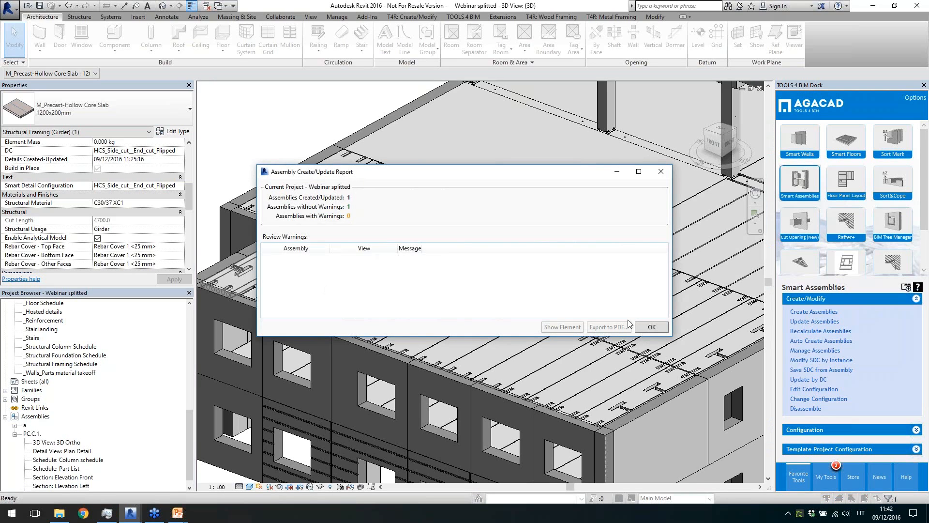
click(646, 329)
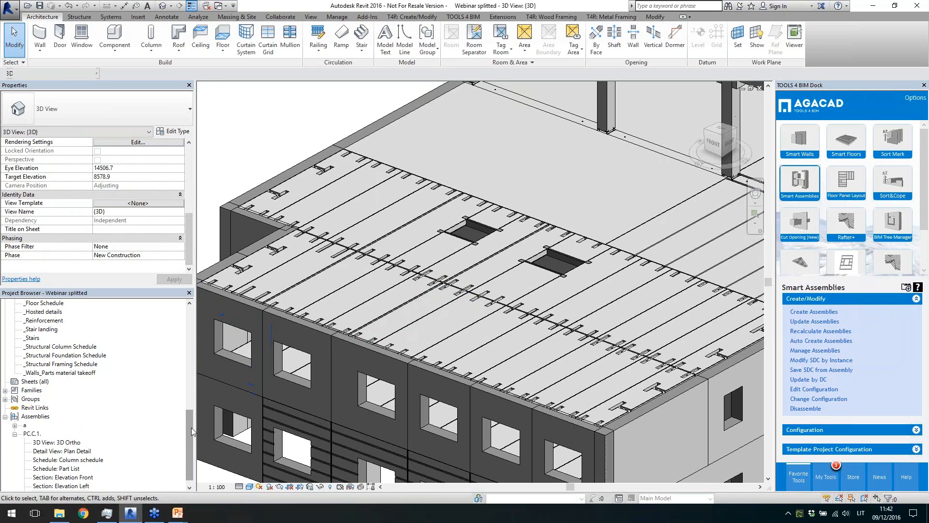
Step: Open the sheet of assembly a to review the slab's shop drawing, and return to the 3D view
drag(191, 428, 190, 454)
double_click(24, 417)
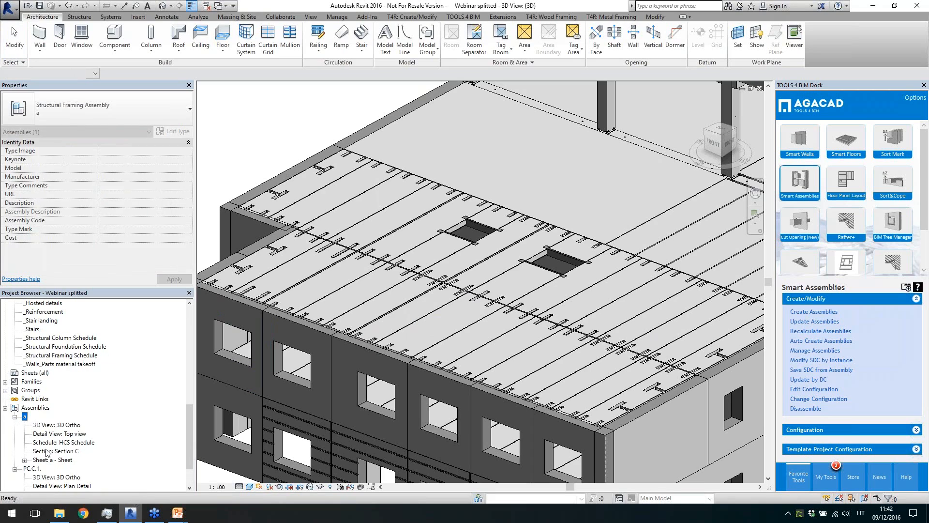
double_click(51, 460)
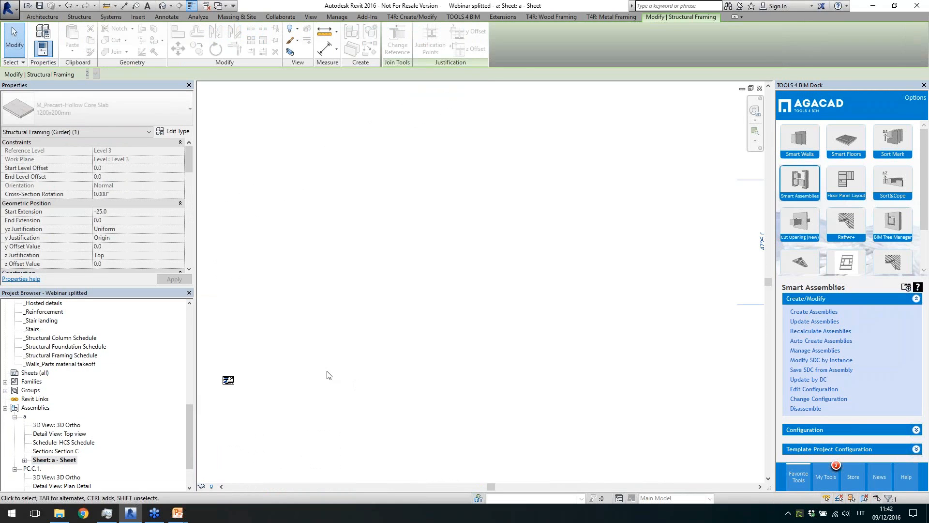
right_click(278, 391)
click(302, 329)
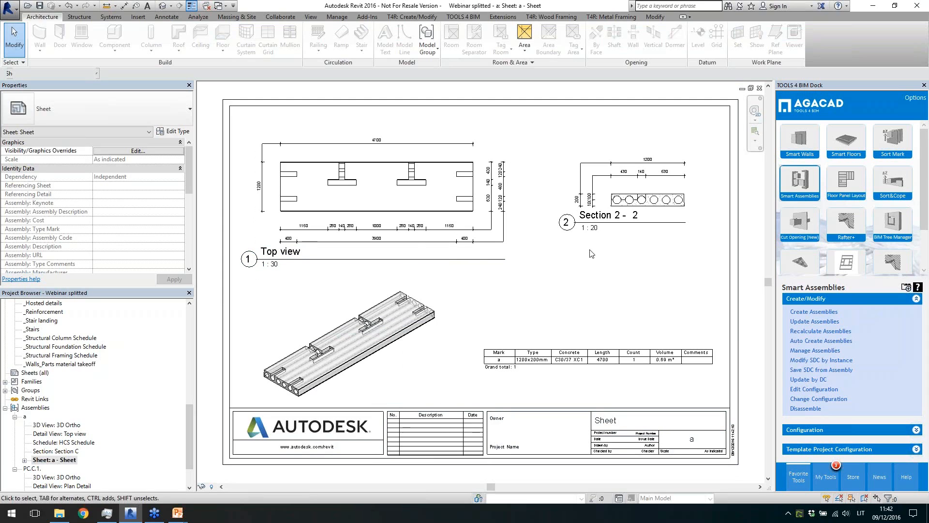
click(162, 6)
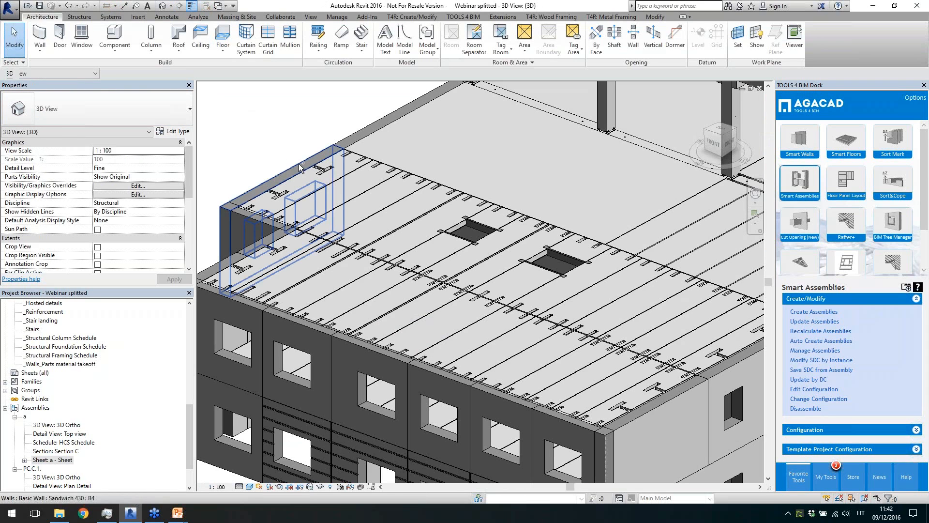
Step: Switch to the SA template 3 project, select the sample hollow core slab assembly in 3D and open the PL-1 sheet
key(ctrl+Tab)
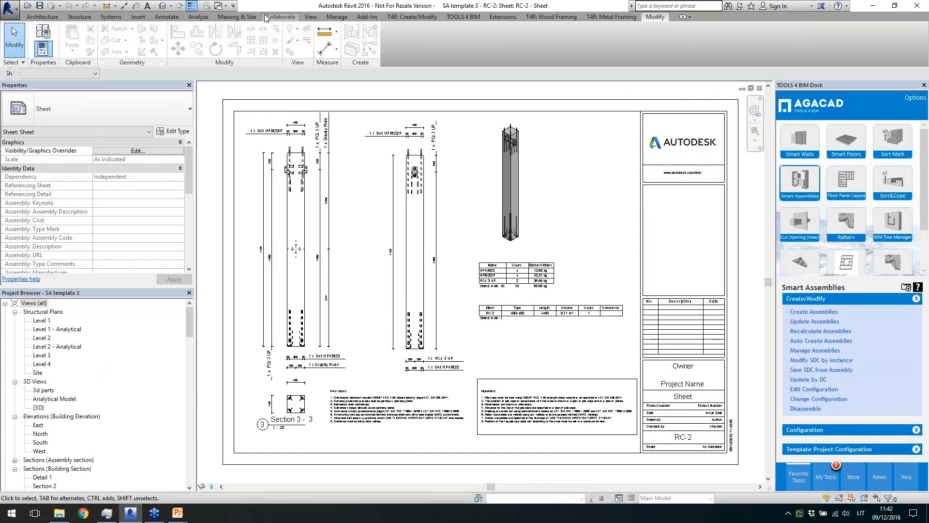
click(162, 6)
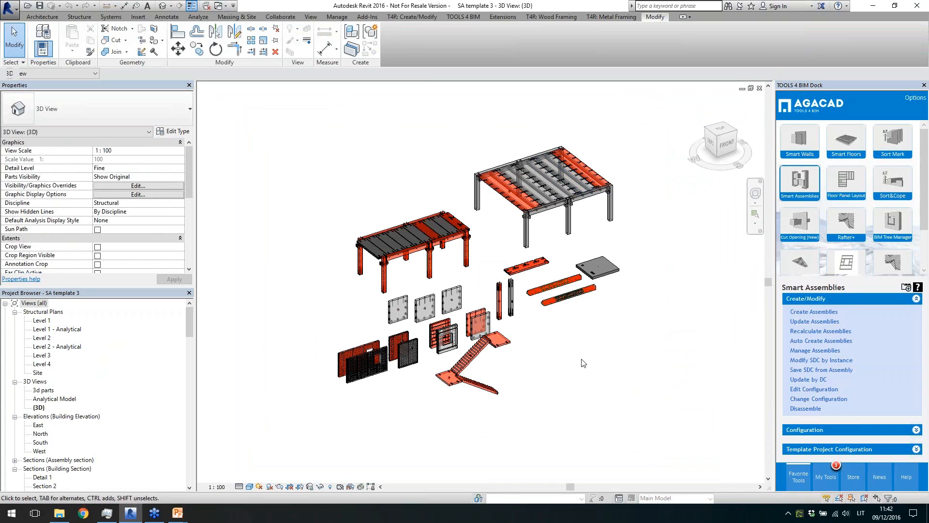
scroll(513, 251, up, 4)
click(513, 252)
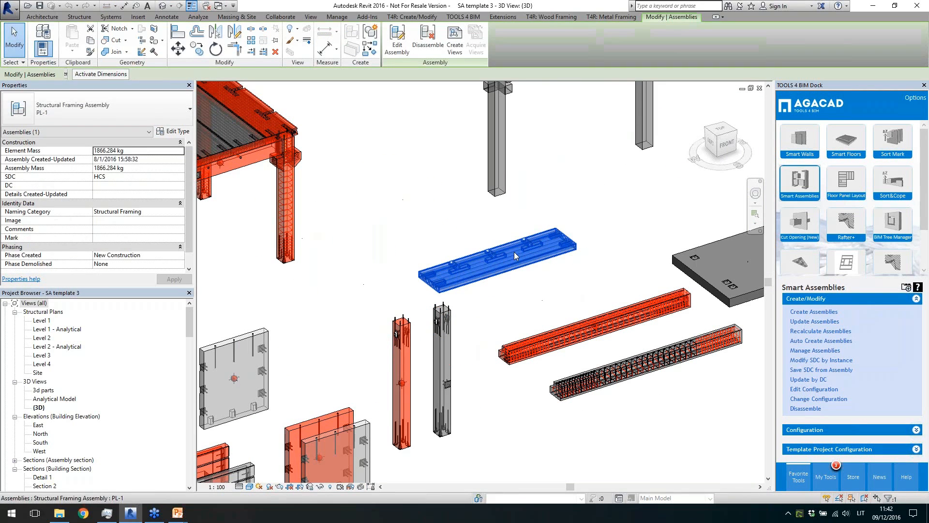
drag(190, 325, 189, 420)
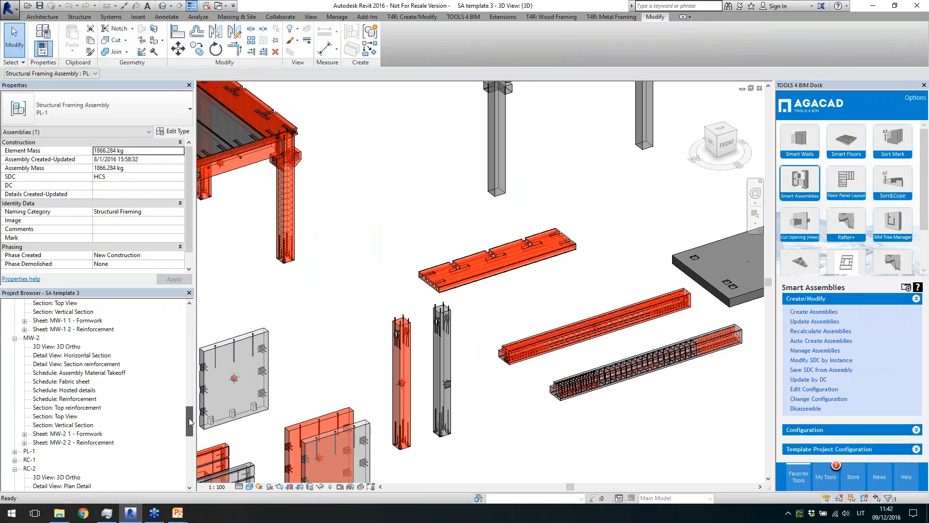
double_click(25, 452)
double_click(54, 485)
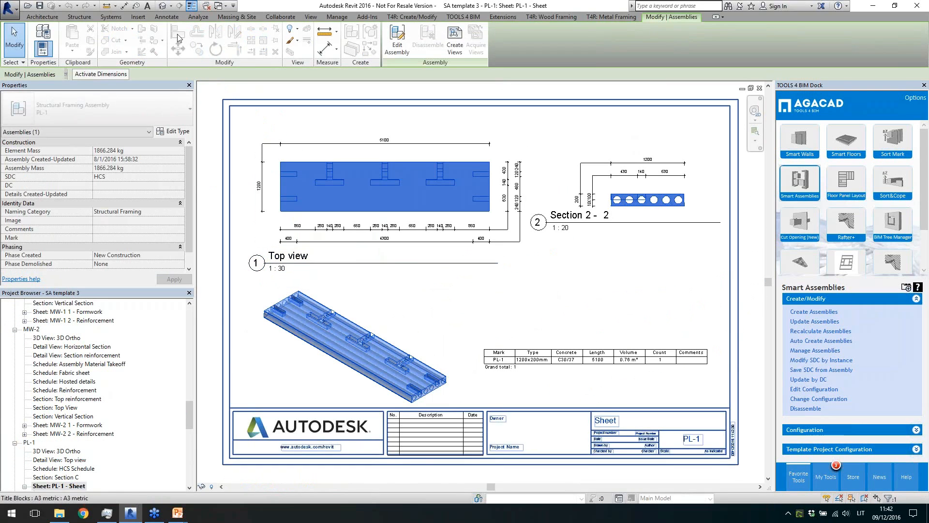
Step: Return to the template project's 3D view and look over all the sample precast assemblies
click(163, 6)
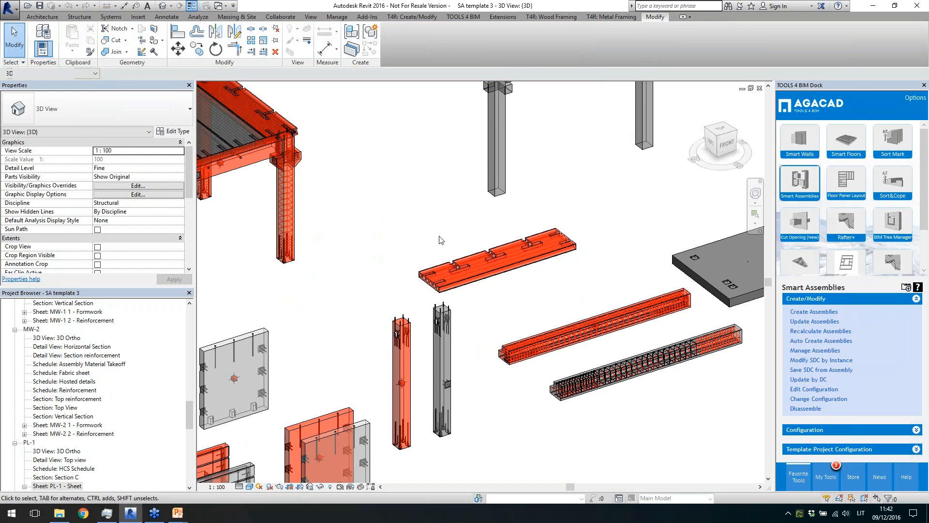
click(391, 218)
scroll(391, 218, down, 1)
scroll(439, 241, down, 3)
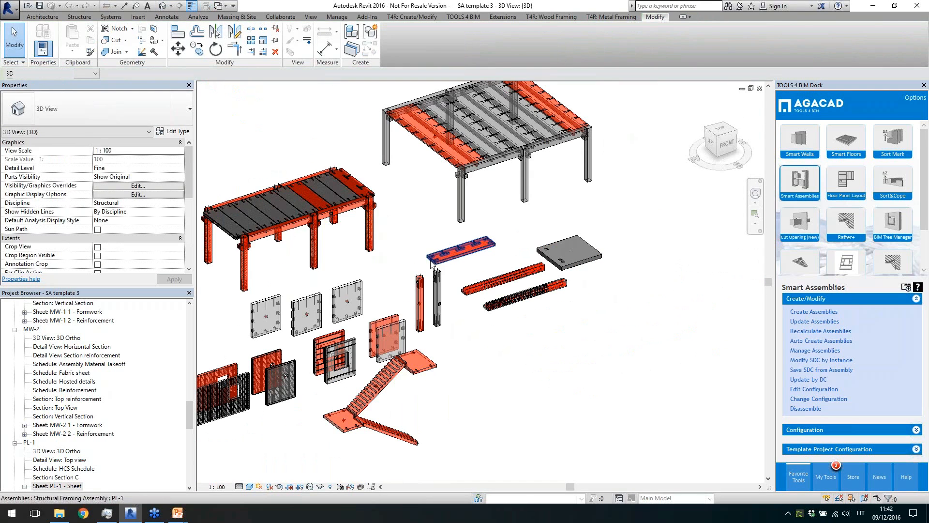
scroll(579, 261, down, 1)
scroll(281, 319, up, 1)
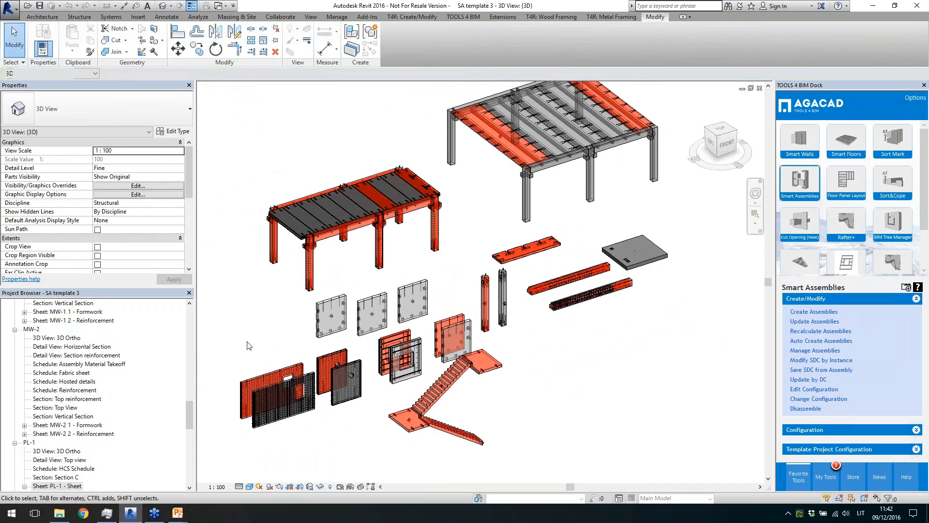
Step: Open the TT-1 sheet and examine the slab's cross-section, top elevation and hosted-part dimensions
drag(188, 399, 190, 471)
click(62, 487)
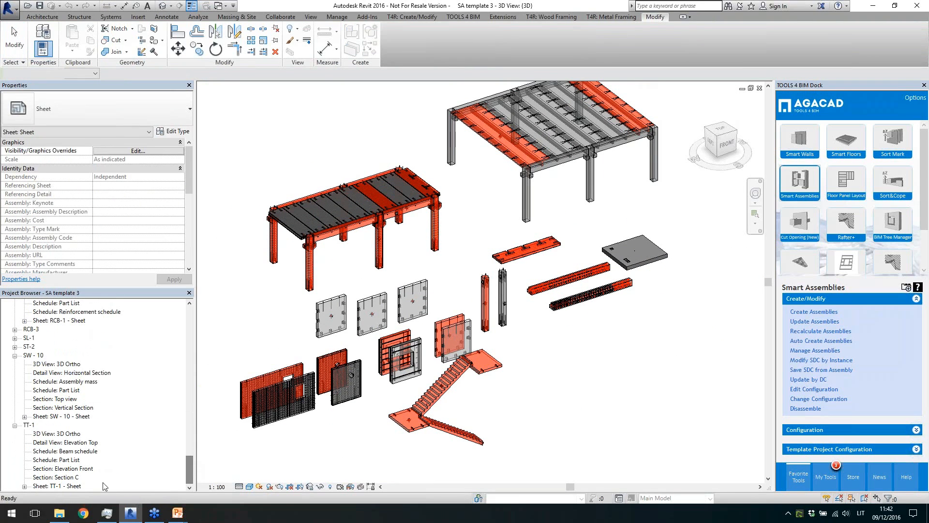
double_click(62, 486)
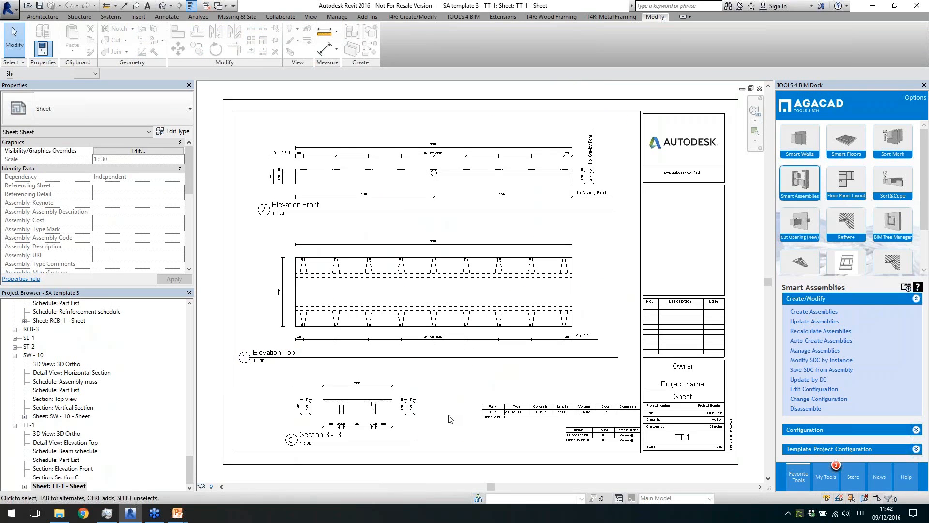
scroll(325, 460, up, 4)
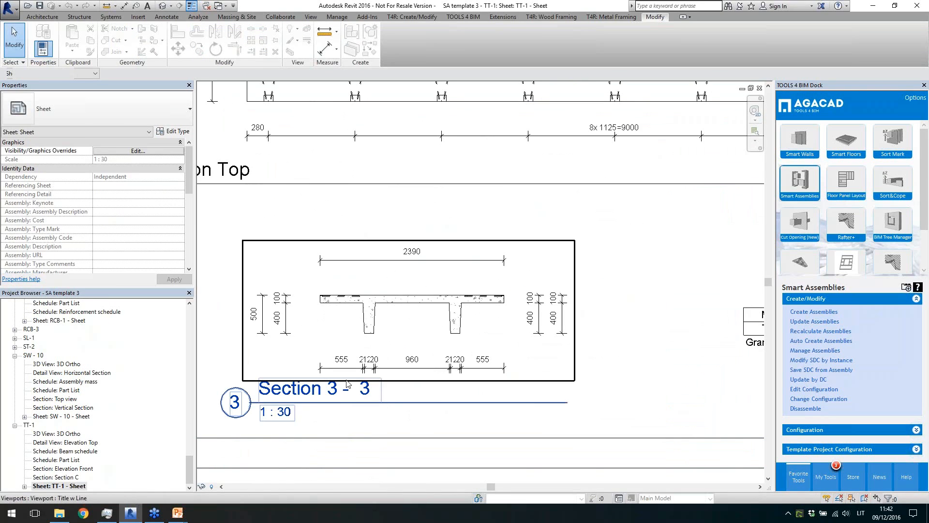
scroll(334, 372, down, 4)
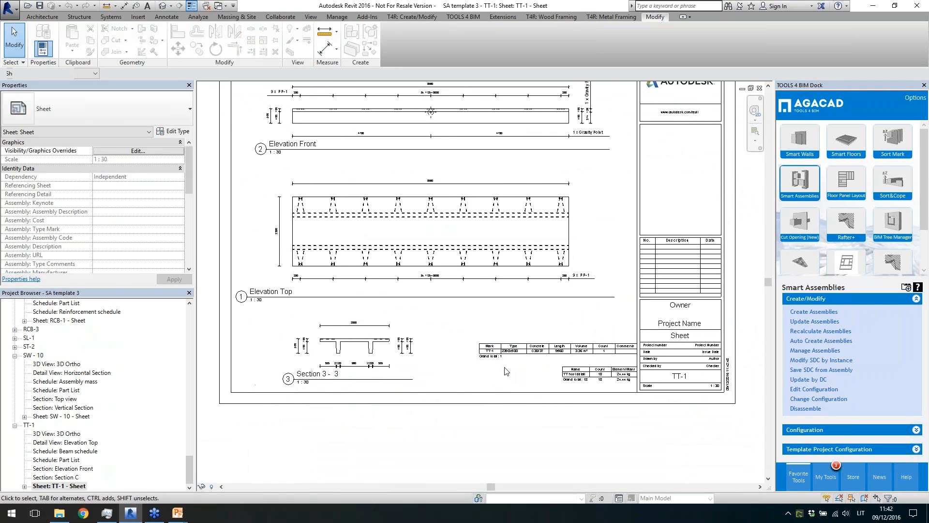
scroll(413, 317, up, 4)
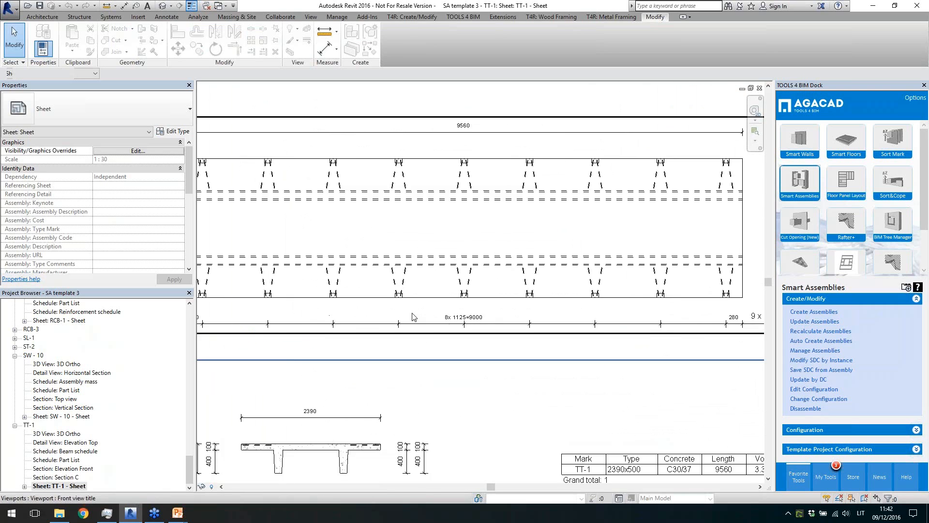
scroll(415, 317, down, 4)
scroll(629, 322, up, 4)
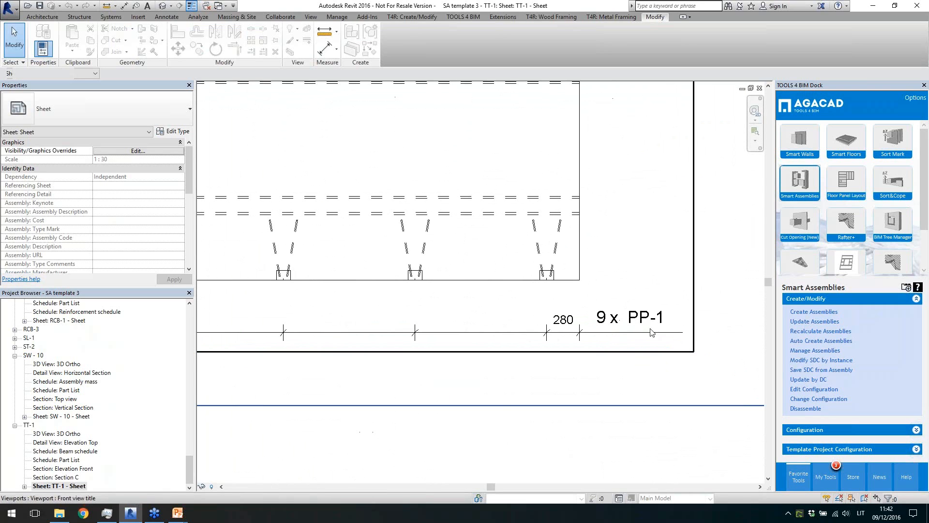
scroll(618, 304, down, 4)
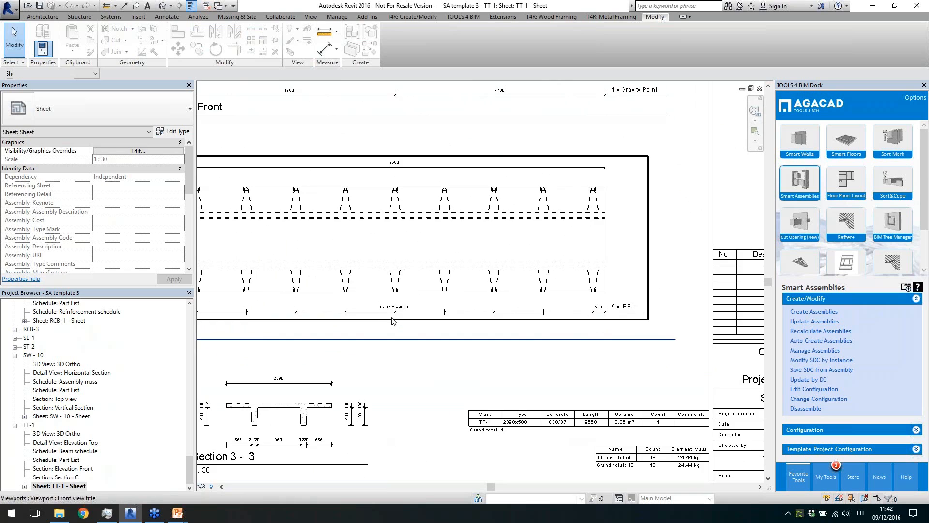
scroll(405, 312, up, 4)
scroll(466, 312, down, 2)
scroll(466, 311, down, 2)
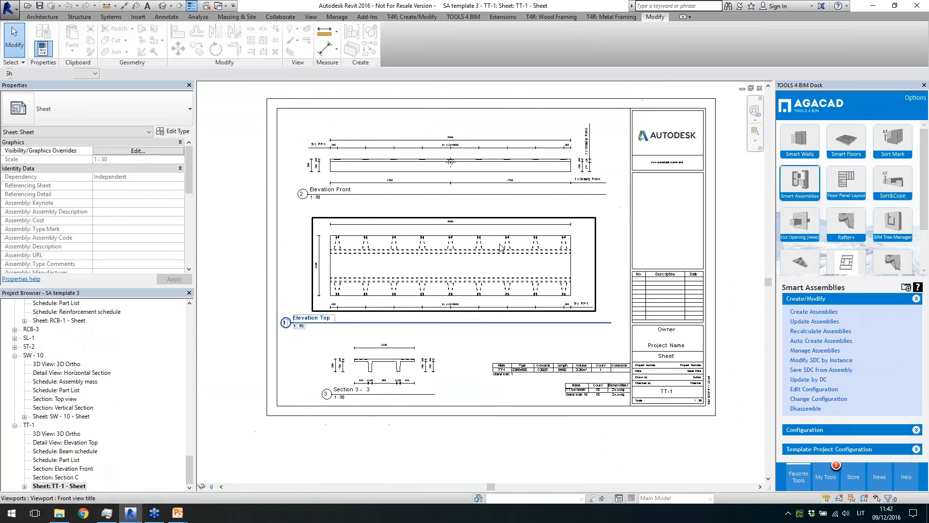
Step: Open the SW - 10 sheet and examine the wall's section views and embedded-part dimensions
double_click(72, 416)
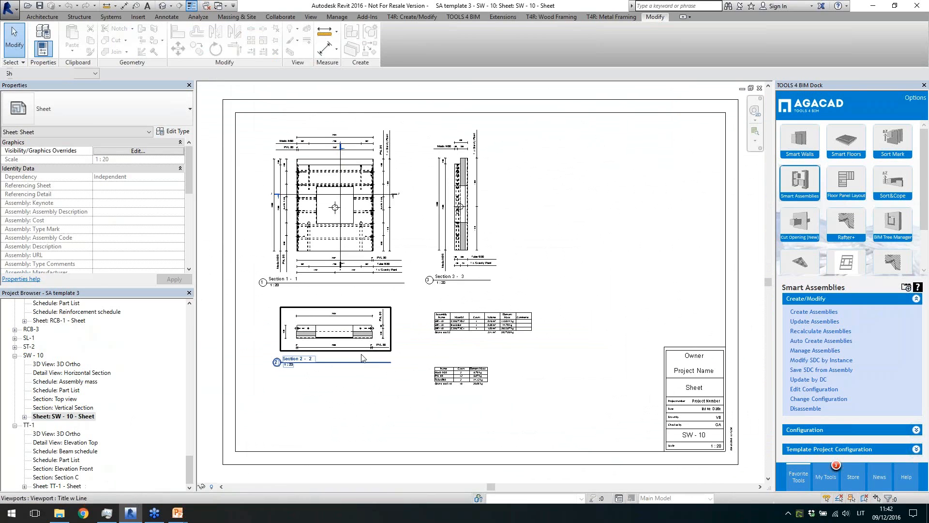
scroll(396, 196, up, 4)
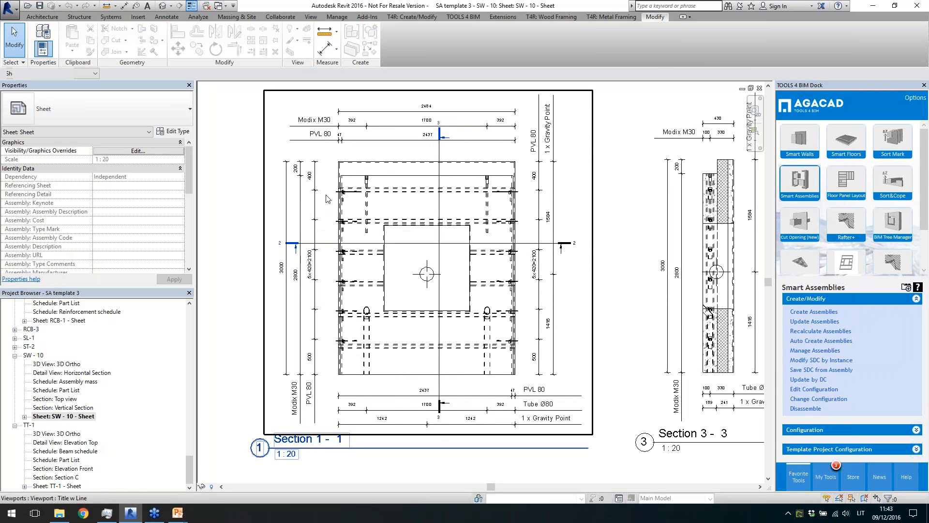
scroll(356, 194, down, 4)
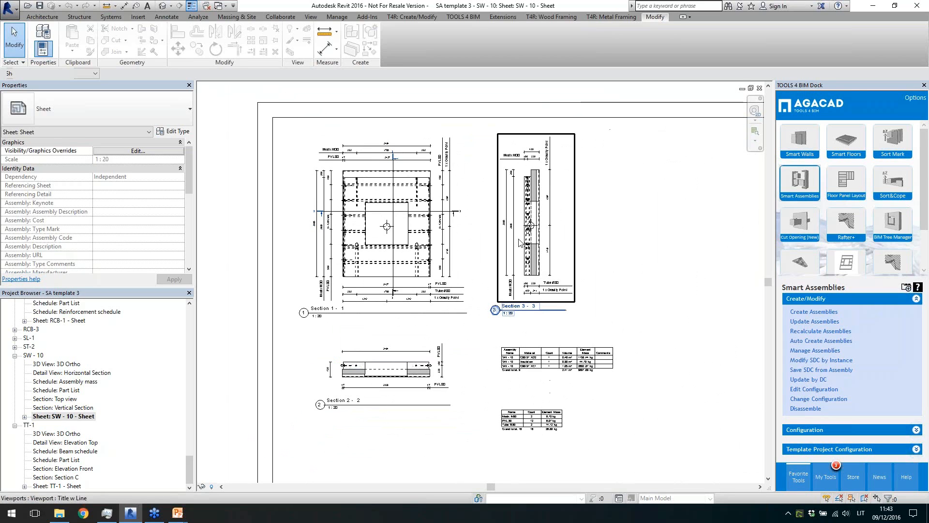
key(z)
key(f)
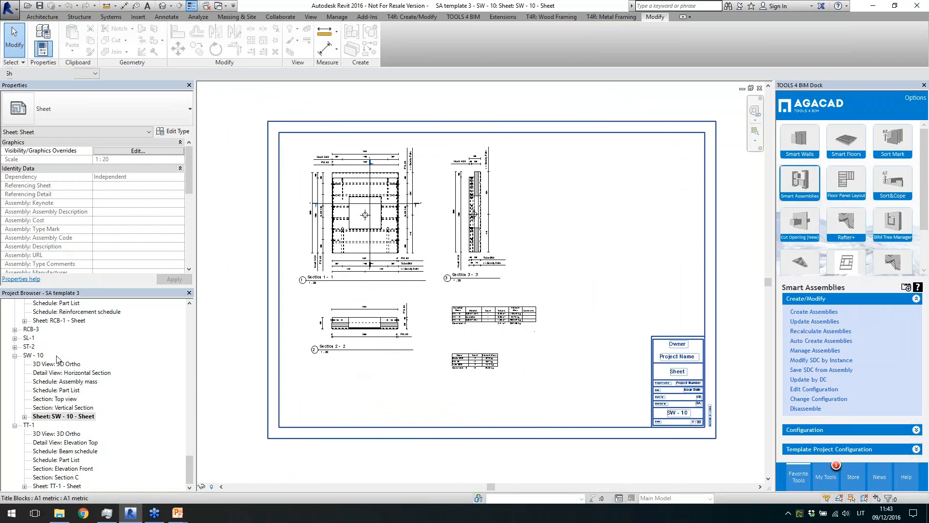
Step: Expand the ST-2 and SL-1 assemblies and open their sheets to review the stair and landing drawings
double_click(29, 346)
double_click(58, 390)
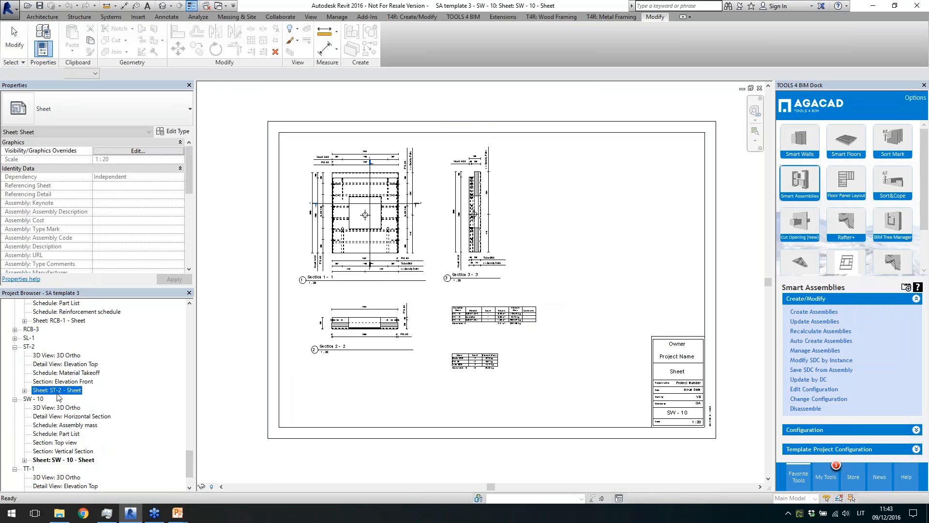
double_click(30, 338)
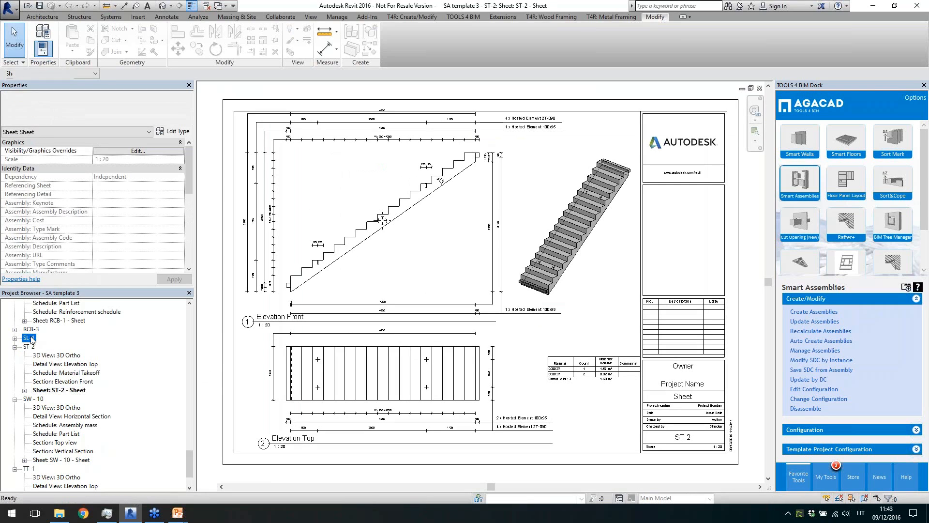
double_click(46, 399)
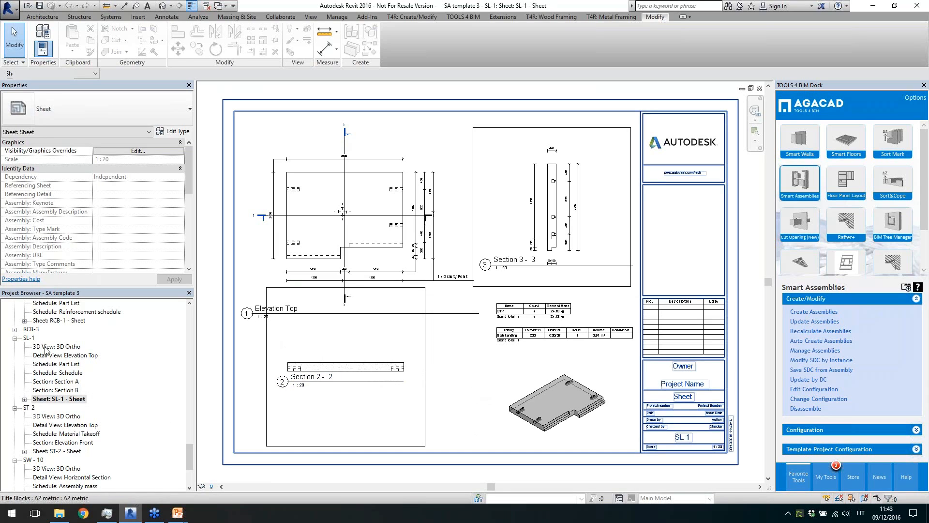
Step: Open the RCB-3 sheet to review the beam drawing and the MW-1 1 - Formwork sheet to review the wall
double_click(33, 329)
double_click(55, 390)
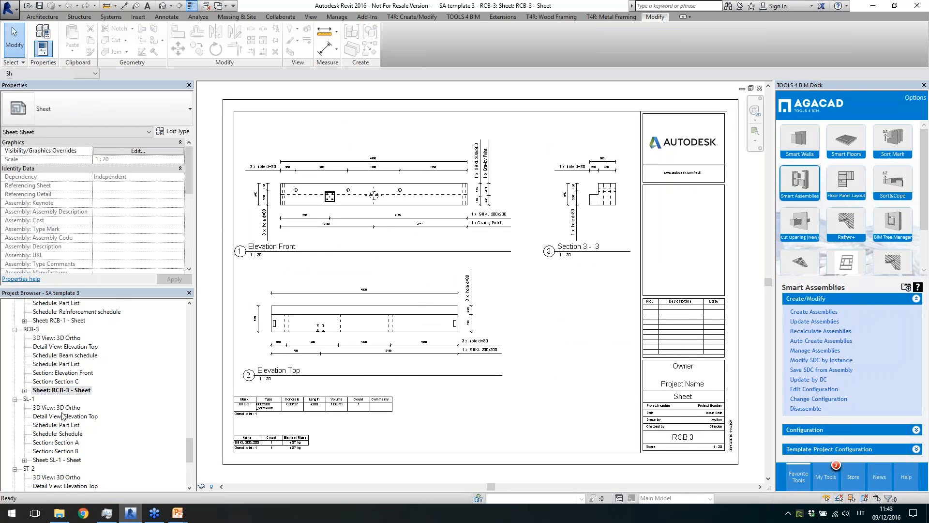
scroll(61, 415, up, 7)
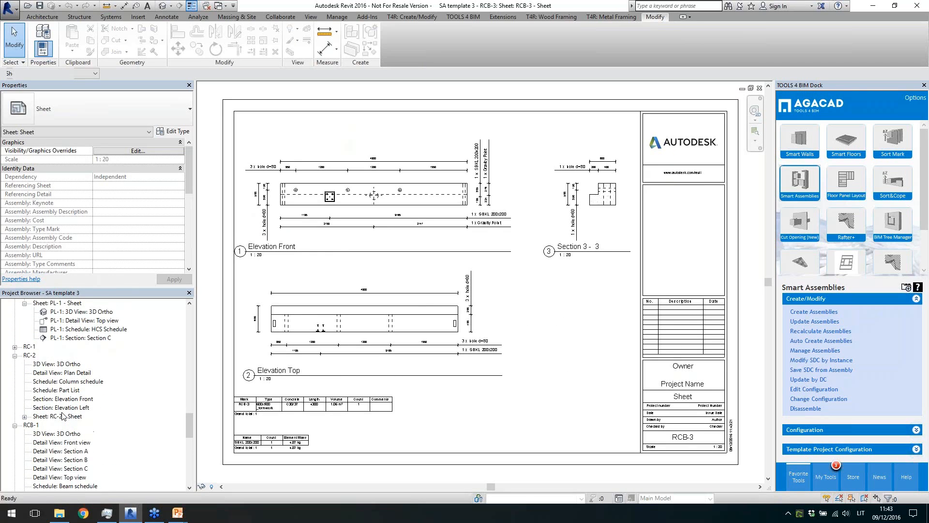
scroll(62, 415, up, 6)
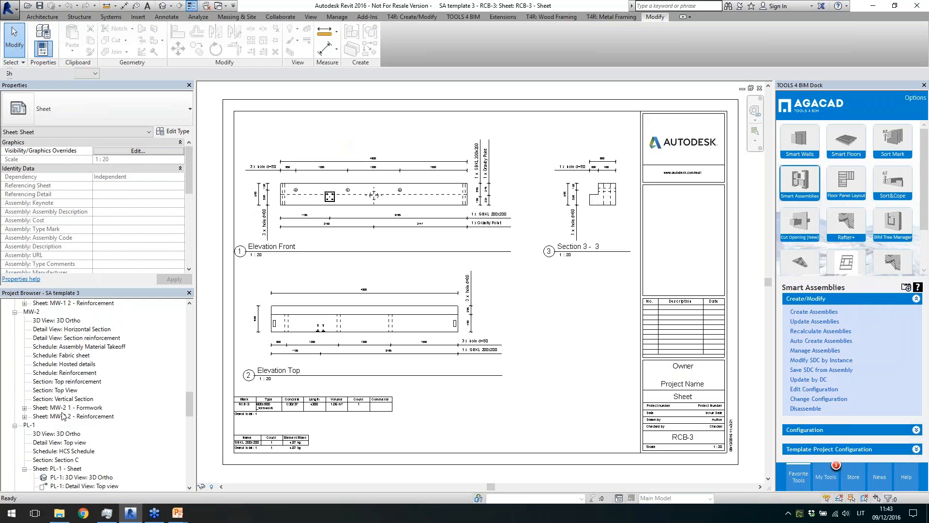
scroll(62, 415, up, 5)
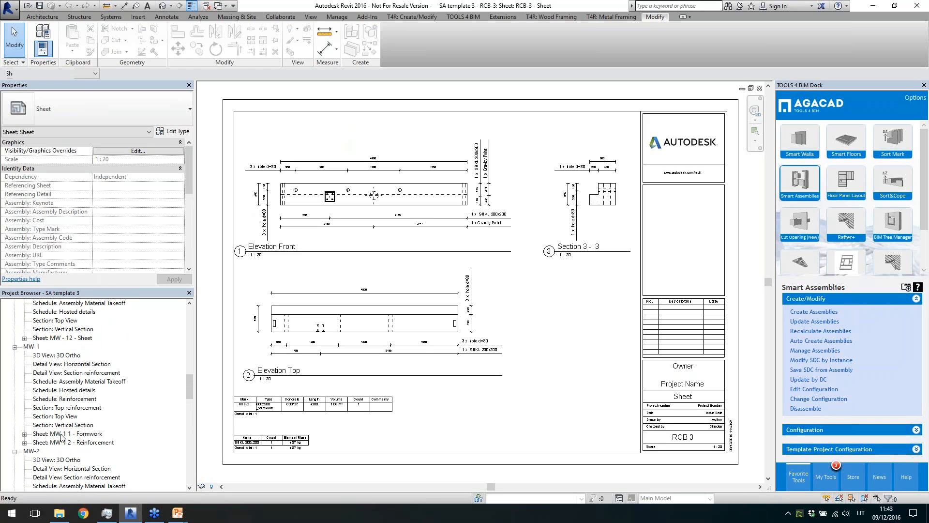
double_click(62, 434)
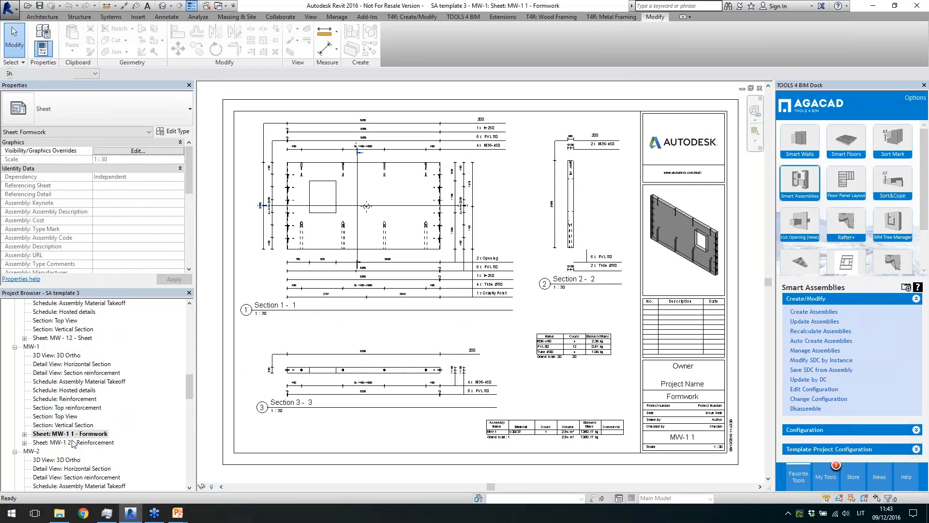
Step: Open the MW-1 2 - Reinforcement sheet and examine the wall's rebar dimensions and reinforcement schedule
click(31, 347)
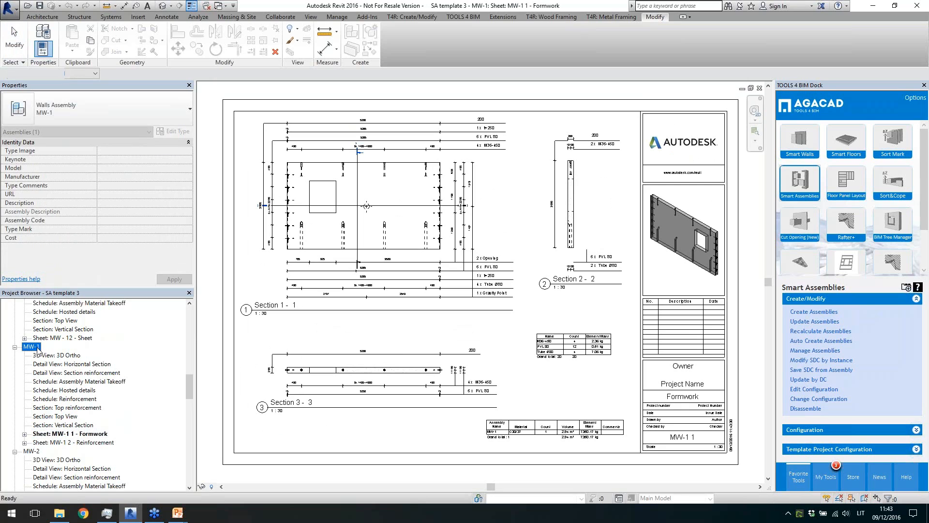
click(66, 434)
click(62, 443)
click(67, 434)
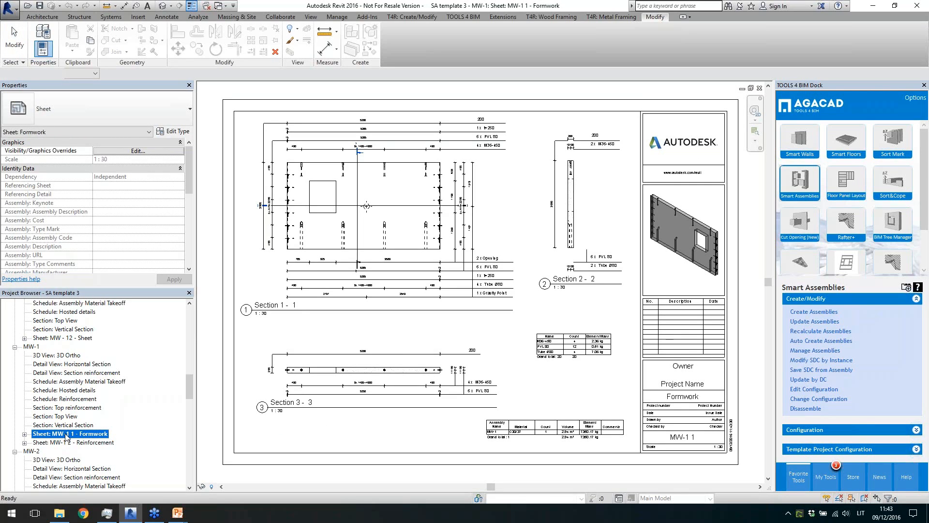
double_click(99, 442)
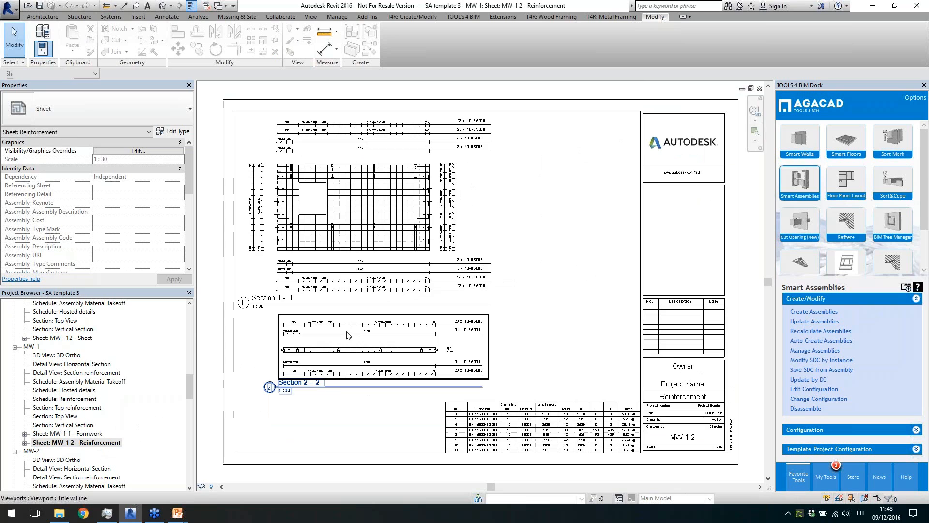
scroll(299, 170, up, 2)
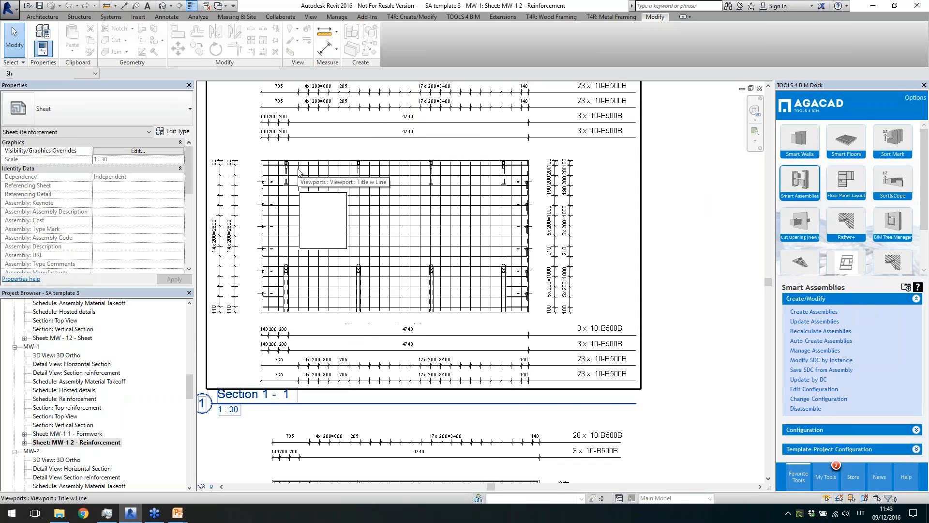
scroll(507, 320, down, 1)
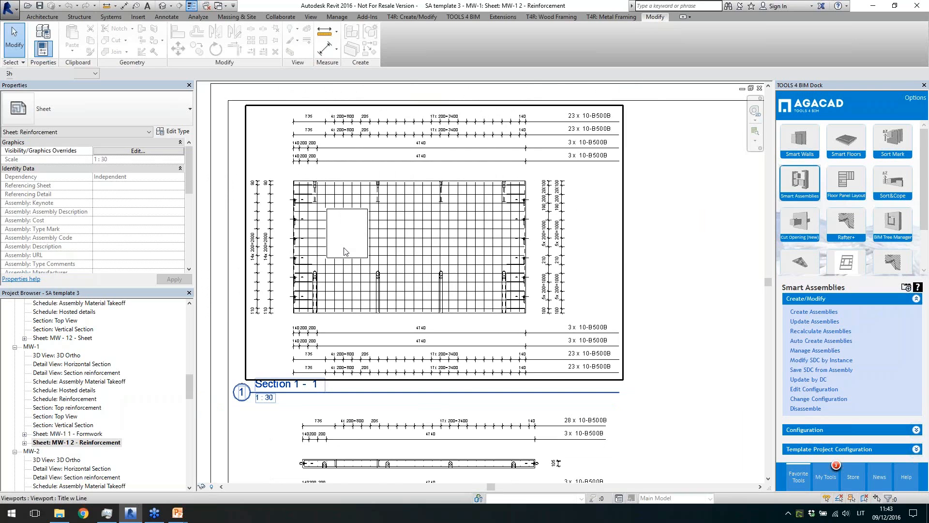
scroll(324, 216, down, 3)
scroll(613, 409, up, 3)
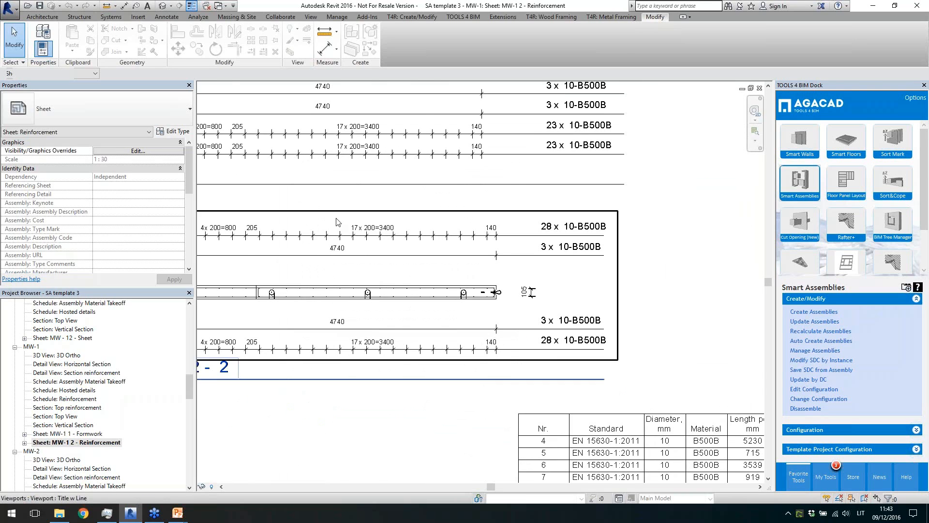
scroll(612, 409, up, 2)
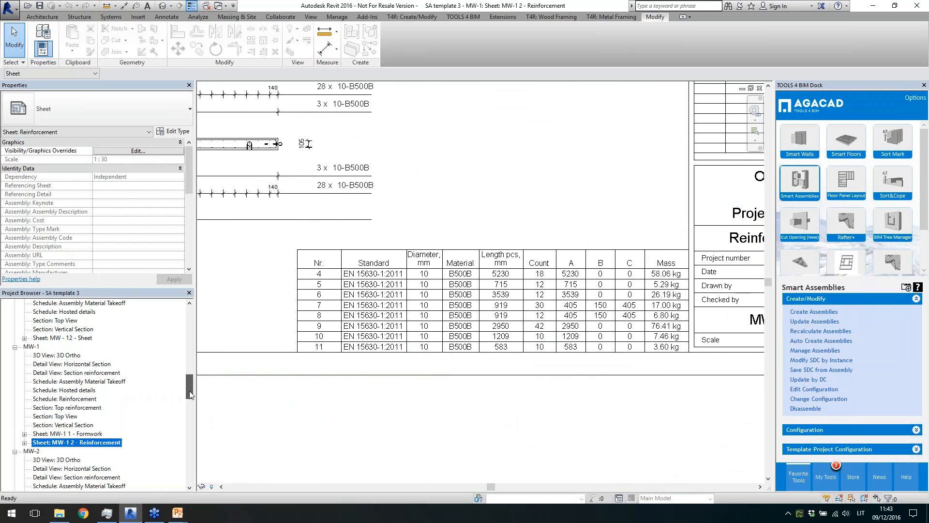
Step: Open the MW - 12 sheet to review the solid wall's shop drawing
scroll(87, 425, up, 3)
double_click(85, 425)
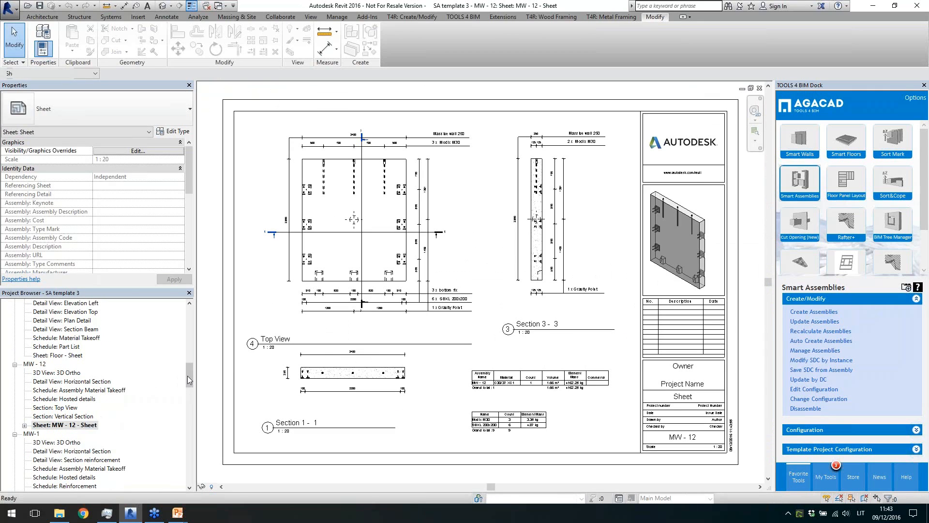
scroll(188, 376, up, 3)
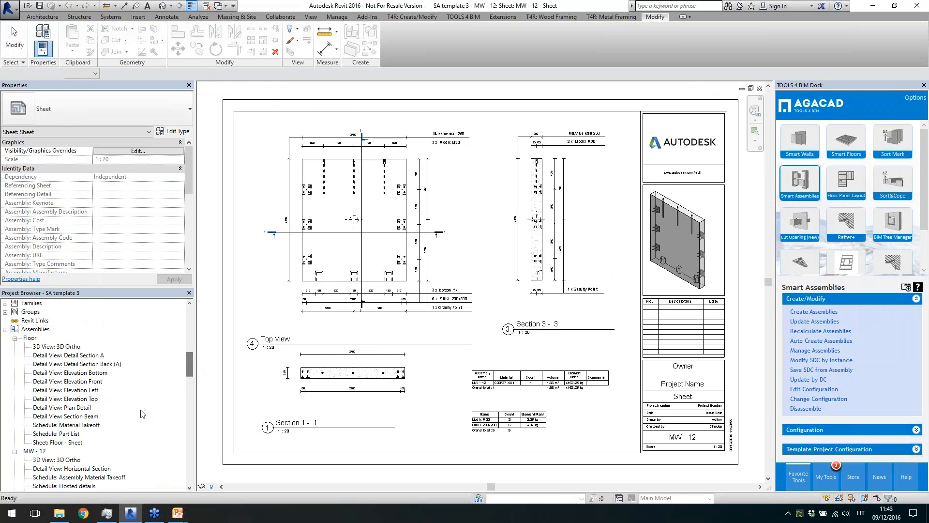
scroll(421, 197, down, 2)
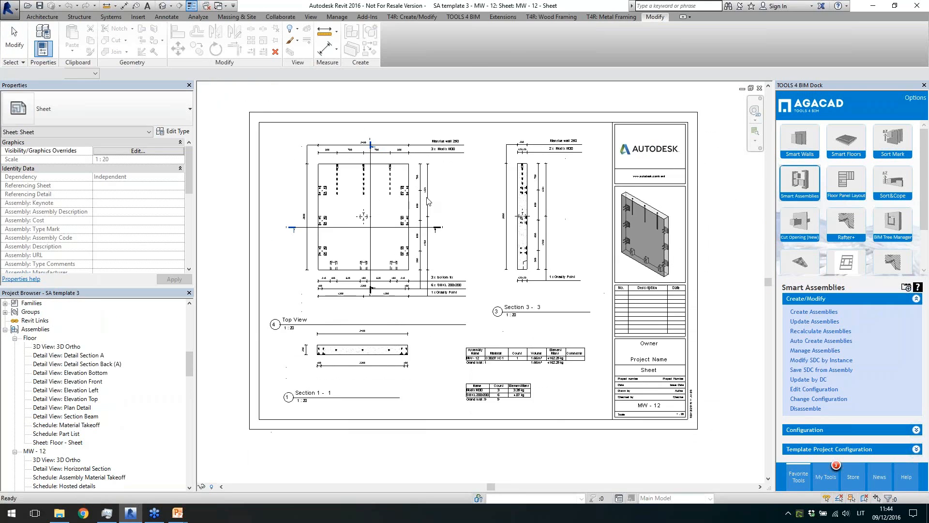
Step: Expand the RC-1 assembly and open its sheet to review the column's shop drawing
drag(188, 361, 191, 423)
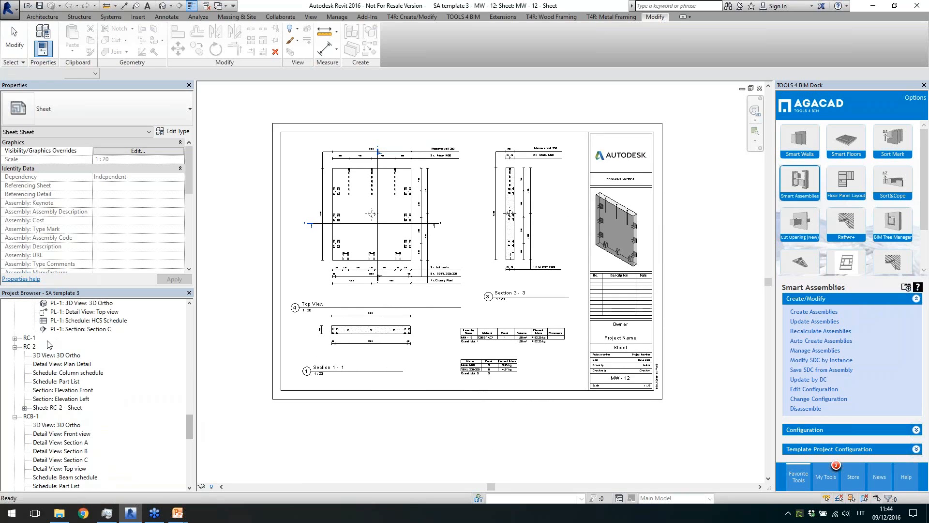
double_click(32, 338)
double_click(74, 435)
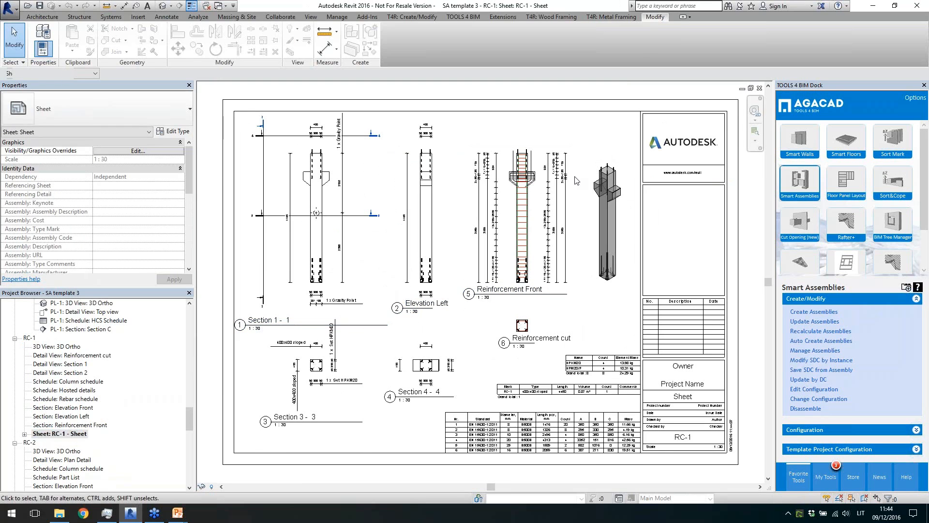
Step: Inspect the Reinforcement Front view on the RC-1 column sheet and open the RCB-1 beam sheet
scroll(577, 180, up, 3)
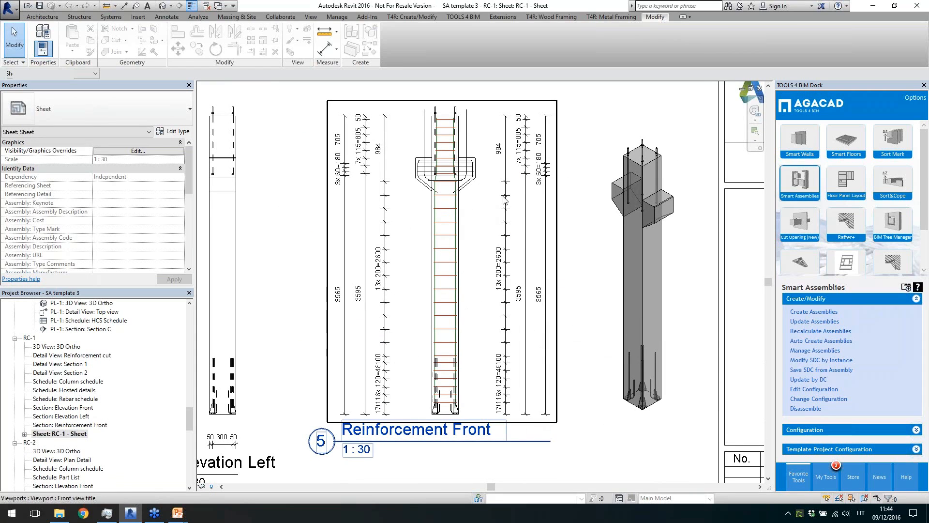
scroll(505, 200, down, 4)
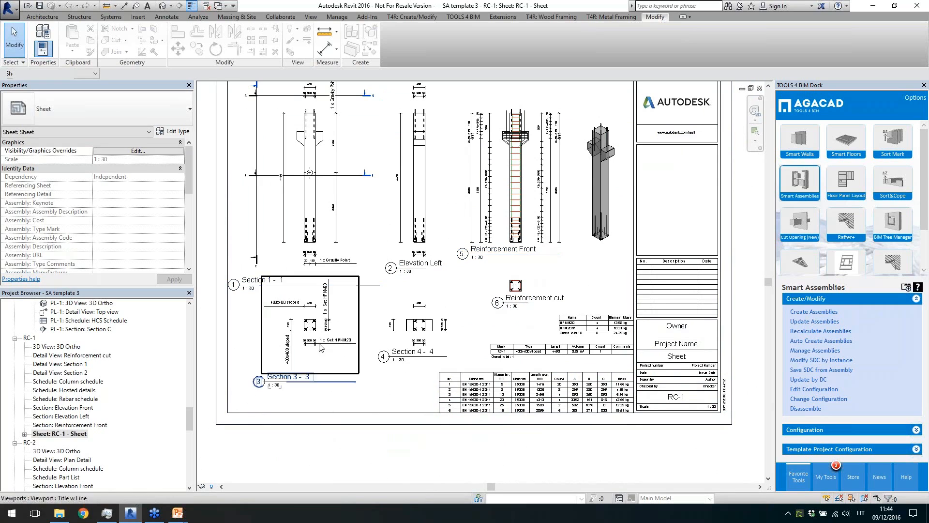
drag(190, 417, 192, 430)
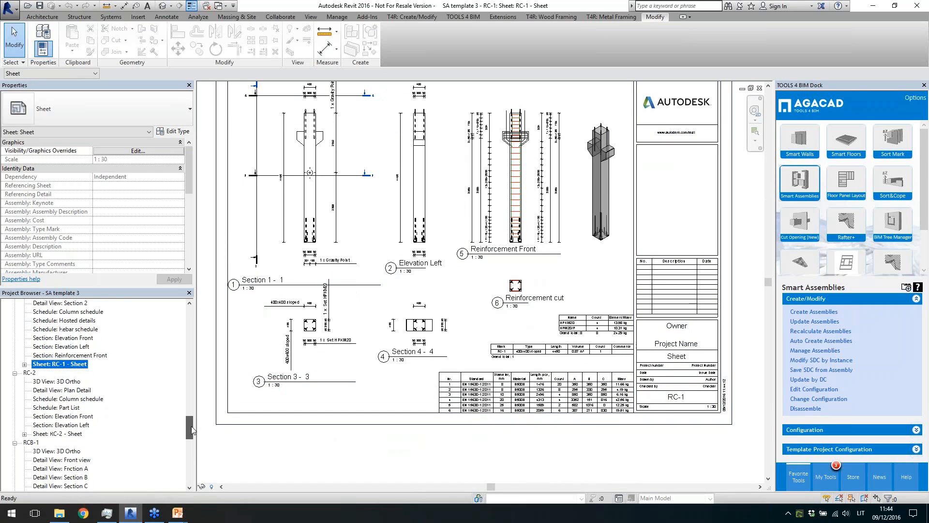
scroll(192, 429, down, 3)
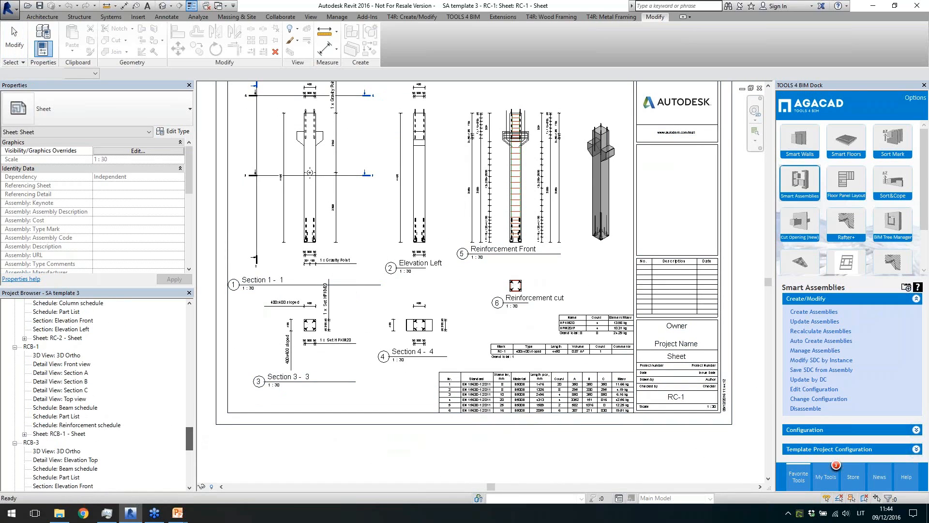
click(78, 435)
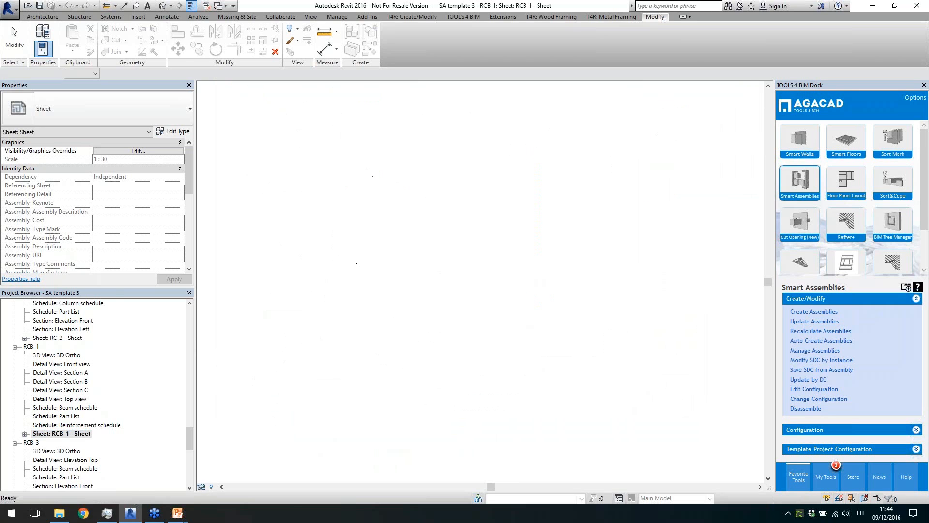
Step: Examine the RCB-1 beam's sections, the Section 6 - 6 rebar dimensions, the reinforcement schedule and the 3D view
scroll(326, 375, up, 6)
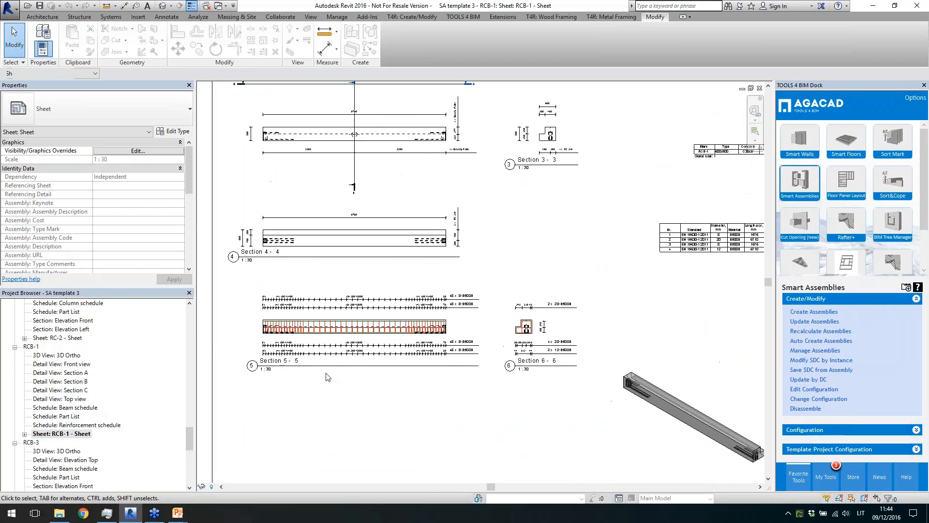
scroll(264, 338, down, 4)
scroll(500, 344, up, 1)
scroll(674, 321, up, 4)
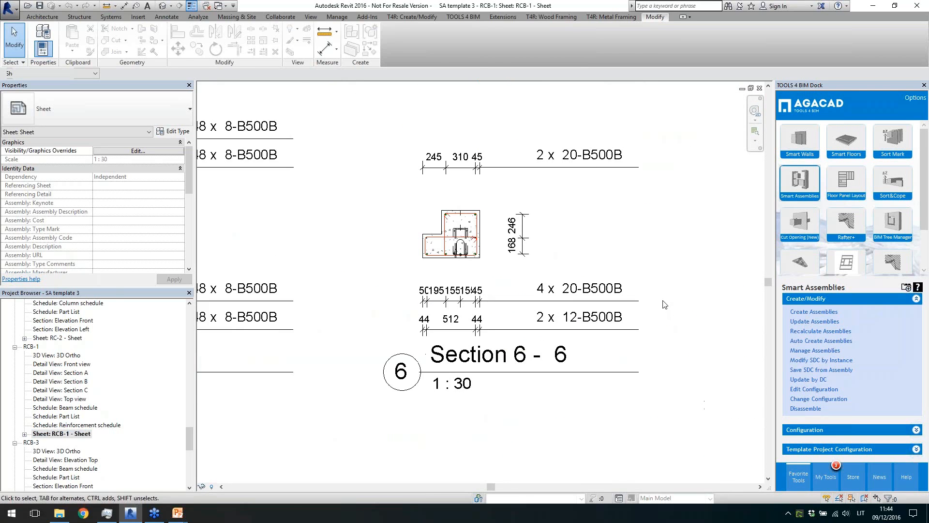
scroll(265, 304, down, 1)
scroll(481, 282, down, 6)
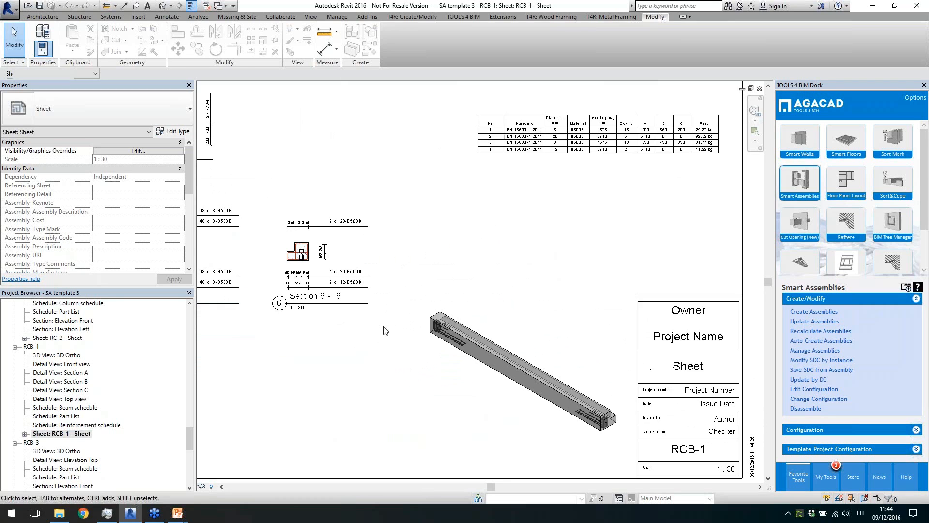
scroll(480, 283, up, 1)
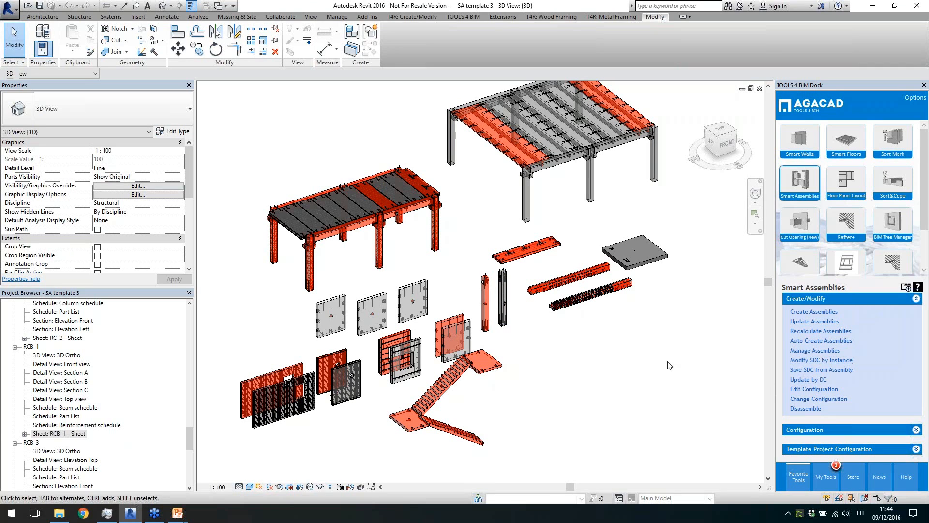
Step: Select a grey MW - 12 wall assembly in the 3D view and show its primary and secondary assemblies with Manage Assemblies
scroll(455, 331, up, 2)
click(450, 334)
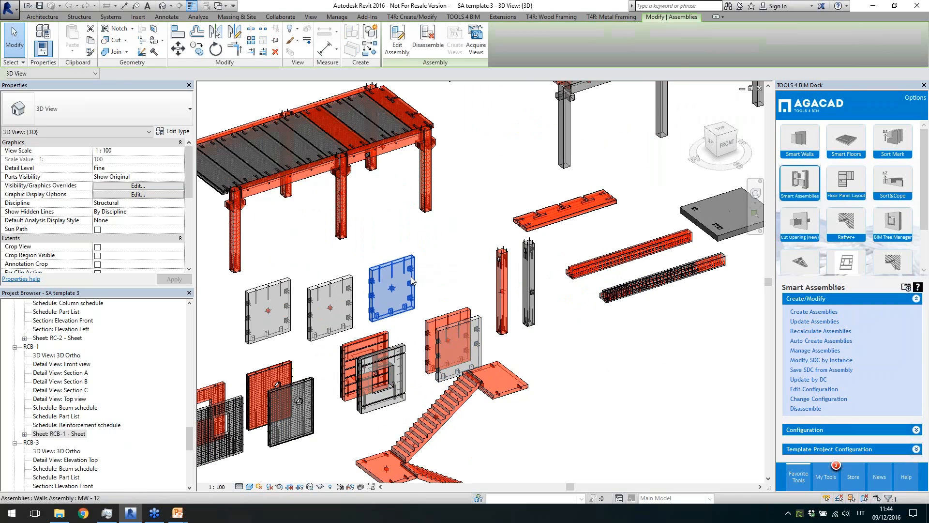
click(815, 350)
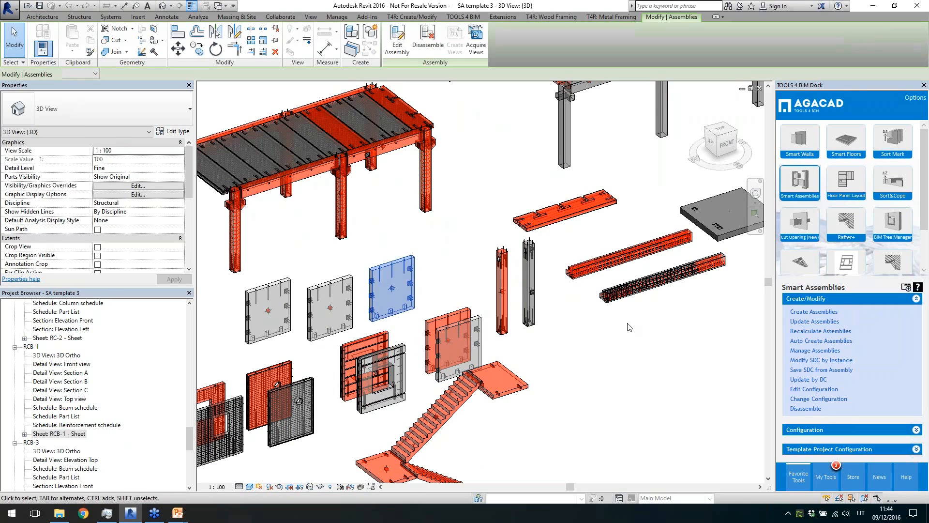
drag(458, 221, 590, 186)
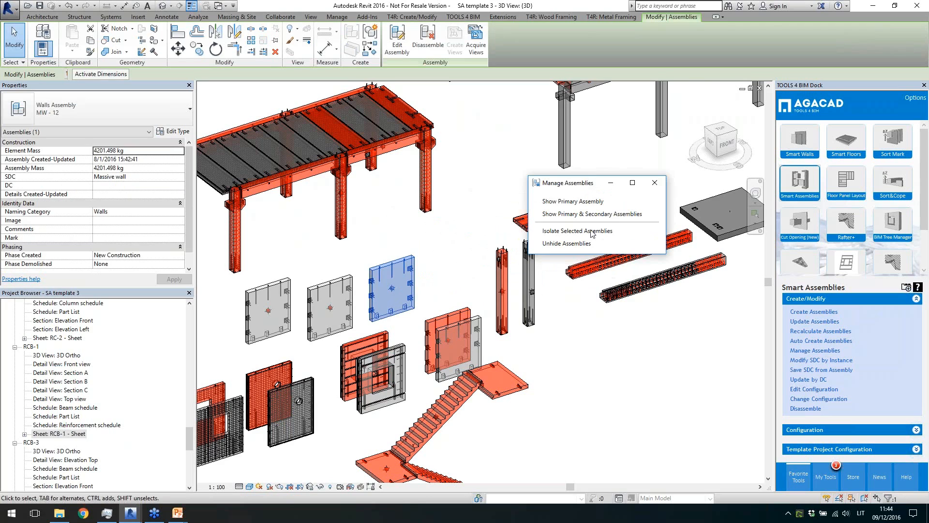
click(571, 214)
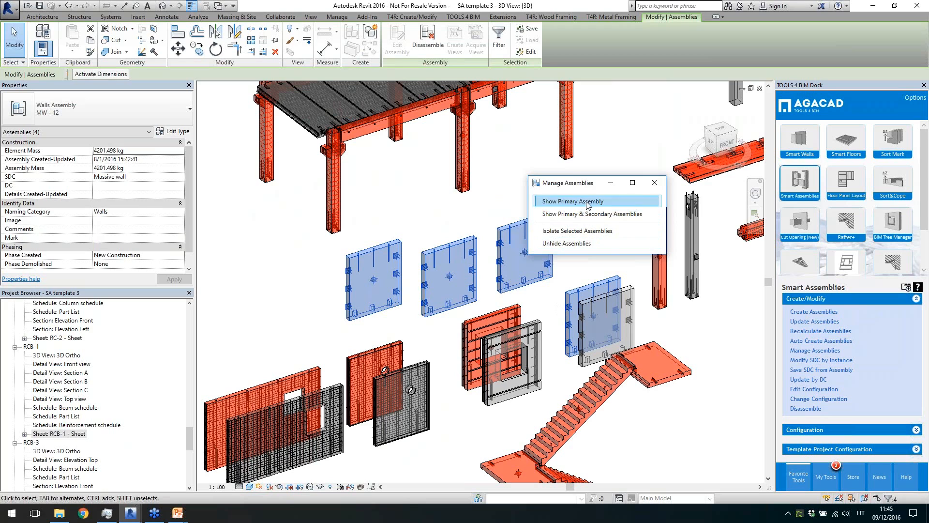
Step: Check the red primary MW - 12 wall and its three separate secondary walls individually, and clear the selection
drag(579, 183, 621, 153)
click(592, 314)
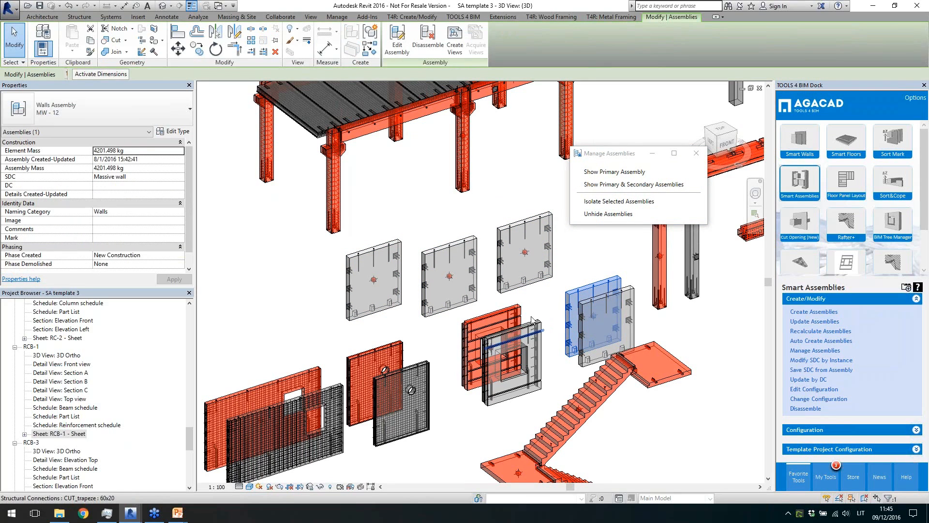
click(522, 285)
click(447, 309)
click(378, 244)
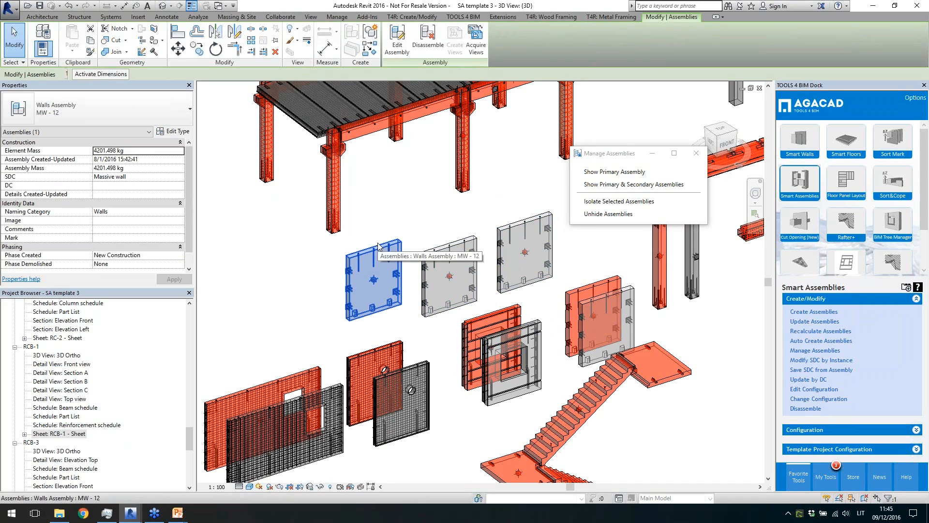
click(366, 233)
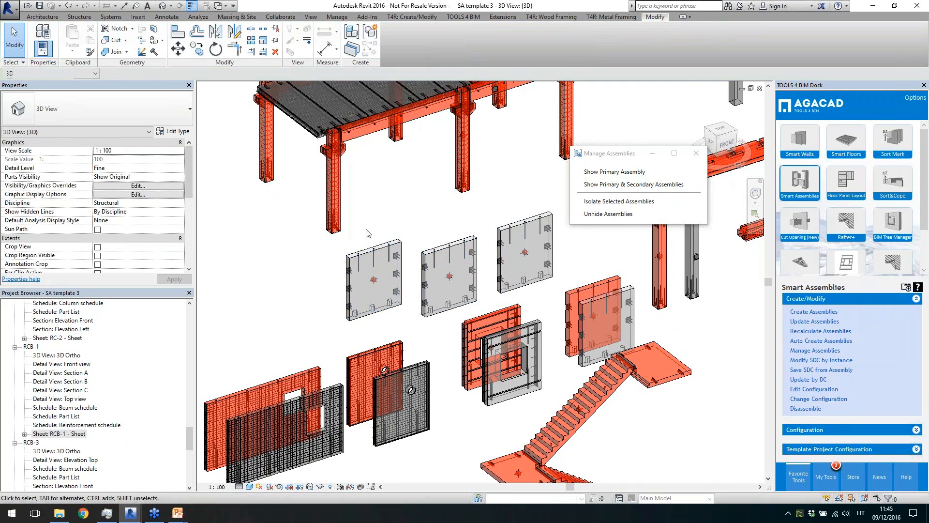
Step: Review the Smart Assemblies Configuration commands and the Template Project Configuration commands
scroll(367, 233, down, 1)
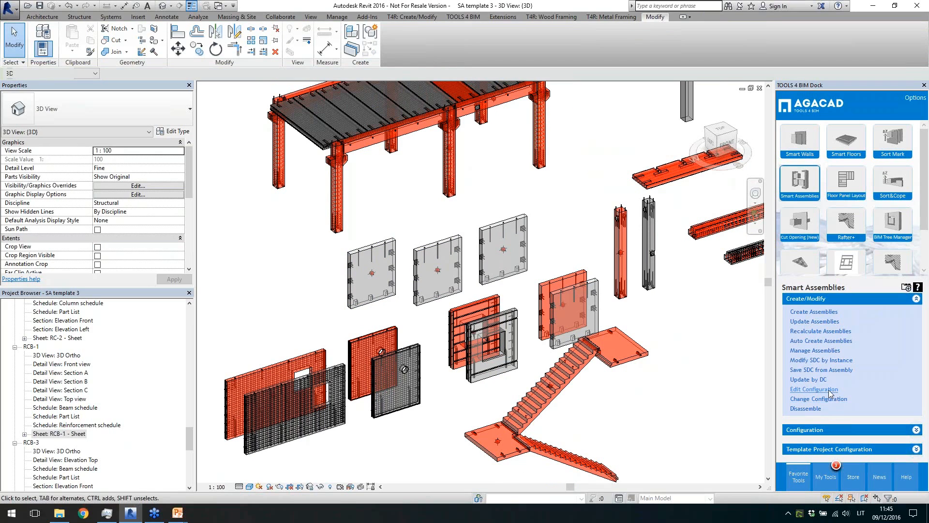
click(815, 430)
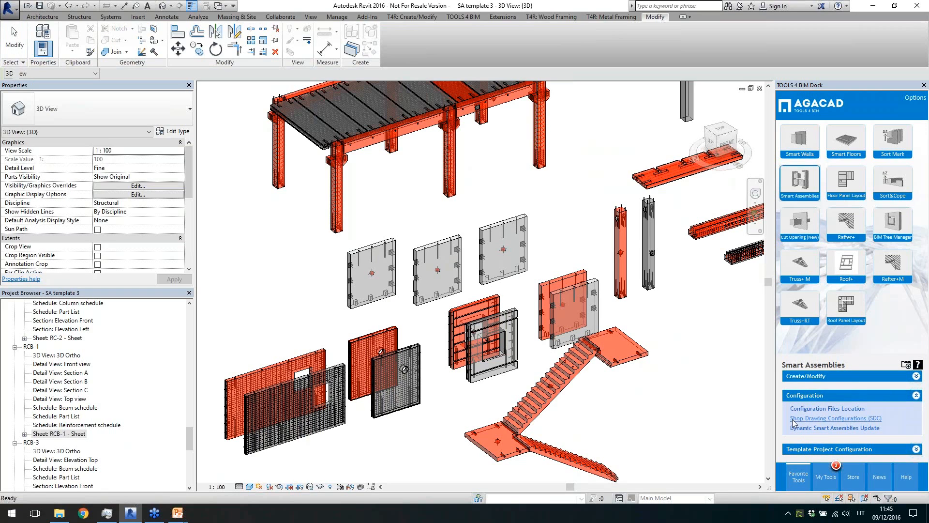
click(813, 450)
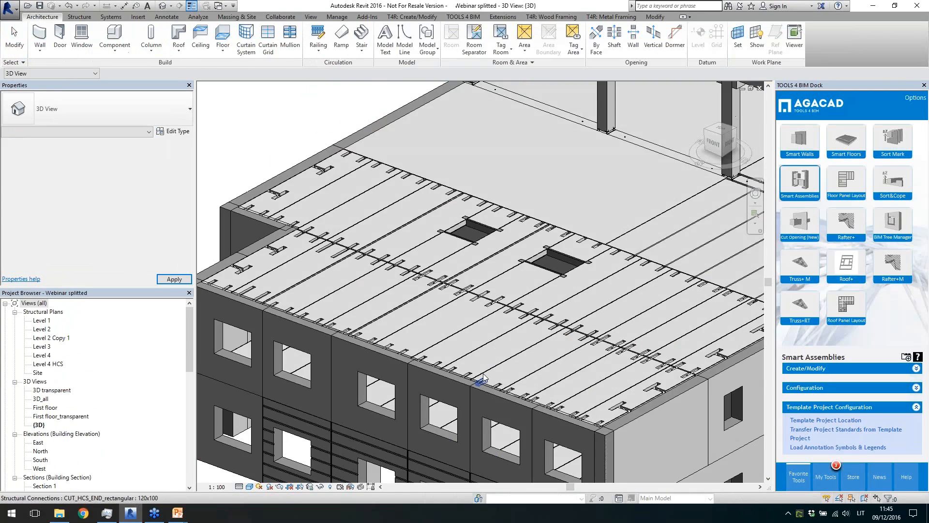
Step: Select the tall part of the building in the Webinar splitted model and filter the selection to Structural Columns only
scroll(416, 372, down, 5)
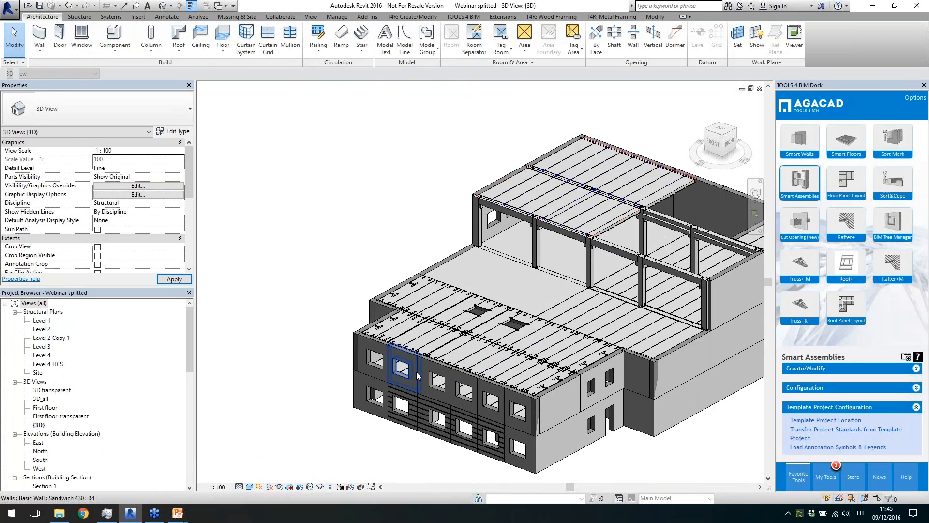
scroll(629, 377, up, 2)
scroll(509, 243, up, 4)
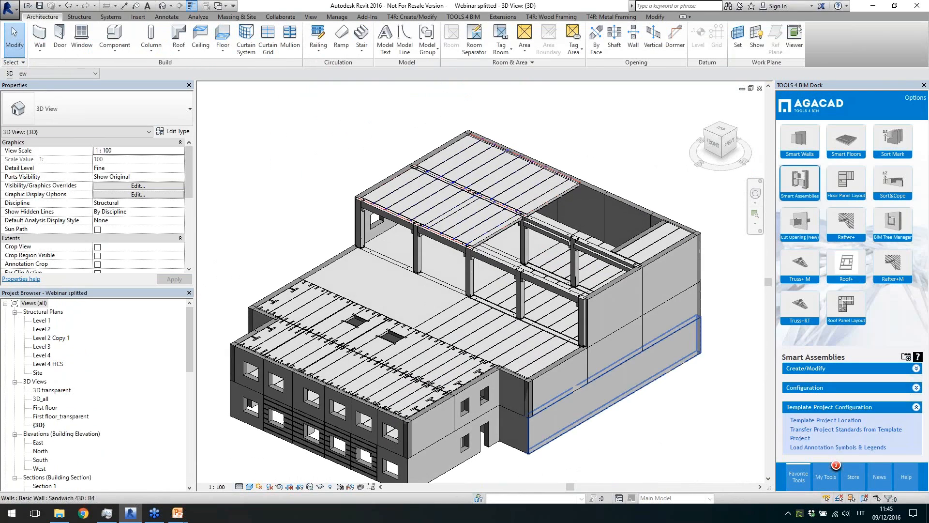
scroll(508, 243, down, 3)
scroll(573, 440, down, 2)
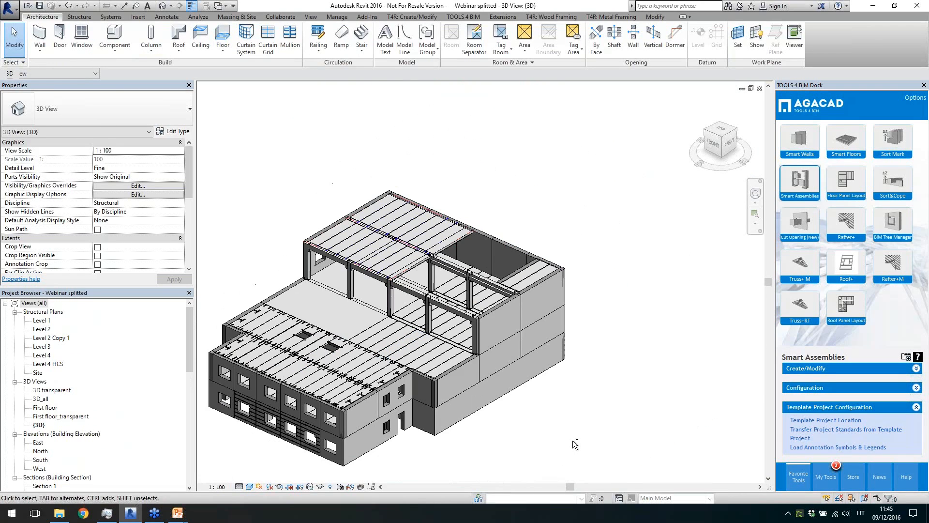
shift+middle_drag(573, 440, 476, 394)
drag(372, 238, 589, 482)
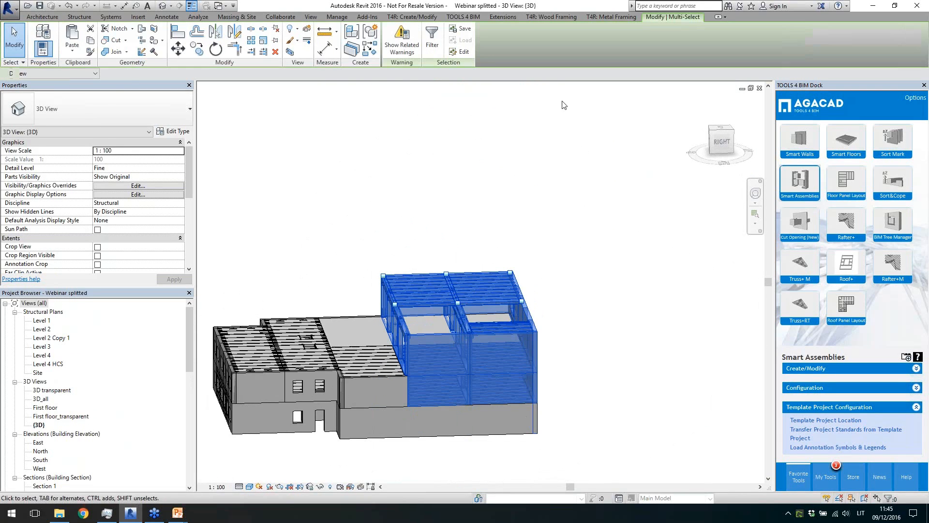
click(432, 38)
click(527, 209)
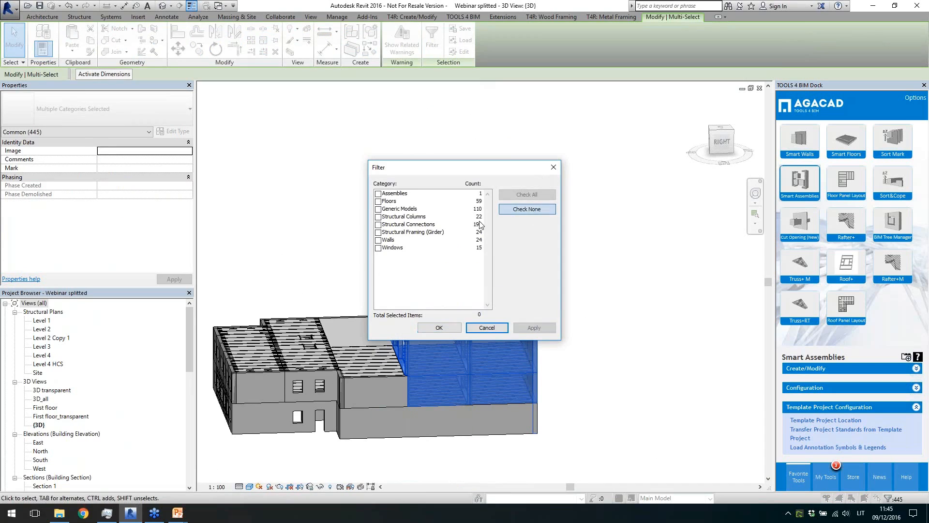
click(378, 226)
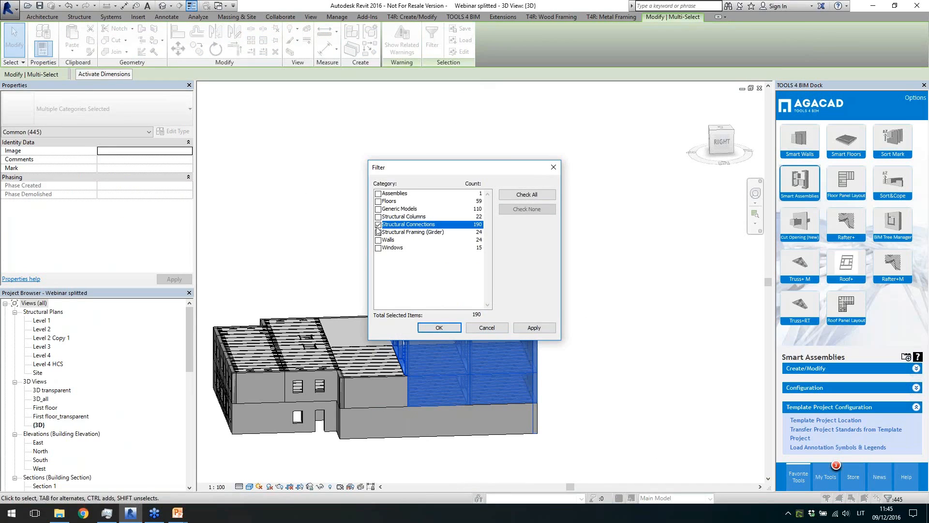
click(378, 225)
click(378, 217)
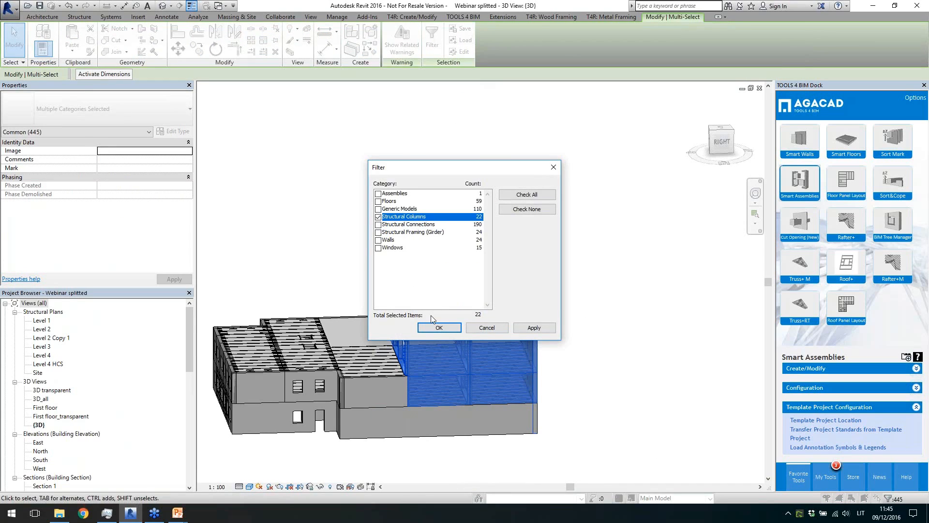
click(438, 328)
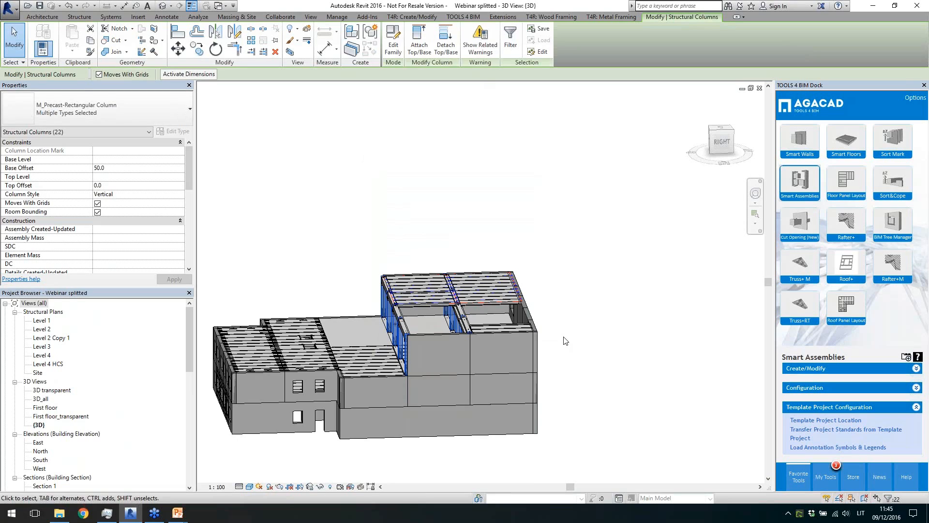
Step: Temporarily isolate the selected structural columns in the 3D view and reset the temporary isolation
key(h)
key(i)
shift+middle_drag(564, 341, 605, 365)
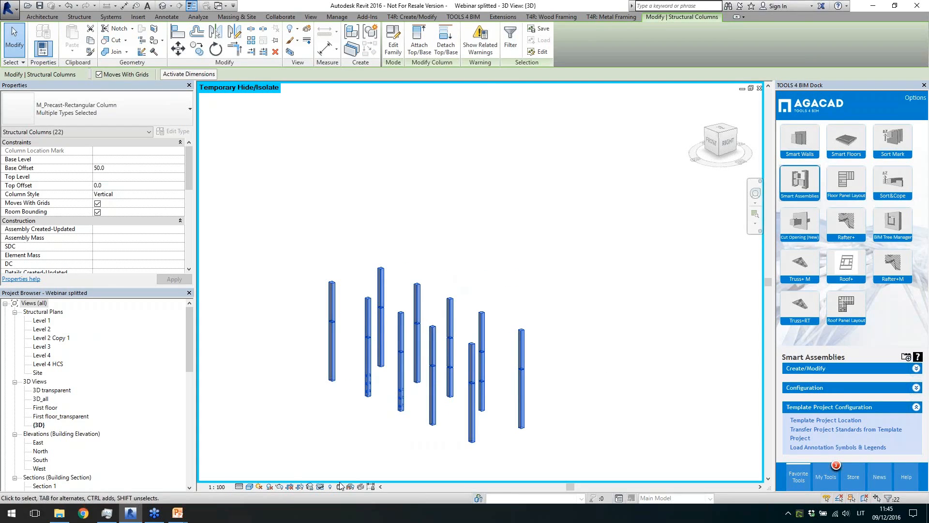
click(321, 489)
click(358, 476)
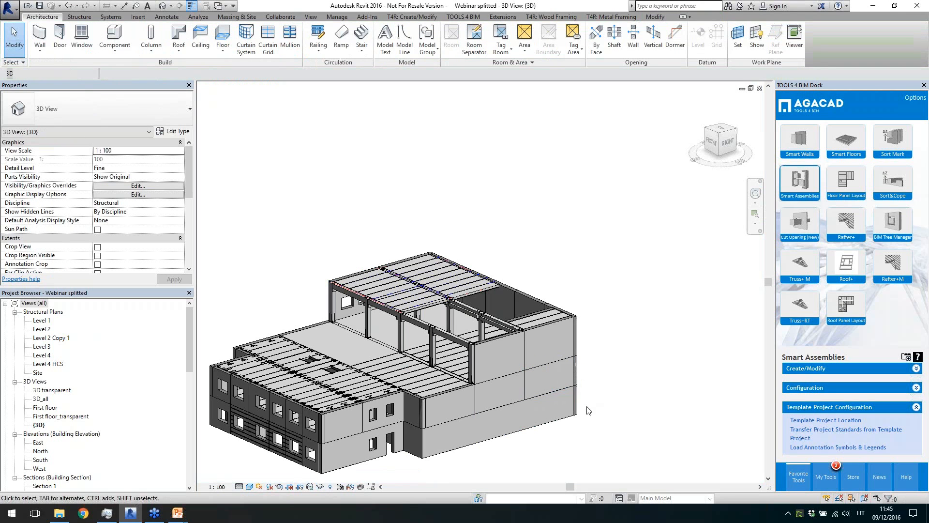
Step: Select the elements on the building's near lower side and temporarily hide them to expose the interior columns and beams
scroll(441, 407, down, 3)
shift+middle_drag(442, 408, 383, 438)
drag(383, 477, 296, 208)
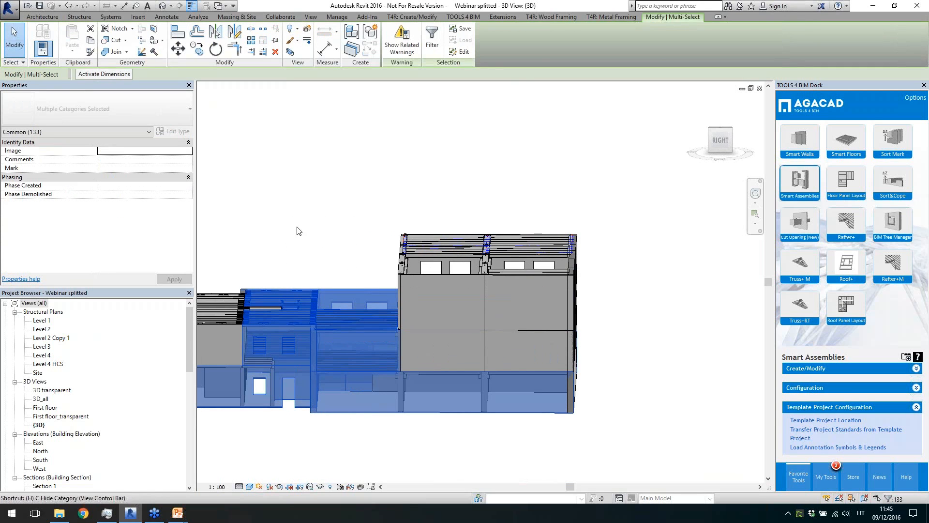
key(h)
key(i)
shift+middle_drag(297, 230, 368, 232)
shift+middle_drag(527, 297, 445, 337)
scroll(375, 317, up, 5)
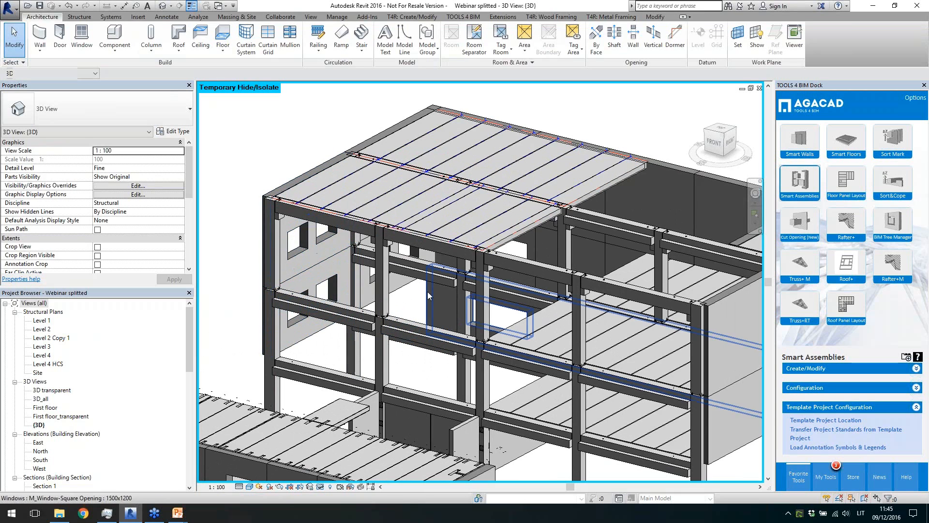
Step: Select the three interior precast 400x400 columns between Level 3 and Level 4 under the hollow-core roof slabs
click(565, 245)
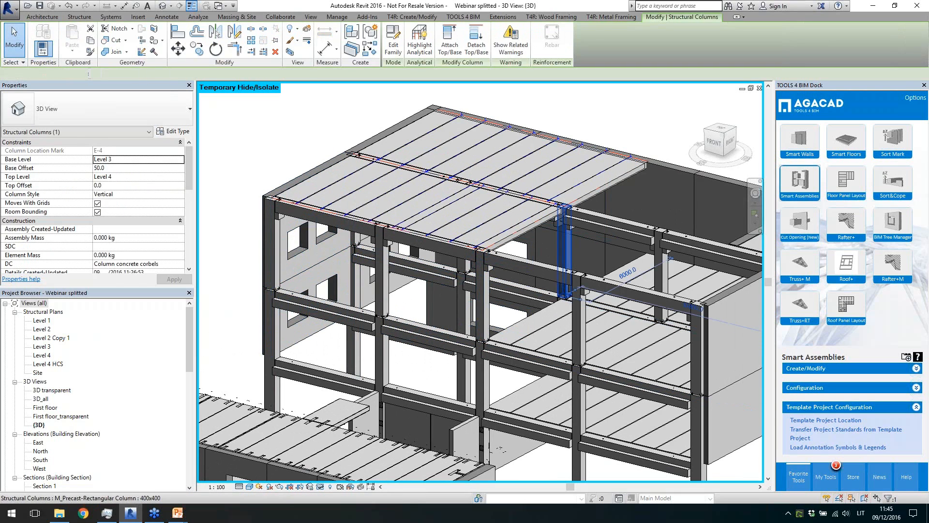
shift+middle_drag(564, 246, 455, 264)
ctrl+click(457, 267)
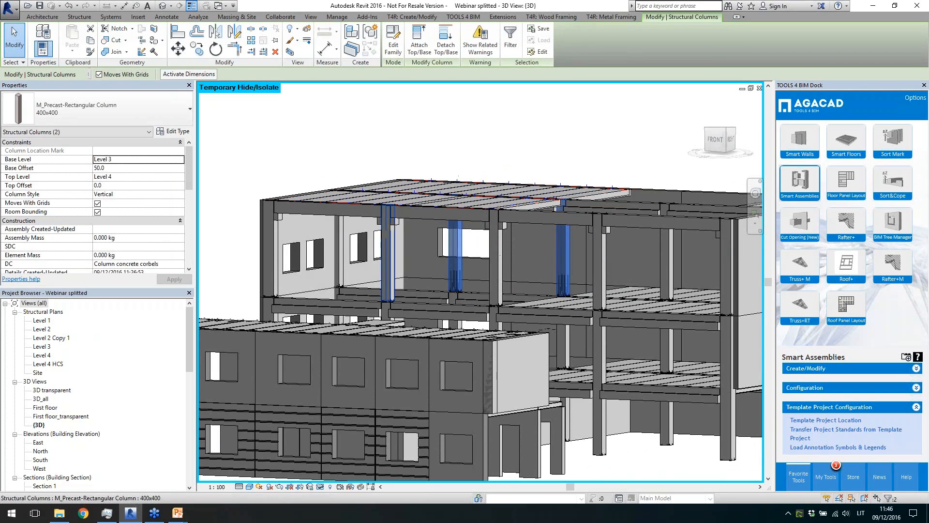
ctrl+click(342, 272)
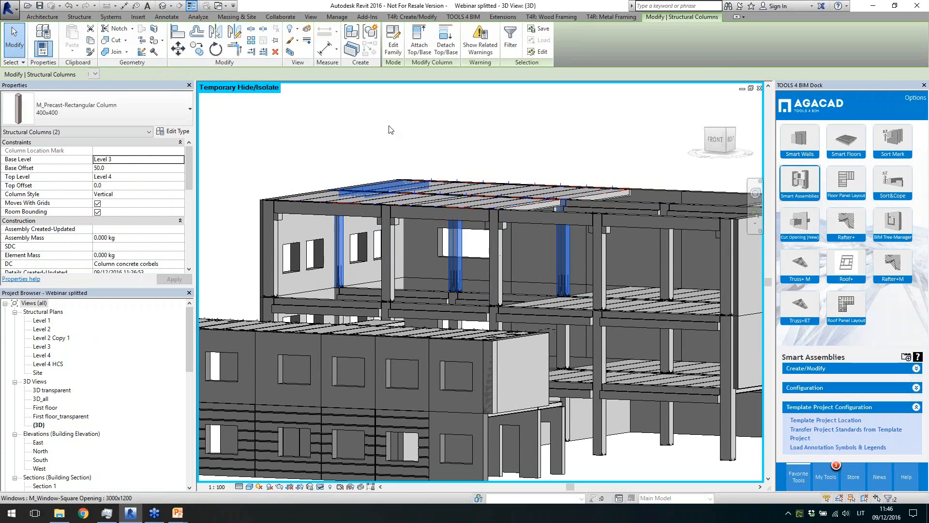
Step: Create Smart Assemblies for the three selected columns with the Column_formwork shop drawing configuration and close the creation report
click(802, 368)
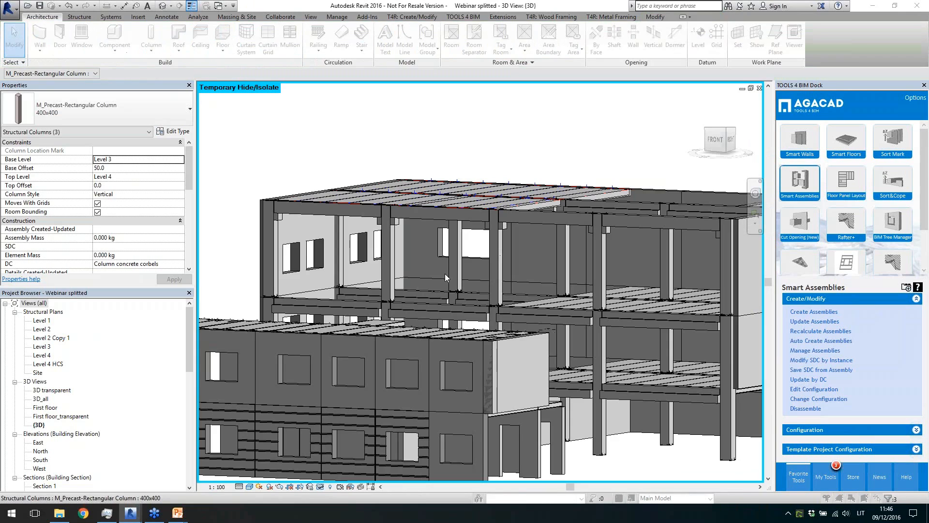
click(135, 516)
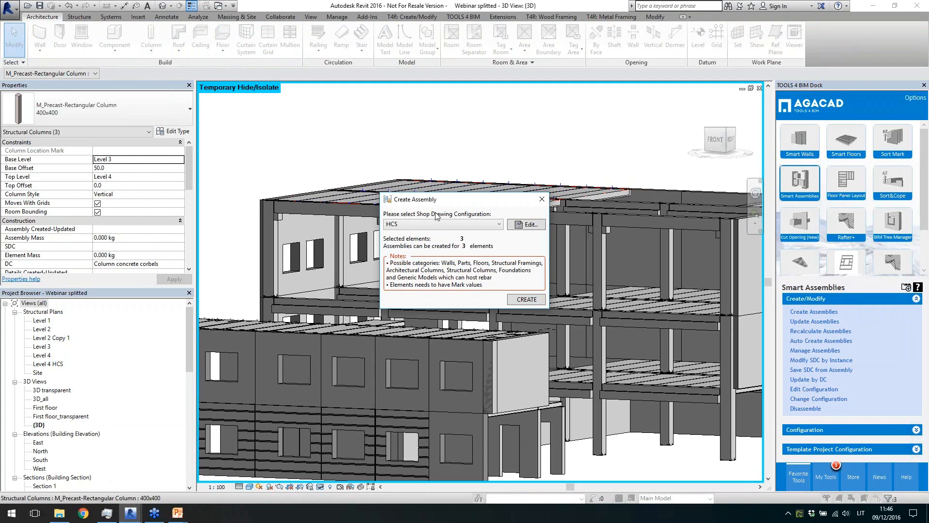
click(433, 225)
scroll(438, 300, up, 6)
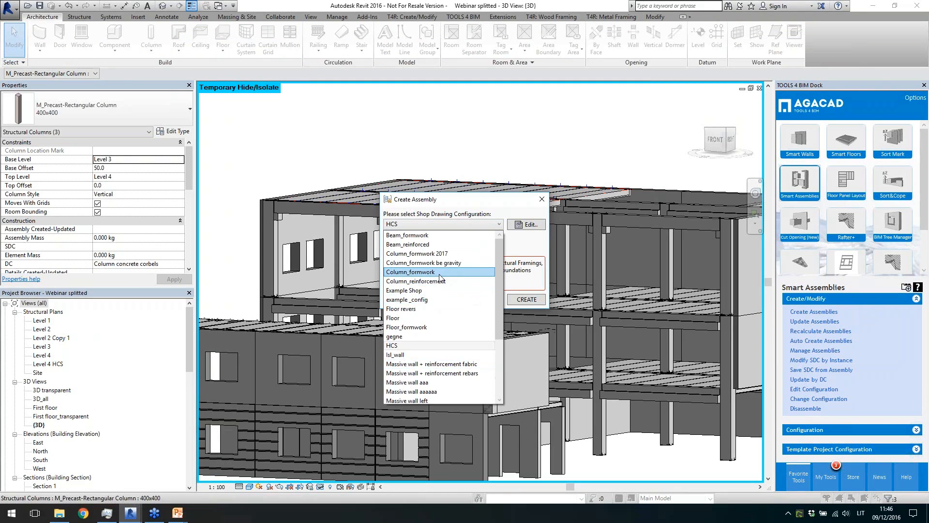
click(442, 276)
click(516, 299)
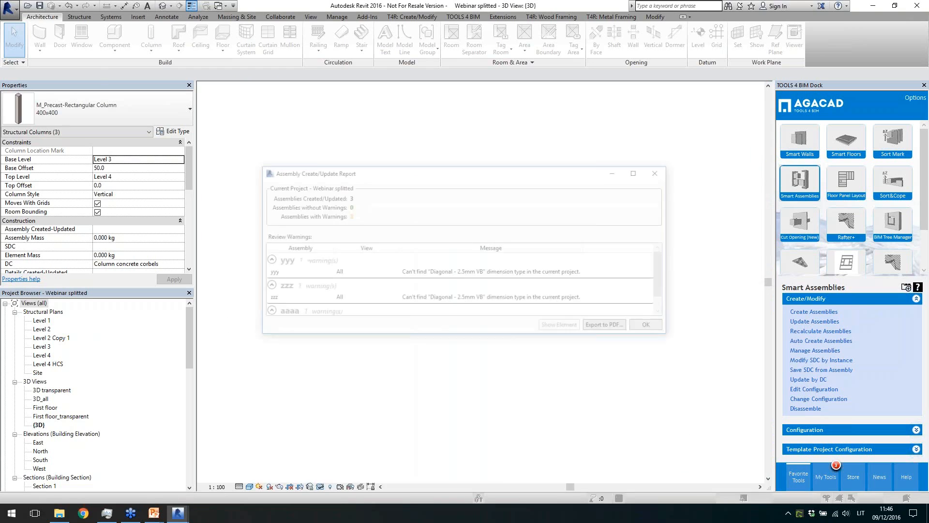
click(652, 328)
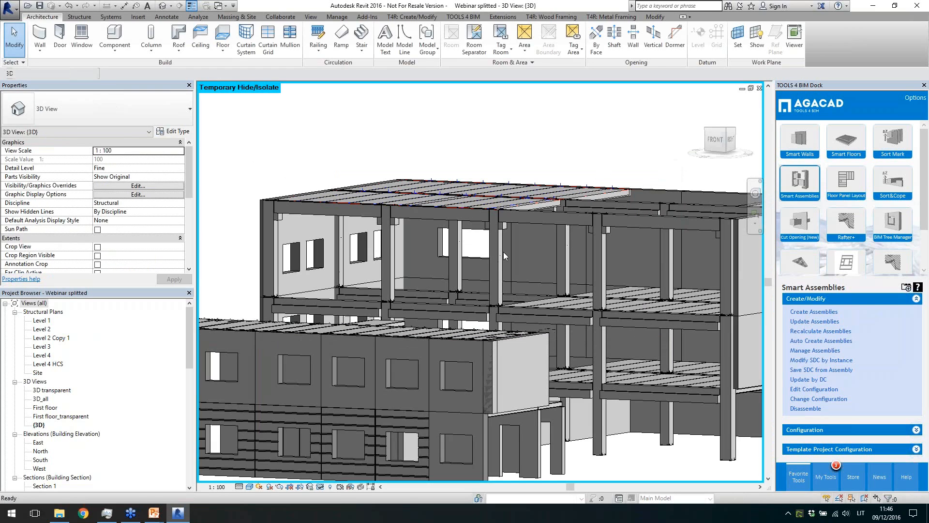
Step: Select the middle column's new assembly in the 3D view and inspect its properties and position in the building
click(462, 261)
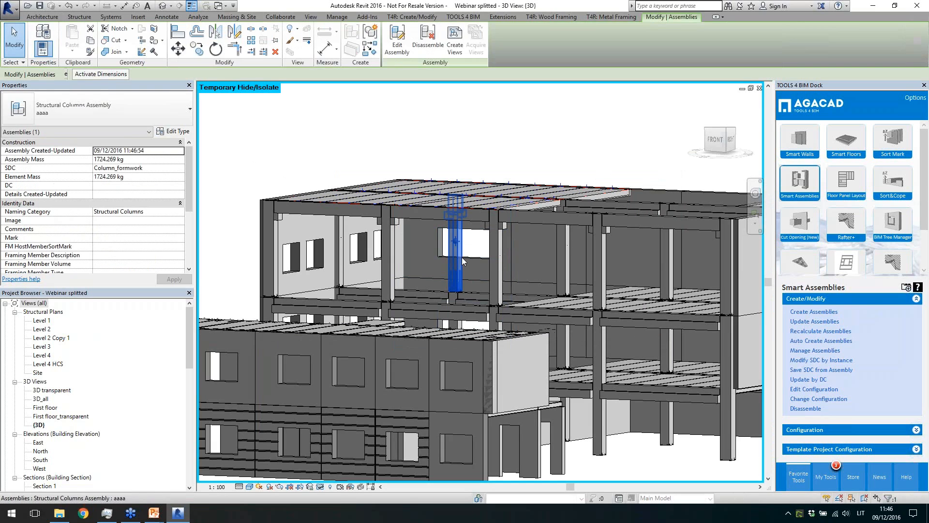
shift+middle_drag(498, 271, 453, 327)
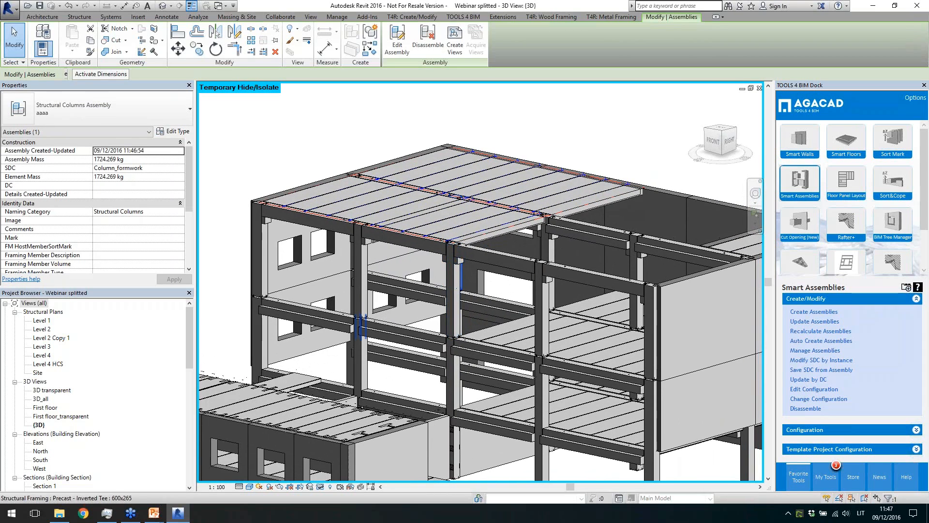
scroll(459, 234, up, 1)
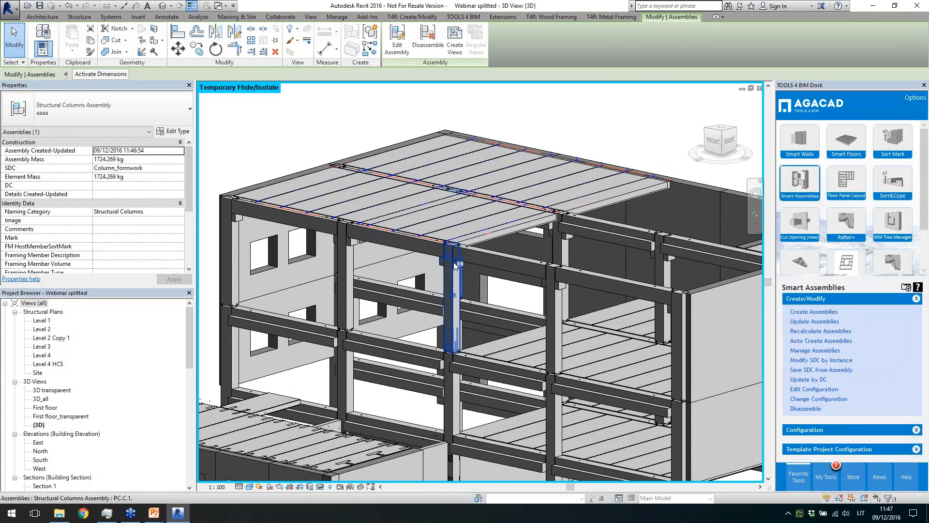
Step: Open the generated shop drawing sheets of the column assemblies zzz and yyy from the project's assembly list
drag(187, 339, 190, 458)
double_click(27, 487)
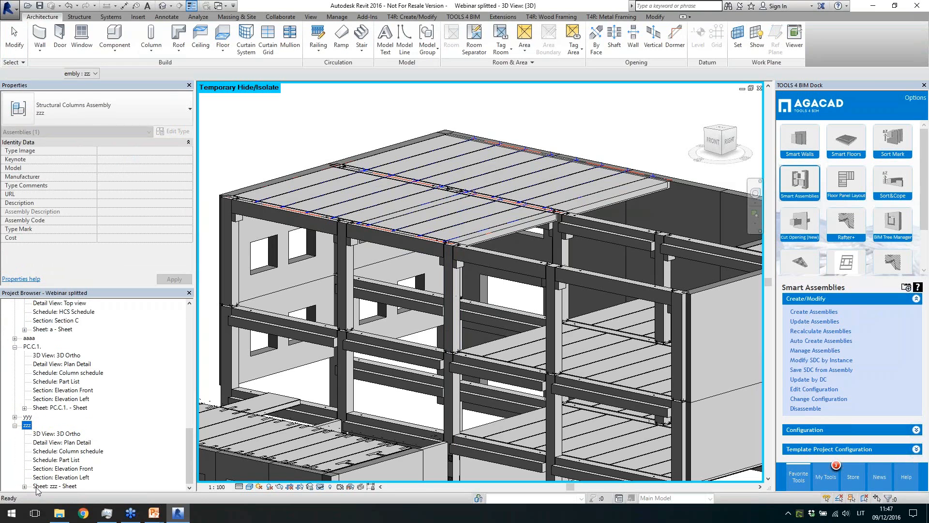
double_click(39, 487)
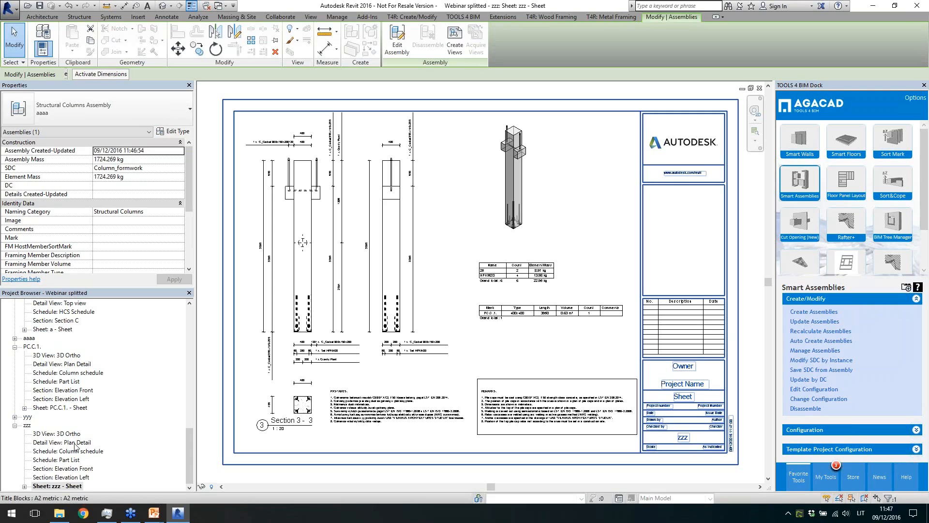
double_click(28, 418)
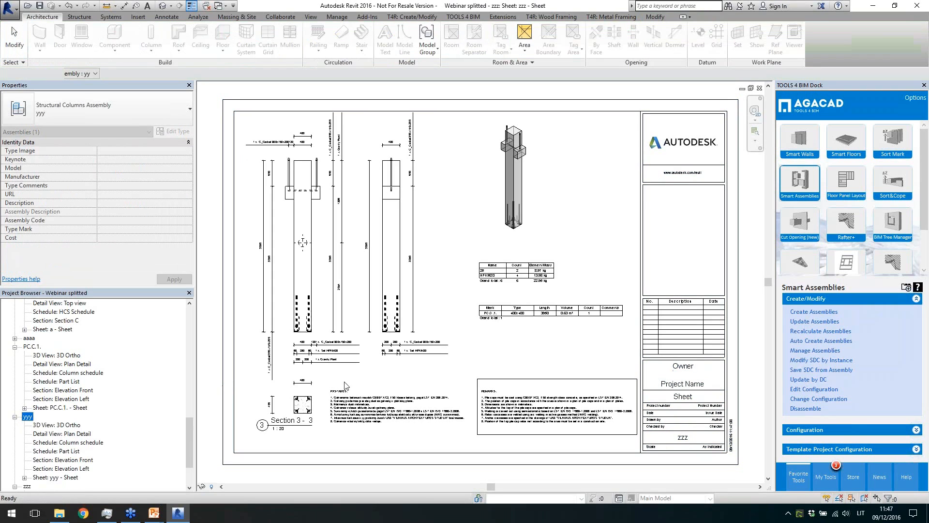
double_click(54, 477)
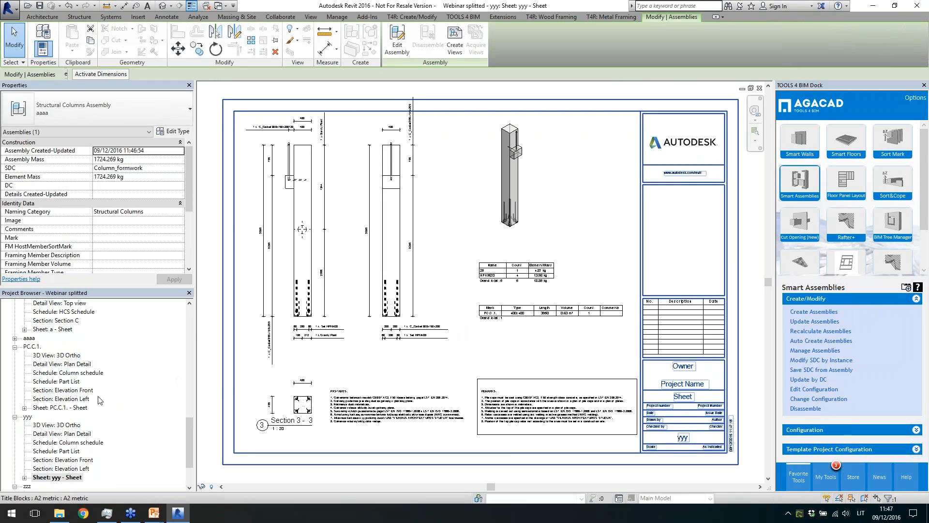
Step: Return to the 3D view, select the new column assemblies one at a time to compare them, and clear the selection
click(162, 6)
click(563, 252)
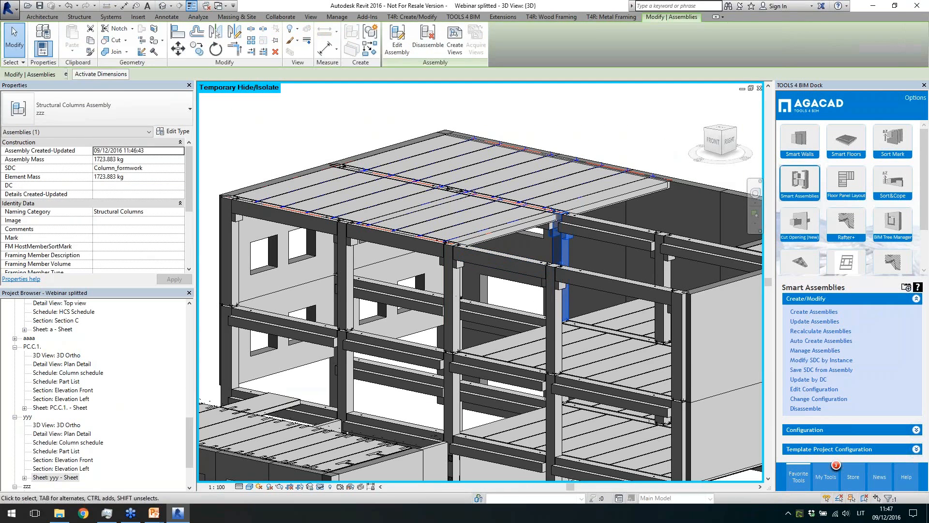
shift+middle_drag(563, 253, 436, 271)
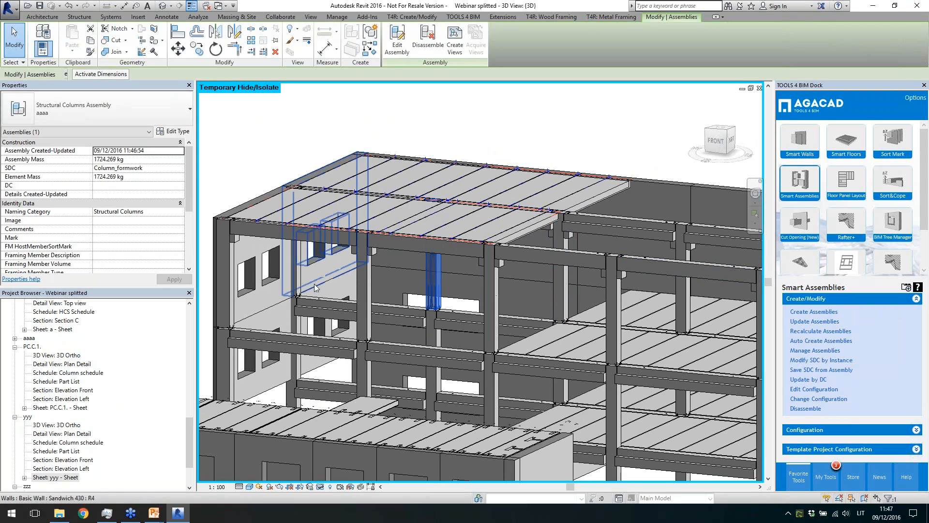
click(296, 271)
scroll(301, 272, down, 2)
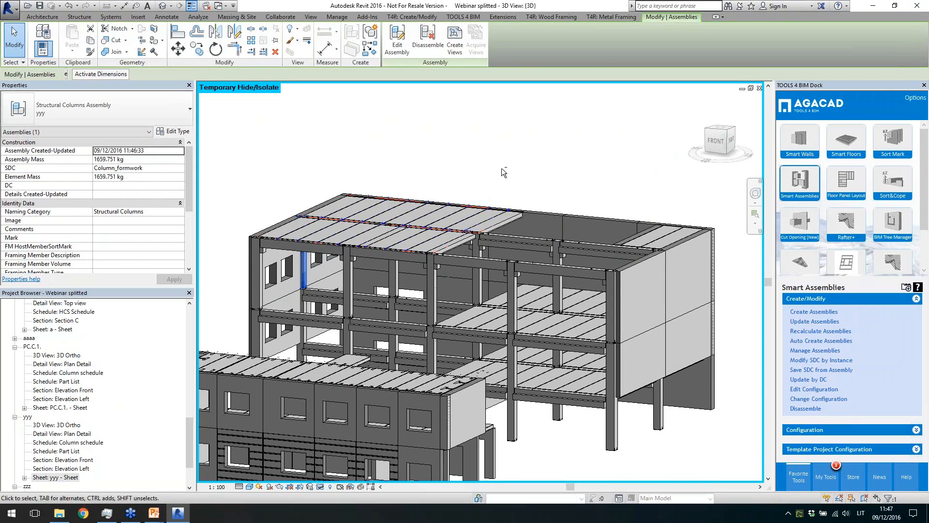
shift+middle_drag(501, 168, 479, 178)
middle_drag(541, 203, 532, 163)
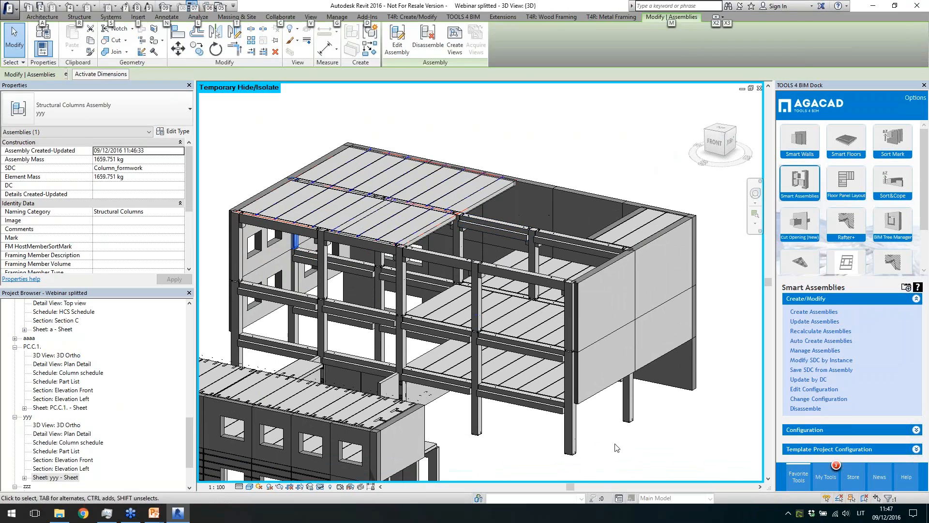
key(Escape)
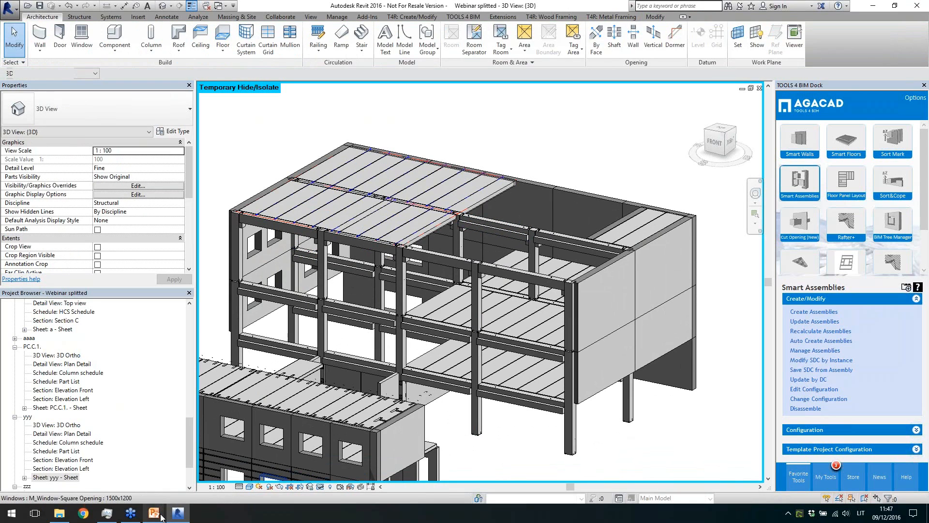